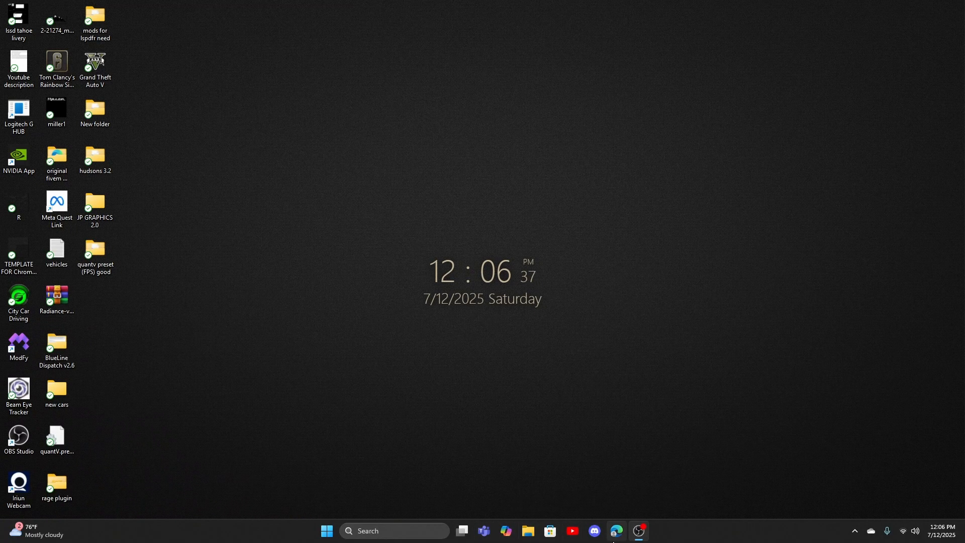
- Switch to the Edge browser, search the web for "lspdfr", and open the Downloads section of LCPDFR.com
mouse_move(637, 538)
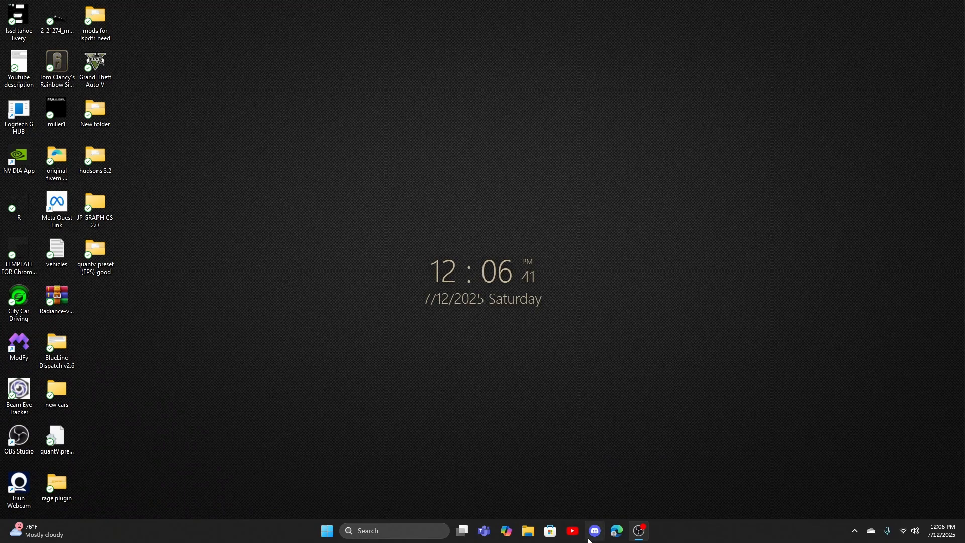
left_click(617, 531)
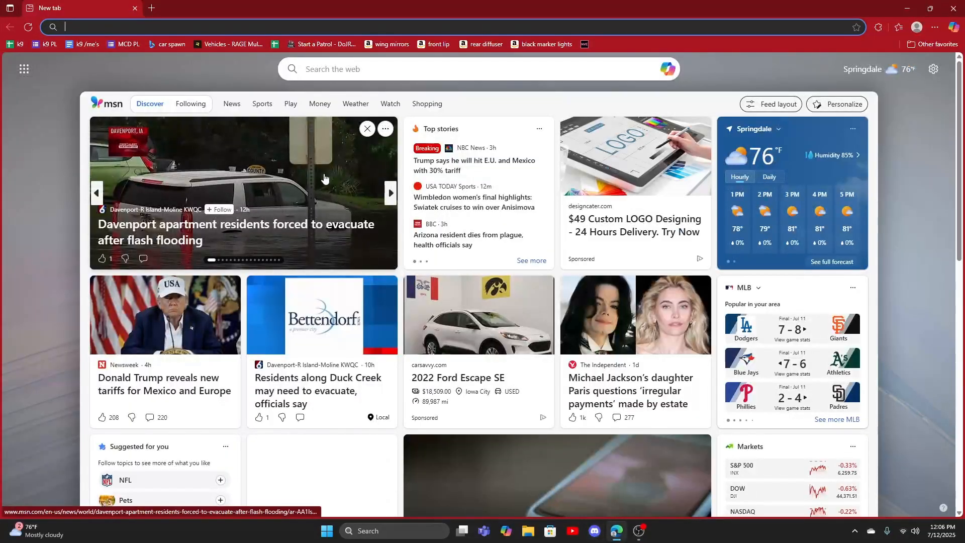
type("lspdfr")
key("Return")
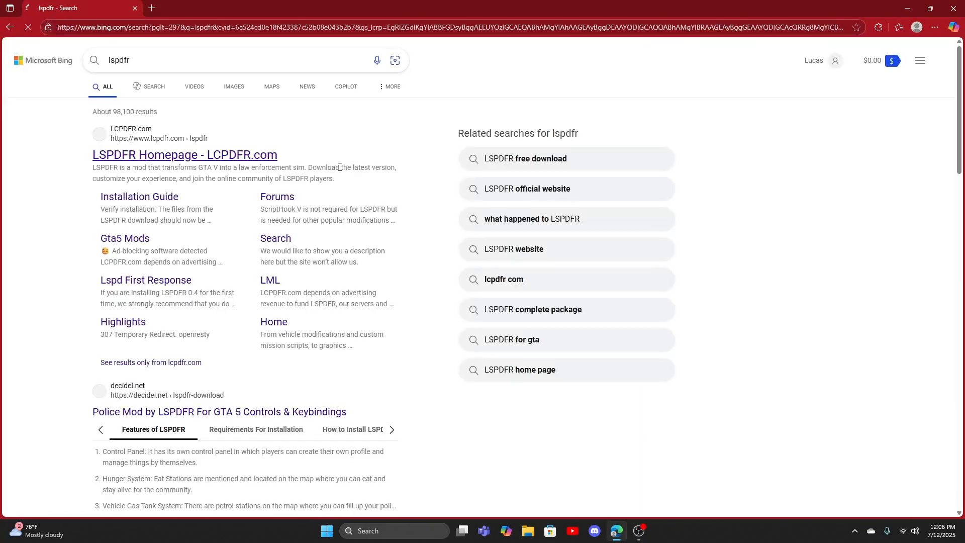
left_click(168, 159)
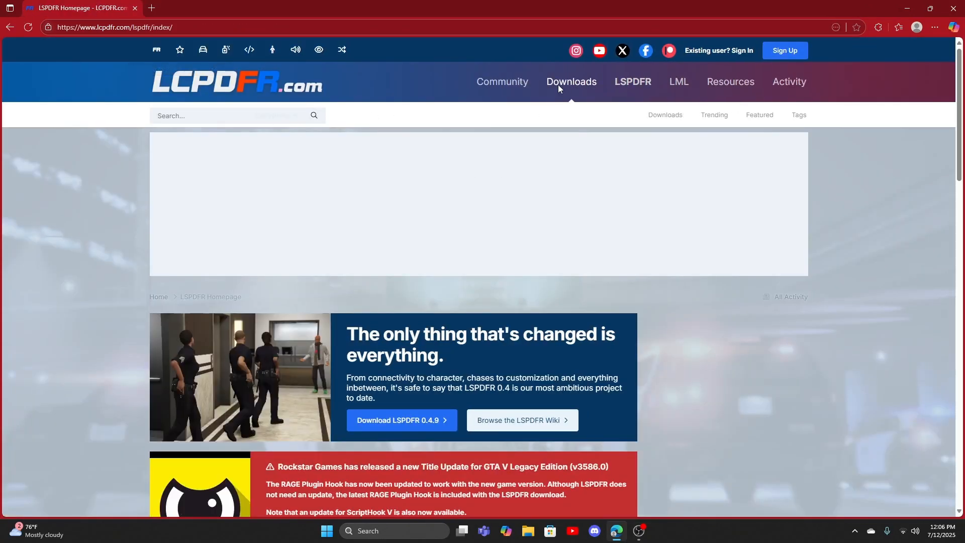
left_click(663, 116)
- Look through the latest and trending GTA5 mods on the downloads page
scroll(521, 333, "down", 5)
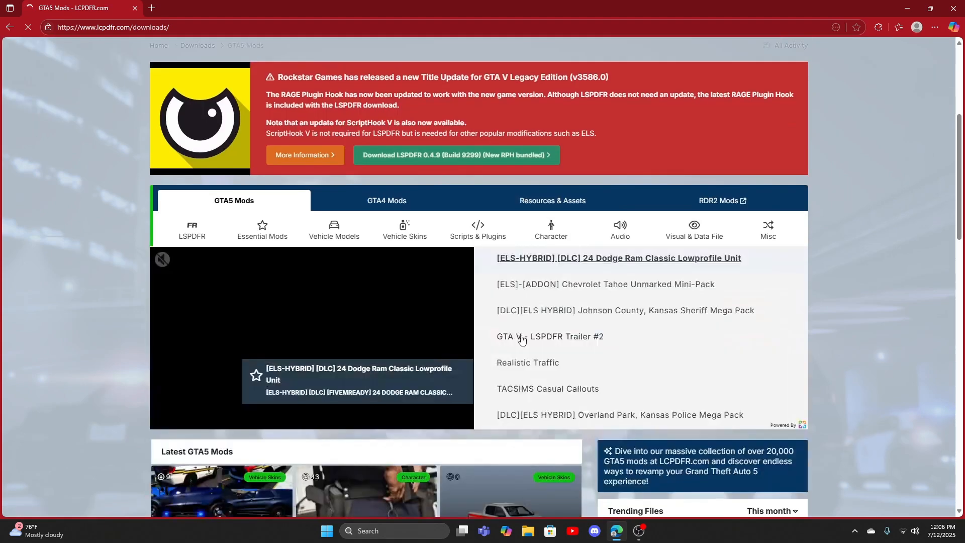
scroll(522, 340, "down", 5)
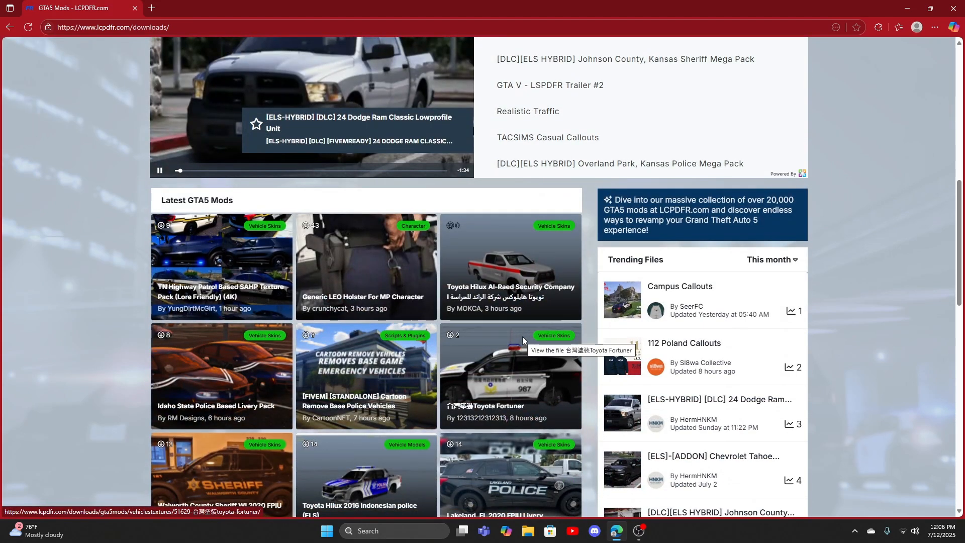
scroll(523, 339, "down", 2)
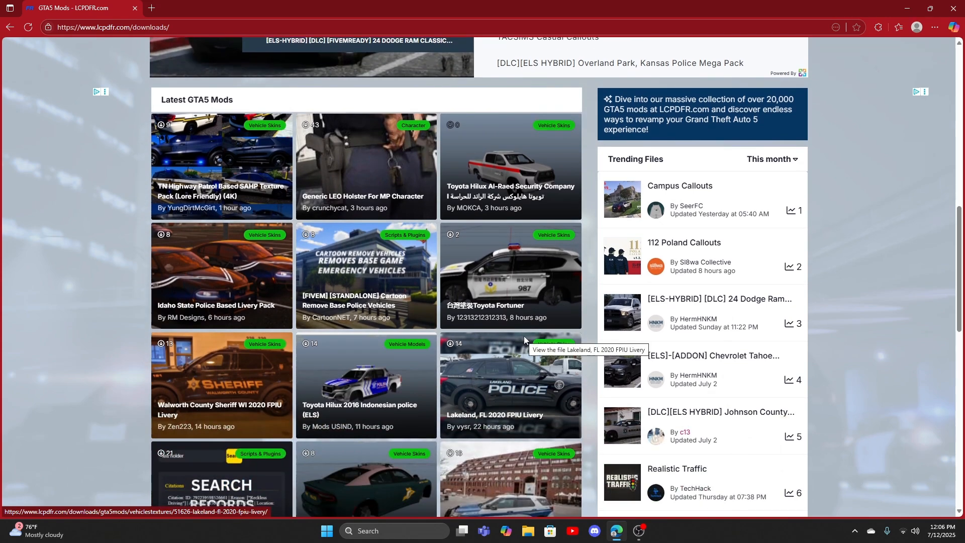
scroll(524, 340, "down", 2)
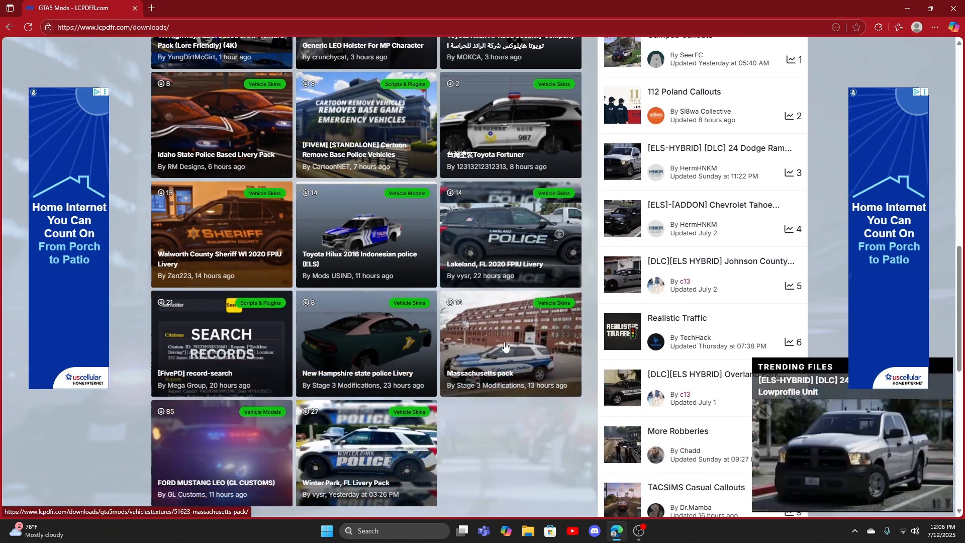
scroll(469, 334, "up", 6)
scroll(469, 334, "up", 2)
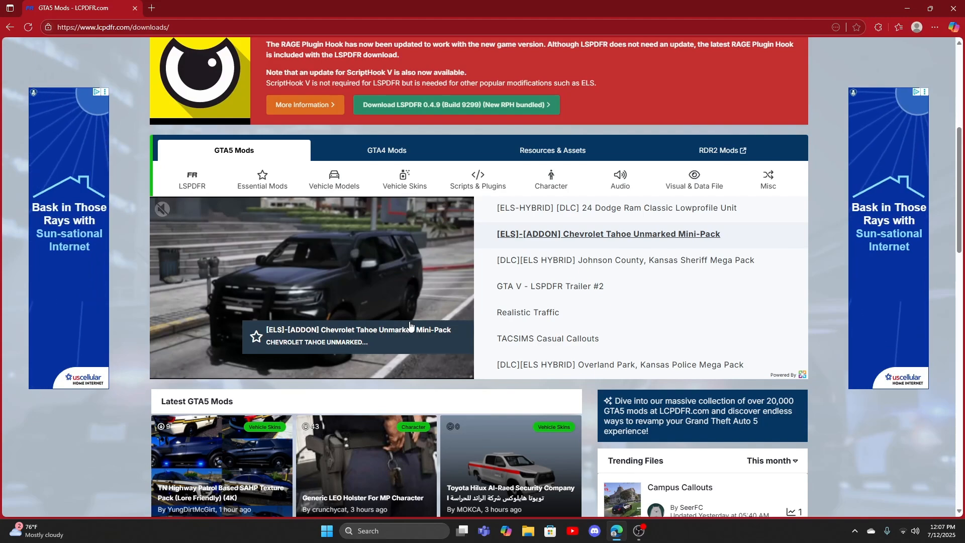
scroll(452, 352, "down", 4)
scroll(536, 394, "up", 1)
scroll(537, 394, "down", 5)
scroll(408, 354, "up", 15)
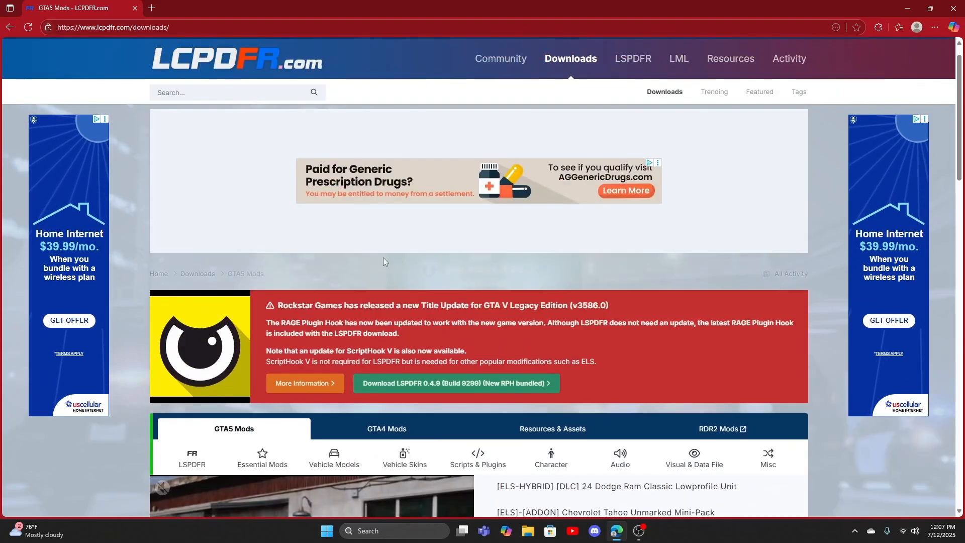
- Open the Vehicle Models category of the GTA5 mods
scroll(407, 259, "down", 4)
left_click(334, 257)
scroll(406, 303, "down", 4)
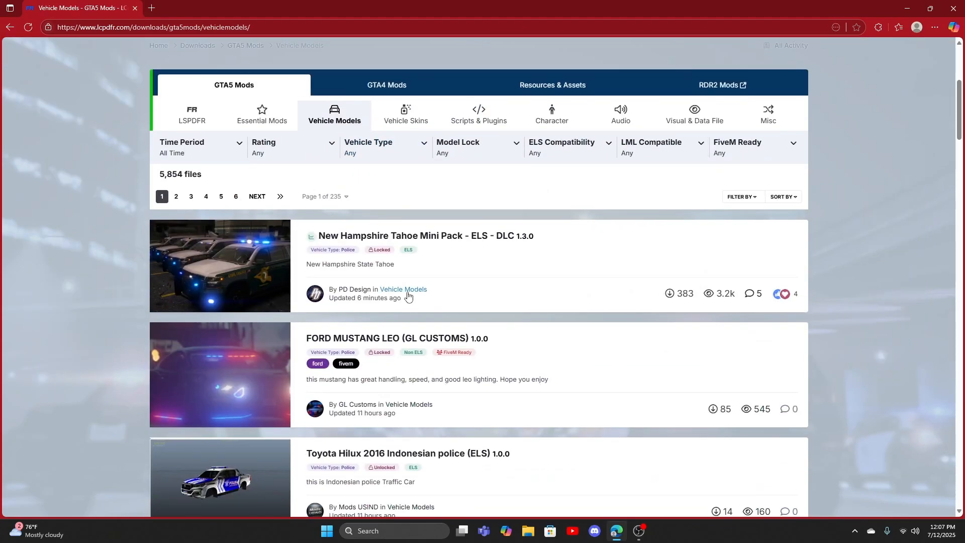
- Browse the first page of vehicle model files for a suitable police car
scroll(408, 298, "down", 5)
scroll(410, 296, "down", 14)
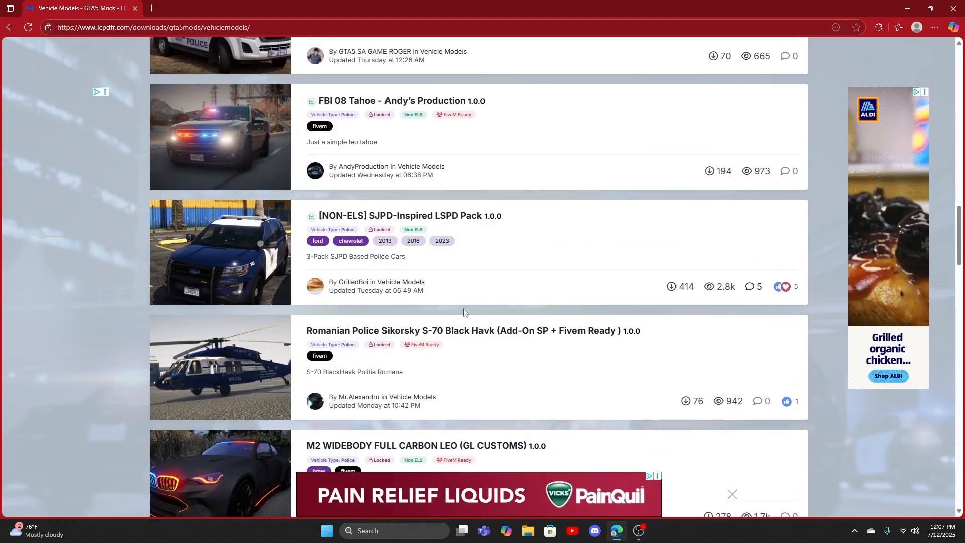
scroll(474, 345, "down", 4)
scroll(475, 345, "down", 9)
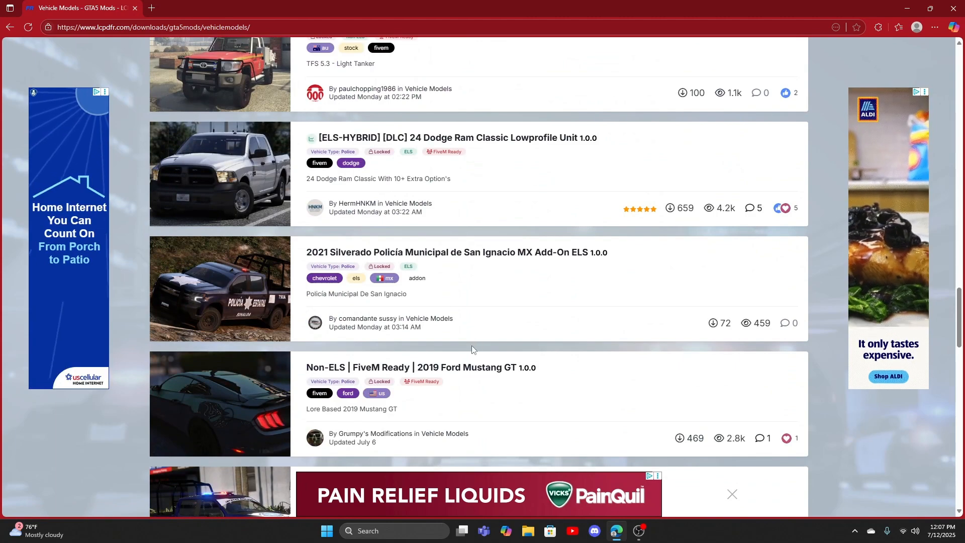
scroll(470, 340, "down", 8)
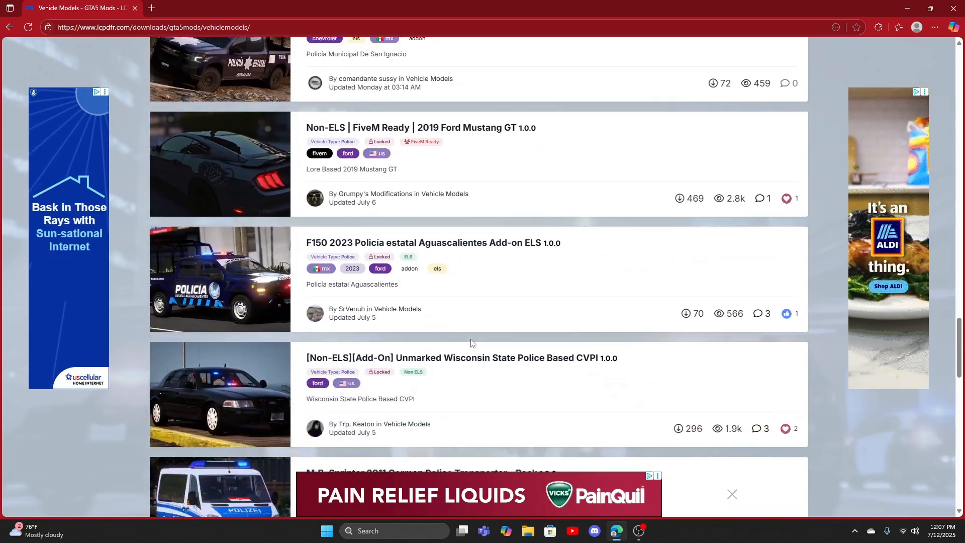
scroll(470, 341, "down", 8)
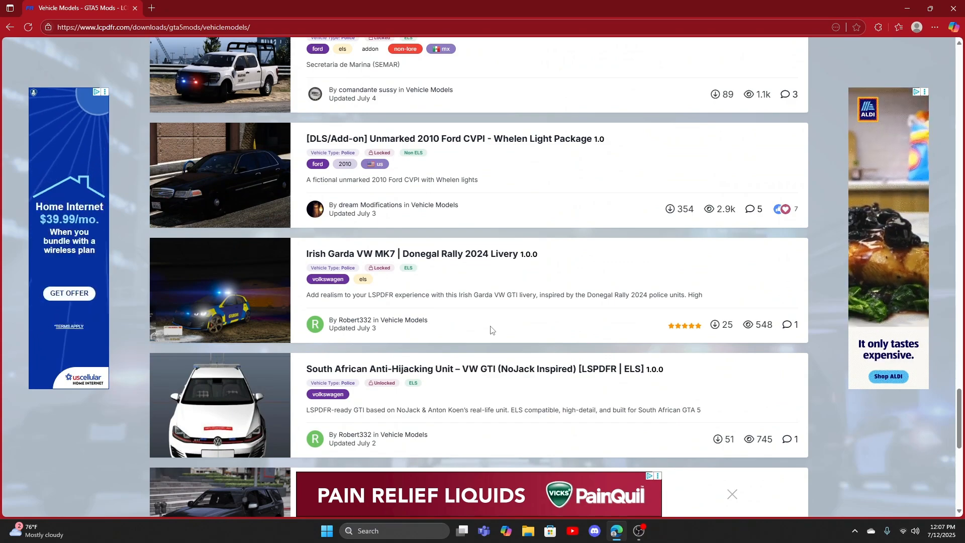
scroll(470, 324, "down", 5)
- Go to page 2 of the vehicle models and browse its files
left_click(252, 344)
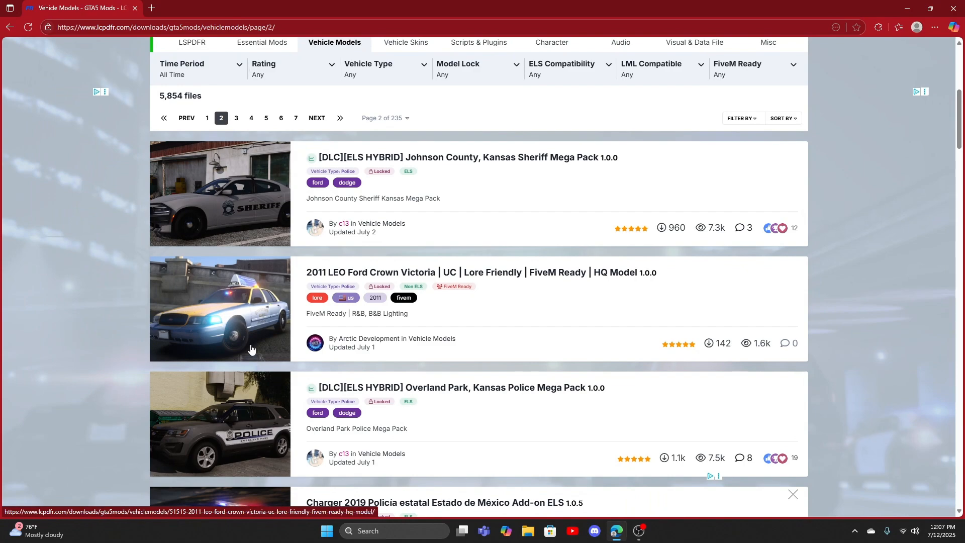
scroll(420, 340, "down", 4)
scroll(420, 342, "down", 11)
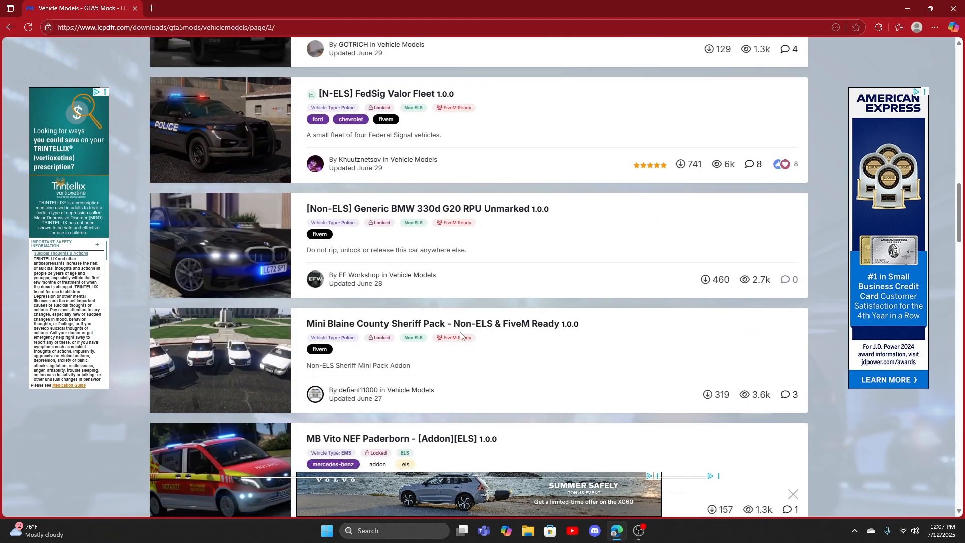
scroll(461, 335, "down", 9)
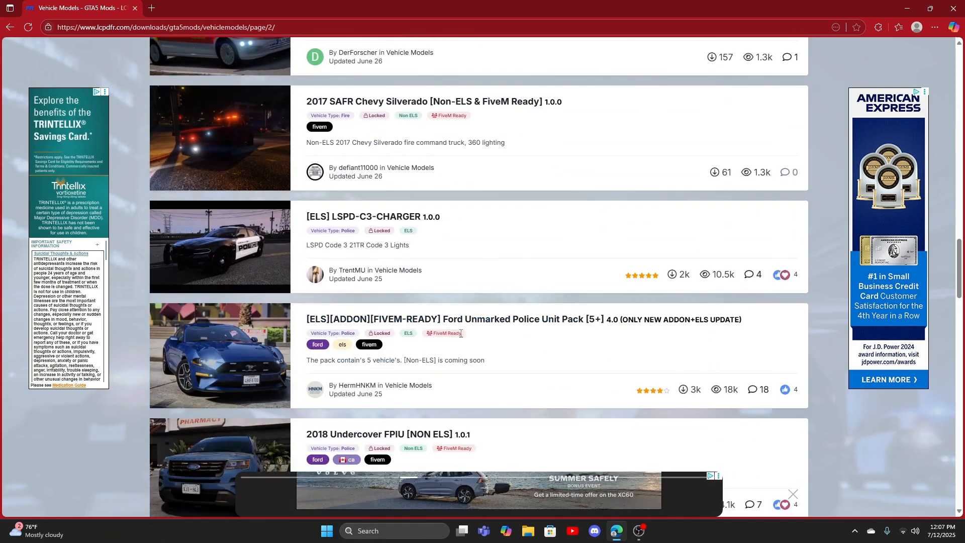
scroll(461, 334, "down", 15)
scroll(459, 338, "down", 15)
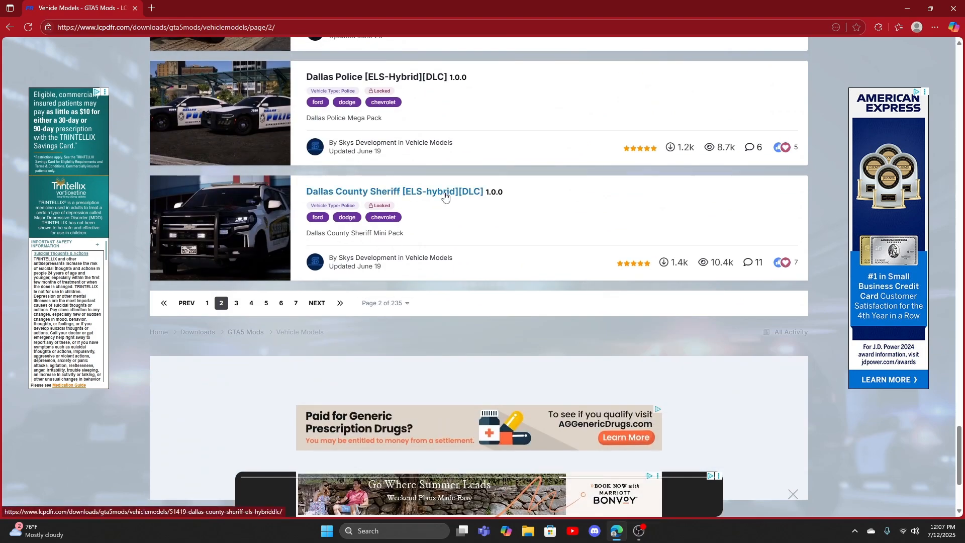
- Browse the vehicle model files on pages 3 and 4
left_click(317, 303)
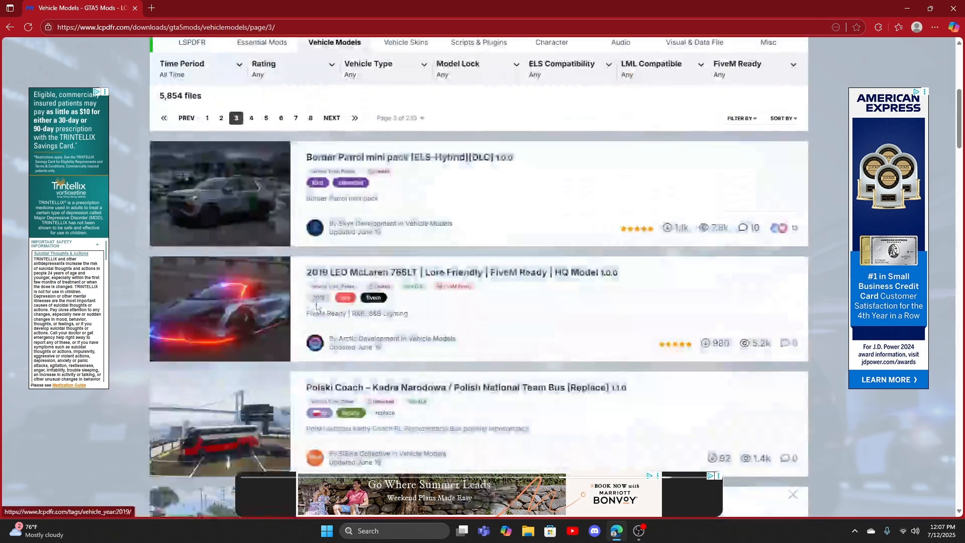
scroll(352, 356, "down", 4)
scroll(352, 360, "down", 12)
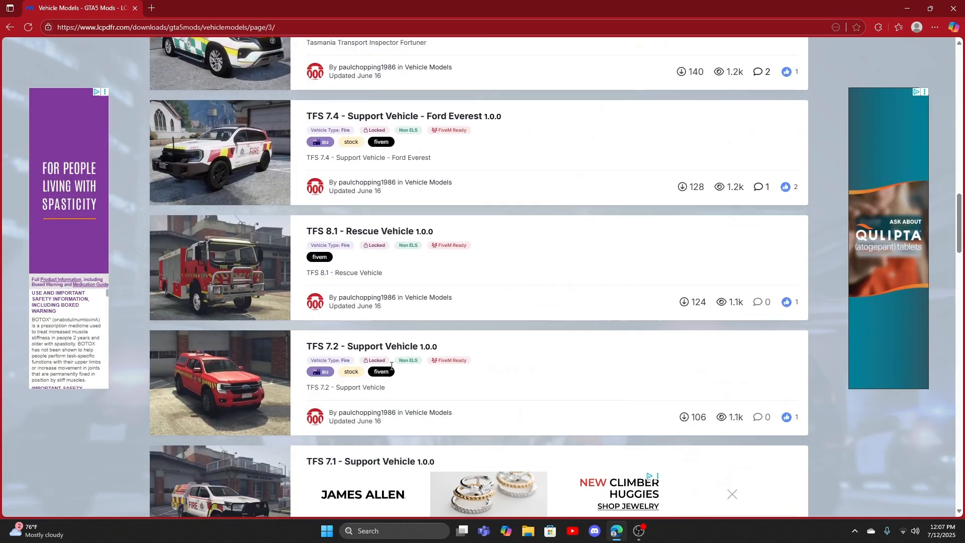
scroll(391, 366, "down", 20)
scroll(391, 369, "down", 17)
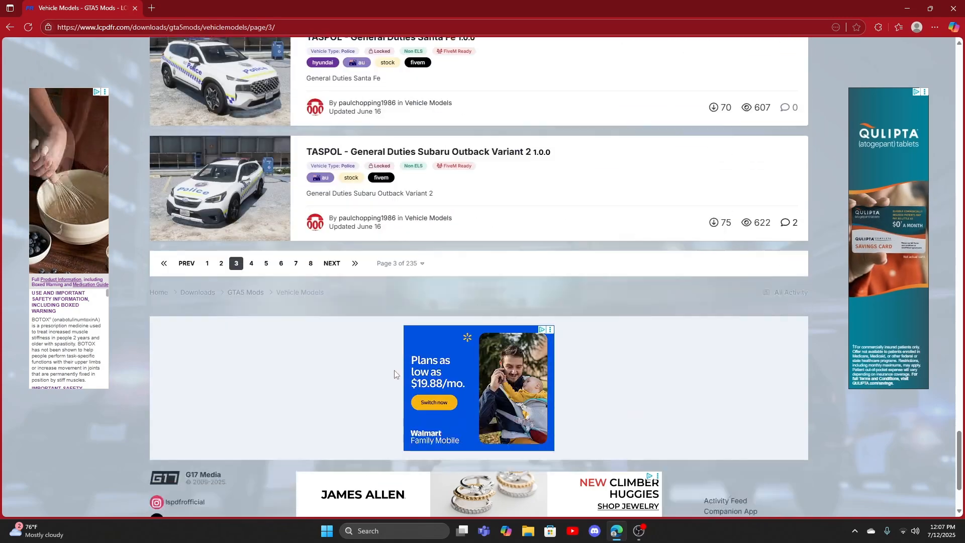
scroll(394, 374, "down", 2)
left_click(328, 144)
scroll(402, 255, "down", 17)
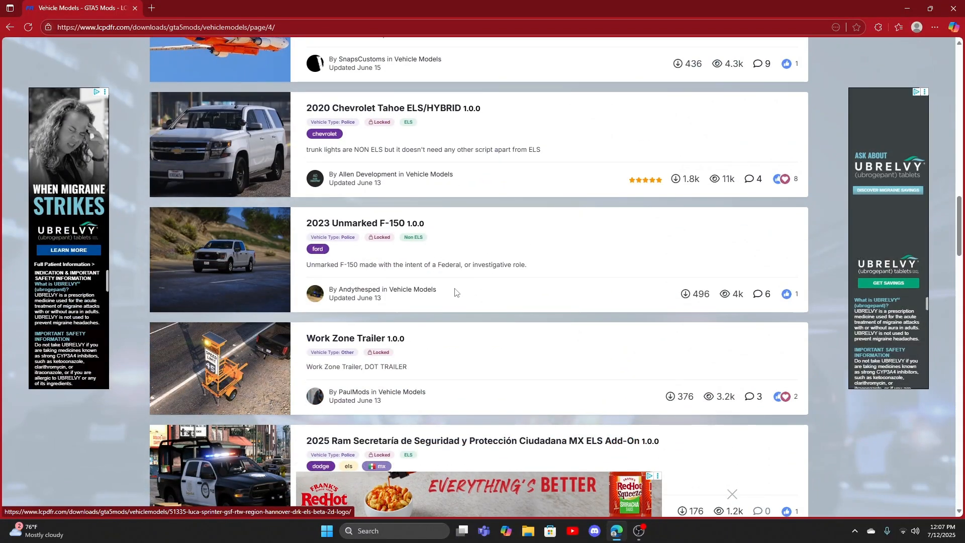
- Search the vehicle models for "replace" and open the file page of the [ELS] [REPLACE/ADDON] 2020 FPIU PACK
scroll(456, 292, "down", 6)
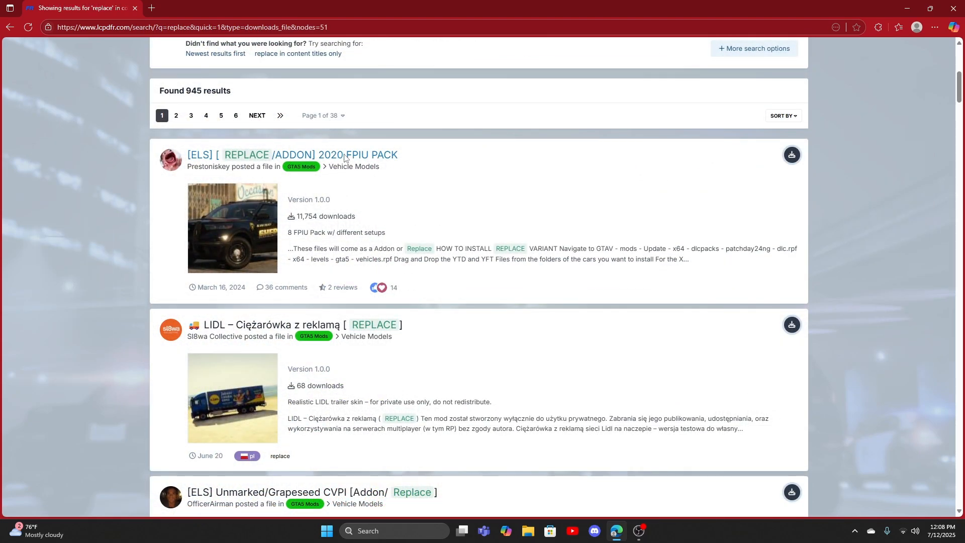
left_click(344, 156)
scroll(412, 195, "down", 6)
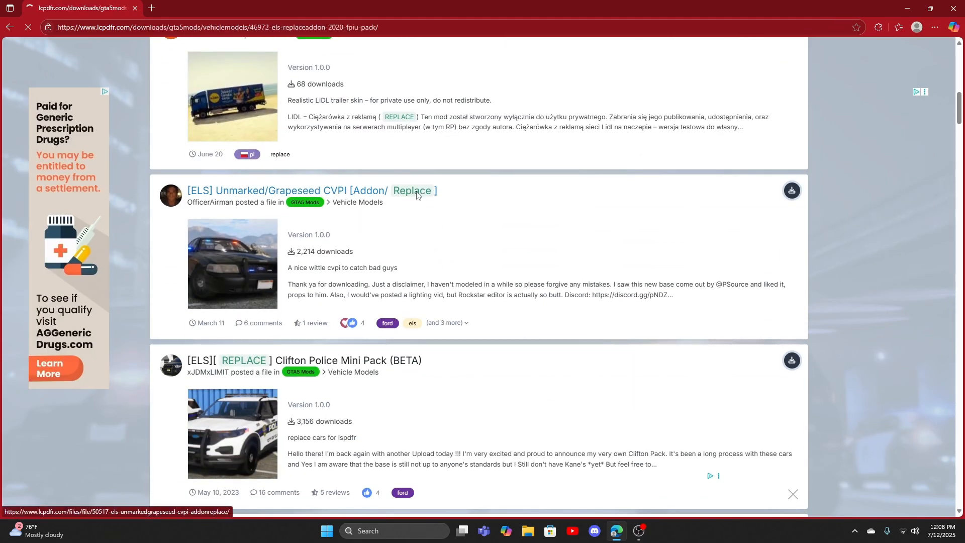
scroll(563, 291, "down", 5)
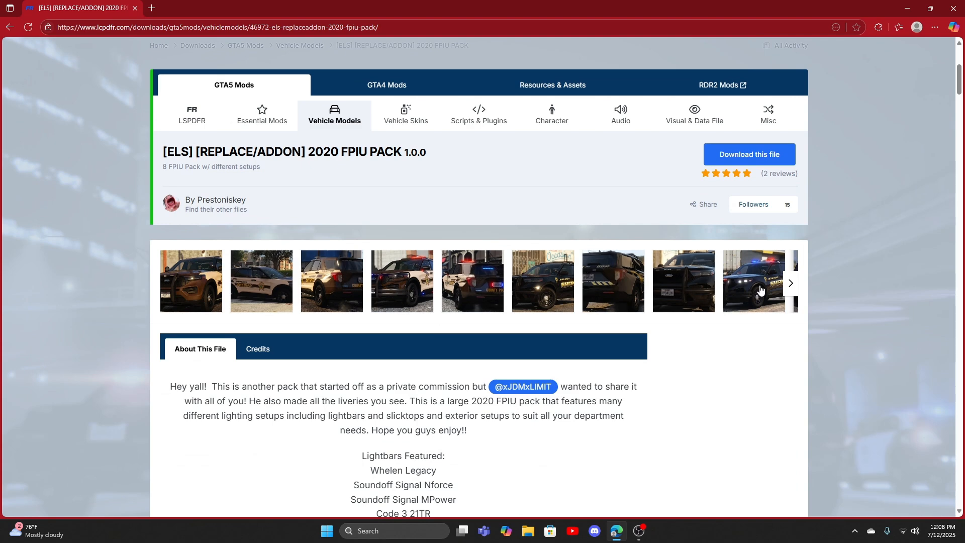
- View the enlarged preview pictures of the Blaine County and Los Santos County sheriff vehicles
left_click(760, 290)
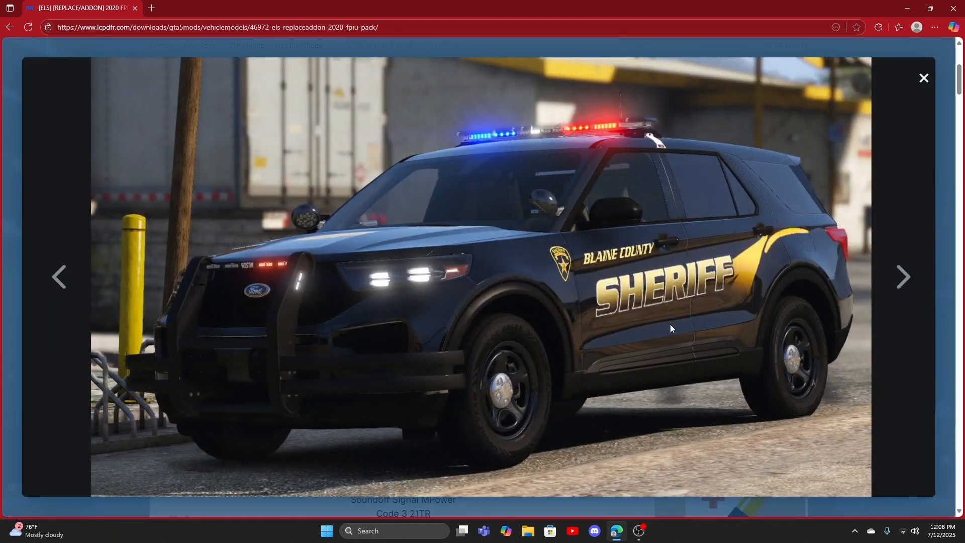
left_click(923, 77)
left_click(257, 256)
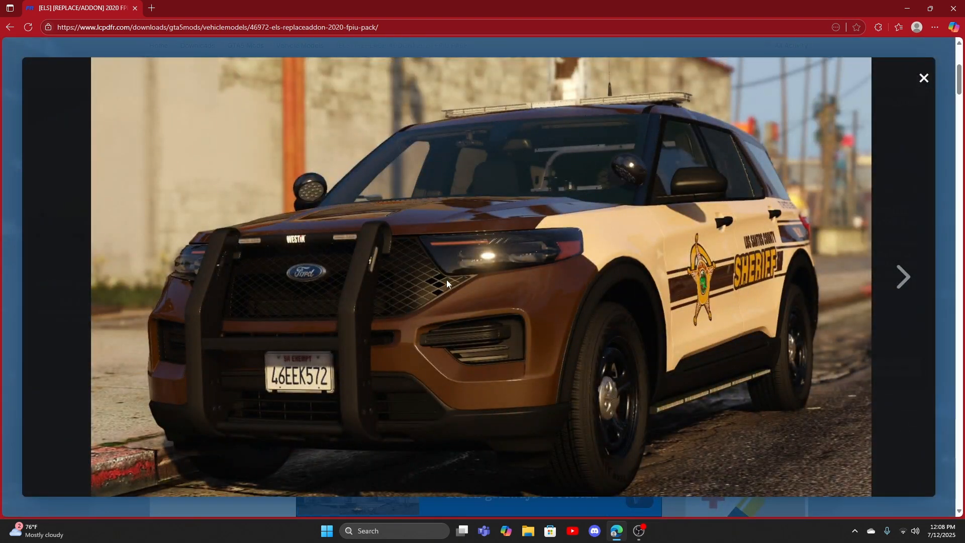
left_click(924, 77)
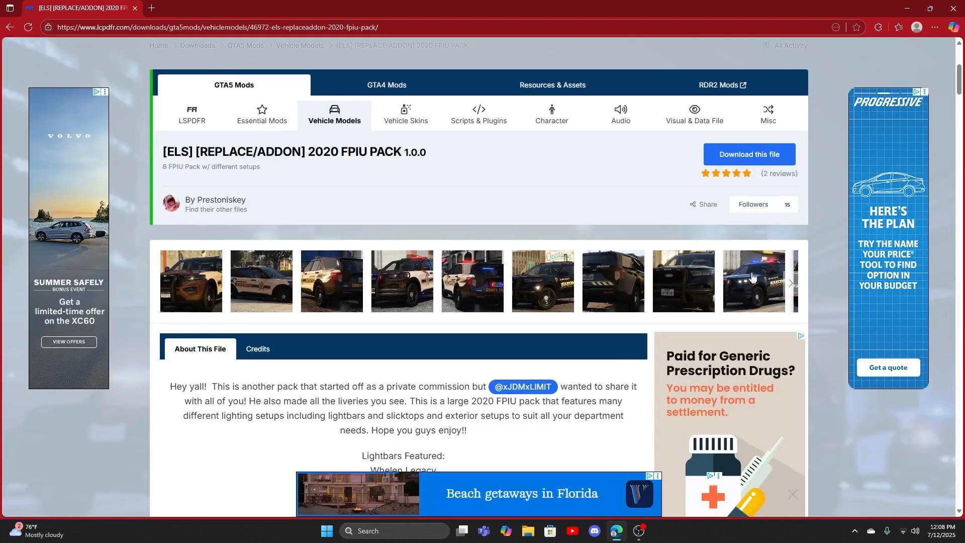
- Advance the preview gallery and view the enlarged front and rear pictures of the black City of Los Santos police SUV
left_click(791, 285)
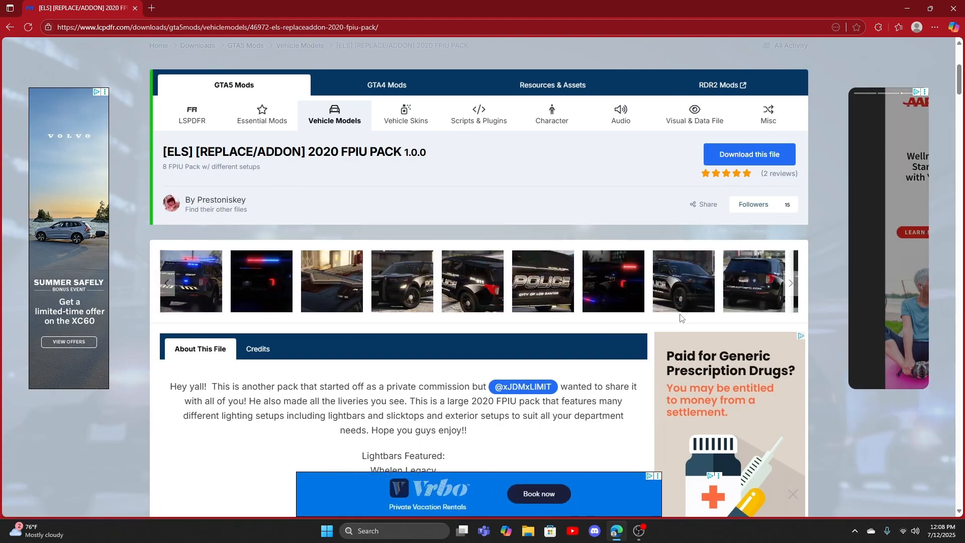
scroll(563, 317, "down", 2)
scroll(408, 240, "up", 1)
left_click(408, 240)
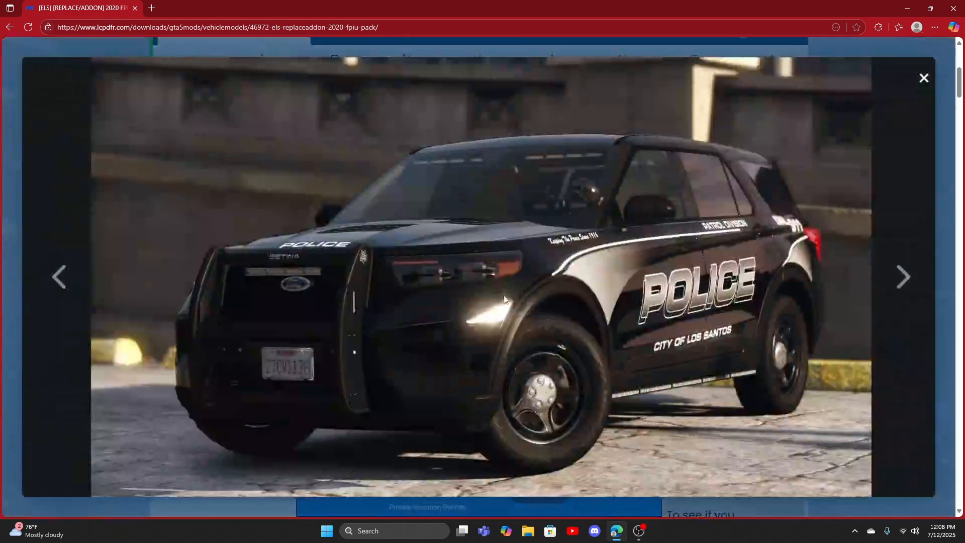
key("Right")
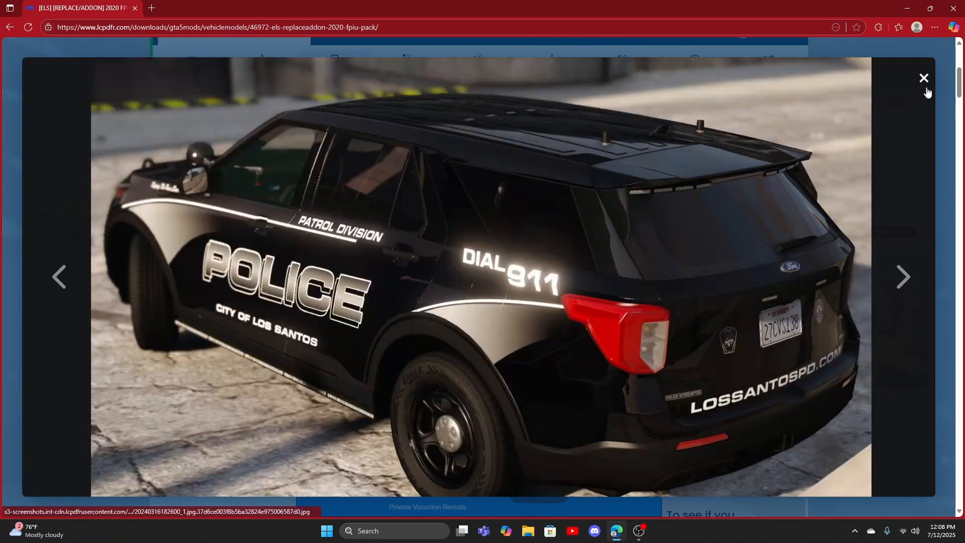
left_click(923, 79)
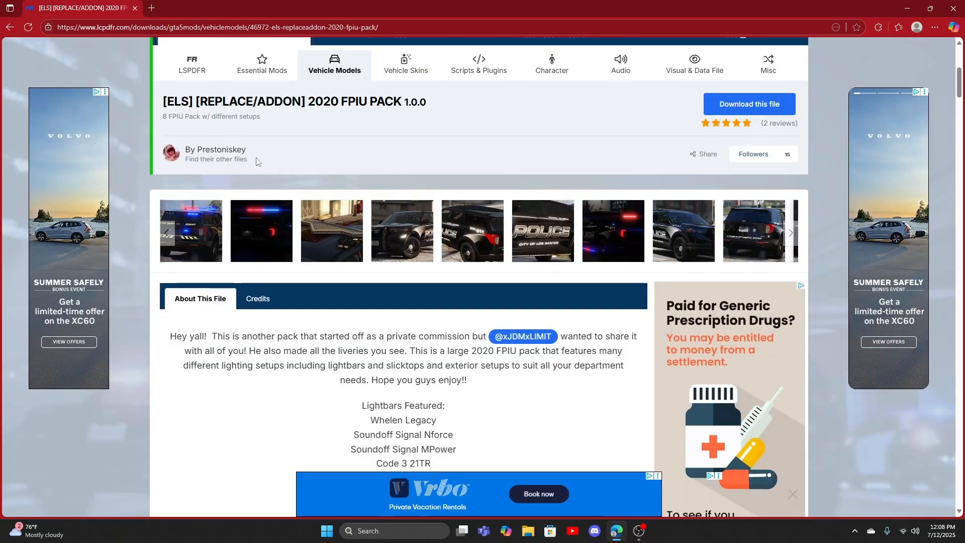
- Download the [ELS] [REPLACE/ADDON] 2020 FPIU PACK file
left_click(749, 104)
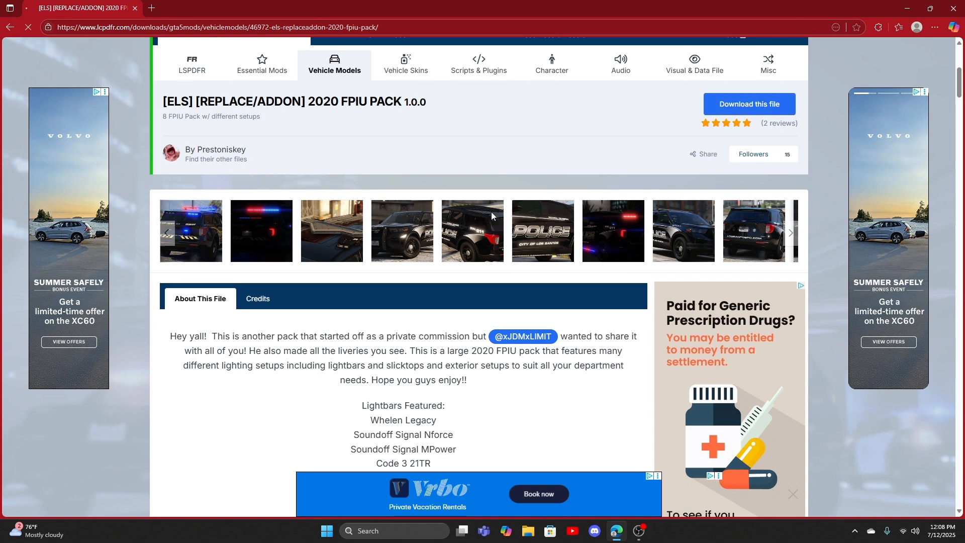
scroll(470, 294, "down", 3)
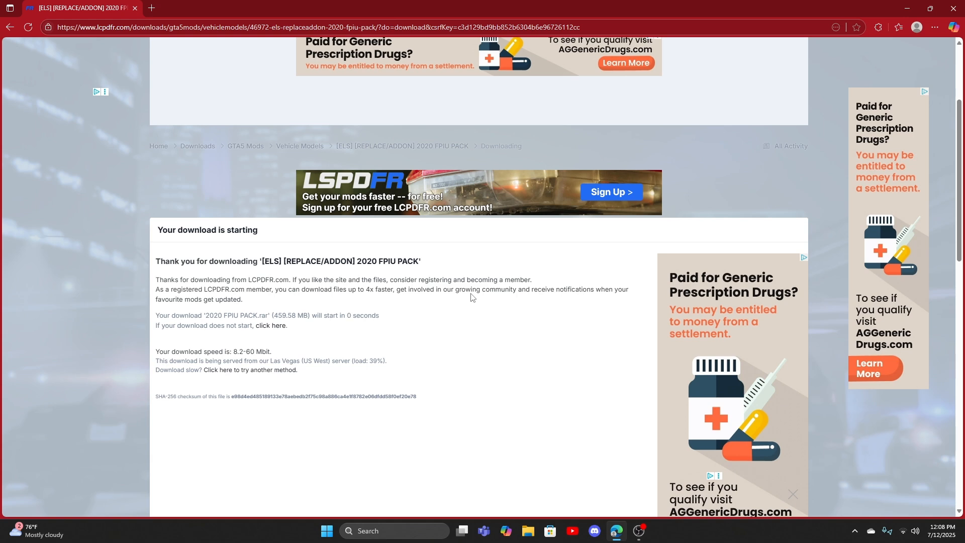
- Check the browser's downloads and open the finished 2020 FPIU PACK.rar archive in WinRAR
scroll(518, 276, "up", 3)
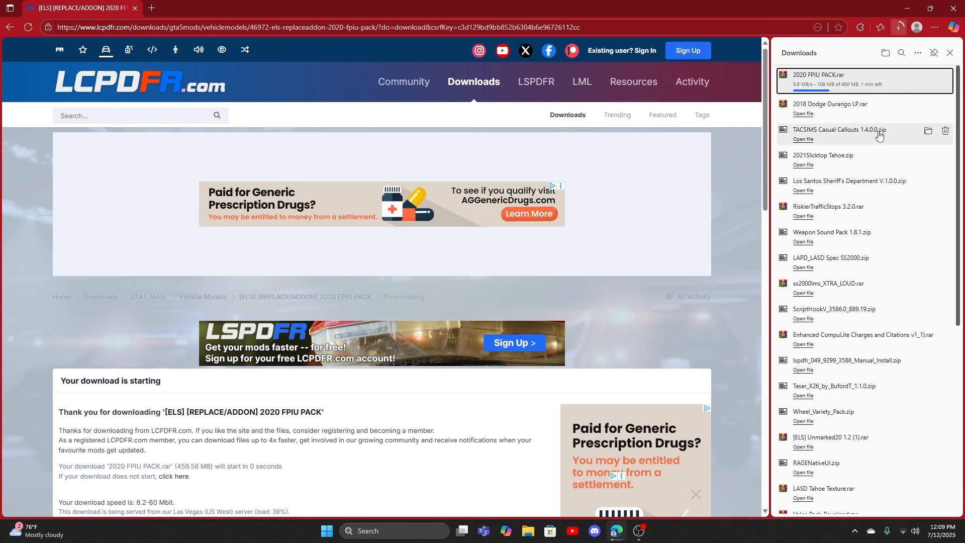
left_click(949, 53)
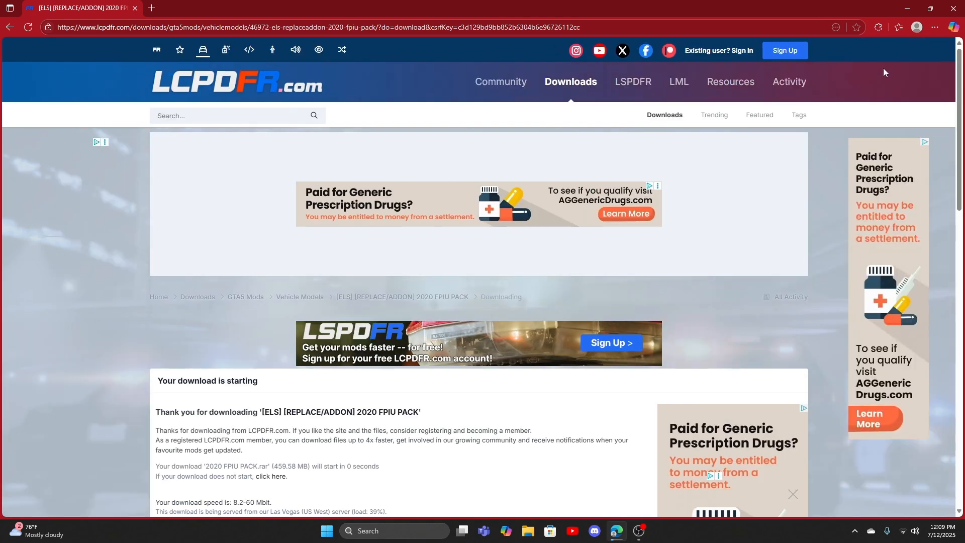
left_click(934, 28)
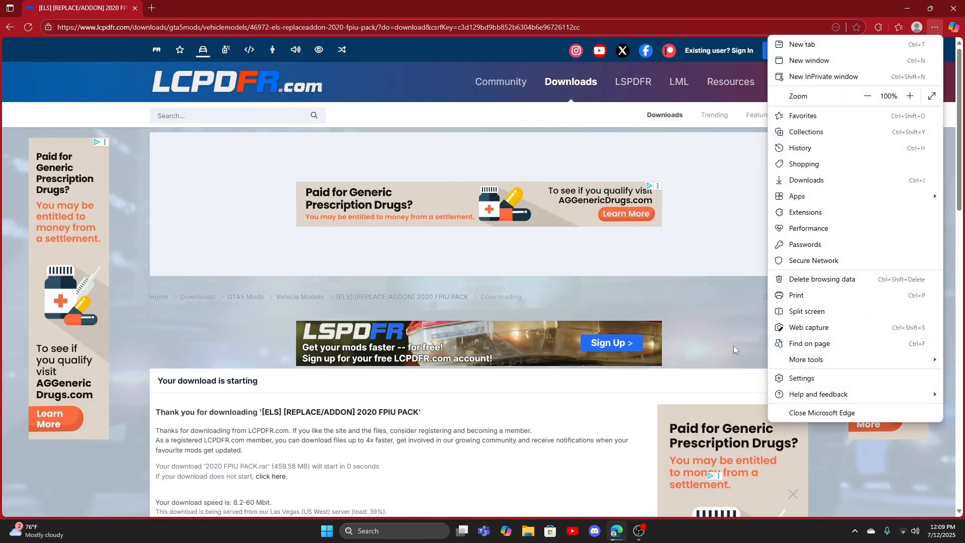
left_click(527, 529)
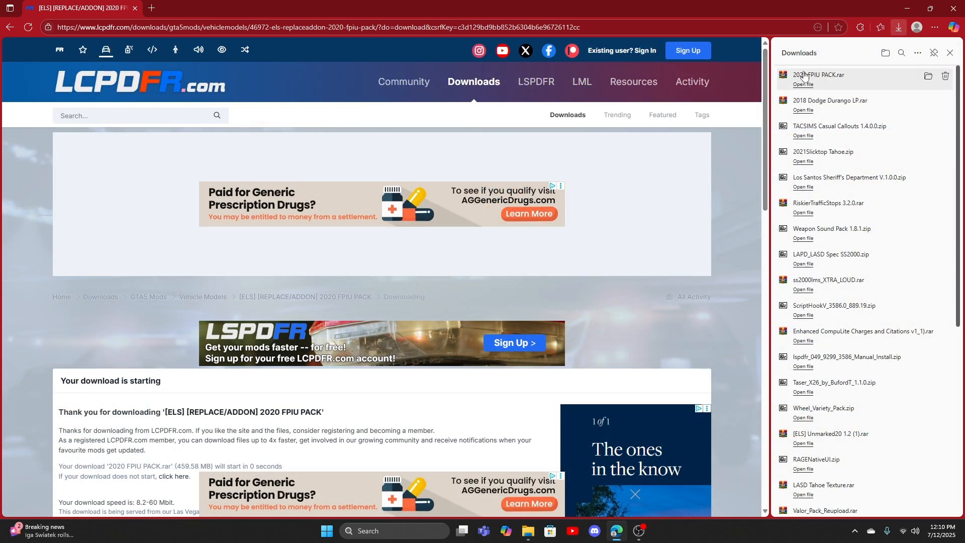
left_click(835, 76)
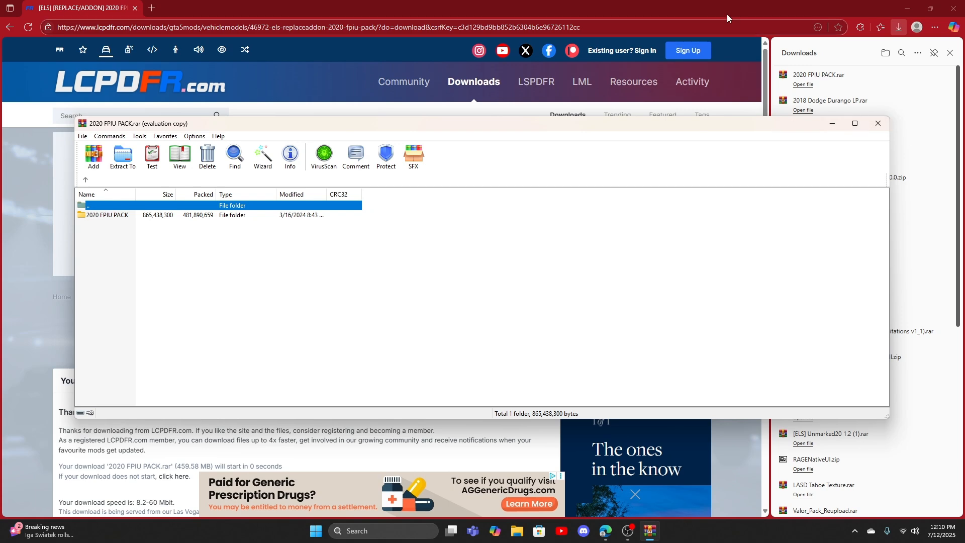
mouse_move(605, 530)
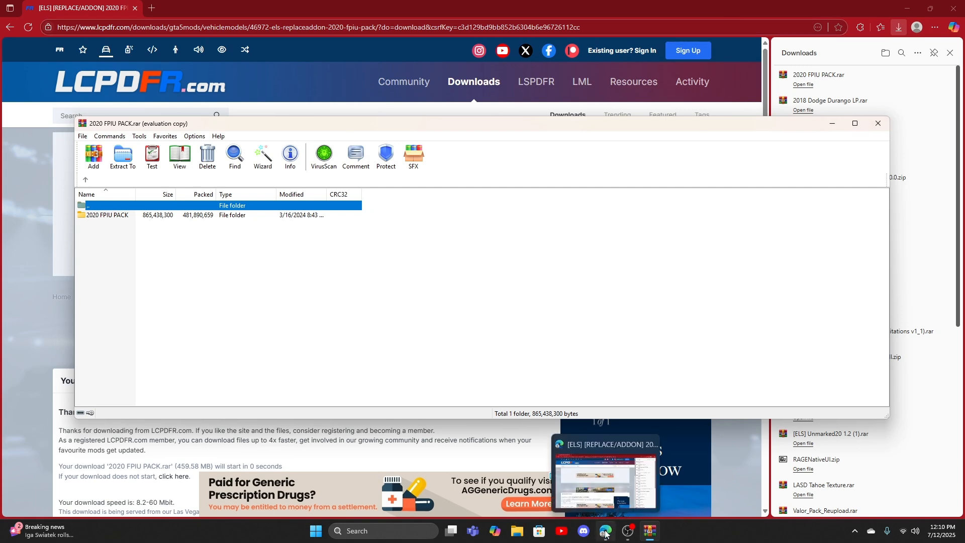
mouse_move(606, 467)
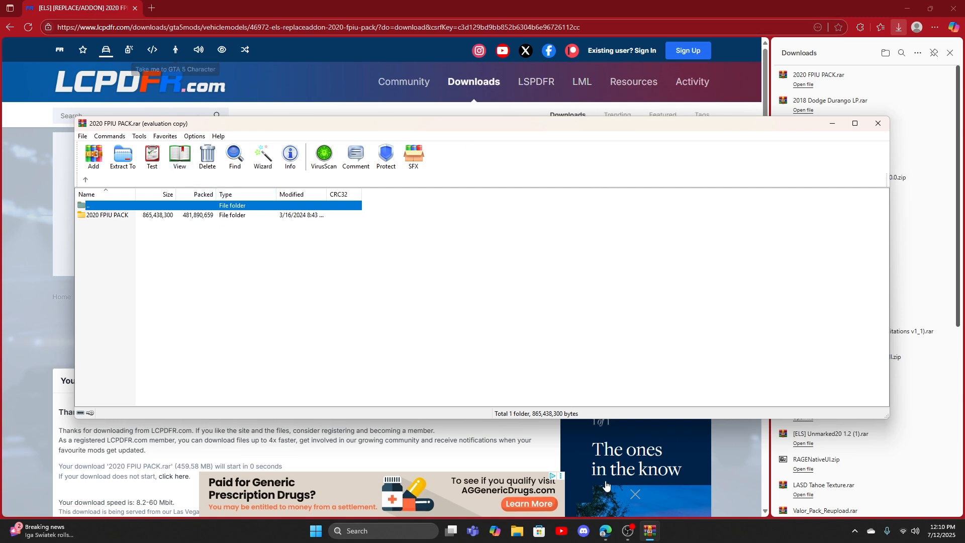
- Open the template folder inside the archive's 2020 FPIU PACK folder and view livery_sign_1.png
double_click(151, 217)
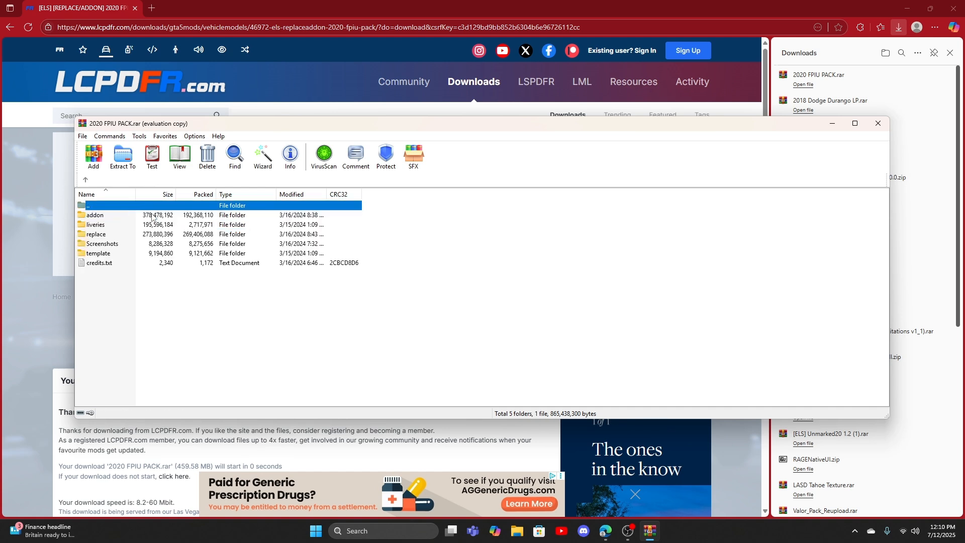
left_click(86, 180)
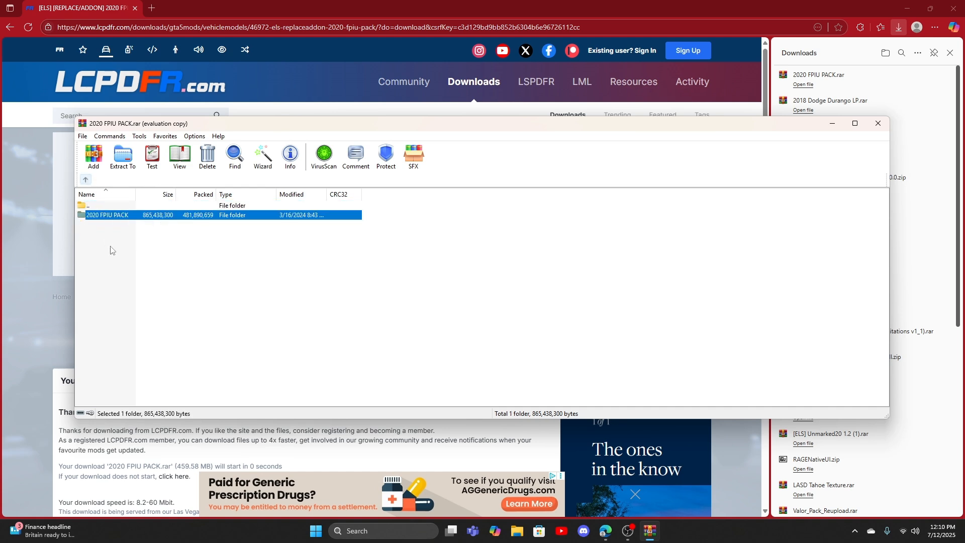
double_click(110, 217)
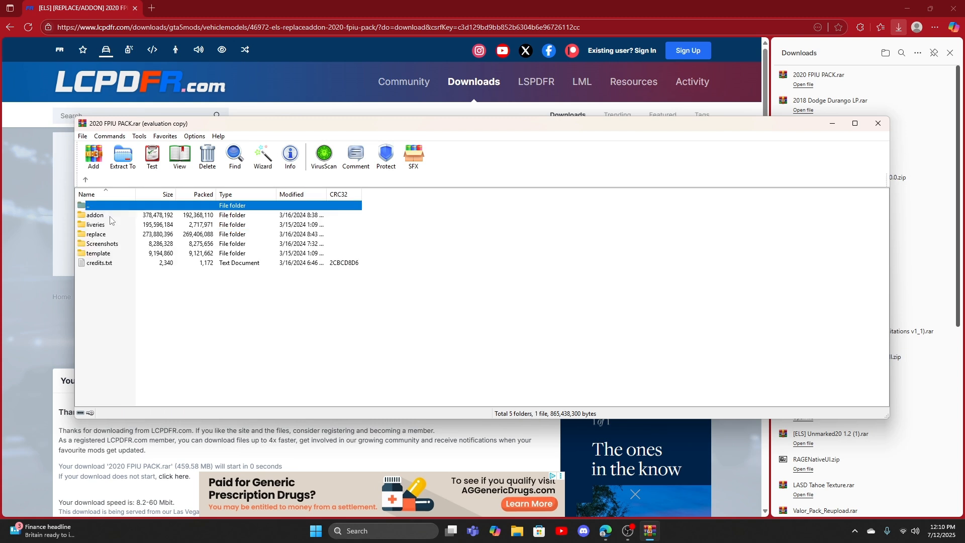
double_click(110, 255)
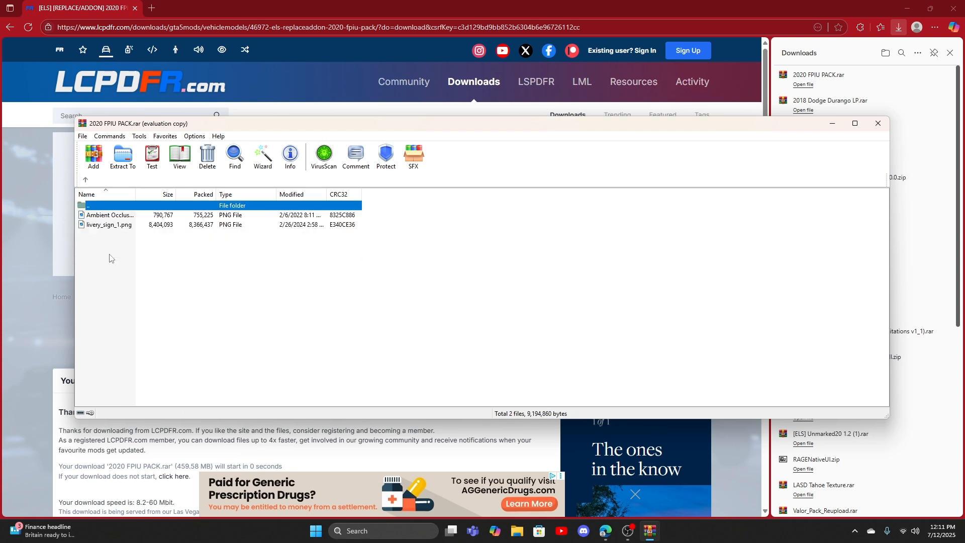
double_click(114, 227)
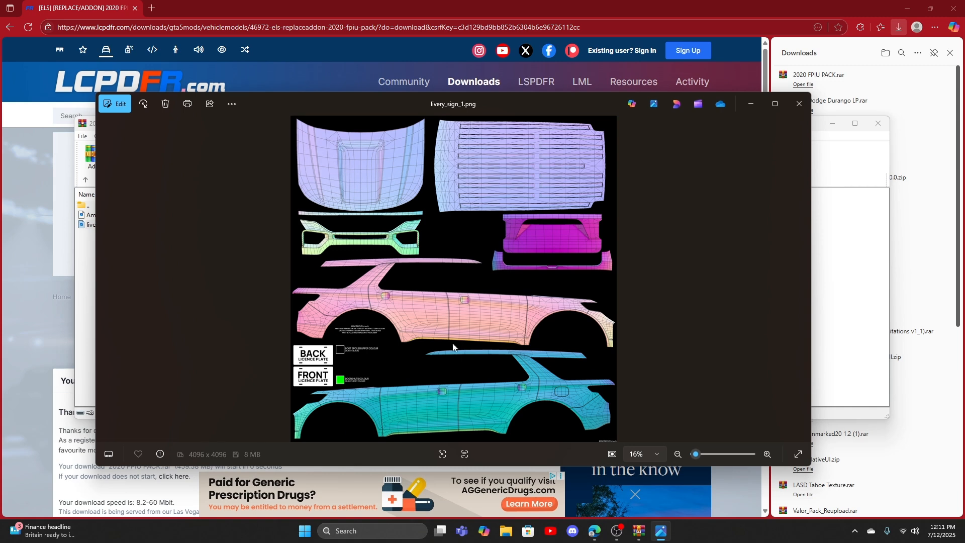
left_click(799, 103)
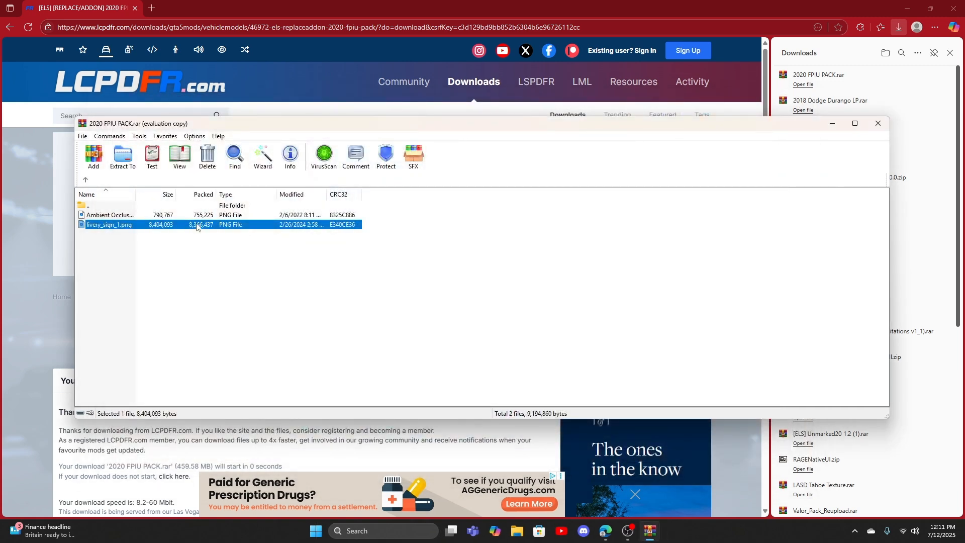
- Compare the saved 2020_sign_1.png template with livery_sign_1.png from the archive, and close both images
key("super+e")
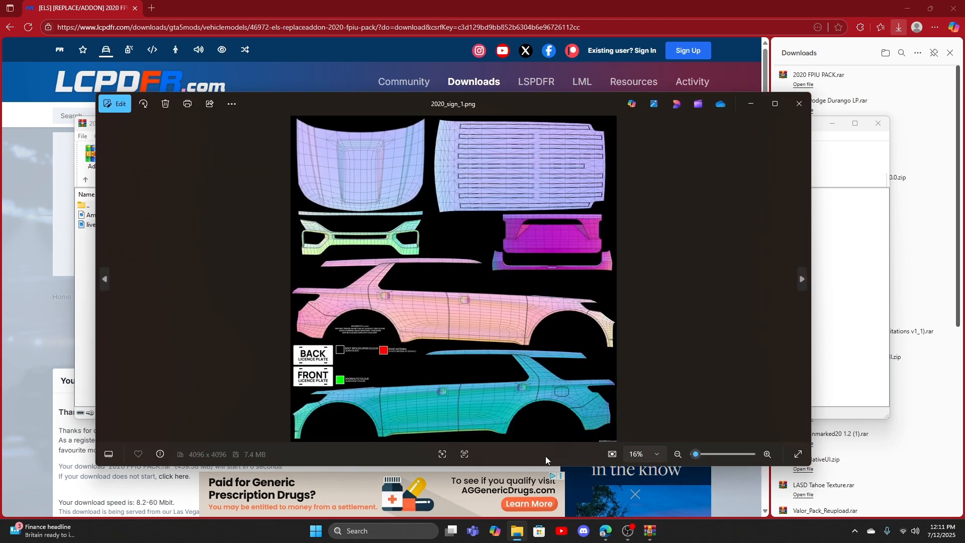
left_click(638, 531)
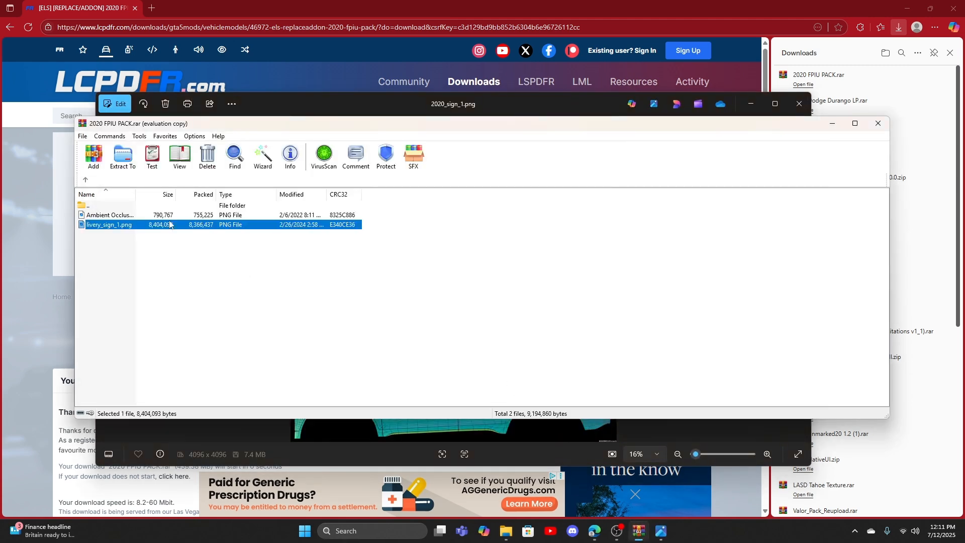
double_click(134, 226)
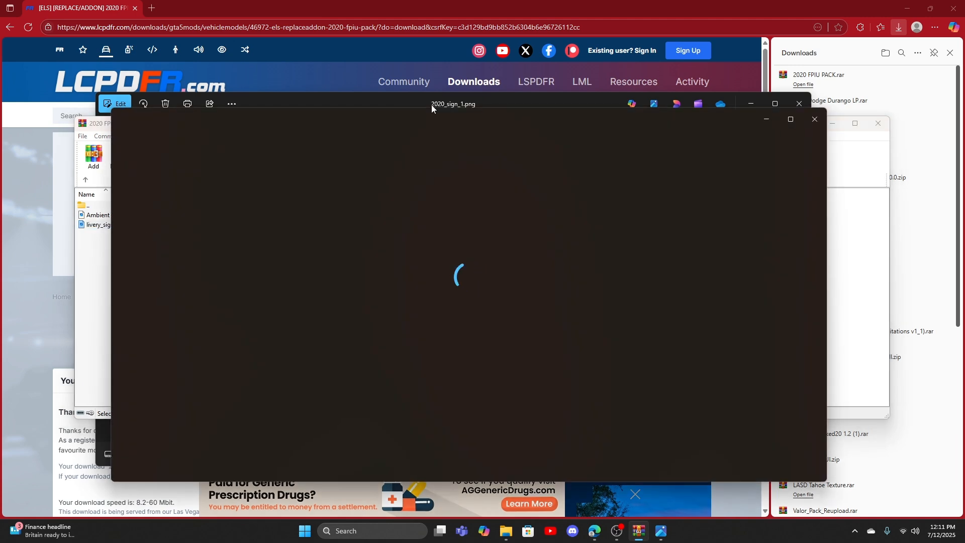
left_click_drag(437, 100, 541, 152)
left_click(907, 151)
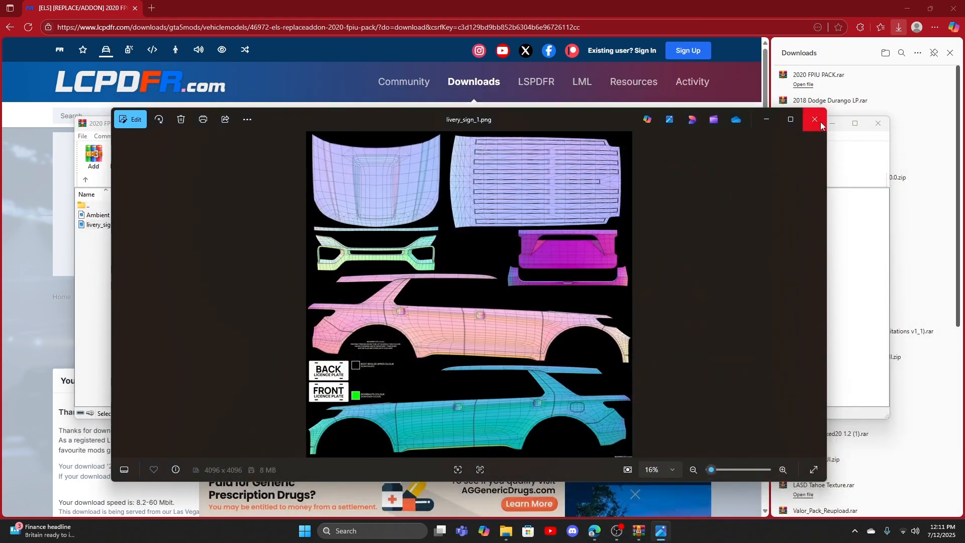
left_click(815, 119)
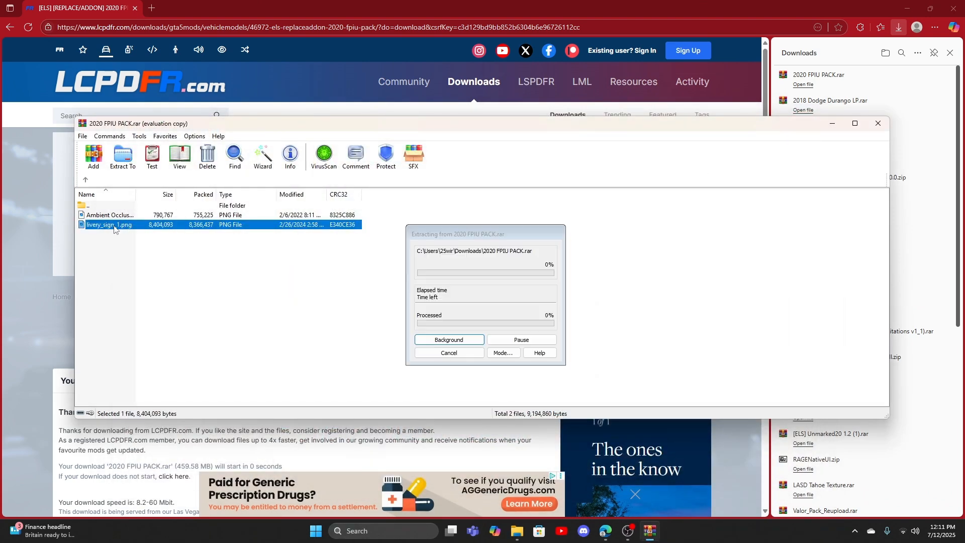
- View the archive's livery_sign_1.png template once more, and close the image and minimize File Explorer
double_click(115, 229)
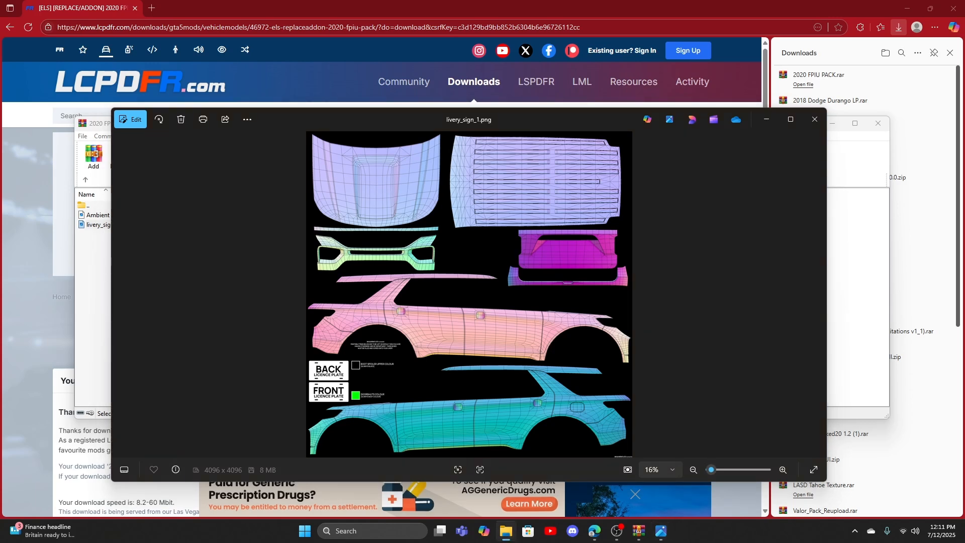
left_click_drag(964, 171, 512, 1)
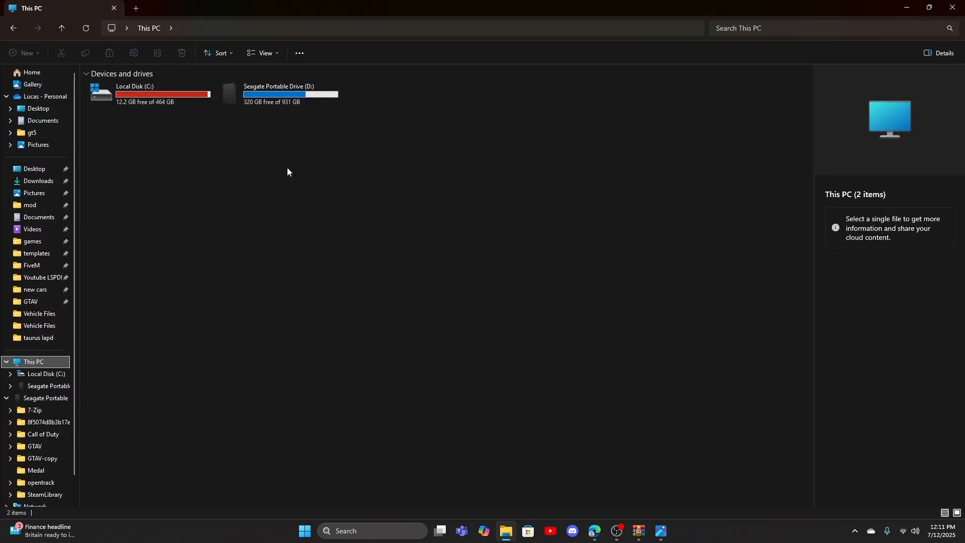
left_click(907, 7)
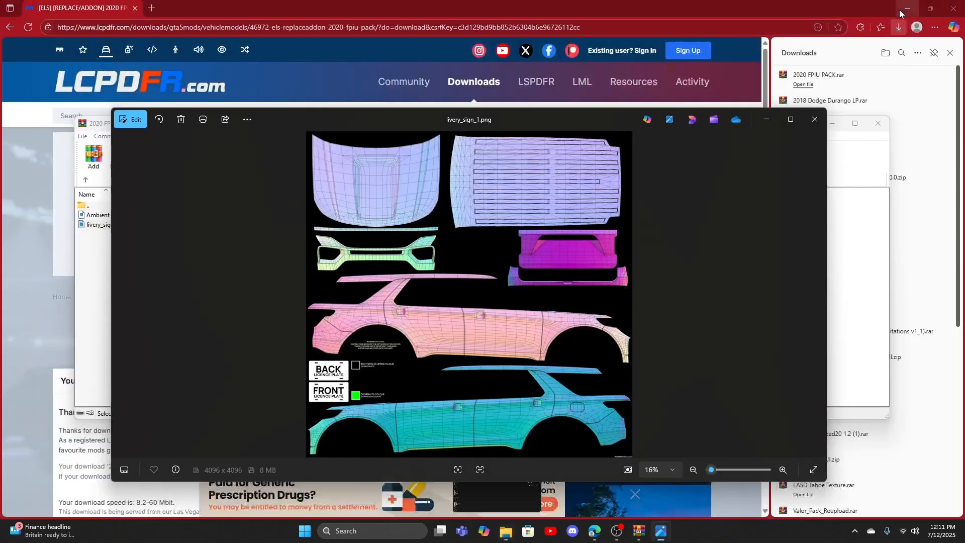
left_click(815, 120)
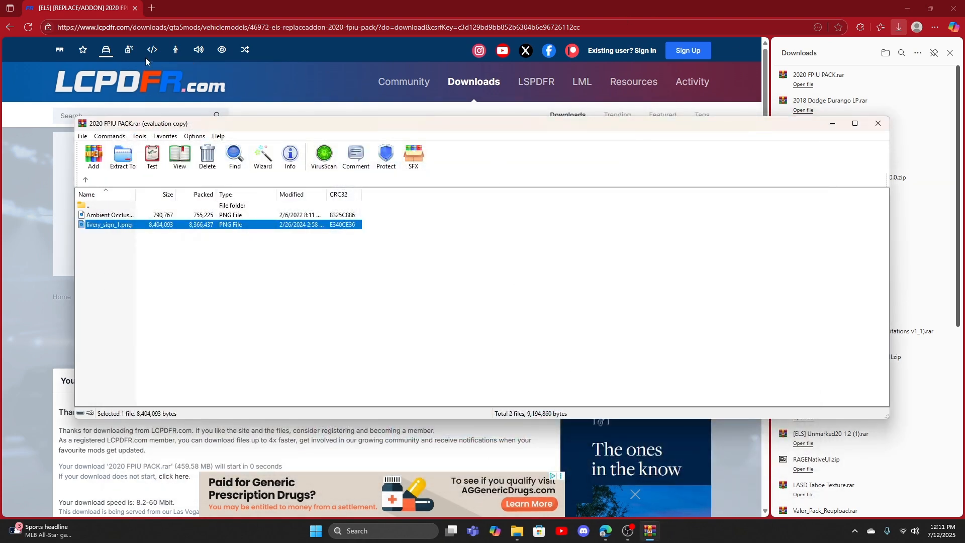
- Create a folder named templates in the Downloads folder in File Explorer
left_click(514, 532)
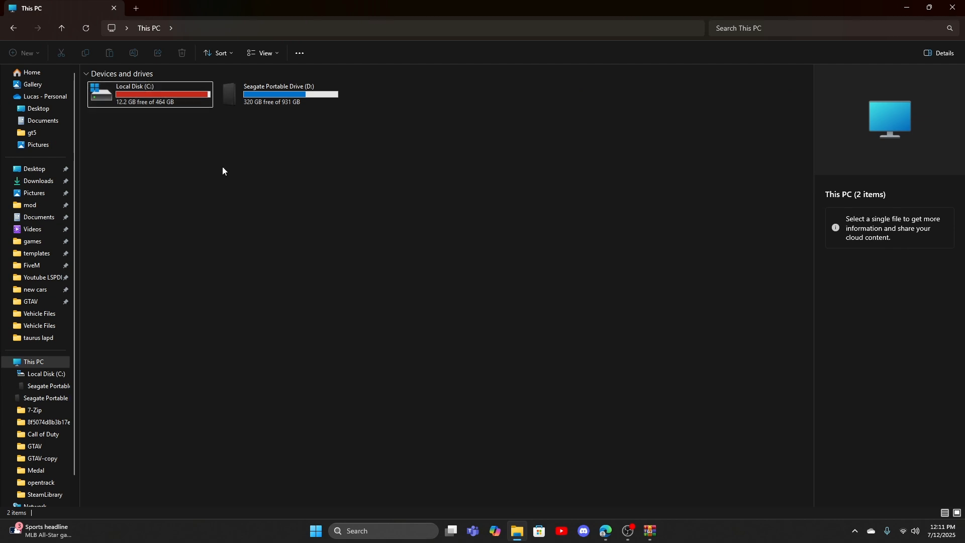
left_click(41, 185)
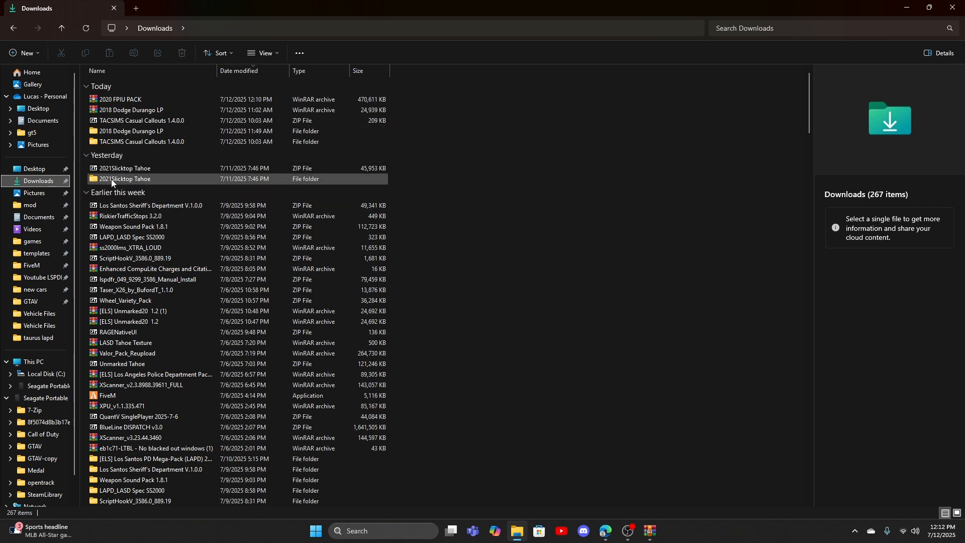
right_click(585, 219)
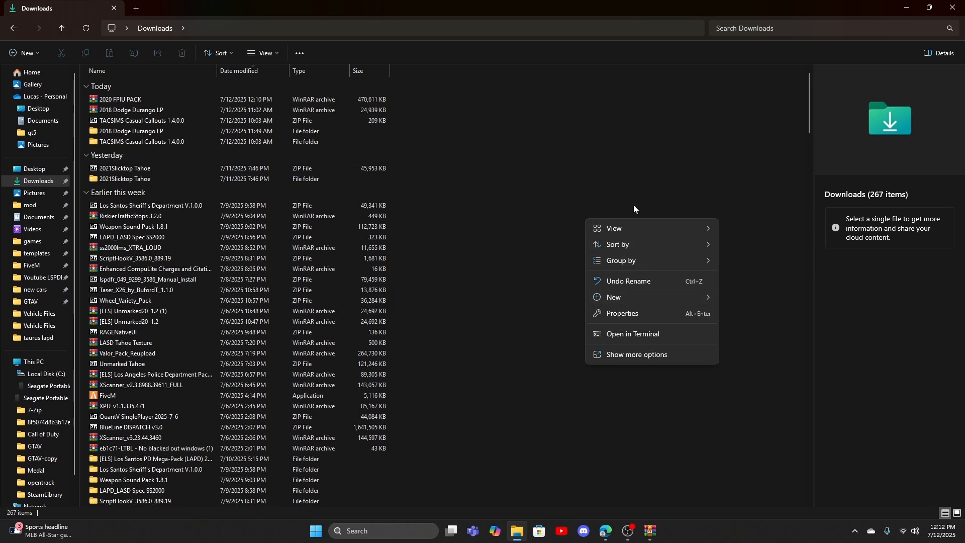
mouse_move(625, 297)
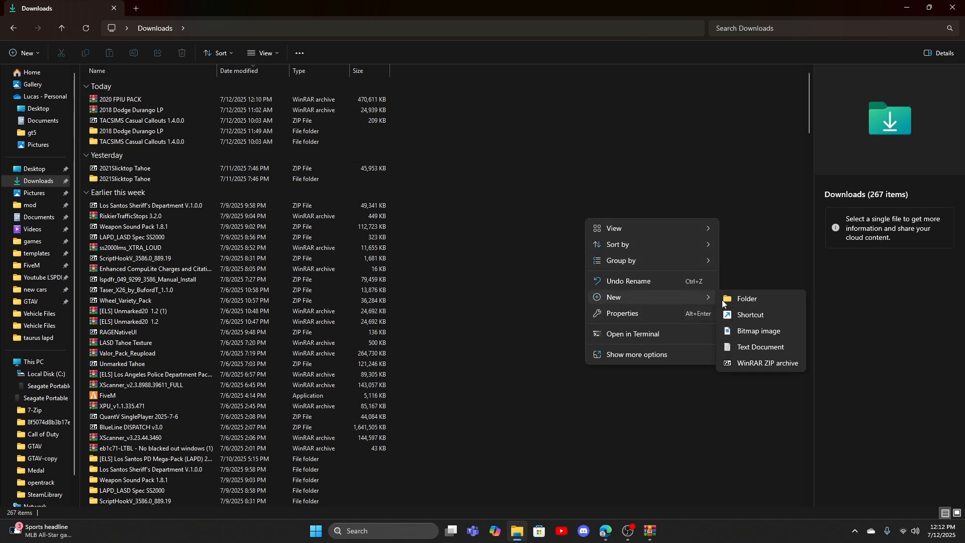
left_click(736, 297)
type("templates")
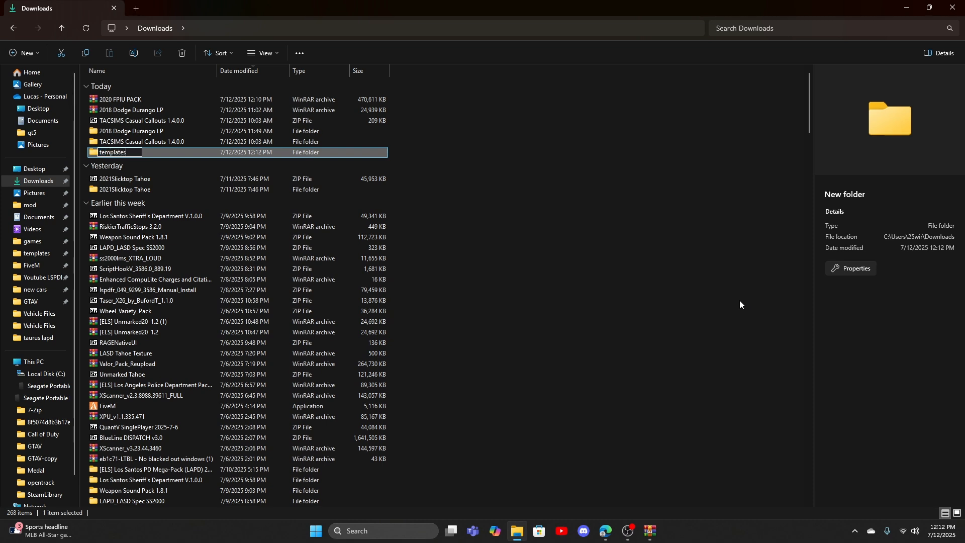
key("Return")
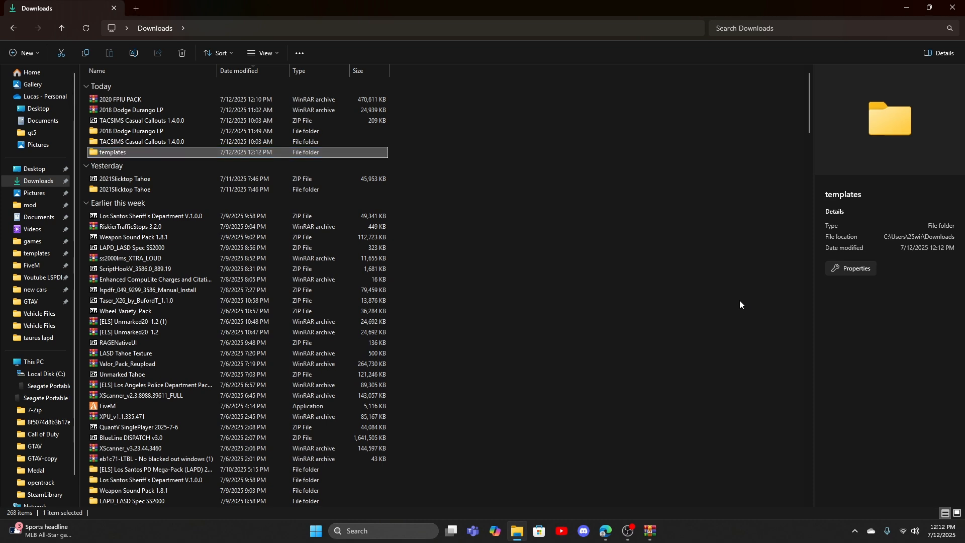
- Delete the new templates folder from Downloads
right_click(186, 152)
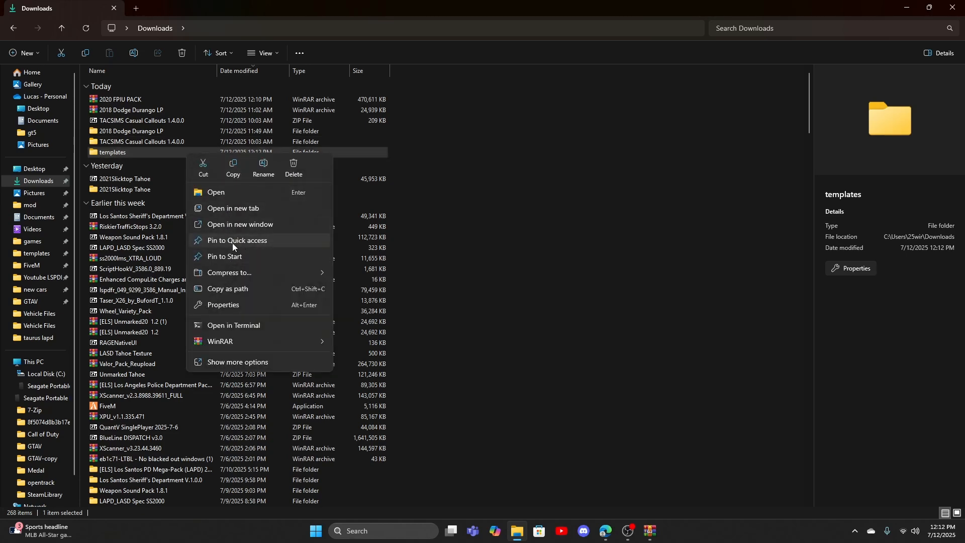
left_click(354, 179)
left_click(234, 159)
left_click(233, 153)
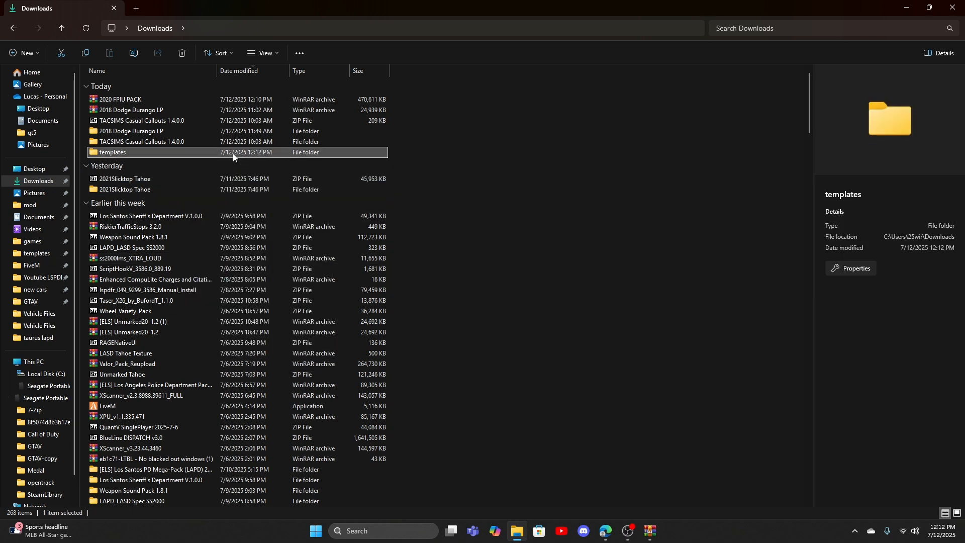
left_click(182, 53)
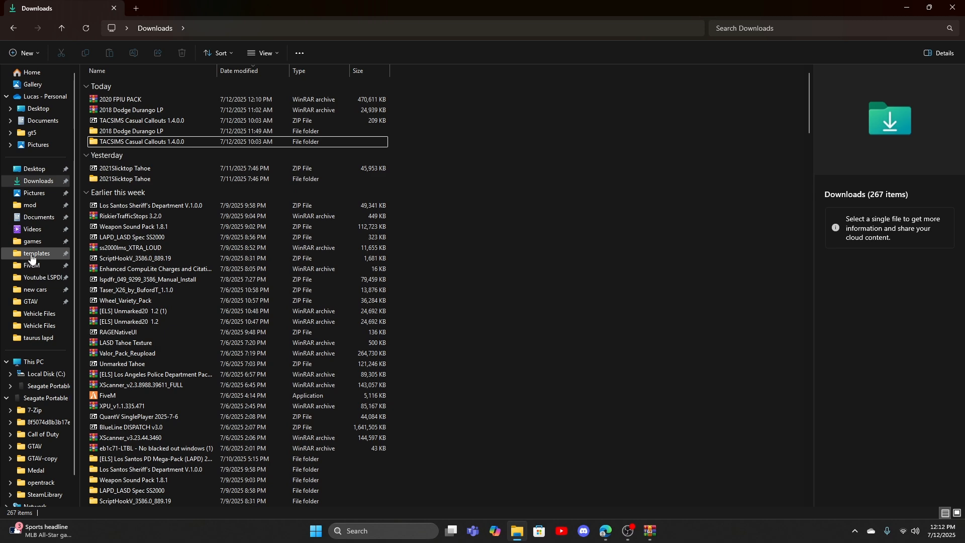
- Open the templates folder on the Desktop and place the 2020 FPIU PACK.rar window beside its files
left_click(36, 254)
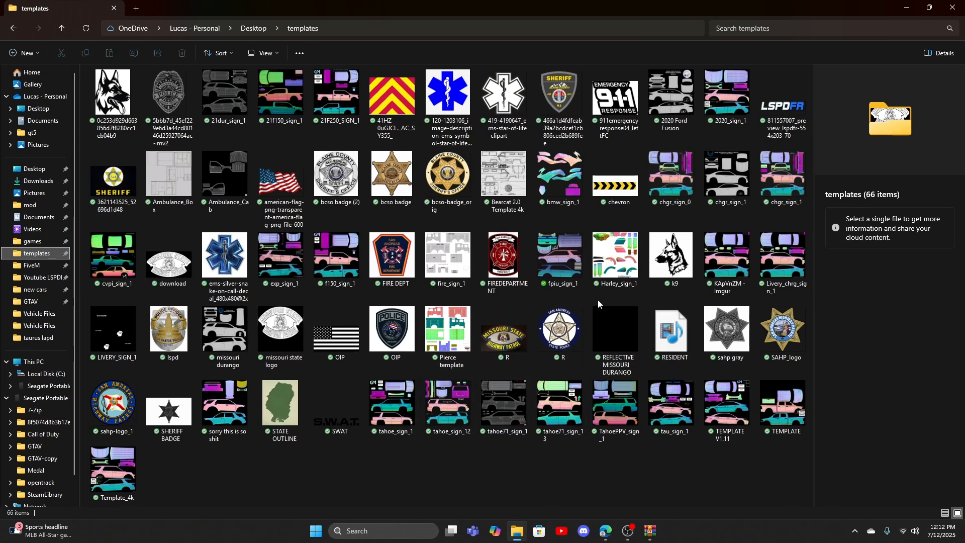
left_click(650, 533)
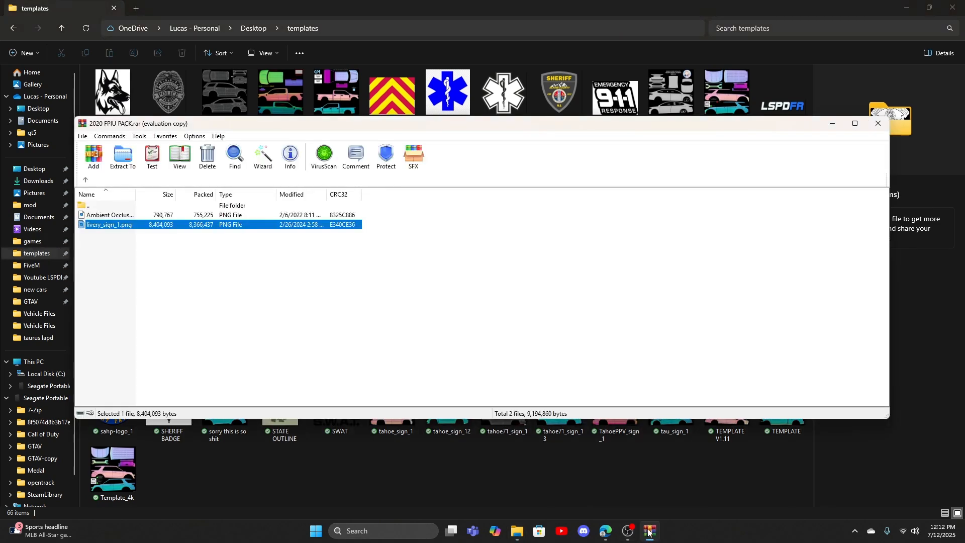
left_click_drag(431, 126, 669, 70)
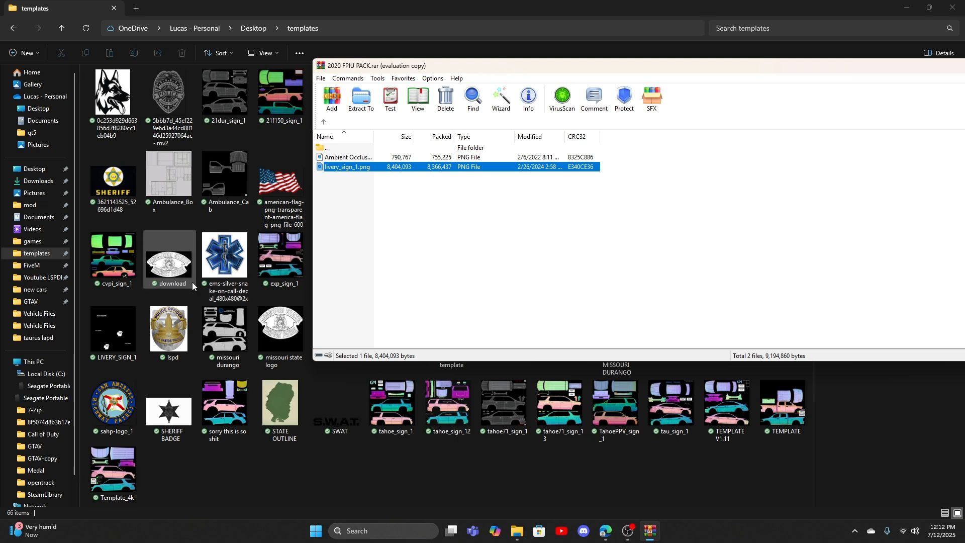
- Try to copy livery_sign_1.png from the archive into the templates folder, cancelling the file replacement
left_click_drag(352, 168, 432, 96)
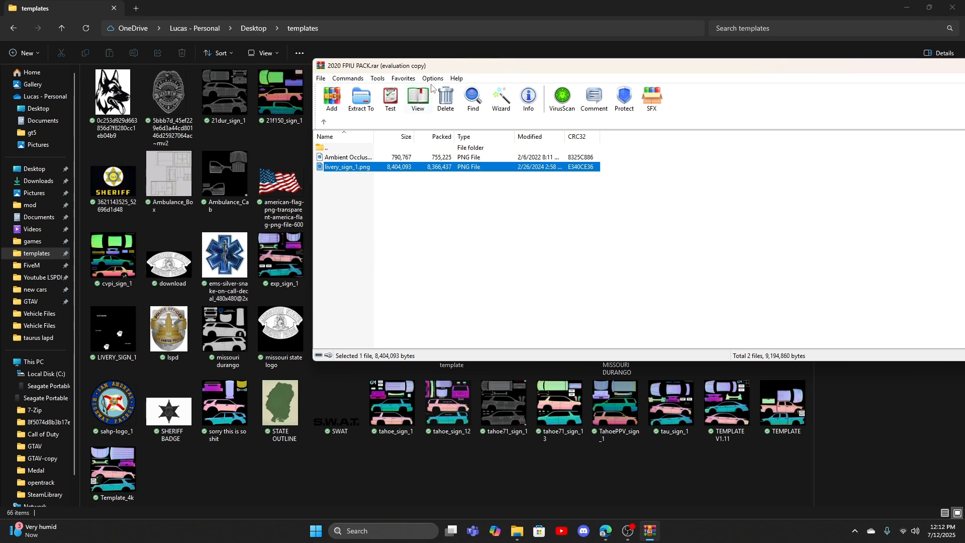
left_click_drag(397, 171, 267, 260)
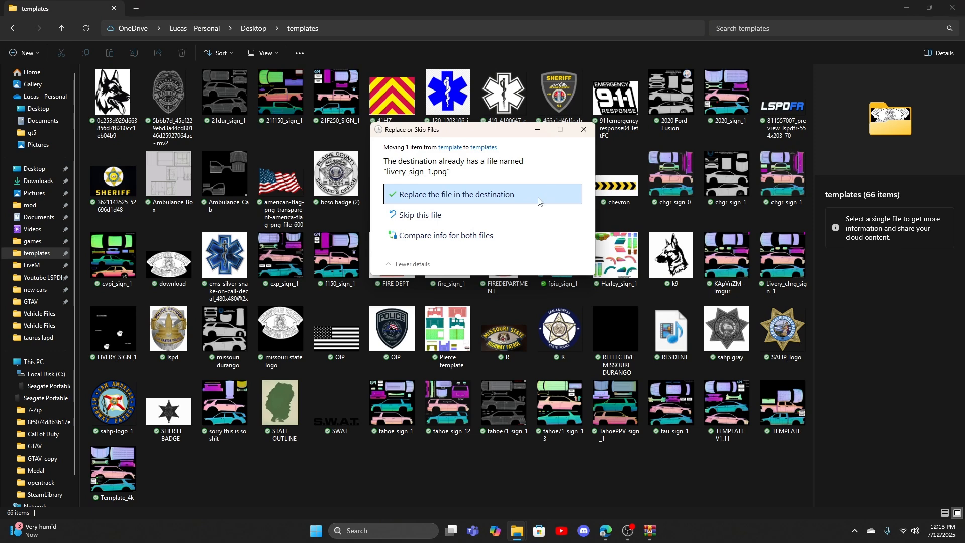
left_click(583, 130)
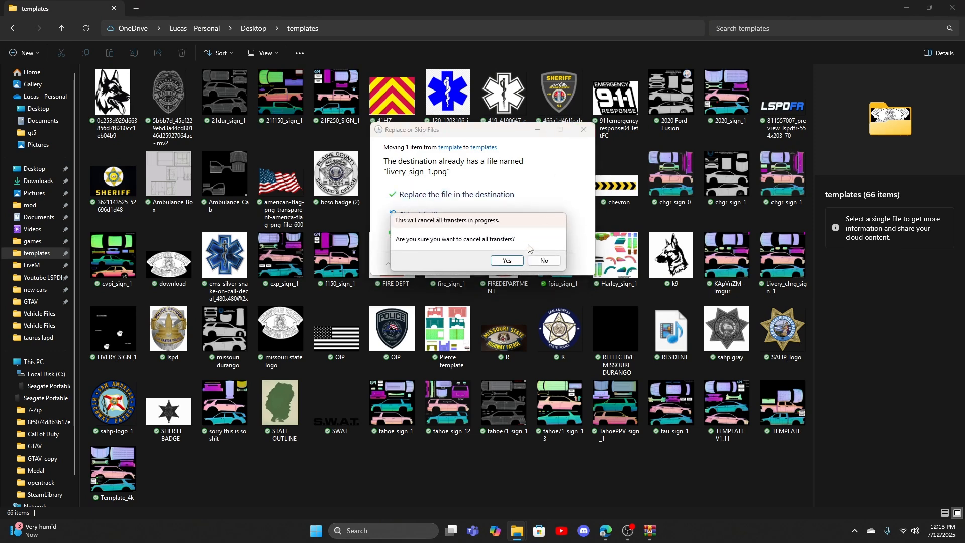
left_click(506, 260)
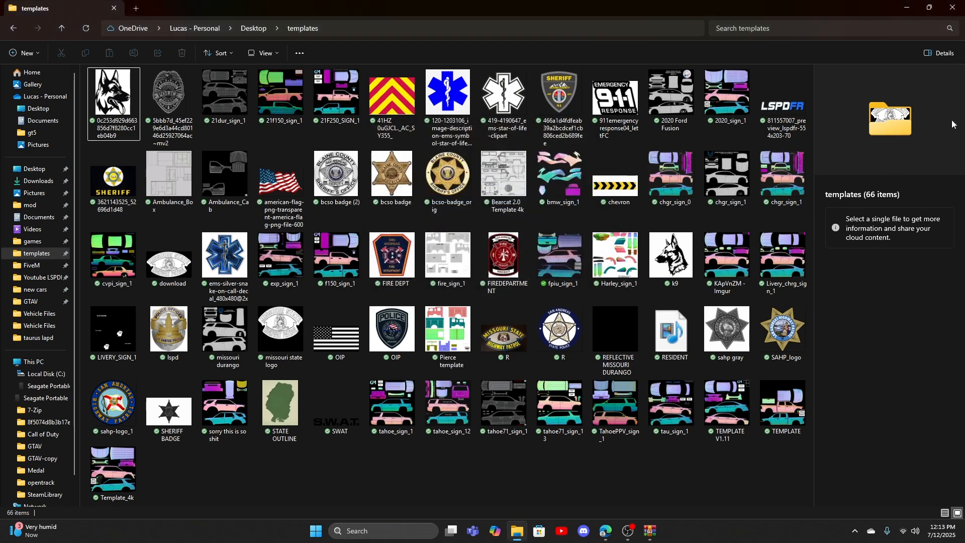
key("alt+Tab")
left_click_drag(364, 167, 544, 270)
left_click(703, 35)
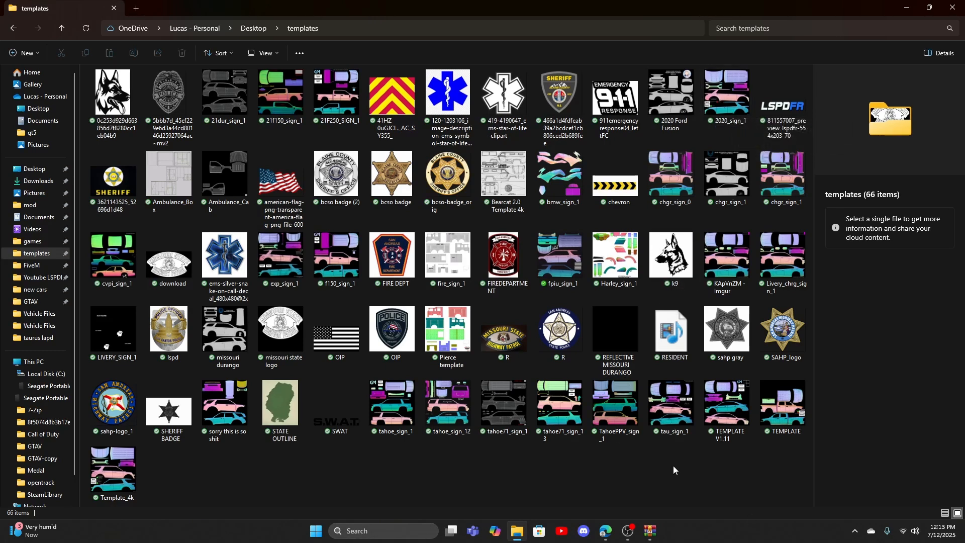
left_click(650, 528)
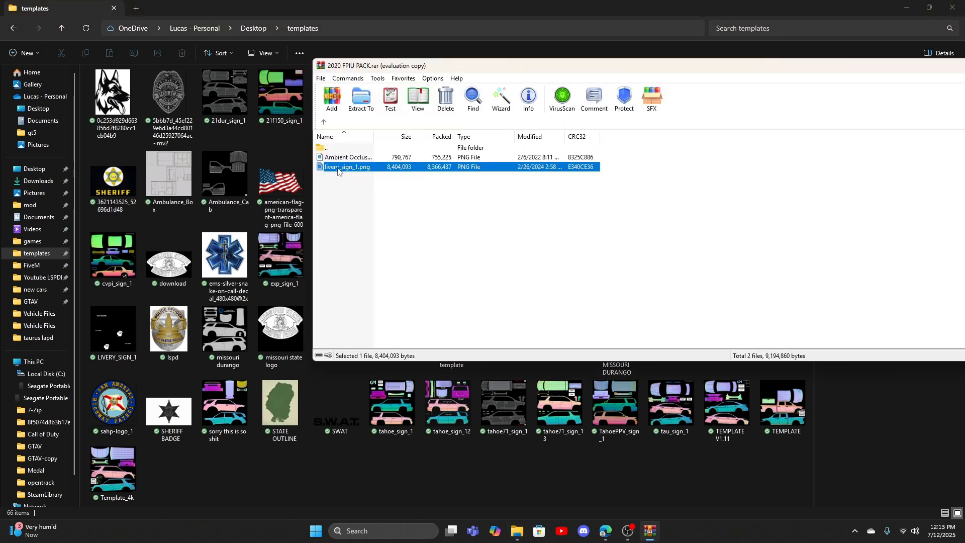
left_click(376, 455)
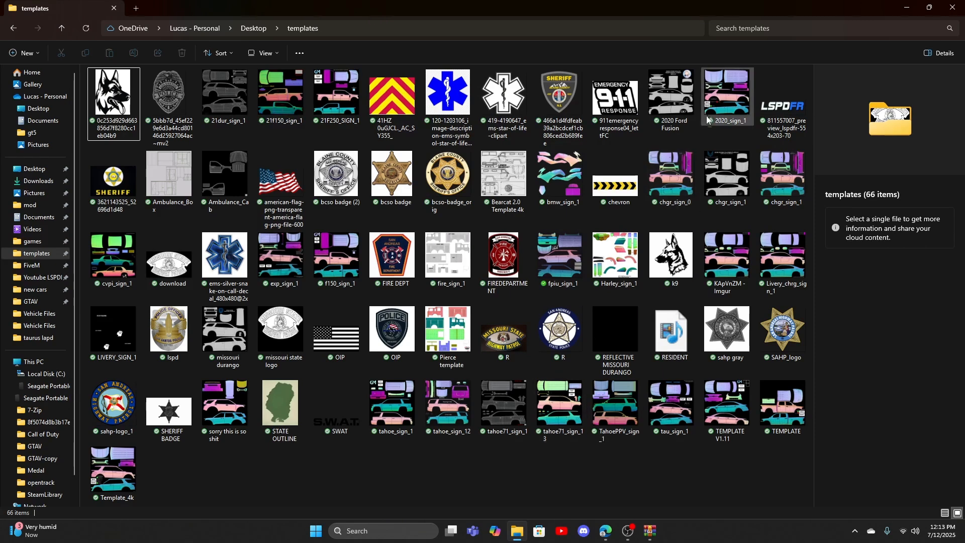
- Find paint.net with the Windows search and launch it
mouse_move(720, 111)
left_click(406, 532)
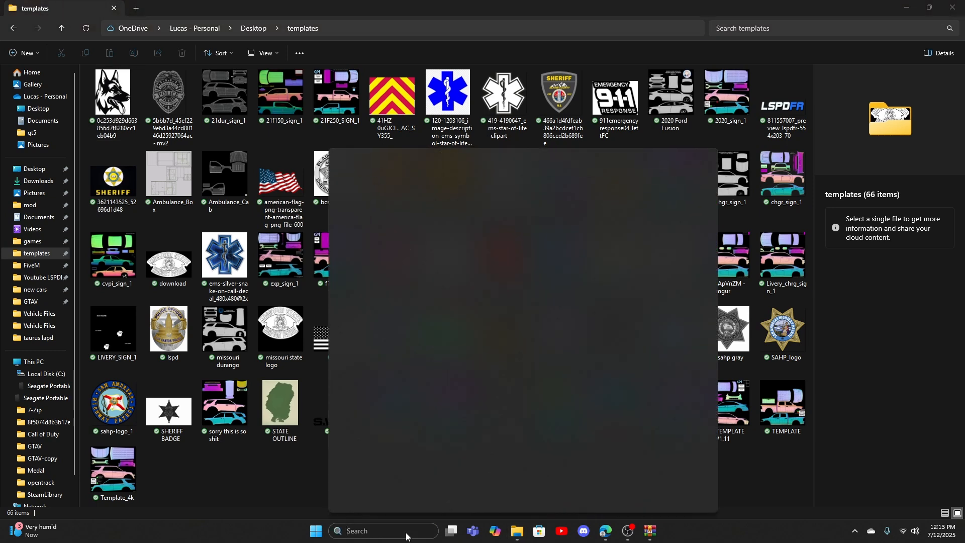
type("painbt")
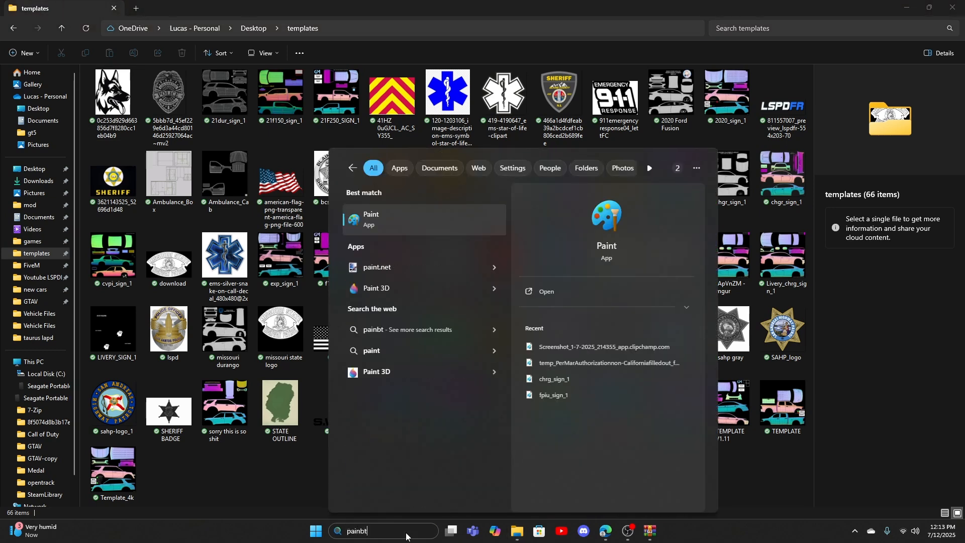
key("BackSpace")
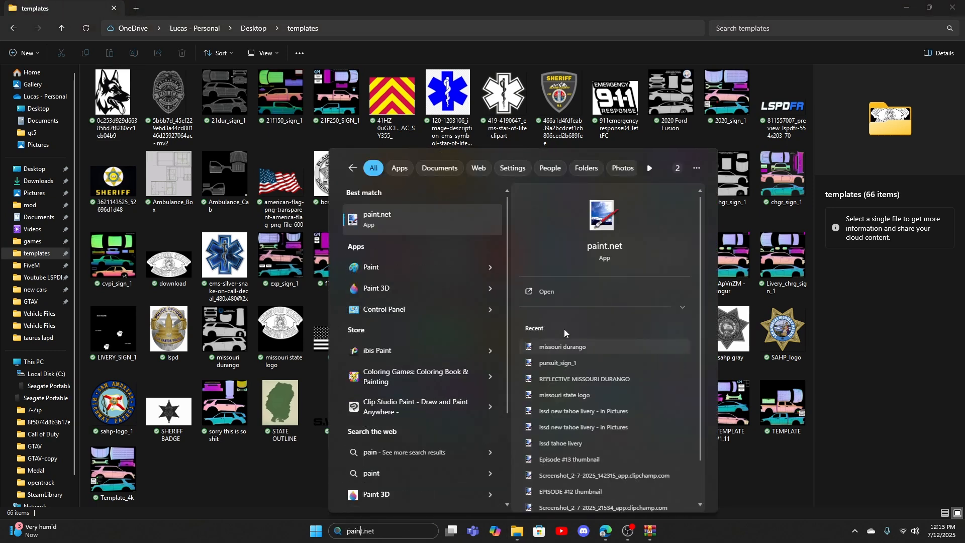
left_click(557, 295)
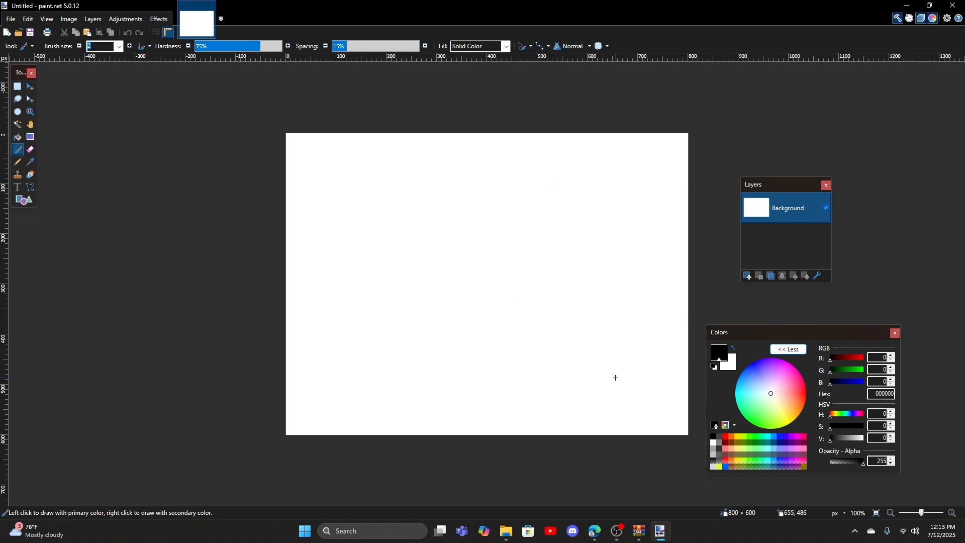
- Bring the 2020_sign_1 image from the templates folder into the blank paint.net canvas as a new layer
mouse_move(645, 533)
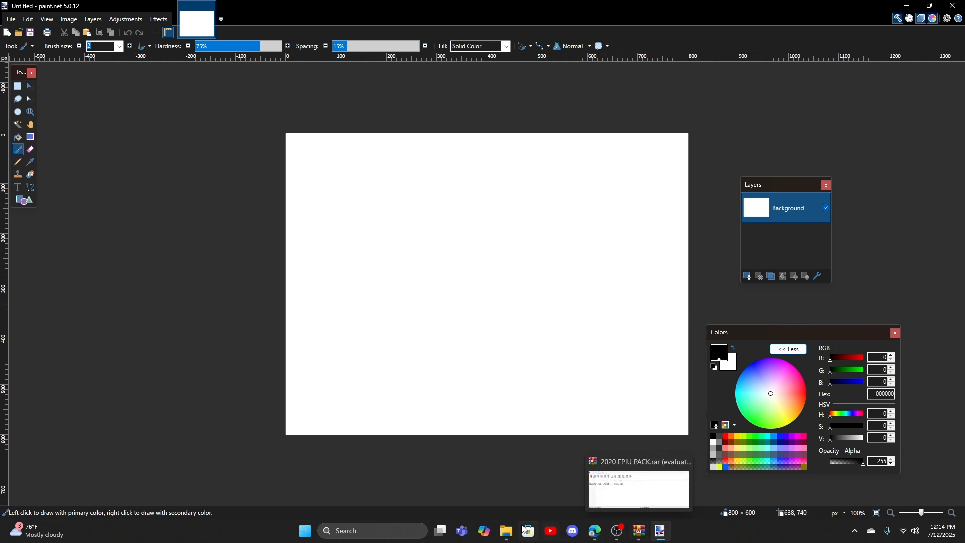
left_click(491, 526)
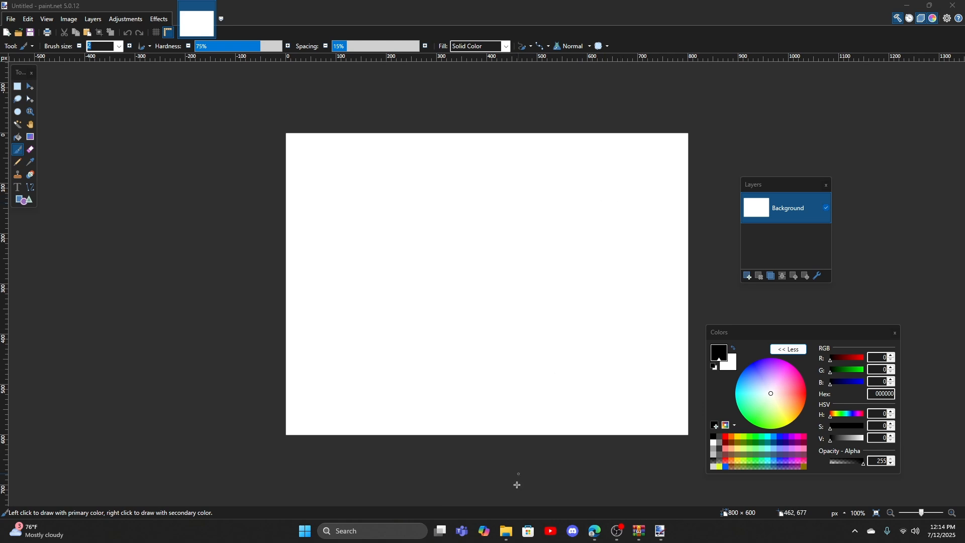
mouse_move(512, 528)
left_click(505, 480)
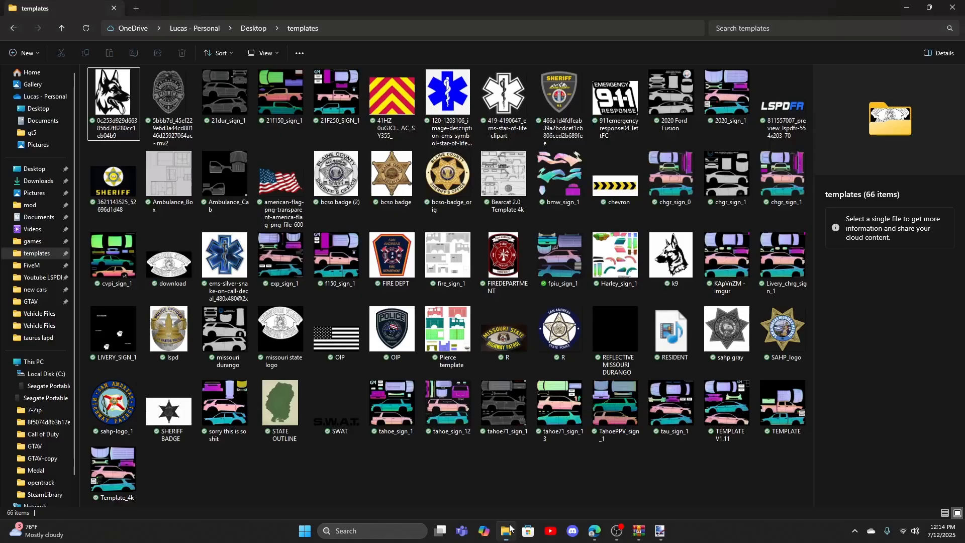
right_click(483, 531)
left_click(612, 341)
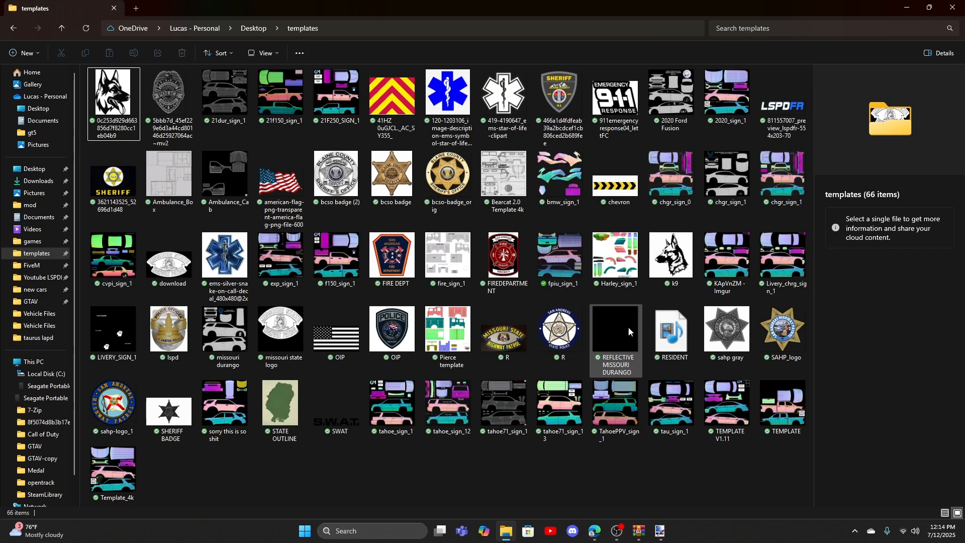
mouse_move(539, 10)
left_mouse_down()
mouse_move(531, 241)
mouse_move(586, 167)
mouse_move(564, 188)
mouse_move(543, 248)
left_mouse_up()
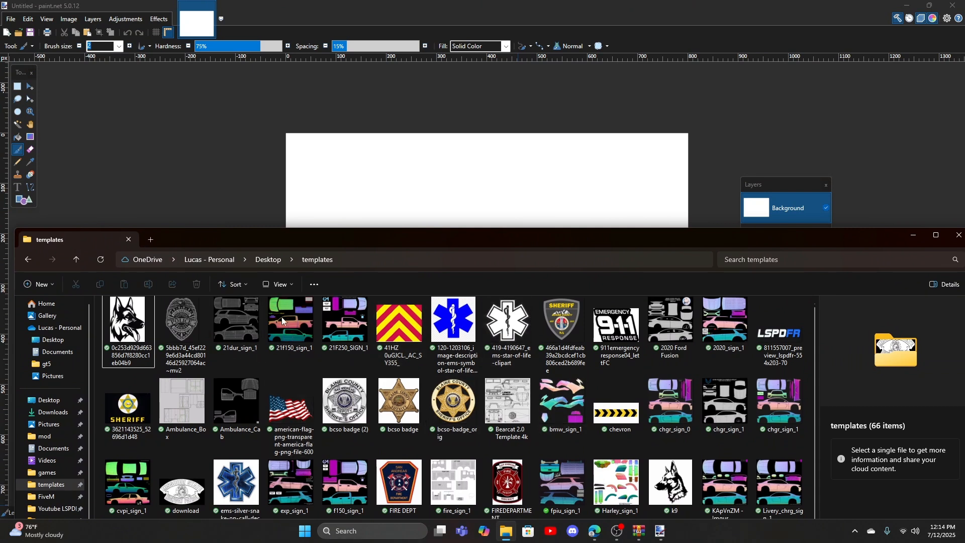
scroll(249, 387, "up", 1)
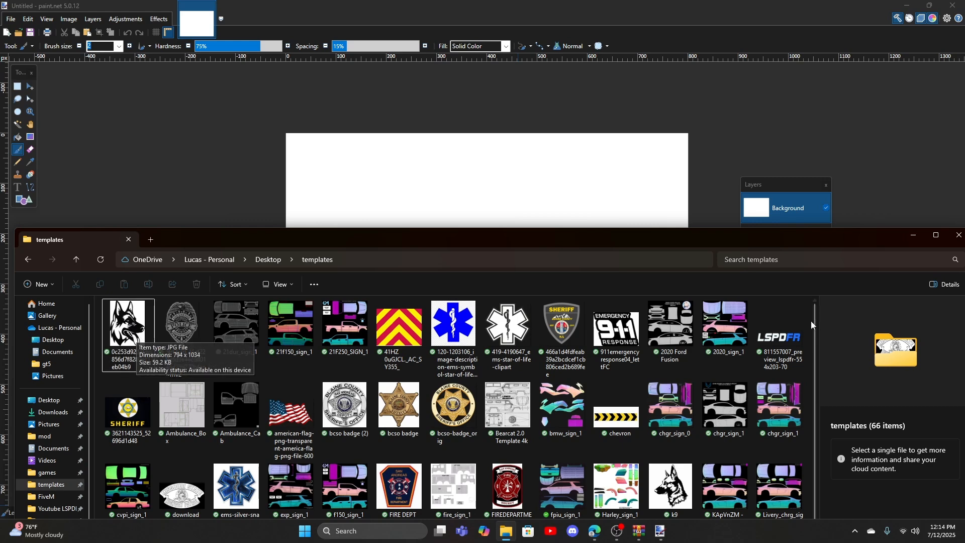
mouse_move(724, 327)
left_mouse_down()
mouse_move(630, 331)
mouse_move(533, 284)
mouse_move(434, 162)
mouse_move(435, 181)
left_mouse_up()
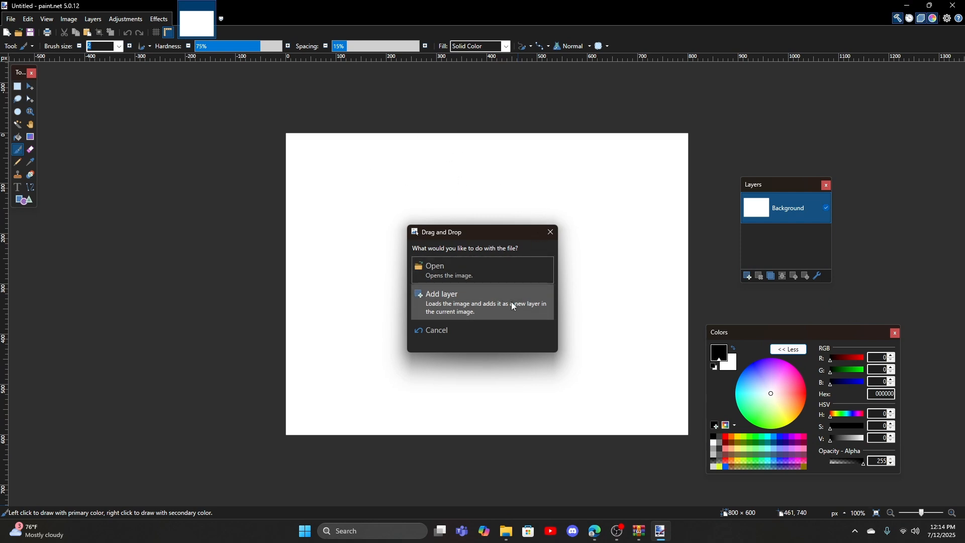
left_click(494, 303)
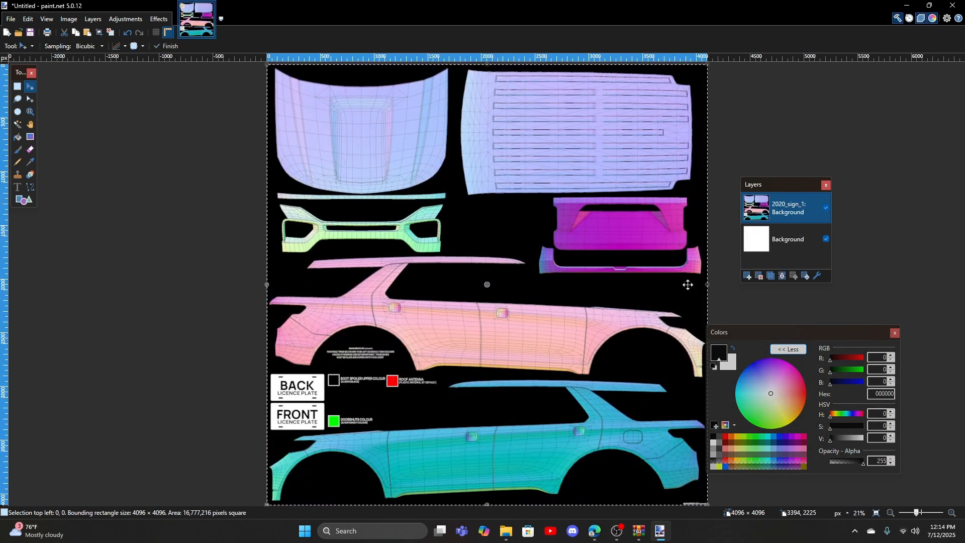
- Set the opacity of the 2020_sign_1 template layer to 134 in its layer properties
left_click(773, 239)
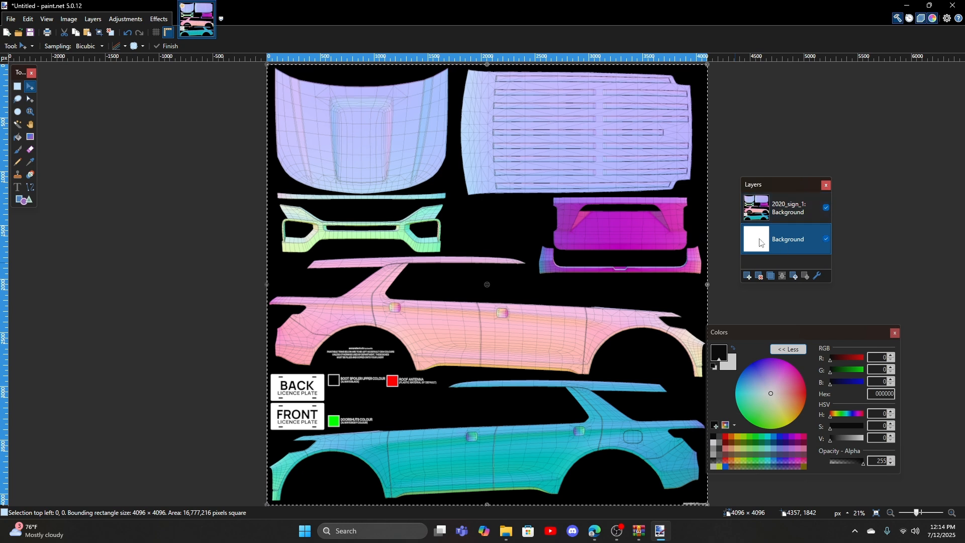
left_click(769, 212)
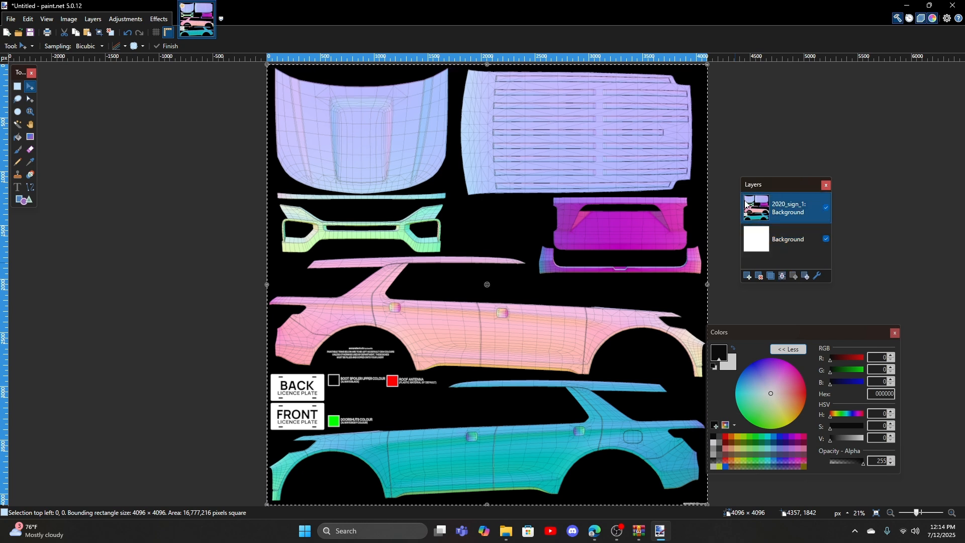
double_click(778, 210)
left_click_drag(509, 256, 467, 288)
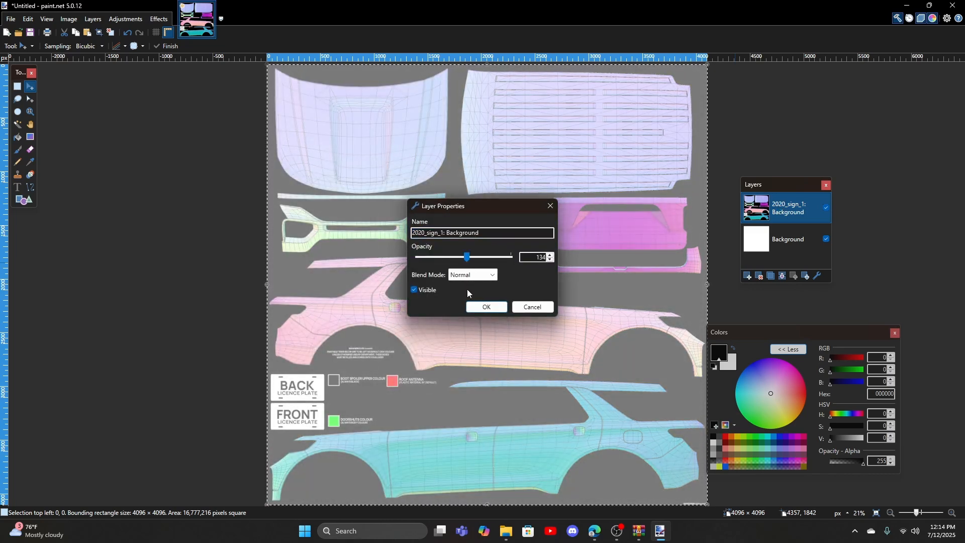
left_click(485, 307)
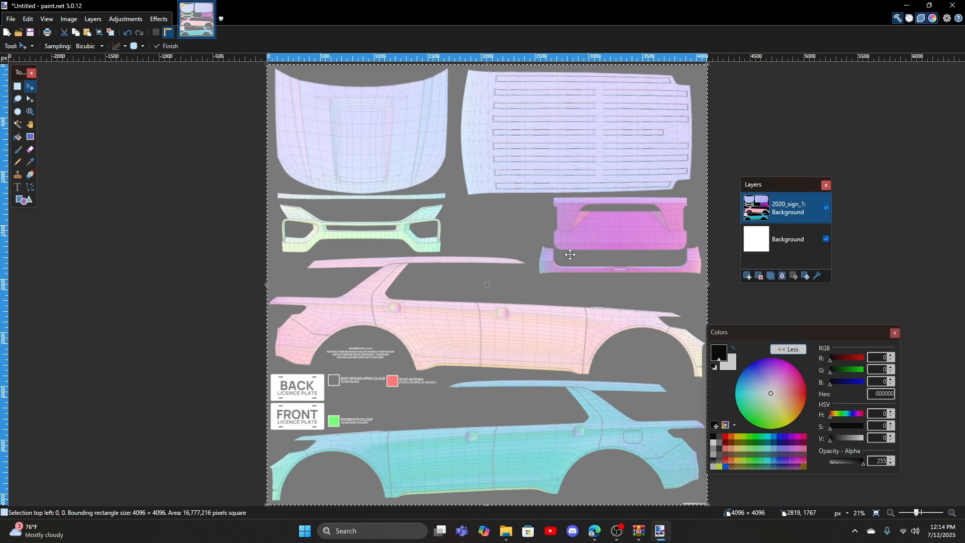
- Add a new layer and trace the front door seam of the teal side view with a curved line about 621 pixels long
left_click(748, 278)
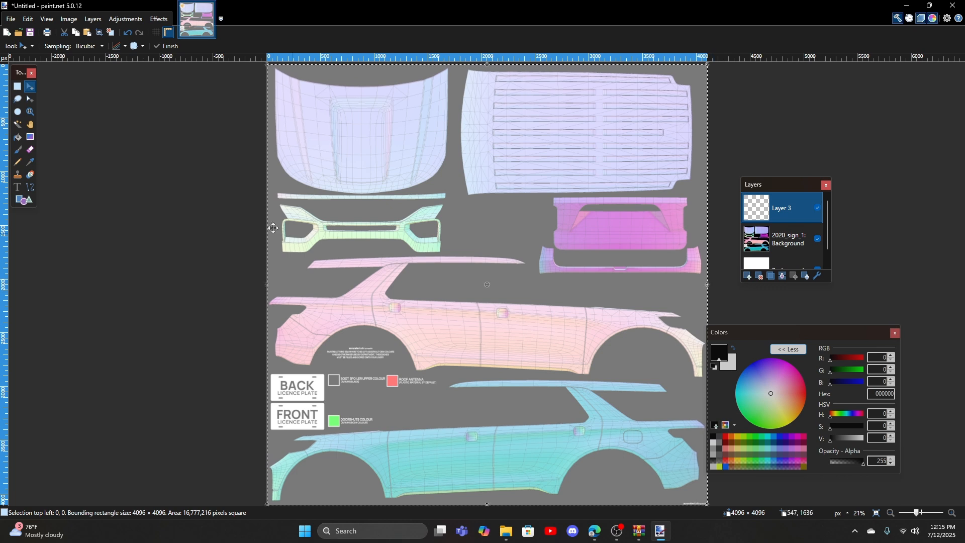
left_click(30, 189)
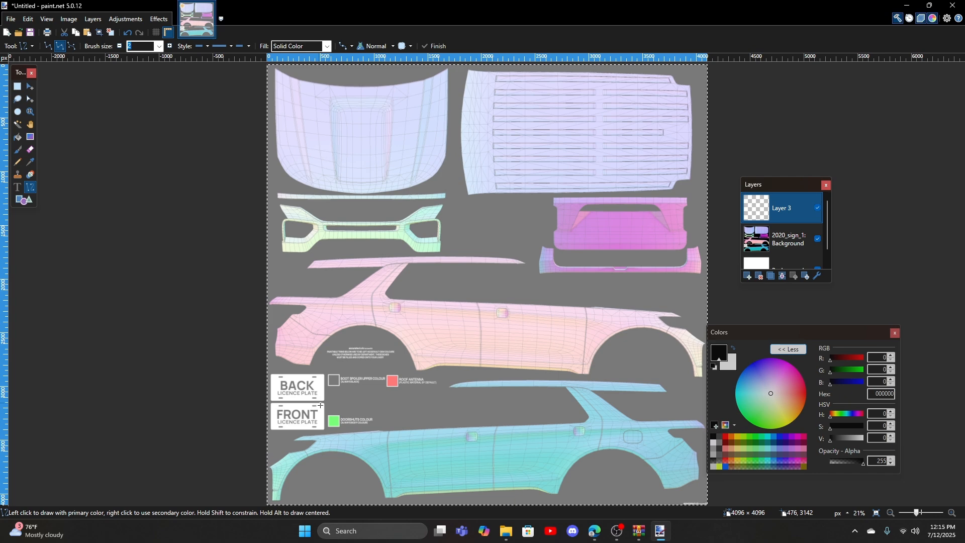
scroll(386, 443, "up", 4)
scroll(392, 432, "down", 1)
left_click_drag(403, 426, 397, 298)
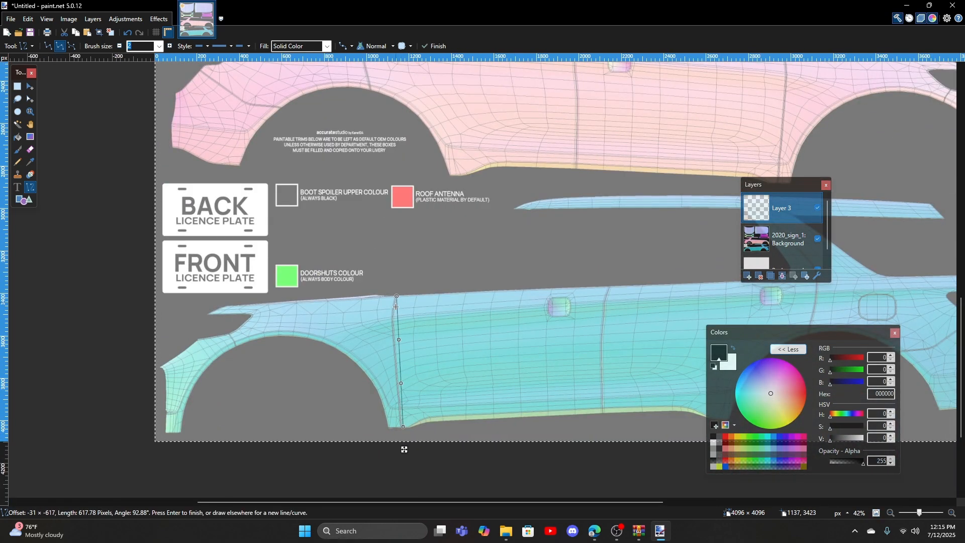
left_click_drag(402, 335, 394, 336)
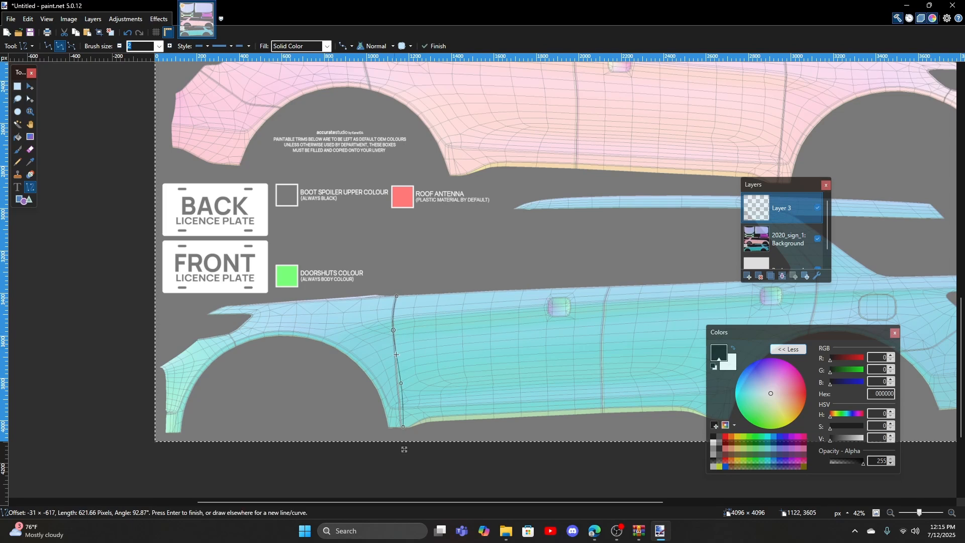
left_click_drag(401, 386, 398, 386)
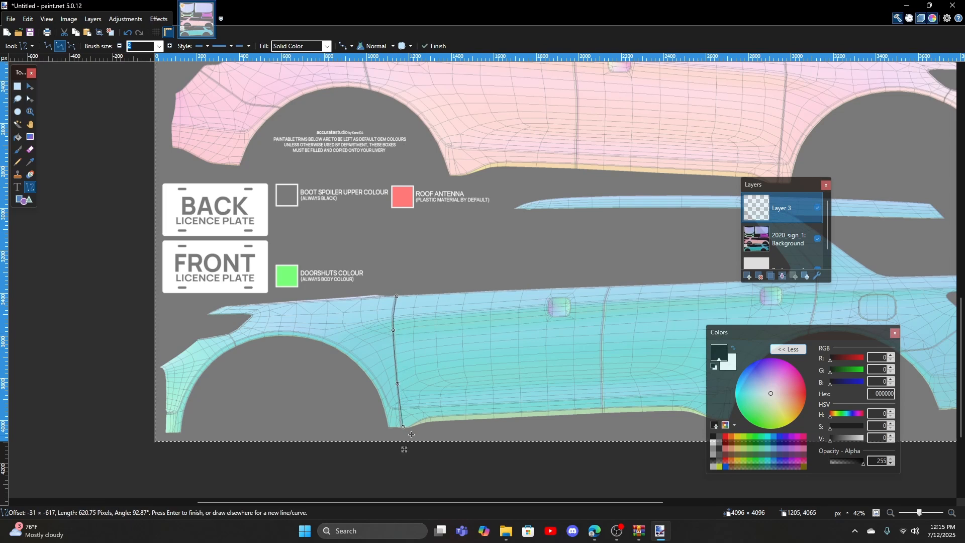
- Draw a line about 461 pixels long across the rear wheel arch, and extend the front door seam line down about 21 pixels
scroll(455, 430, "right", 3)
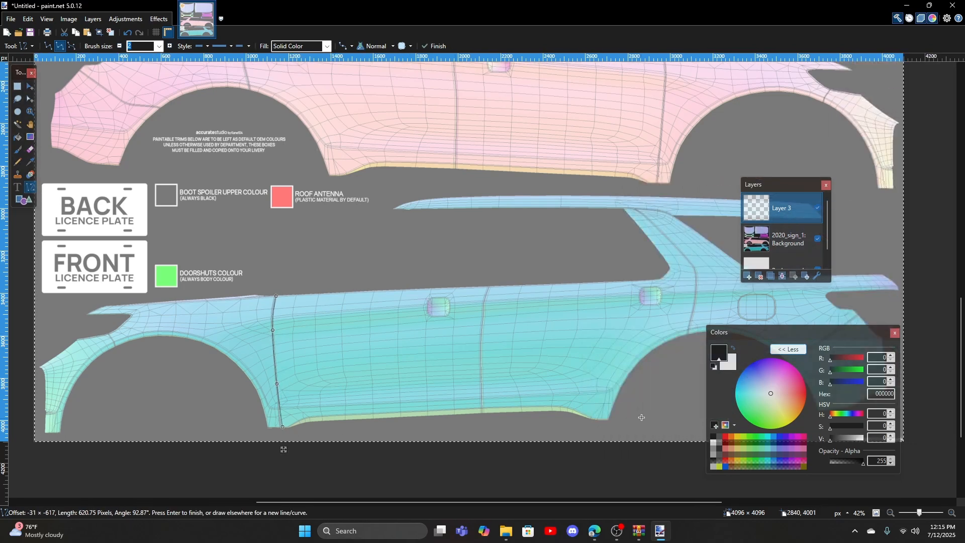
left_click_drag(687, 335, 642, 422)
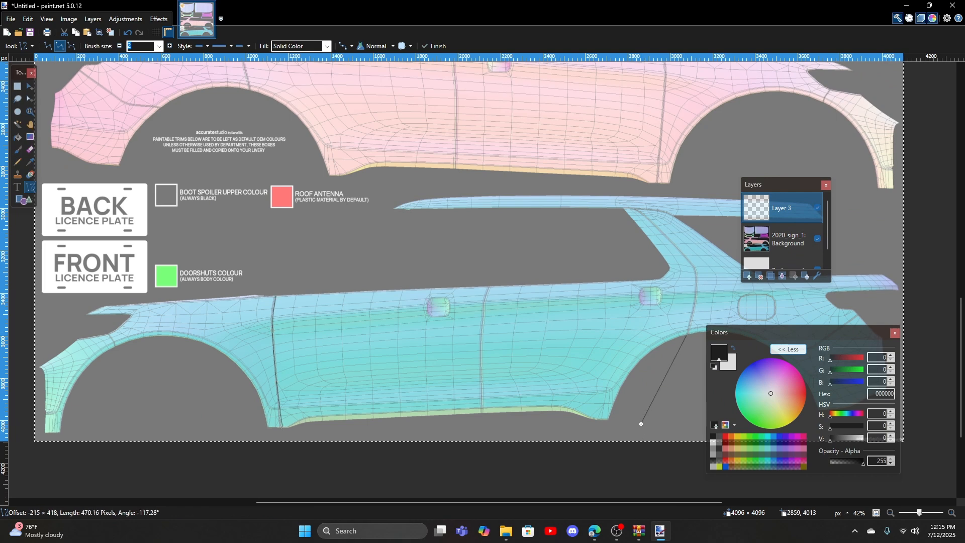
scroll(289, 425, "up", 3)
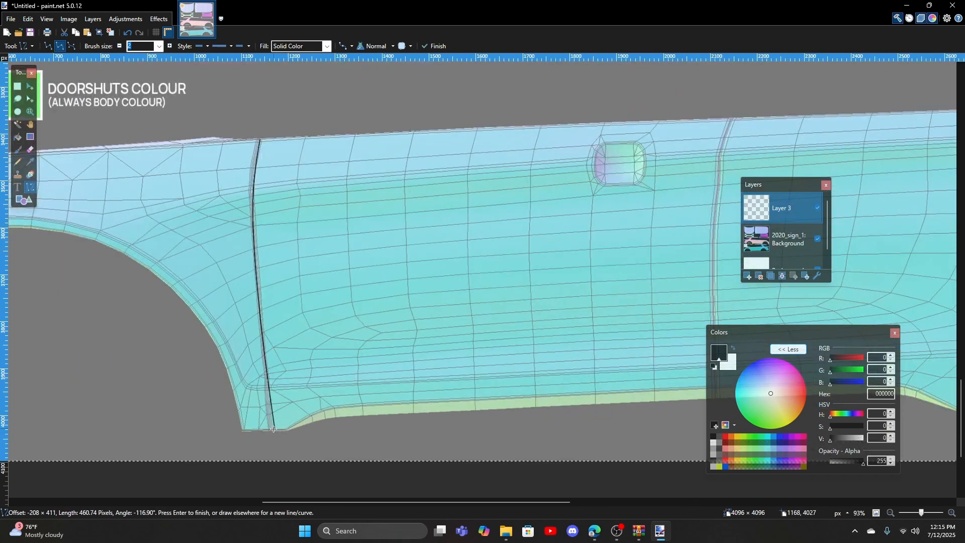
left_click_drag(275, 431, 276, 437)
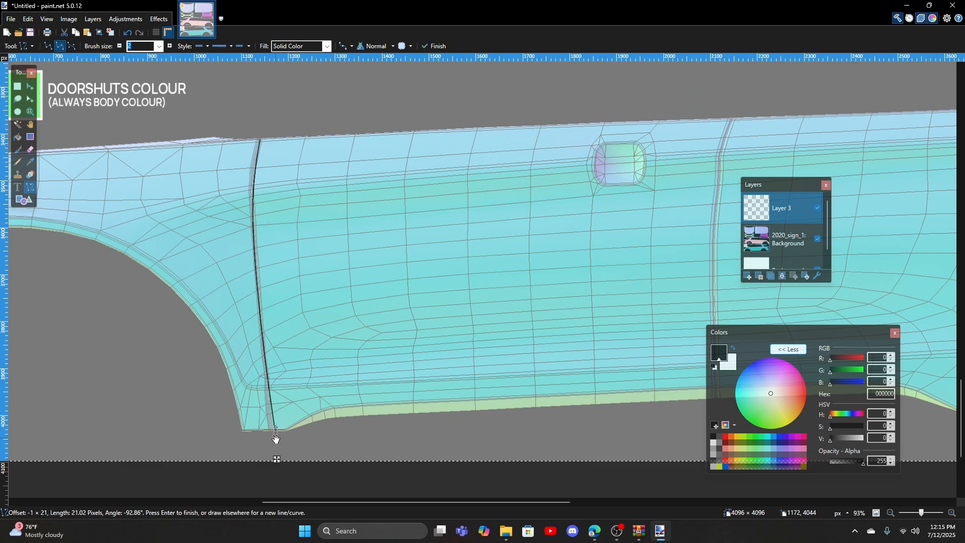
- Draw a line about 1703 pixels long beneath the teal doors, joining the rear wheel arch line's lower end to the front door seam line
scroll(309, 438, "down", 4)
scroll(503, 440, "up", 2)
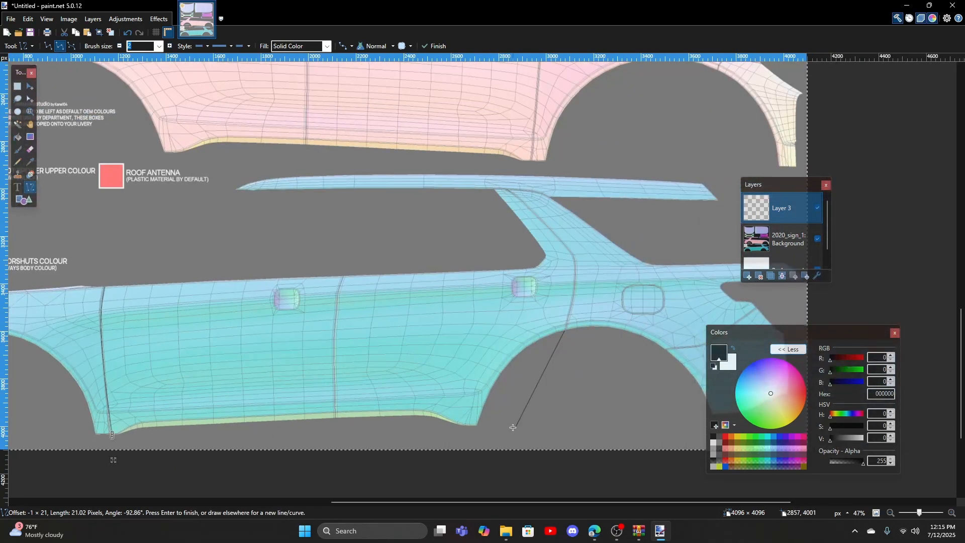
left_click_drag(515, 427, 292, 437)
scroll(302, 432, "left", 3)
- Trace the rear door seam above the teal side's rear wheel arch with a curved line about 305 pixels long
scroll(543, 313, "down", 2, "ctrl")
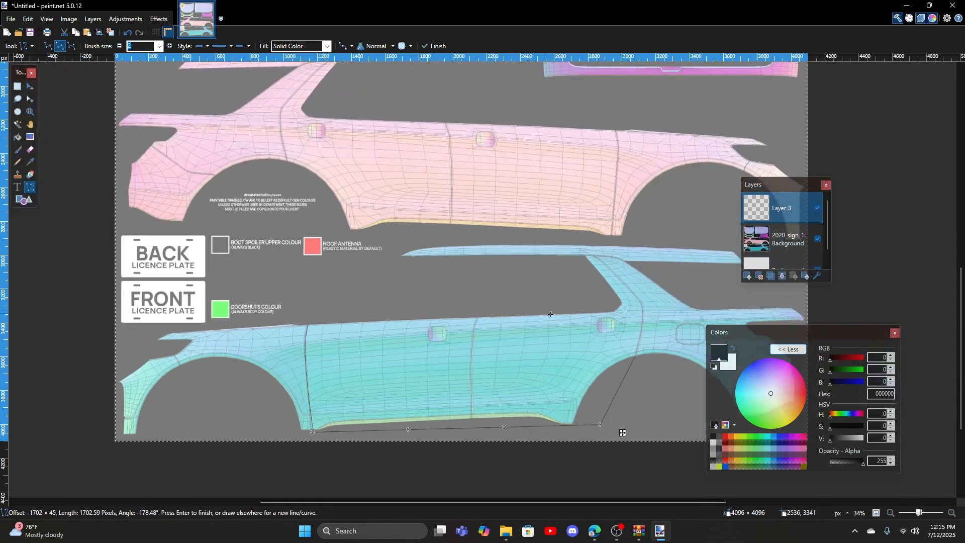
scroll(658, 353, "up", 3)
scroll(633, 427, "up", 3, "ctrl")
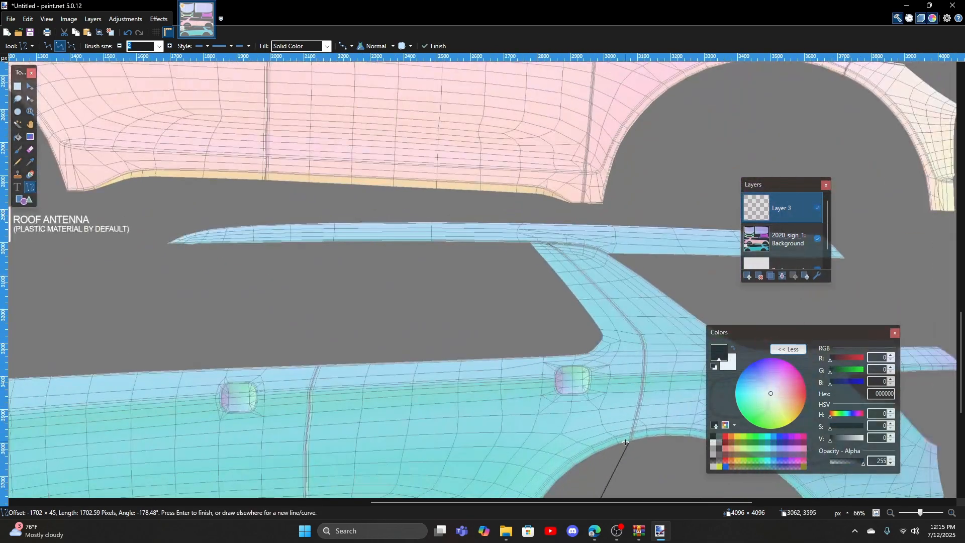
left_click_drag(628, 442, 644, 341)
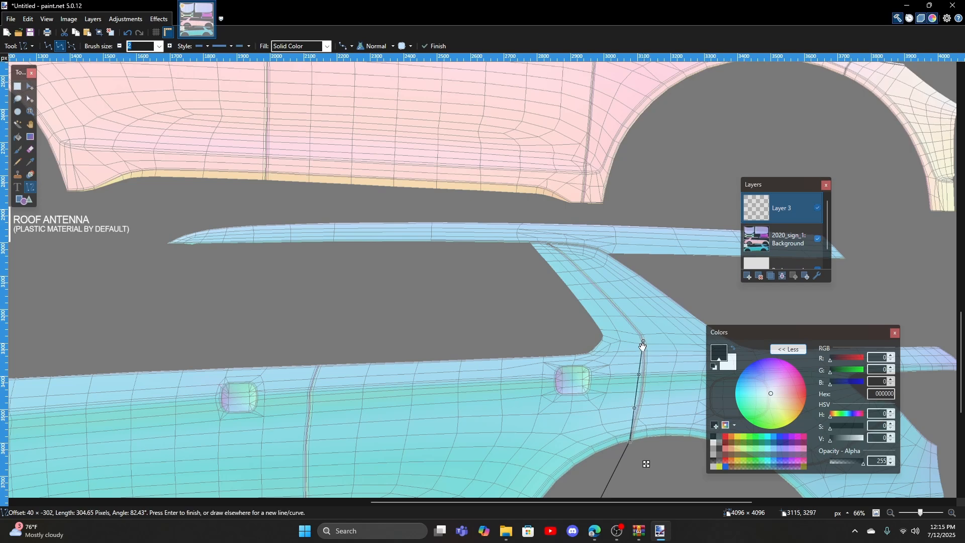
left_click_drag(637, 380, 639, 401)
- Trace the rear pillar seam up to the roof strip with a line about 401 pixels long, curved to follow the seam
scroll(586, 343, "up", 3)
left_click_drag(548, 304, 643, 401)
left_click_drag(611, 371, 615, 366)
left_click_drag(581, 336, 552, 305)
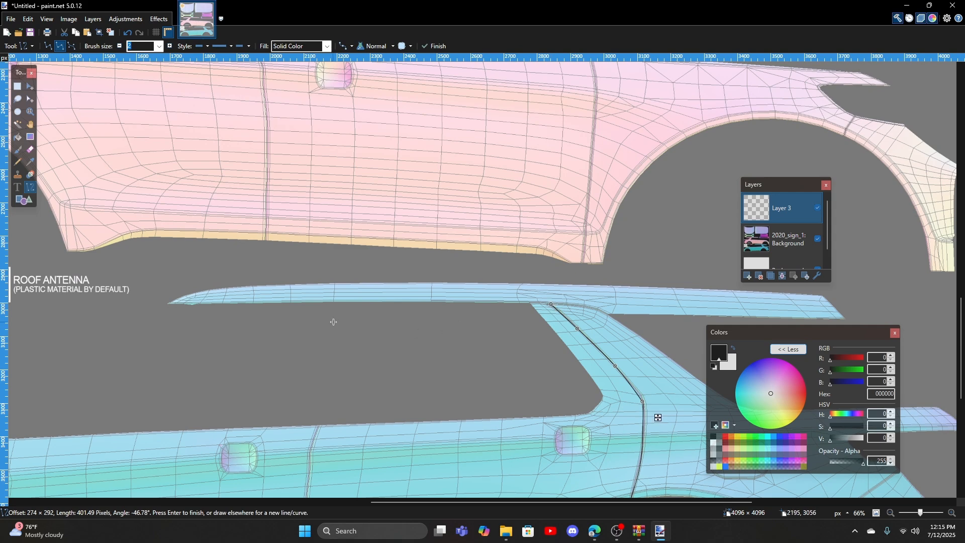
- Close the outline over the windows with a line about 1831 pixels long from the front seam's top to the rear pillar, bowed upward at the front
scroll(350, 315, "left", 6)
scroll(349, 322, "down", 3)
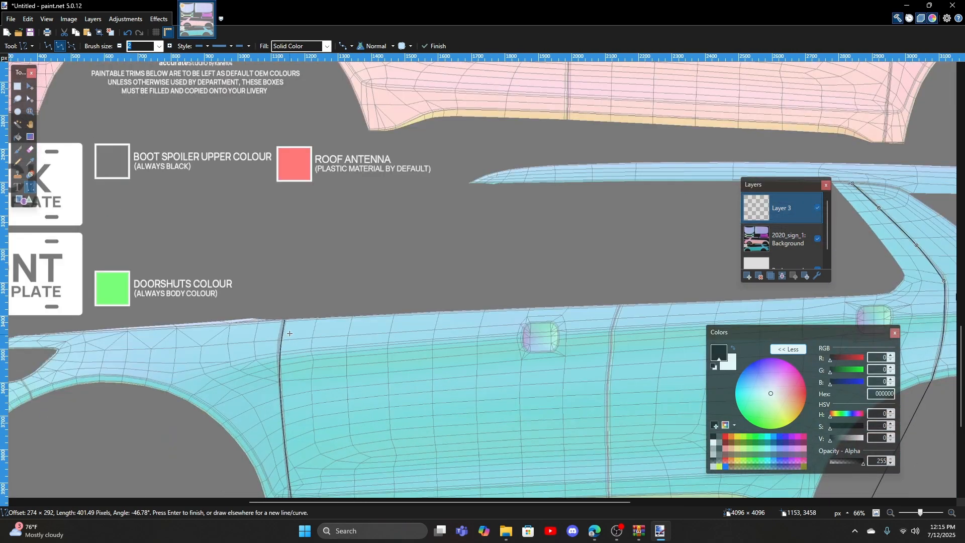
left_click_drag(285, 321, 652, 195)
scroll(455, 236, "down", 2)
scroll(582, 243, "right", 4)
left_click_drag(347, 268, 293, 232)
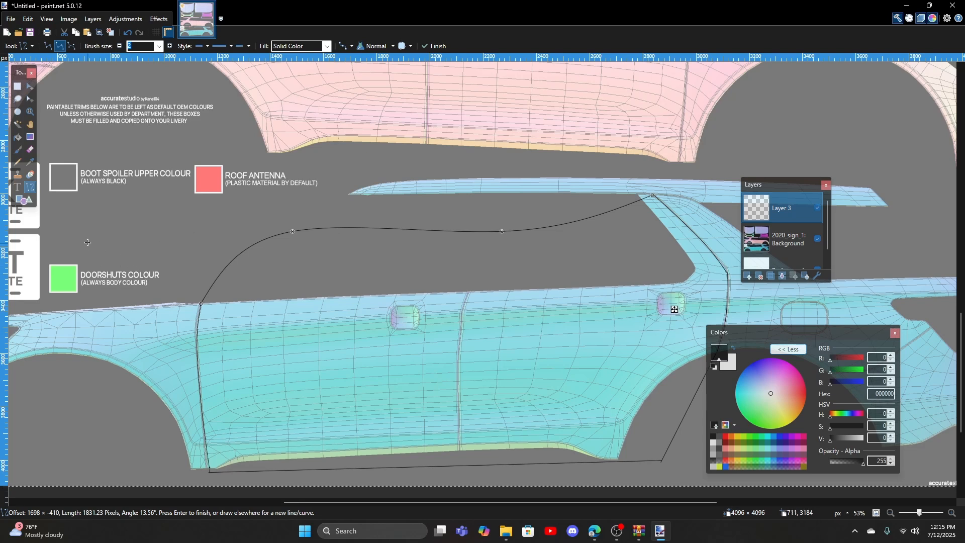
- Try to fill the traced door outline on Layer 3 with white
left_click(18, 142)
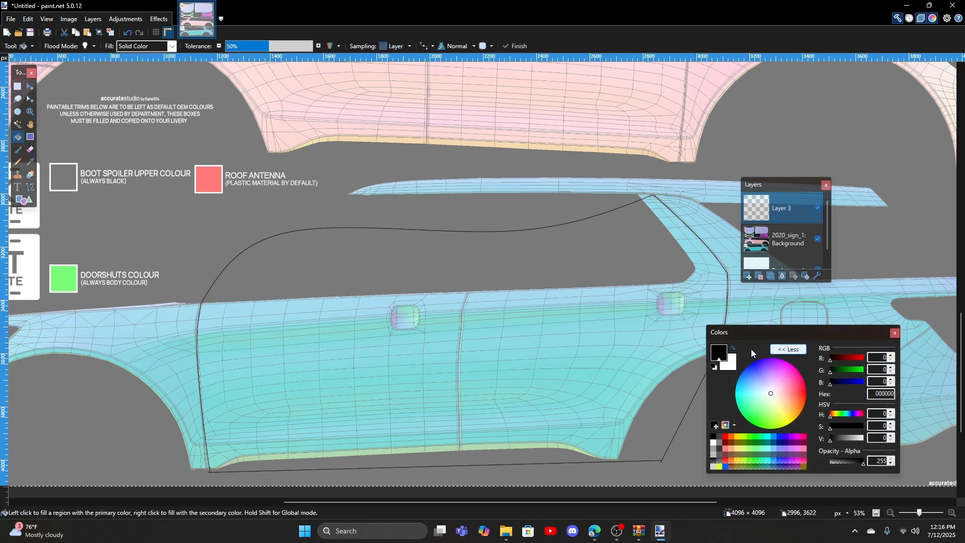
left_click(733, 347)
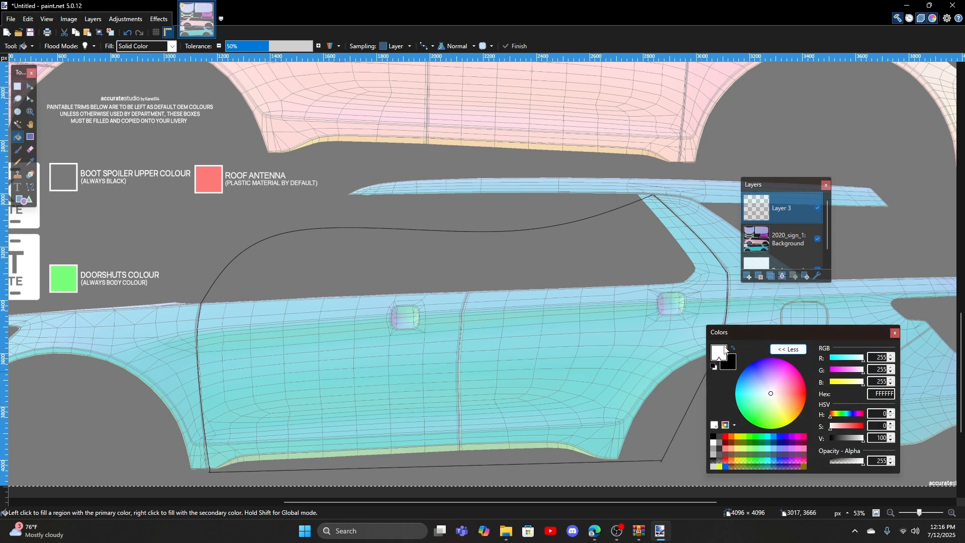
left_click(499, 334)
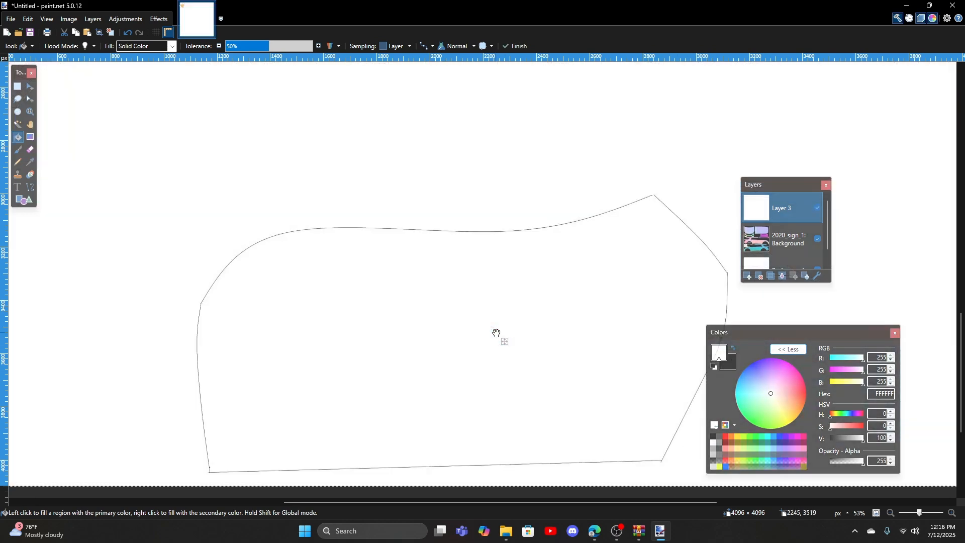
- Examine the corners of the traced outline for gaps between the line ends
scroll(504, 333, "down", 3)
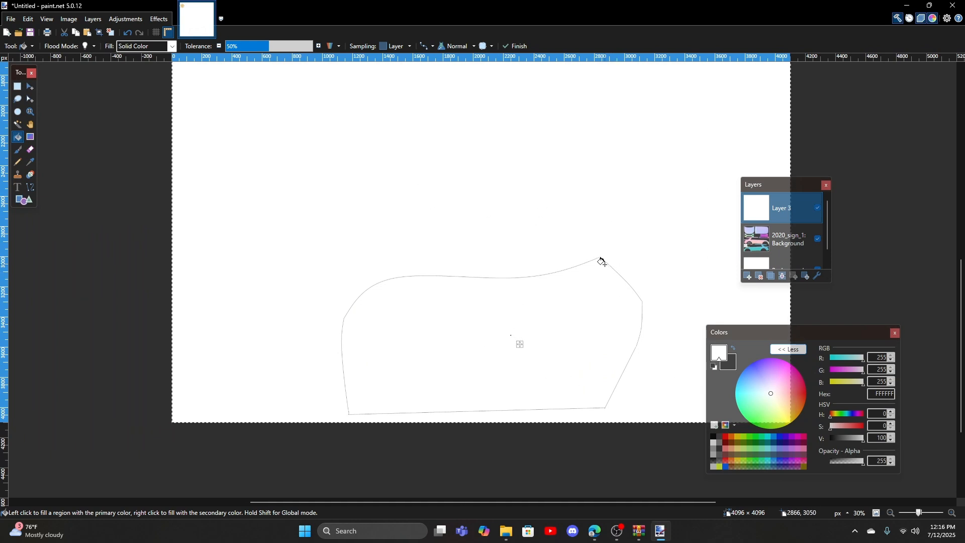
scroll(627, 256, "up", 5)
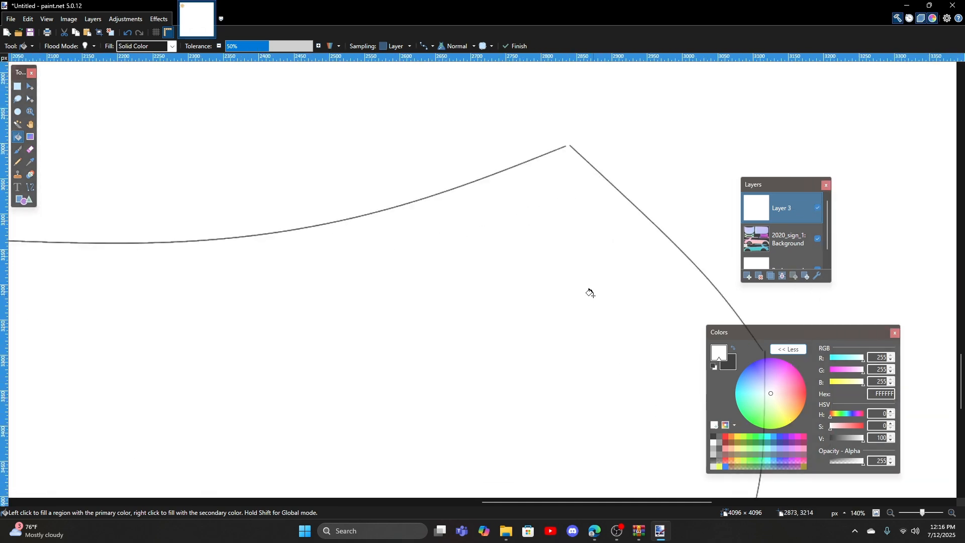
scroll(583, 336, "down", 4)
scroll(593, 338, "down", 2)
scroll(728, 297, "up", 3)
scroll(674, 297, "down", 4)
scroll(598, 291, "down", 5)
scroll(590, 260, "up", 4)
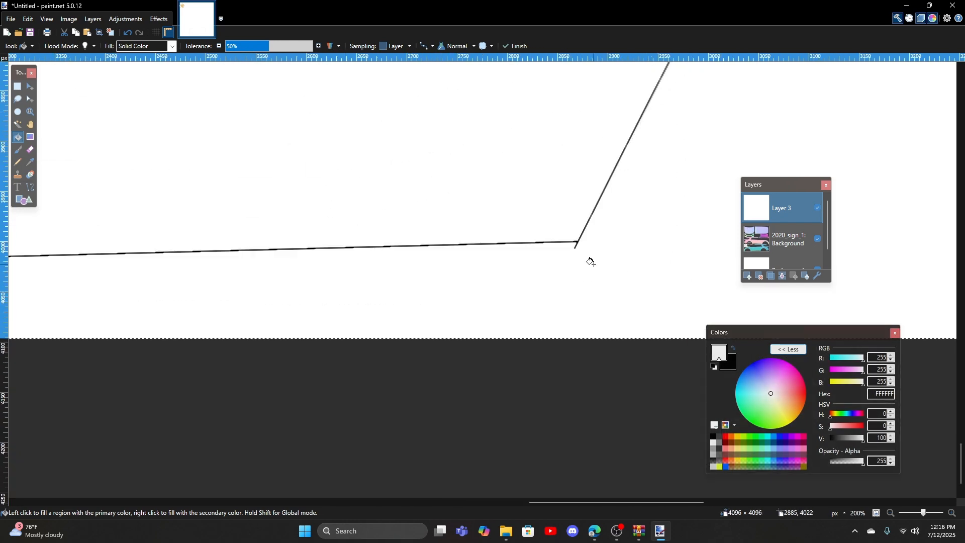
scroll(422, 303, "up", 5)
scroll(423, 304, "left", 6)
scroll(427, 308, "down", 4)
scroll(426, 307, "left", 7)
scroll(404, 401, "up", 4)
scroll(408, 397, "down", 4)
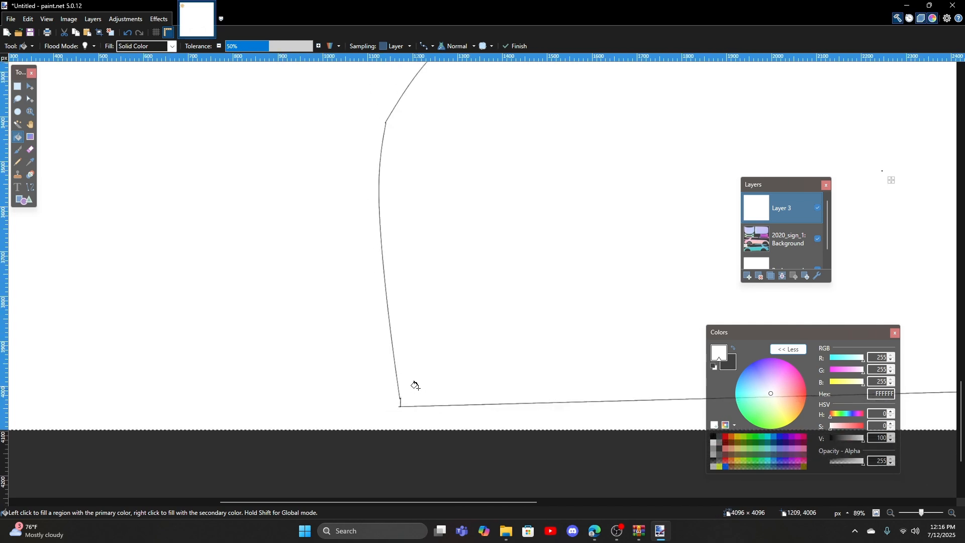
scroll(413, 390, "up", 5)
scroll(392, 363, "up", 2)
scroll(411, 361, "right", 10)
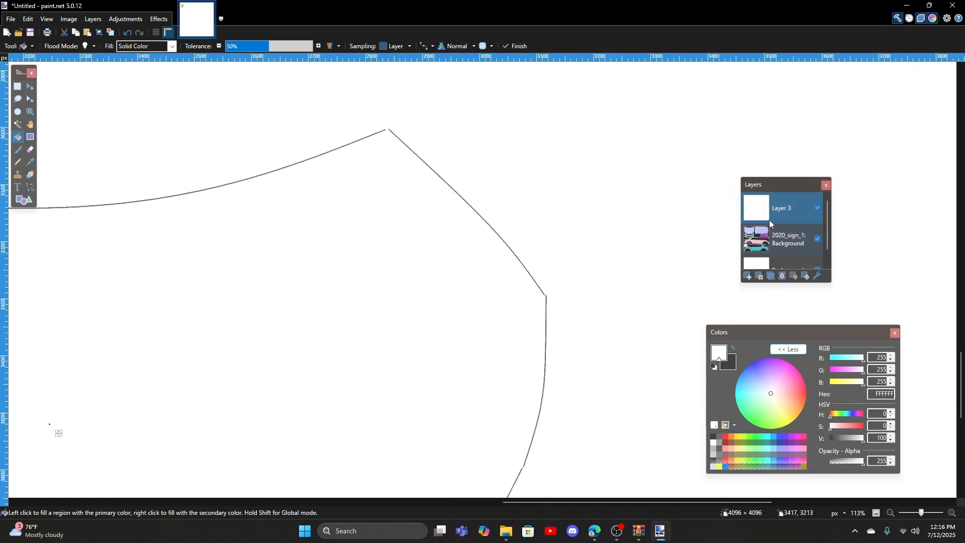
- Undo the white fill and bridge the gaps at the outline's roof corner and rear pillar bend with white lines about 7 pixels long
left_click(129, 33)
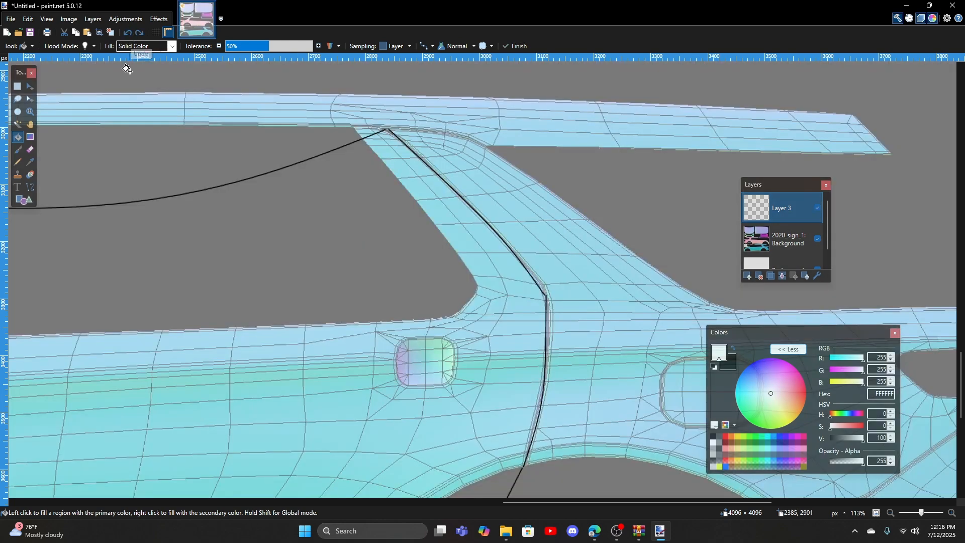
left_click(31, 187)
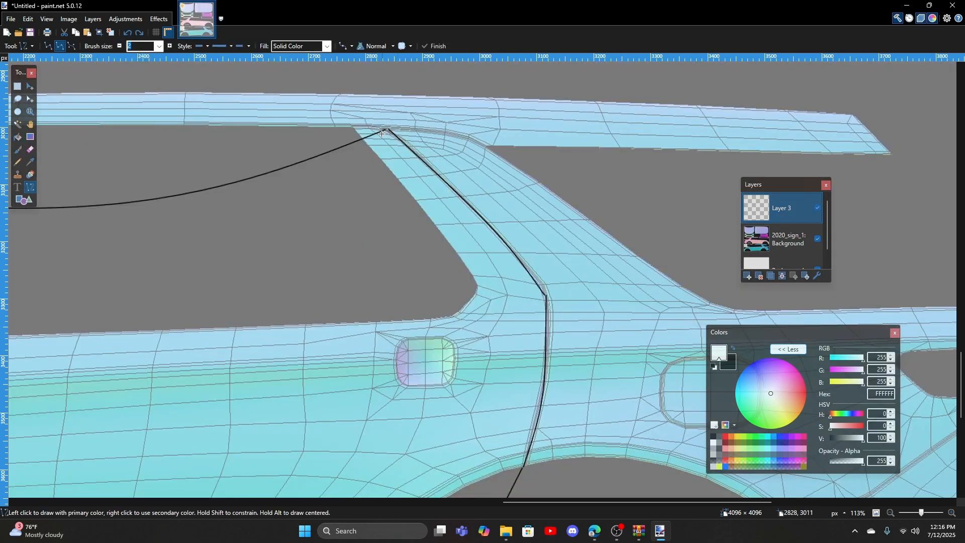
scroll(411, 141, "up", 5)
scroll(411, 141, "up", 5)
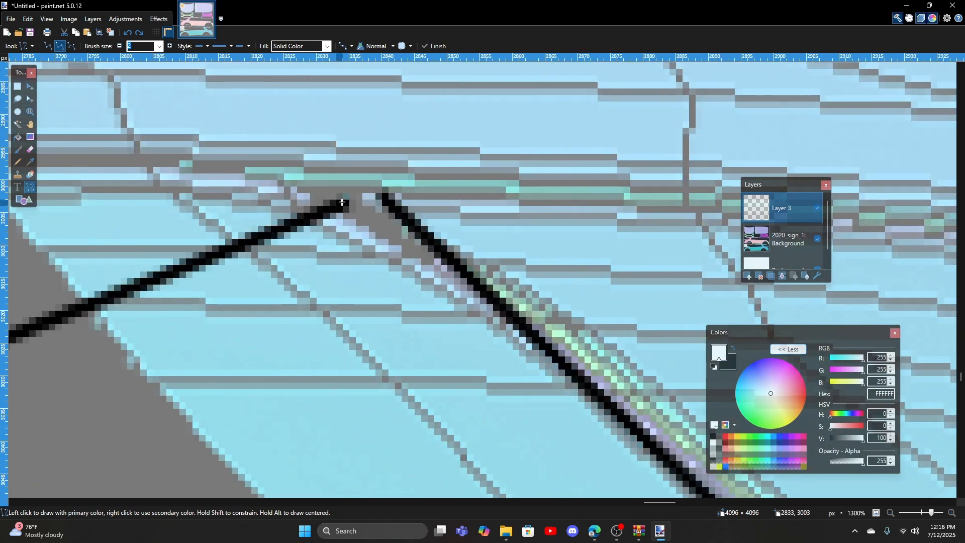
left_click_drag(342, 202, 382, 197)
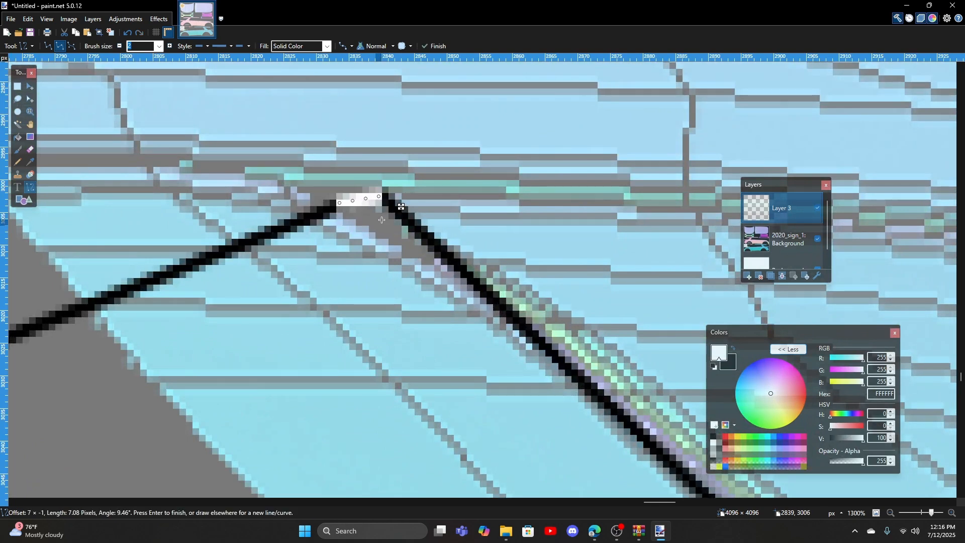
scroll(382, 221, "up", 3)
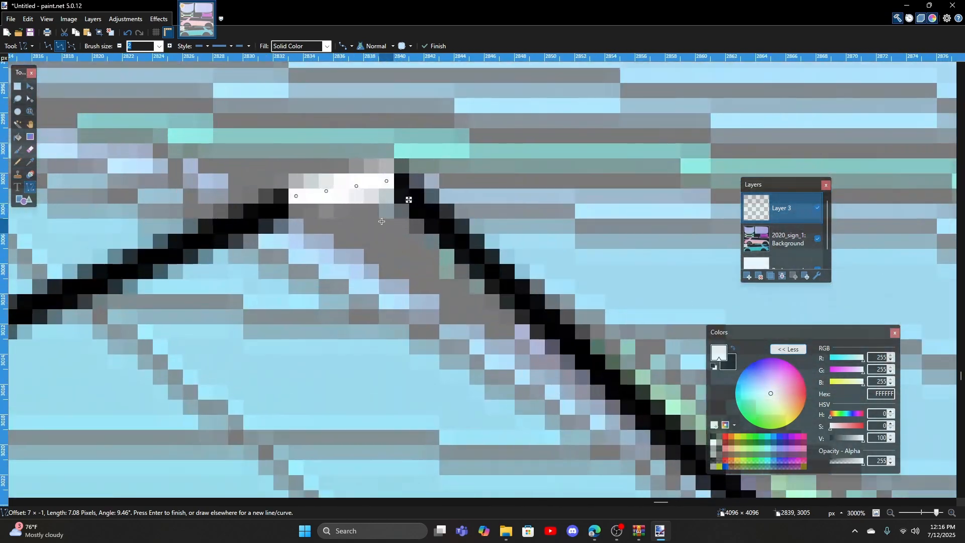
scroll(382, 221, "down", 12)
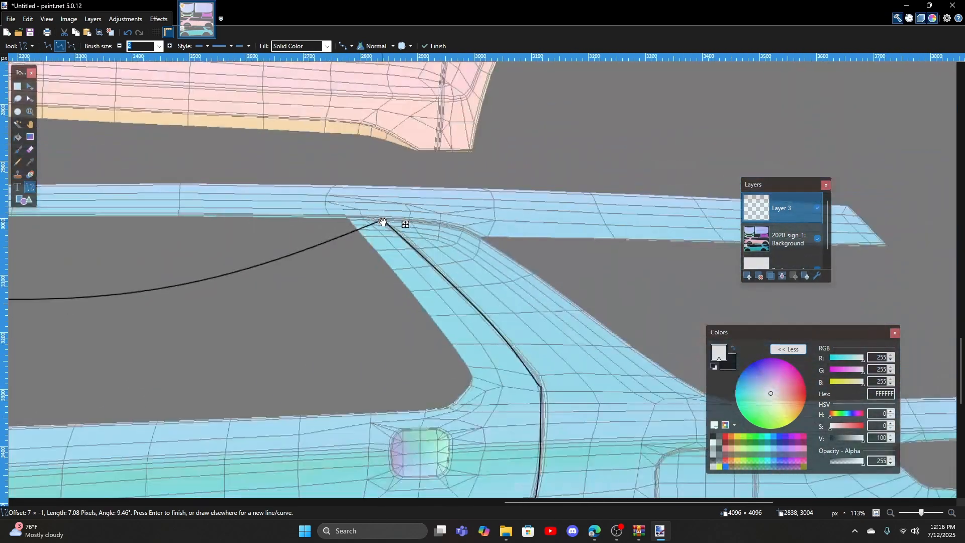
scroll(509, 287, "up", 10)
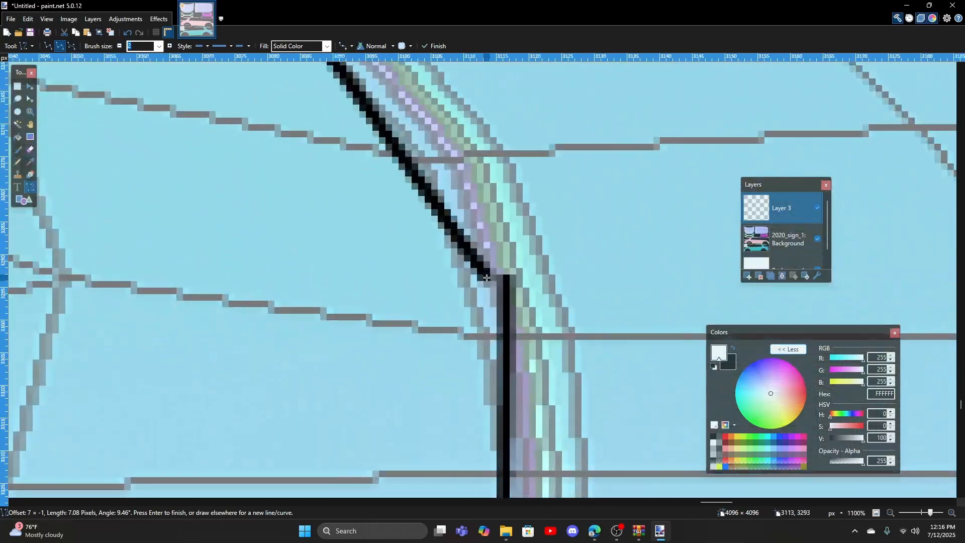
left_click_drag(477, 271, 525, 297)
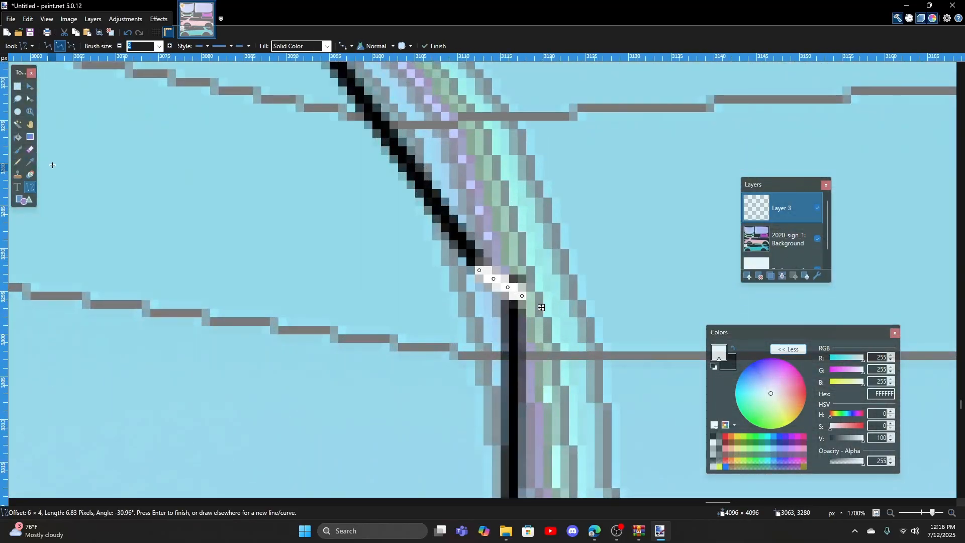
- Try filling the inside of the outline with white again, and undo that fill
left_click(17, 137)
scroll(162, 209, "down", 8)
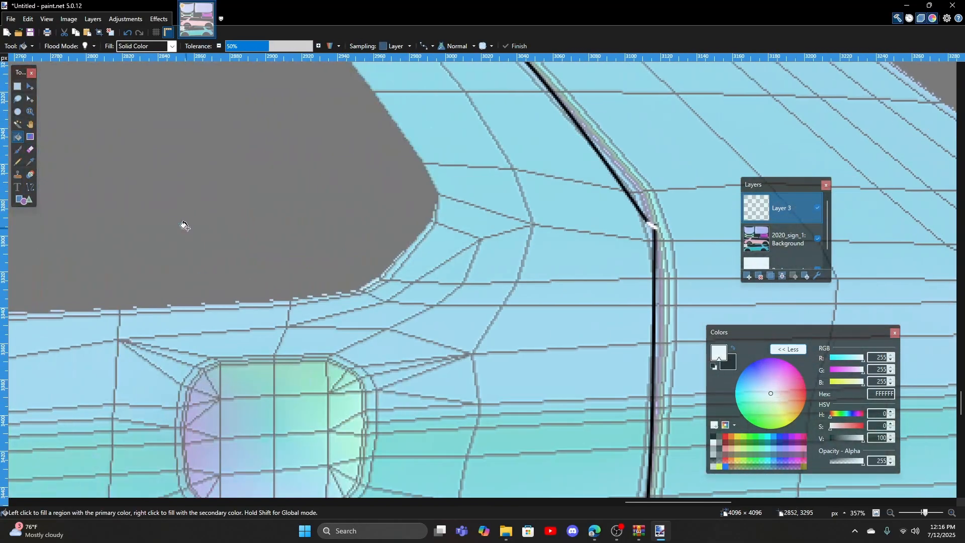
left_click(201, 229)
scroll(210, 219, "down", 2)
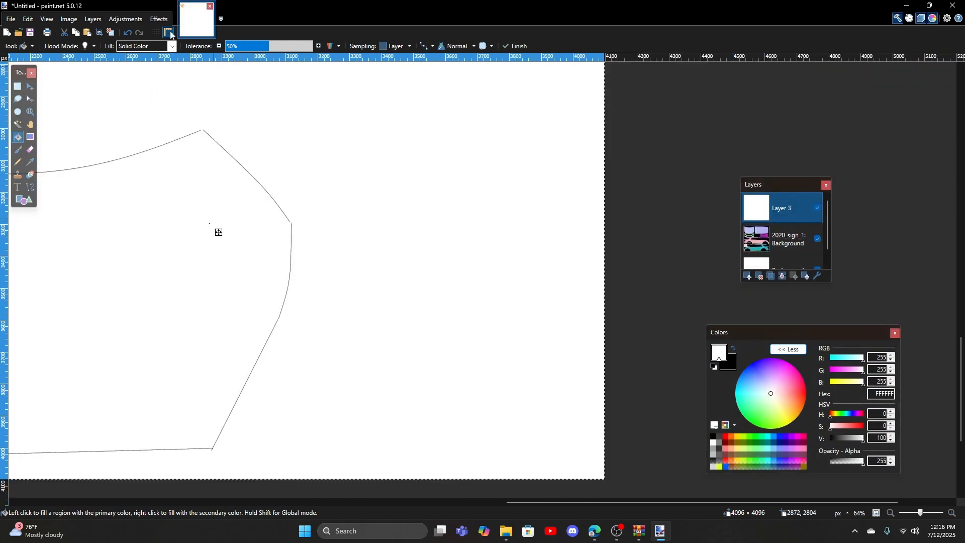
key("ctrl+z")
scroll(301, 246, "up", 4)
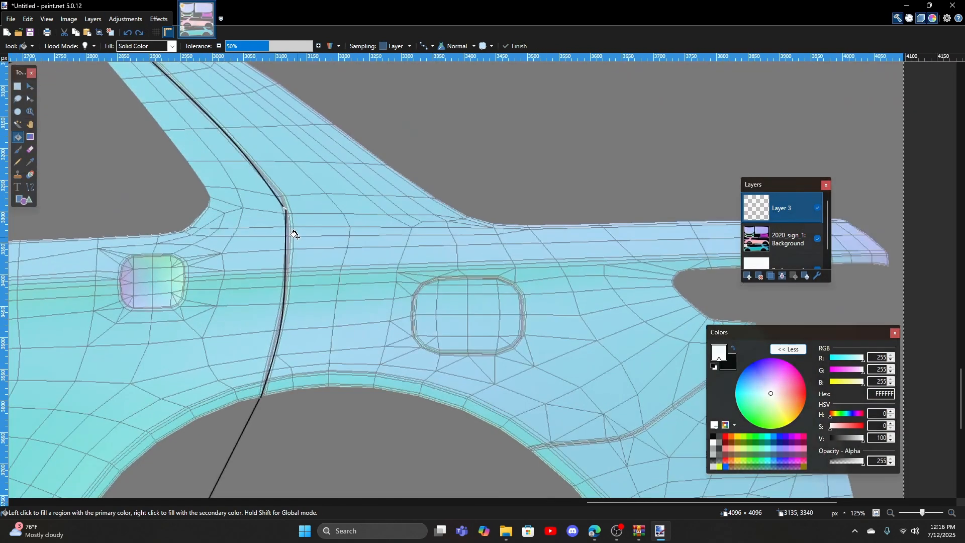
- Set the opacity of the 2020_sign_1 template layer to 0 in its layer properties
scroll(294, 235, "up", 3)
double_click(788, 239)
left_click_drag(462, 261, 344, 274)
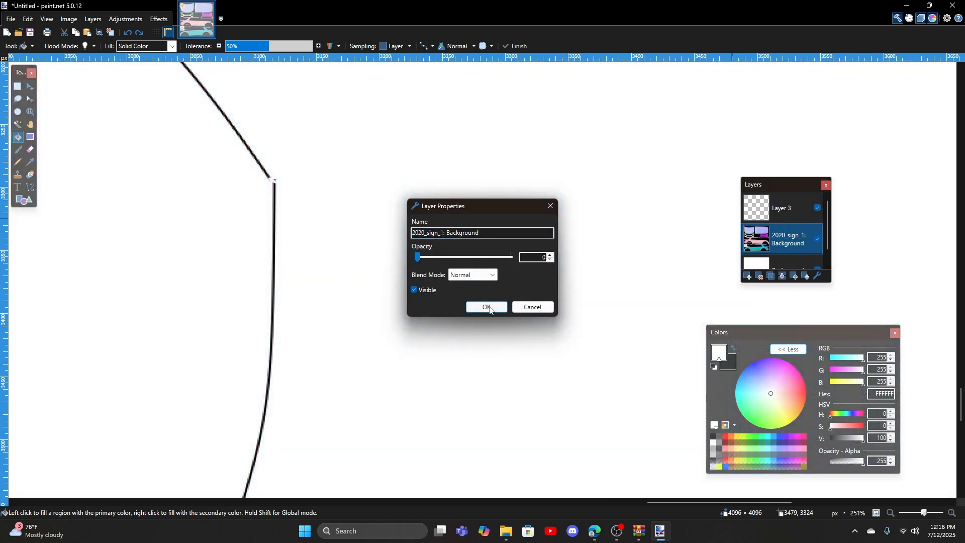
left_click(487, 307)
- Make black the primary colour and bridge the outline's roof corner gap on Layer 3 with a line about 10 pixels long
scroll(390, 286, "down", 6)
scroll(389, 286, "left", 3)
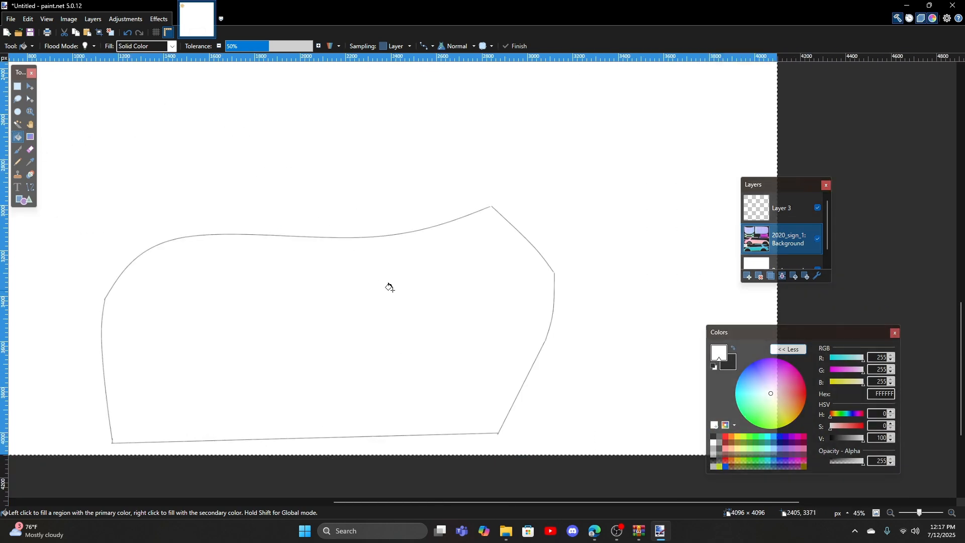
scroll(392, 286, "down", 1)
scroll(497, 198, "up", 8)
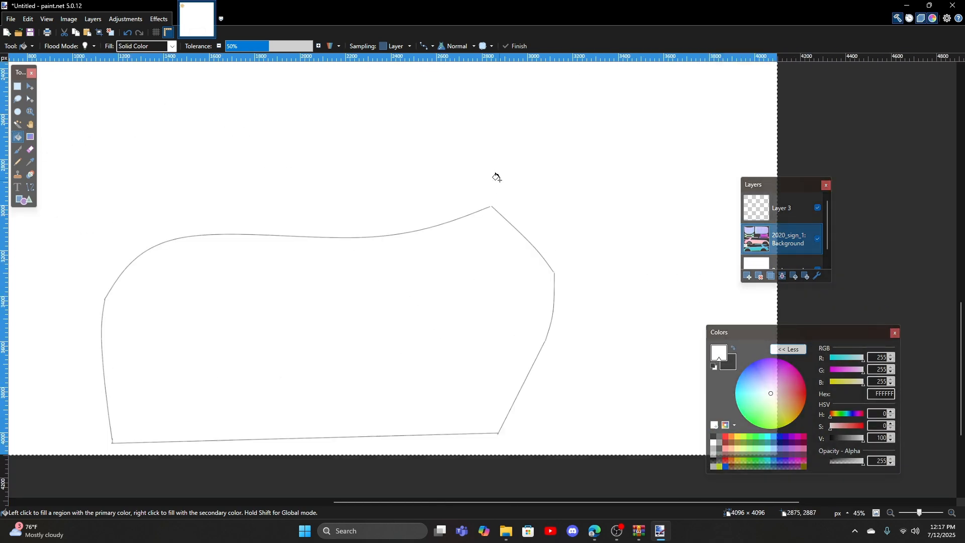
scroll(458, 280, "up", 6)
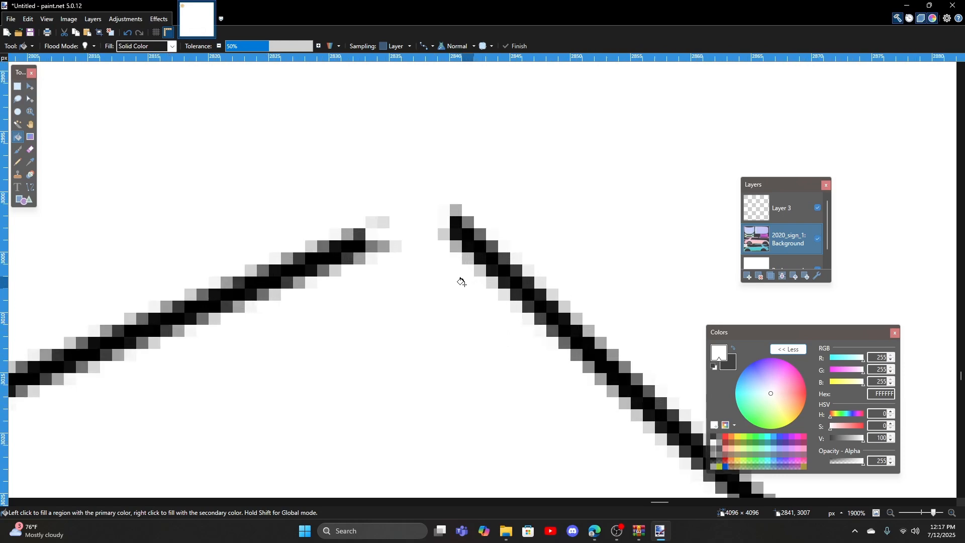
left_click(733, 348)
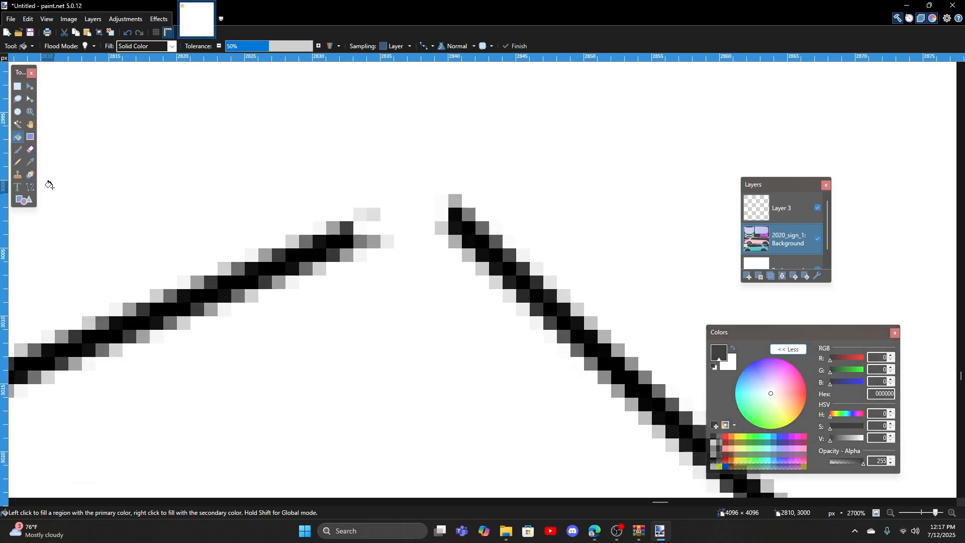
left_click(30, 187)
left_click_drag(337, 239, 455, 228)
left_click(127, 32)
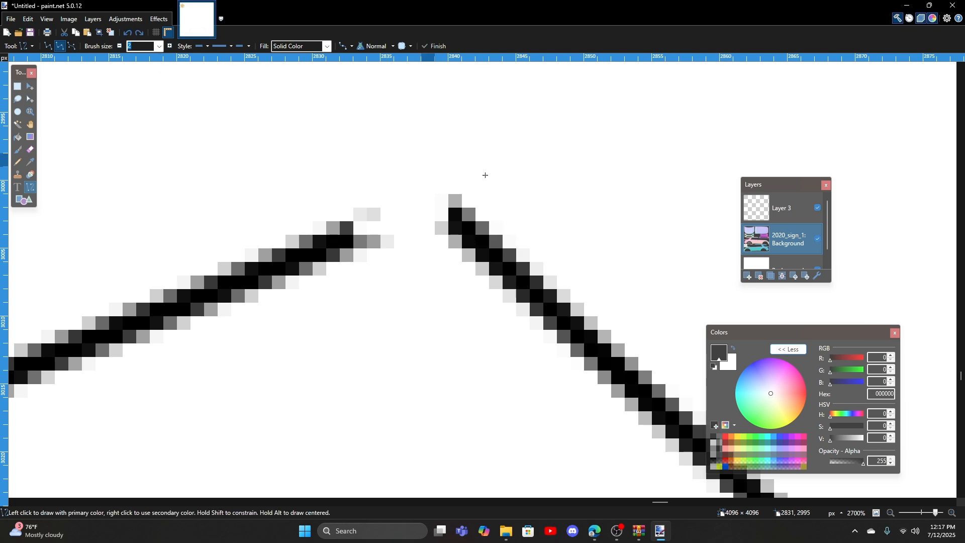
left_click(764, 208)
left_click_drag(337, 239, 458, 230)
scroll(420, 362, "down", 5)
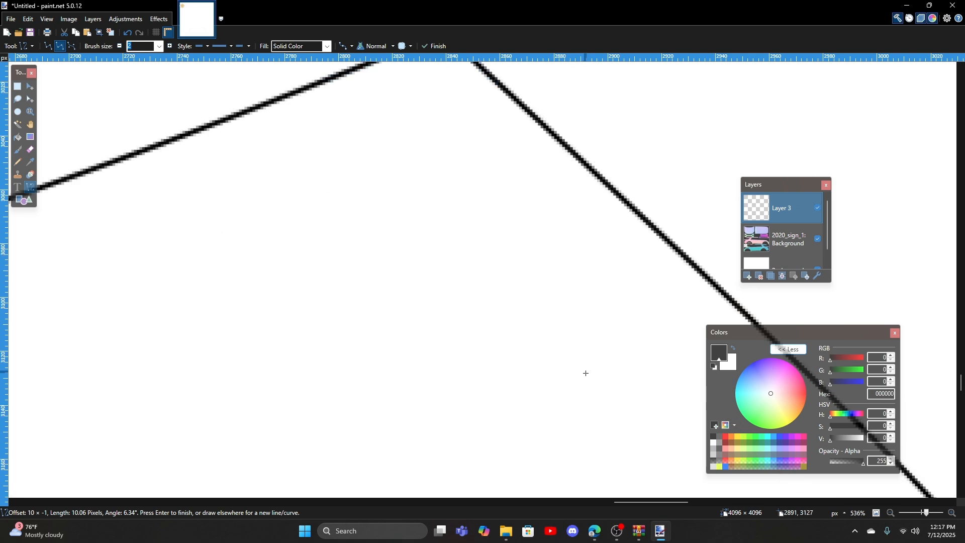
- Bridge the gap at the outline's rear pillar bend with a black line about 8 pixels long
scroll(653, 356, "down", 4)
scroll(684, 184, "up", 6)
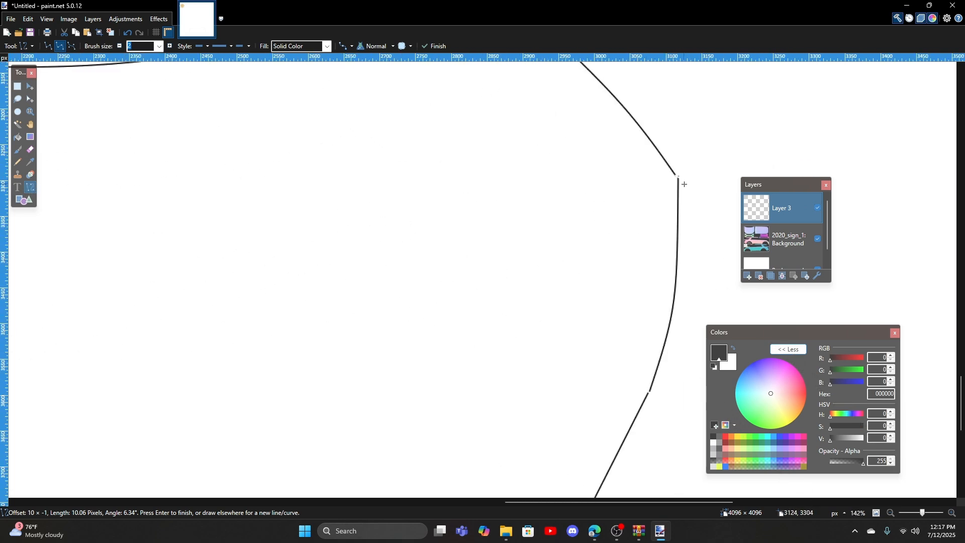
scroll(684, 184, "up", 5)
scroll(614, 202, "up", 3)
left_click_drag(563, 295, 611, 342)
scroll(610, 341, "down", 7)
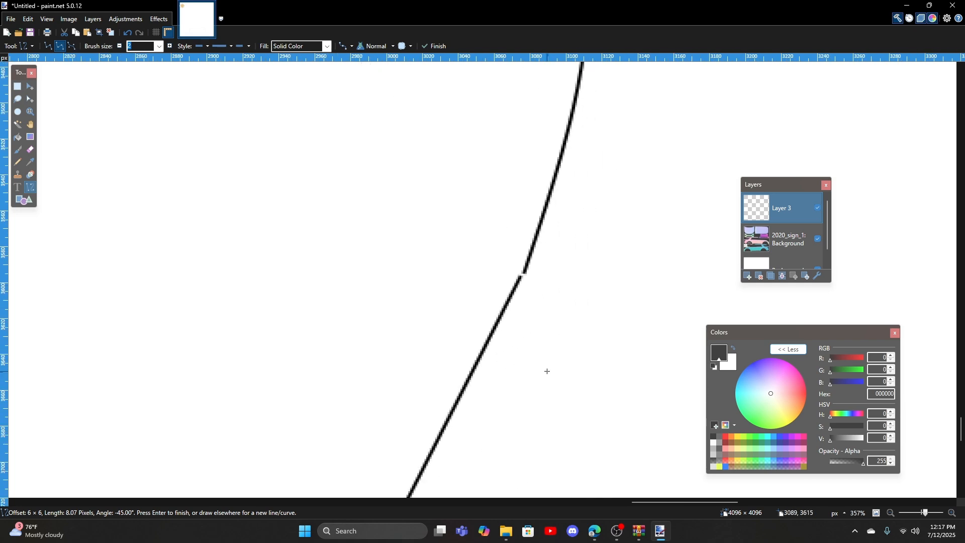
- Bridge the outline's gap at the rear wheel arch with a black line about 7 pixels long
scroll(509, 221, "up", 3)
left_click_drag(530, 196, 523, 207)
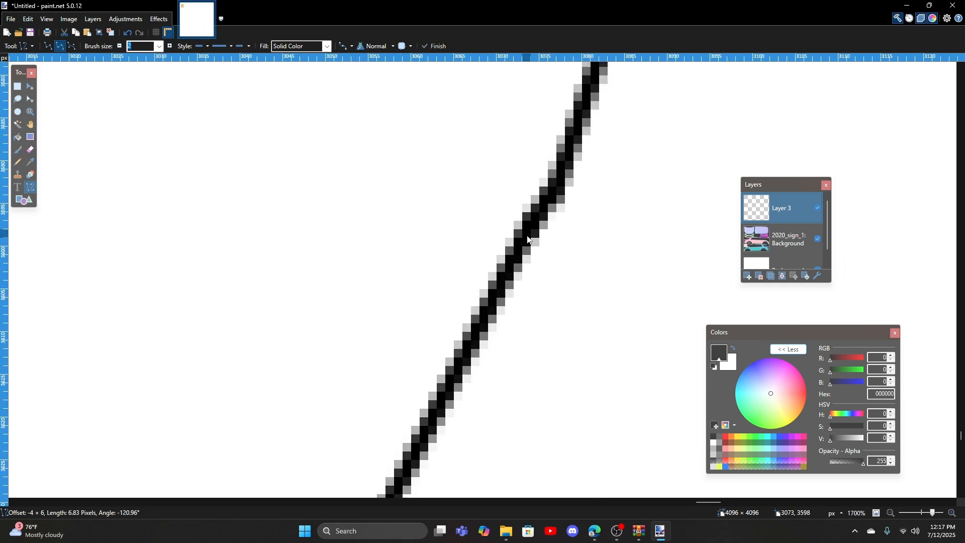
- Inspect the rest of the door outline along its bottom, front and roof edges for remaining gaps
scroll(509, 257, "down", 7)
scroll(396, 301, "left", 4)
scroll(397, 301, "down", 6)
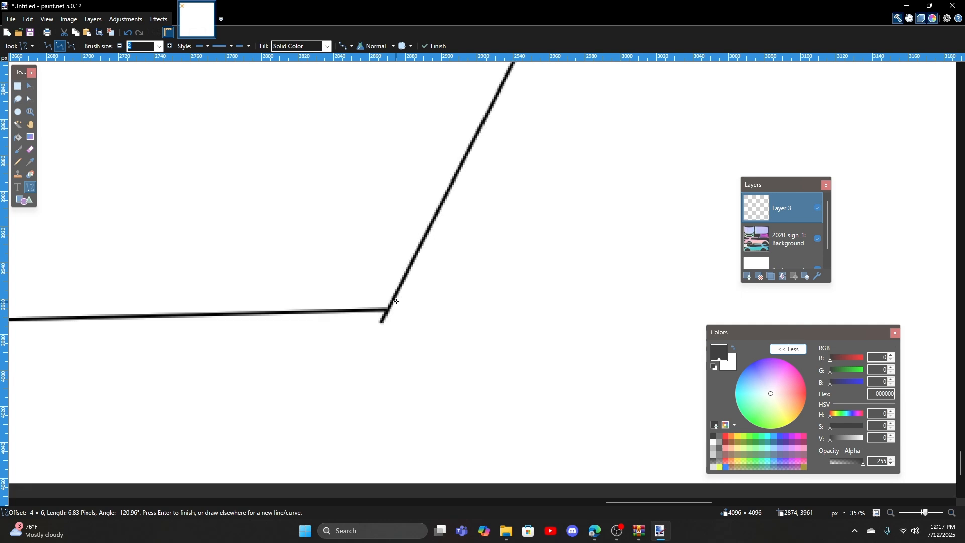
scroll(392, 327, "up", 7)
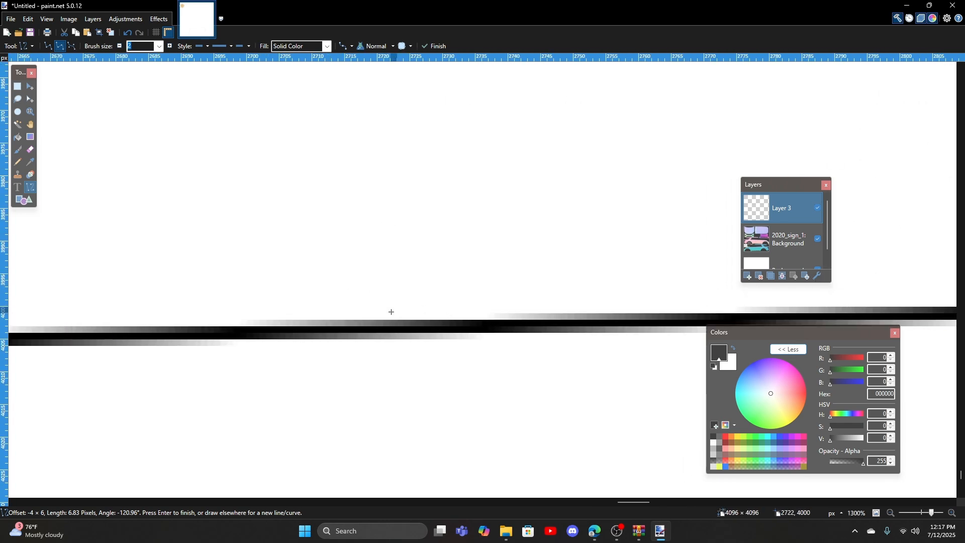
scroll(393, 311, "left", 10)
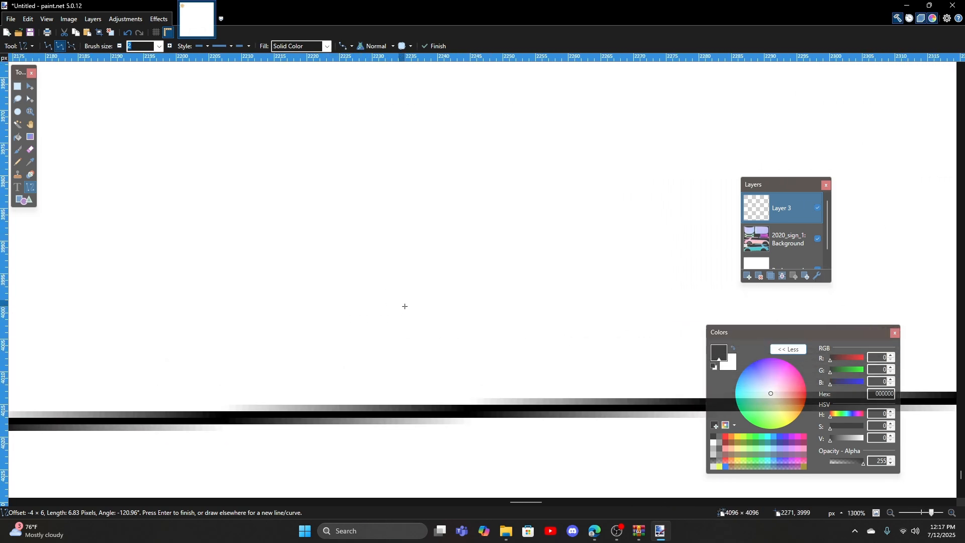
scroll(405, 306, "left", 4)
scroll(405, 306, "down", 2)
scroll(405, 306, "left", 4)
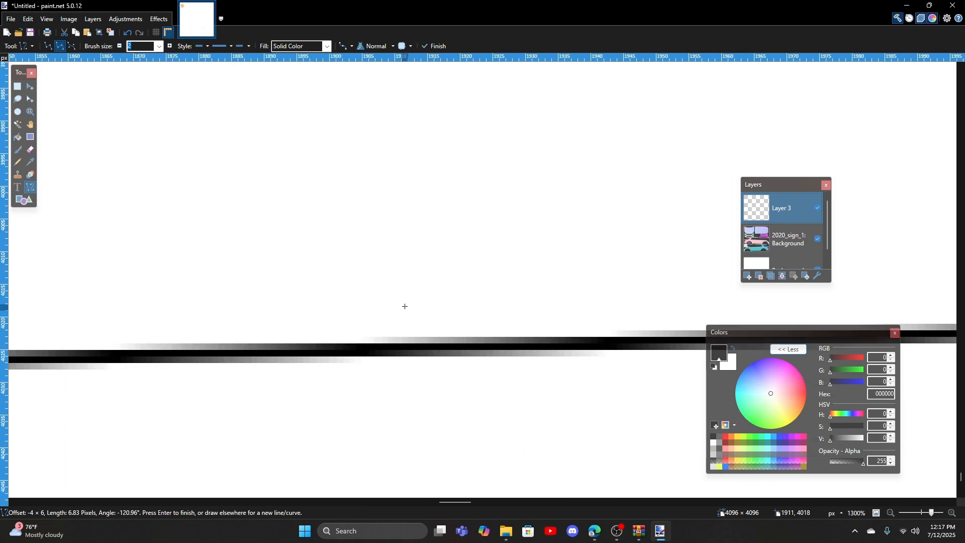
scroll(405, 306, "left", 4)
scroll(405, 306, "down", 2)
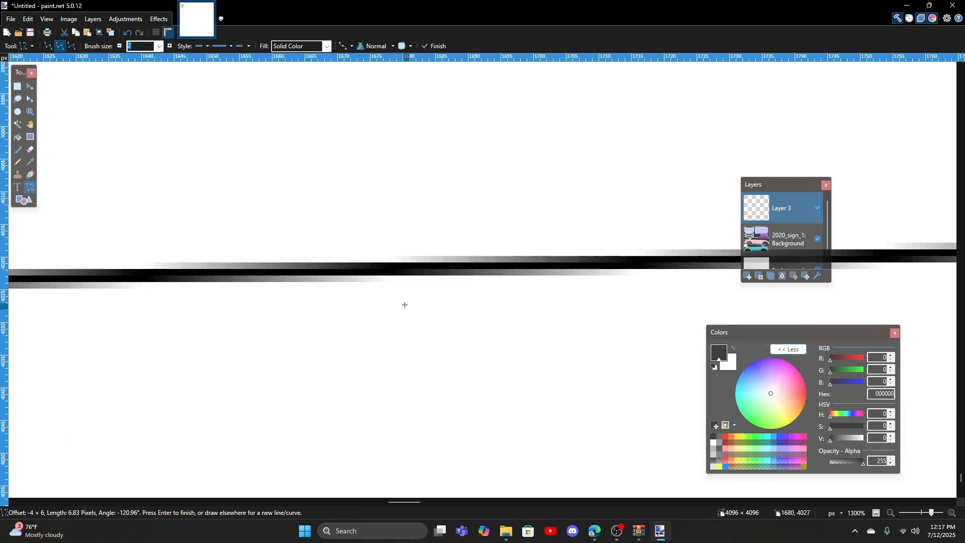
scroll(405, 304, "left", 10)
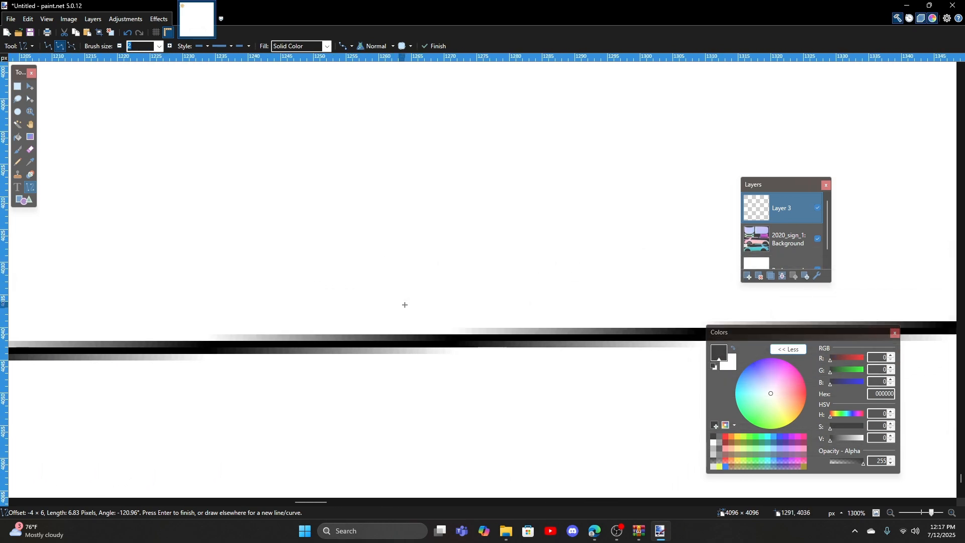
scroll(405, 304, "up", 7)
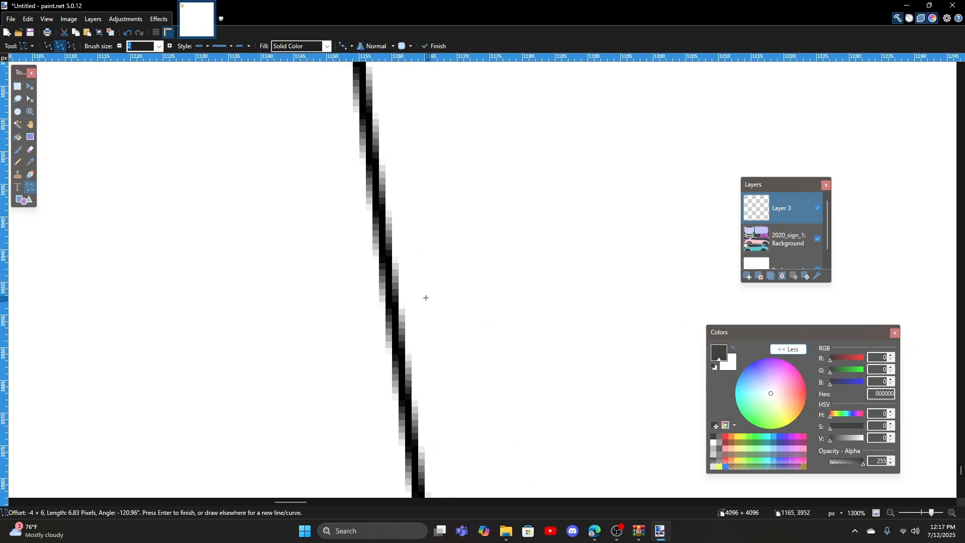
scroll(426, 297, "left", 2)
scroll(425, 297, "up", 7)
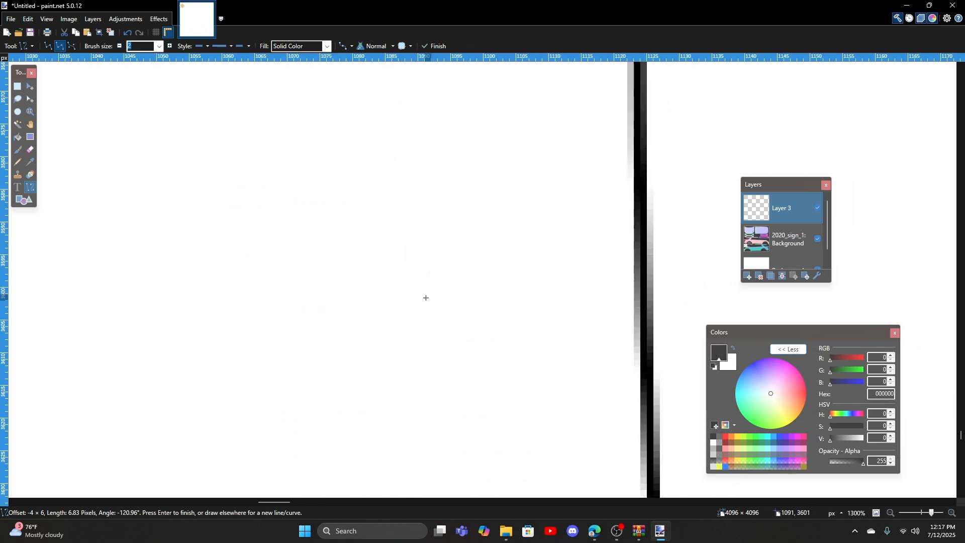
scroll(426, 297, "down", 8)
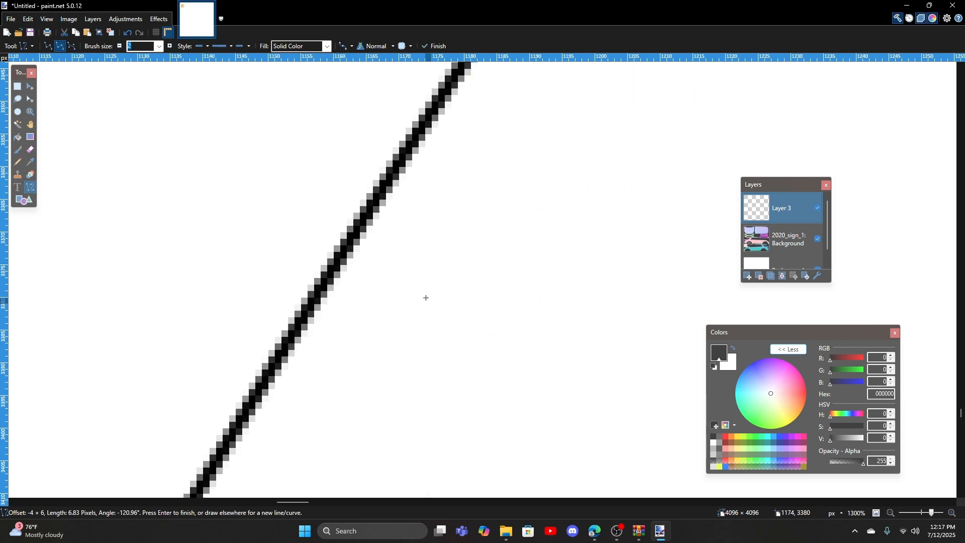
scroll(426, 297, "down", 8)
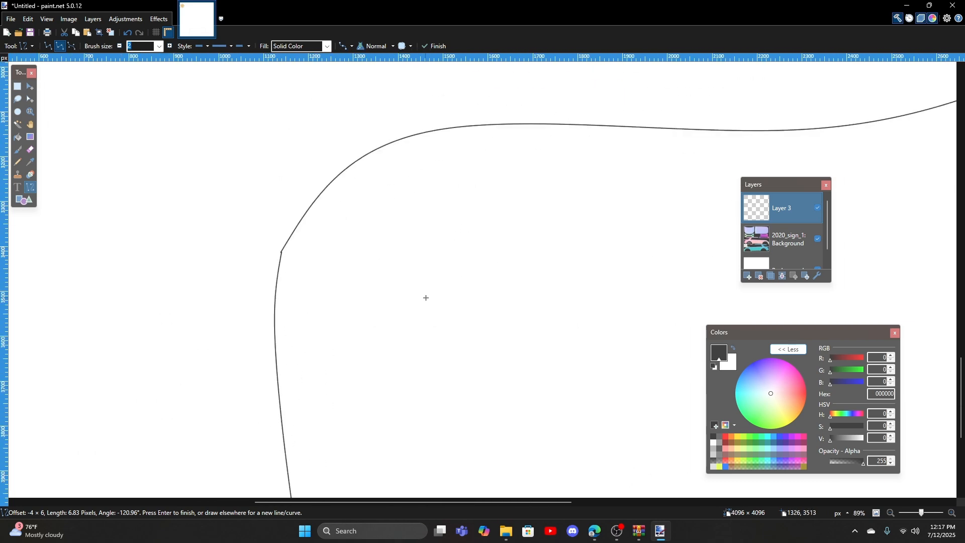
- Undo the recent edits back through the template layer's opacity change, keeping black as the primary colour
left_click(128, 31)
left_click(128, 31)
left_click(128, 31)
left_click(128, 32)
left_click(128, 31)
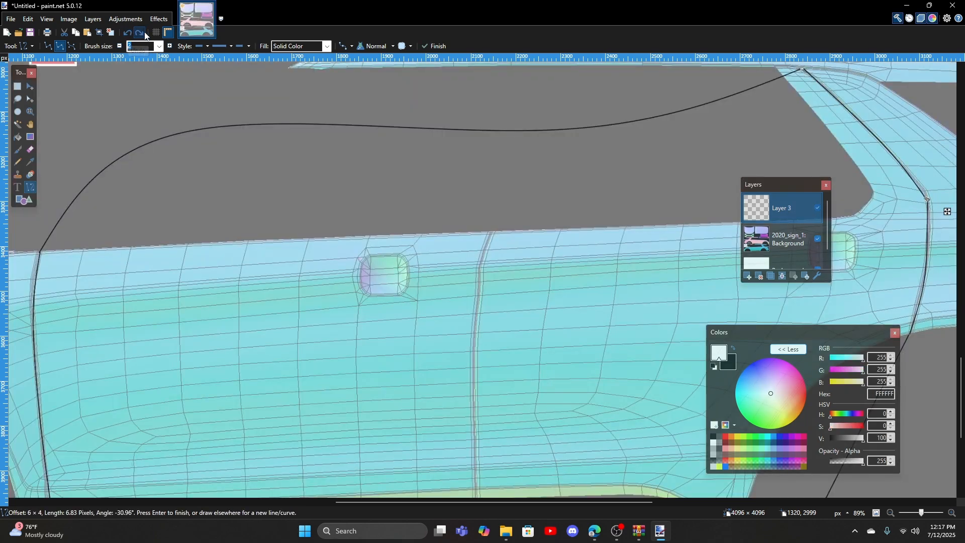
left_click(139, 32)
scroll(693, 256, "down", 4)
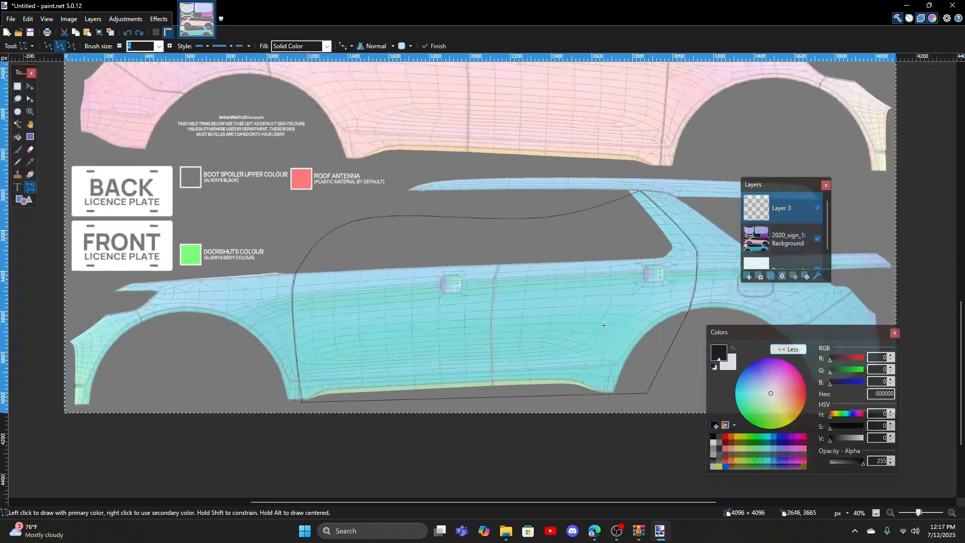
- Close the outline's gap at the rear wheel arch again with a short black line on Layer 3
scroll(693, 256, "up", 7)
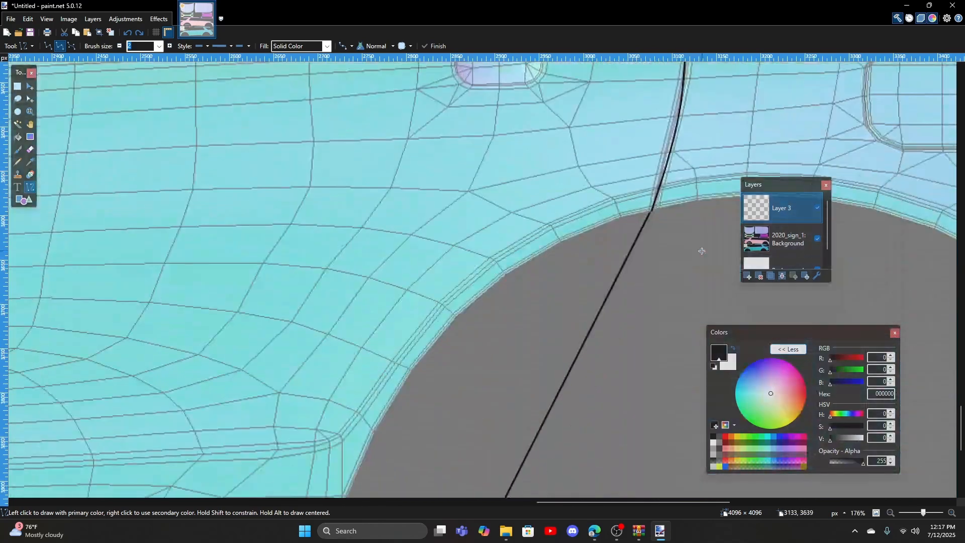
scroll(657, 275, "up", 9)
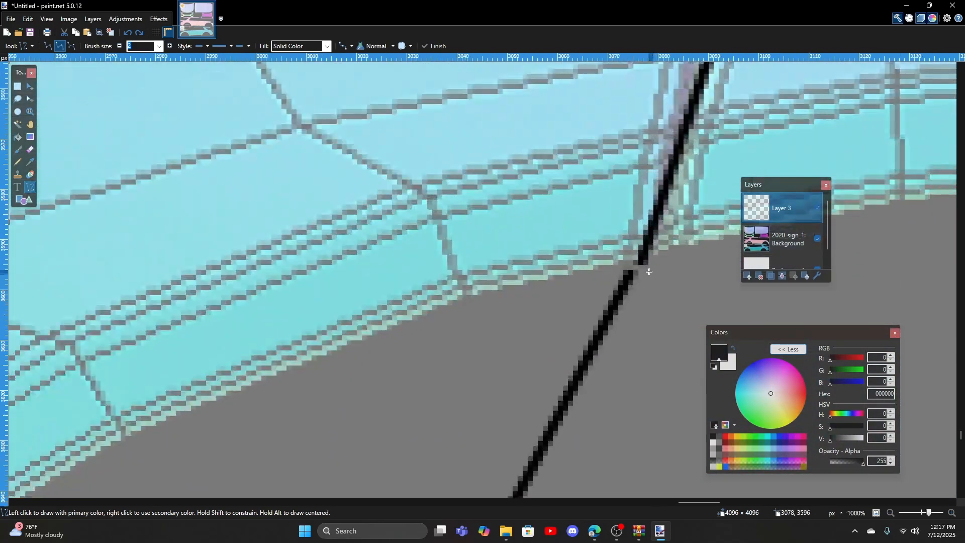
left_click_drag(631, 254, 611, 286)
- Fill the inside of the closed door outline with black, and refill it with white as the primary colour
left_click(17, 137)
left_click(198, 222)
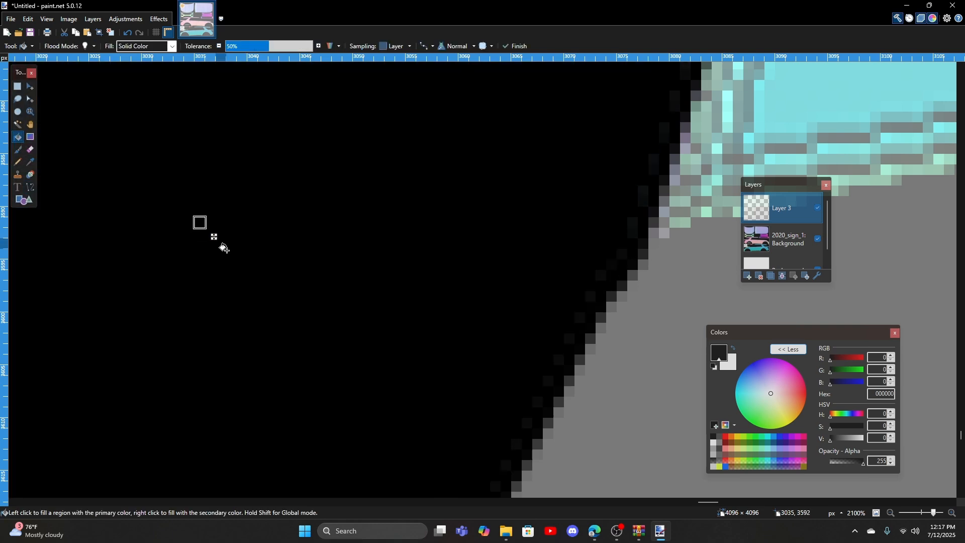
scroll(341, 280, "down", 10)
scroll(321, 196, "up", 2)
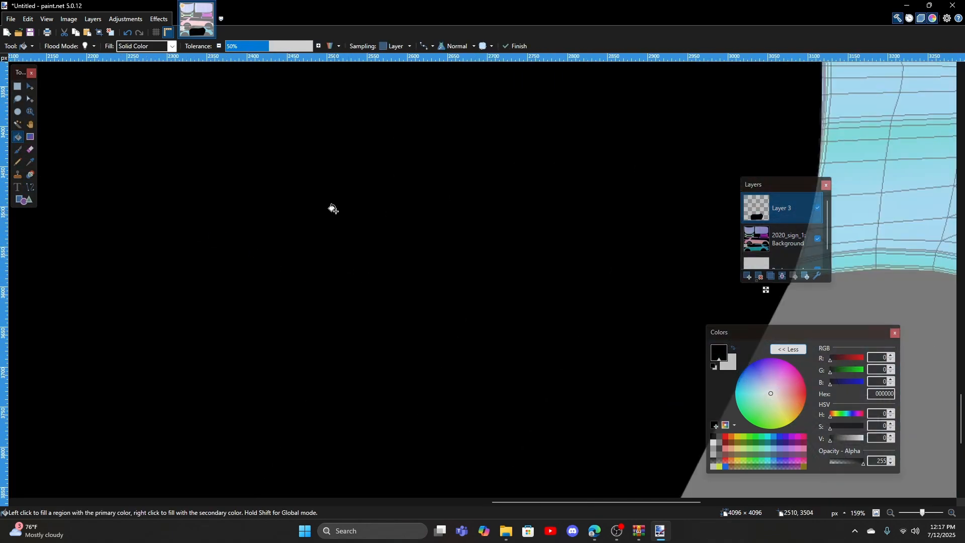
scroll(336, 209, "down", 8)
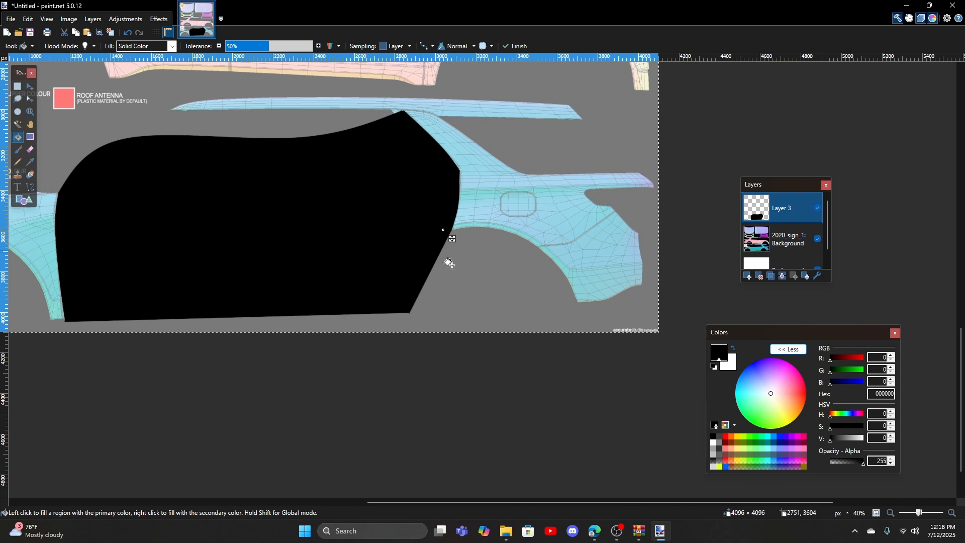
left_click(732, 348)
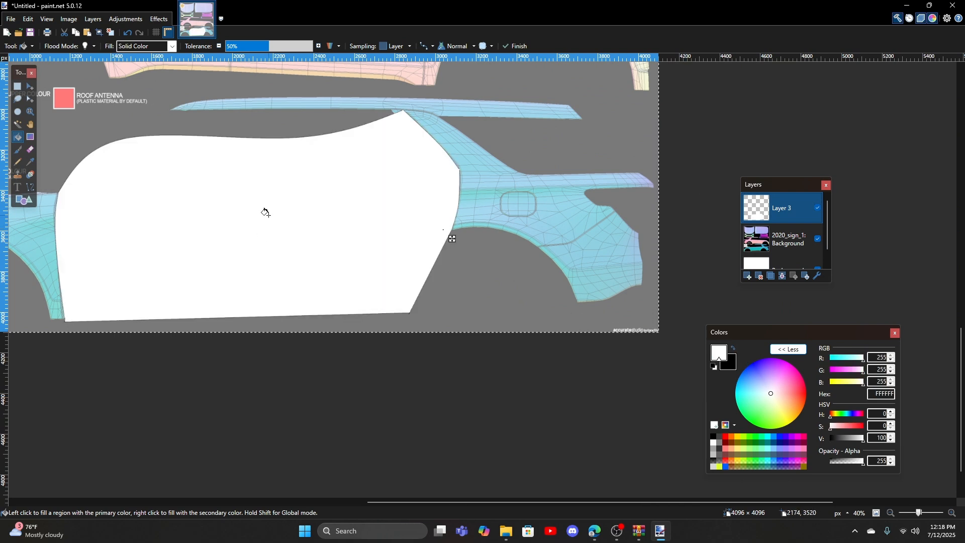
- Enclose the small uncovered area beside the roof corner with a short vertical white line and a white line about 65 pixels long
scroll(344, 134, "up", 4)
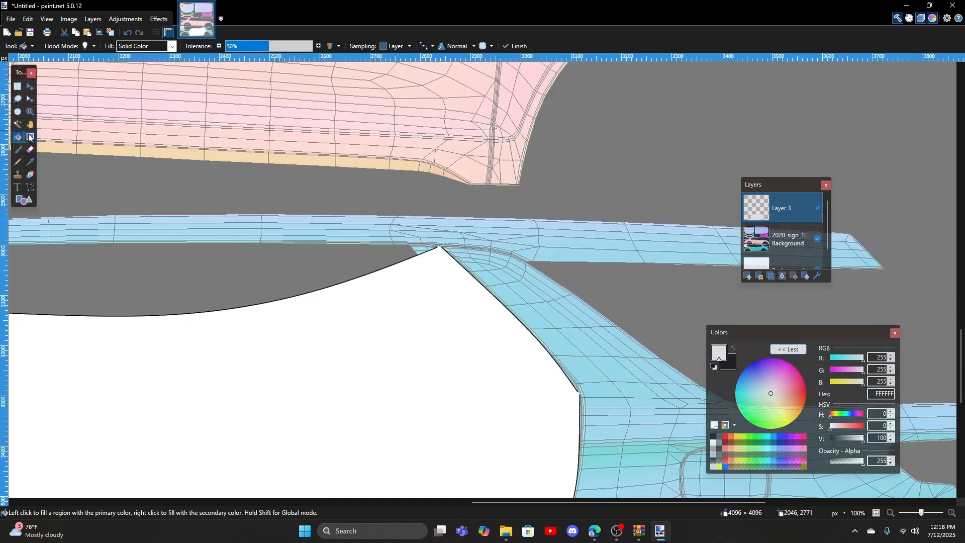
left_click(30, 187)
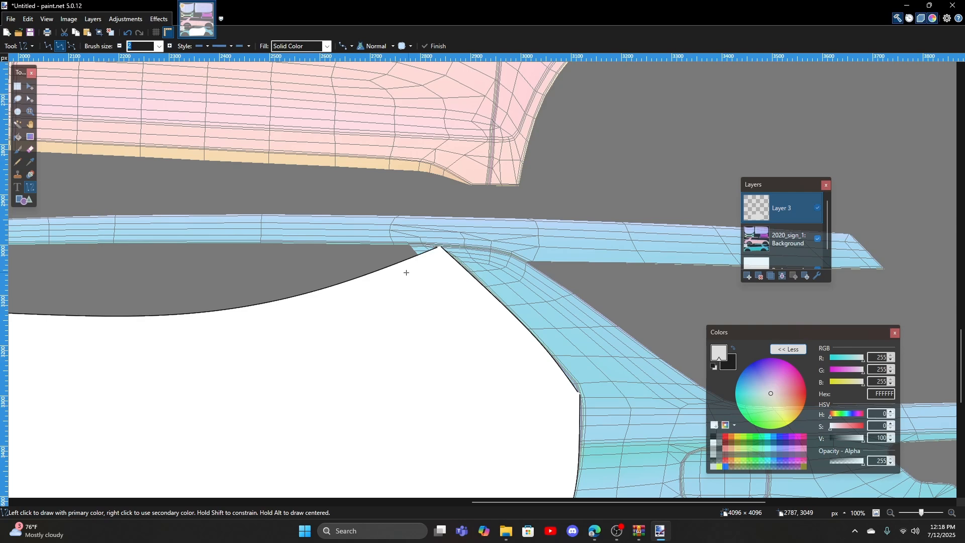
scroll(414, 271, "up", 3)
left_click_drag(410, 234, 410, 187)
left_click_drag(506, 193, 410, 187)
scroll(508, 197, "up", 1)
scroll(509, 199, "up", 2)
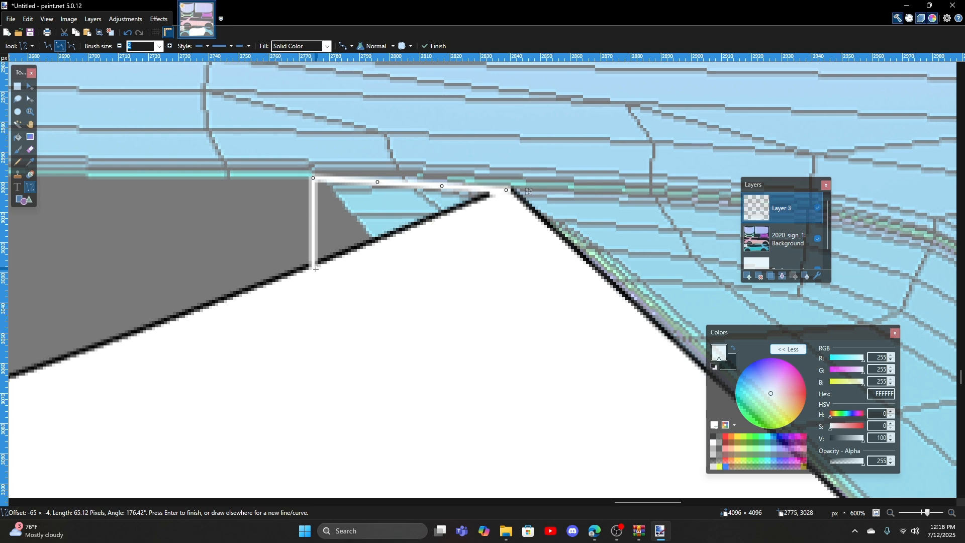
- Fill the enclosed area beside the roof corner with white
key("f")
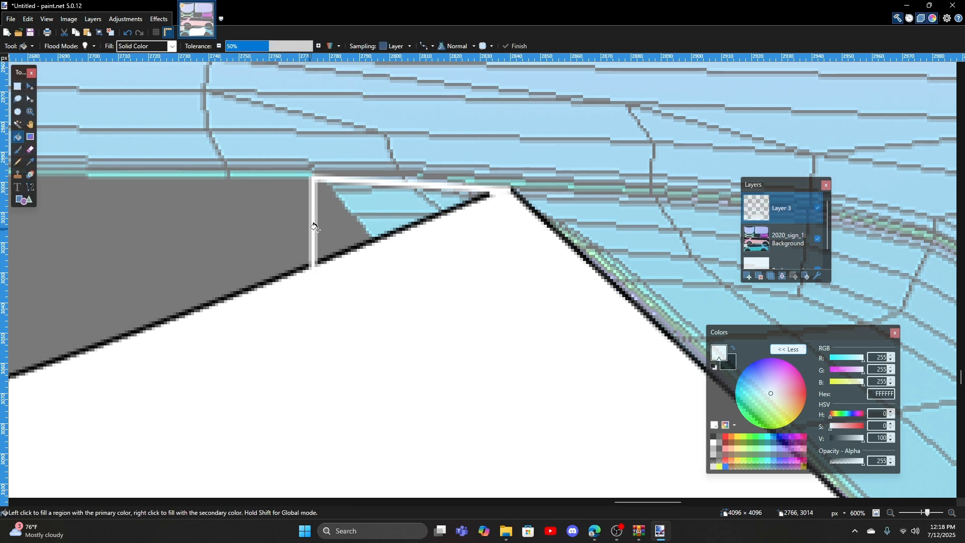
left_click(359, 217)
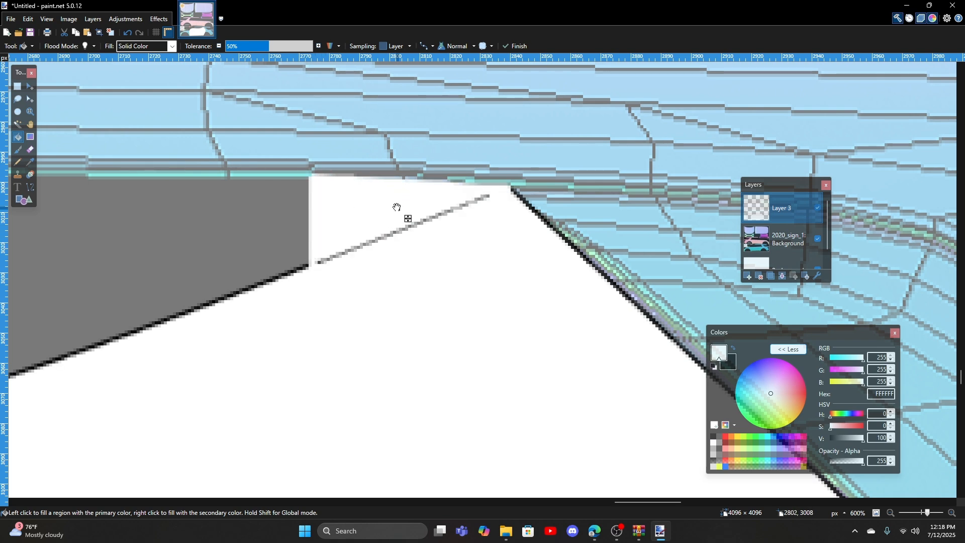
scroll(430, 262, "down", 5)
scroll(371, 317, "down", 5)
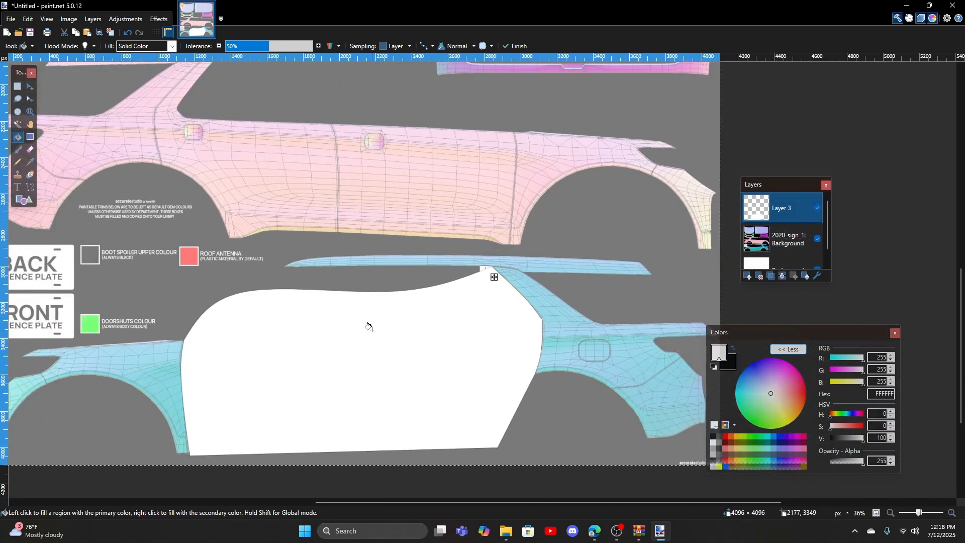
left_click(747, 275)
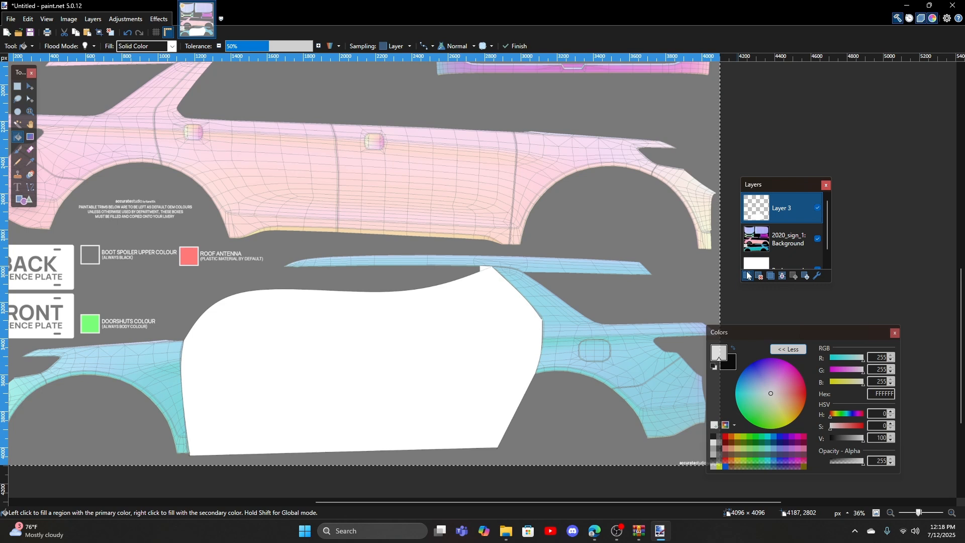
left_click(760, 275)
left_click(777, 240)
left_click(747, 276)
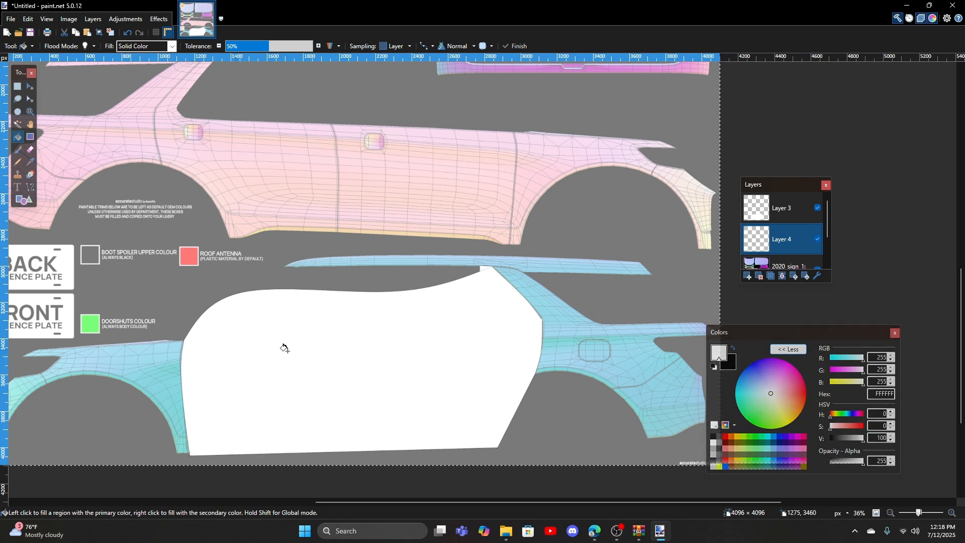
left_click(772, 215)
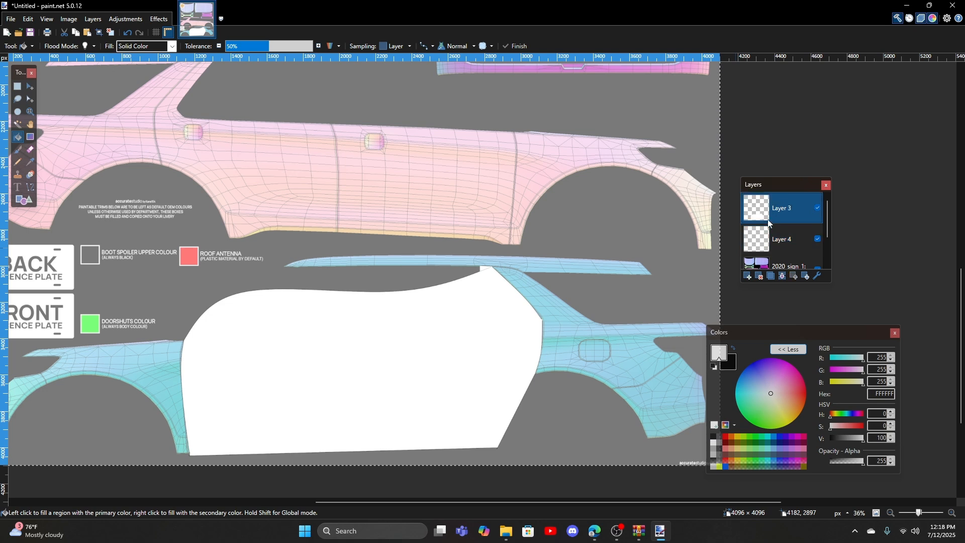
left_click_drag(771, 213, 773, 241)
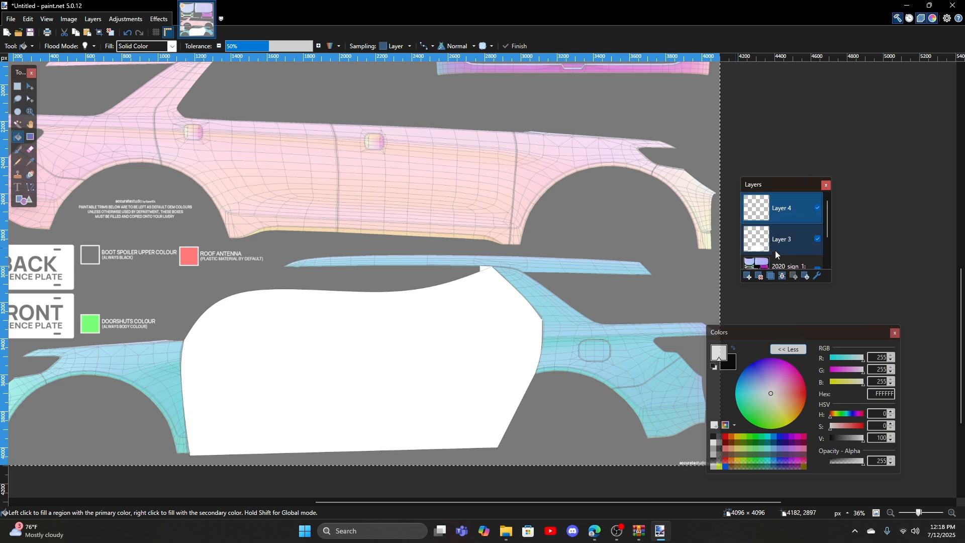
left_click(781, 276)
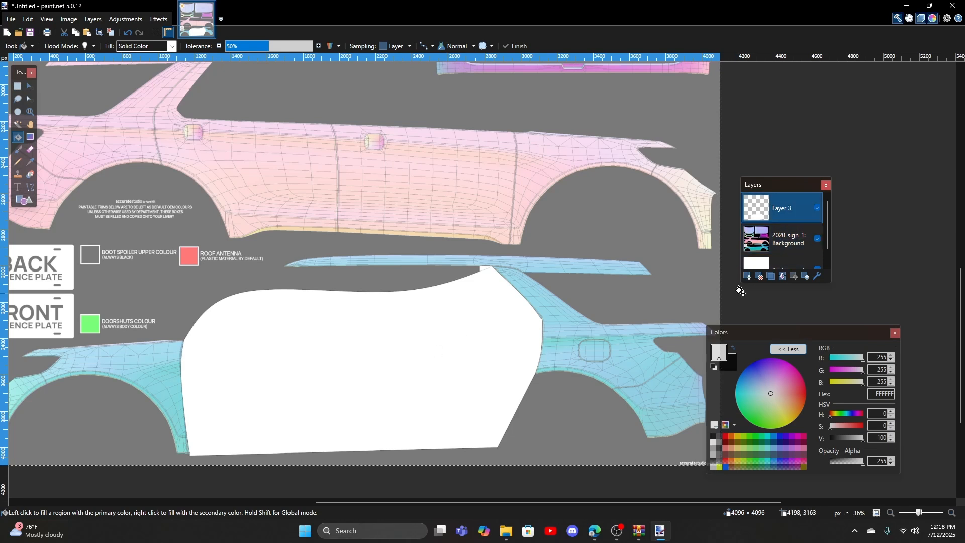
- Add a new layer filled entirely with black and place it beneath Layer 3
left_click(747, 276)
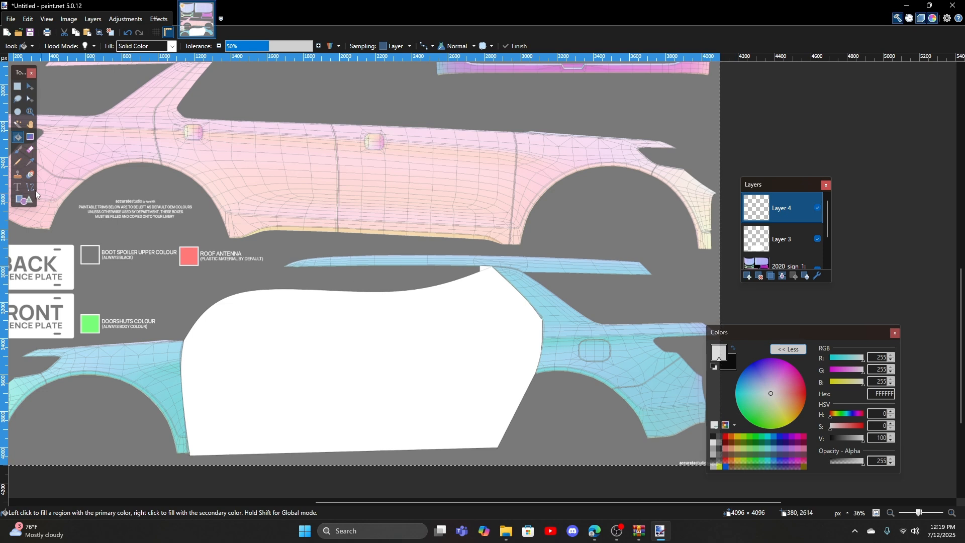
left_click(733, 349)
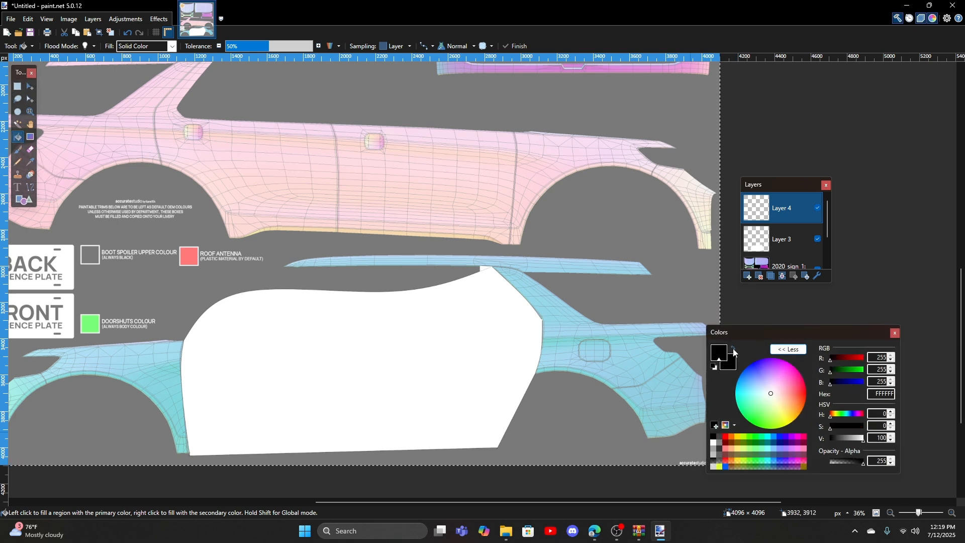
left_click(399, 191)
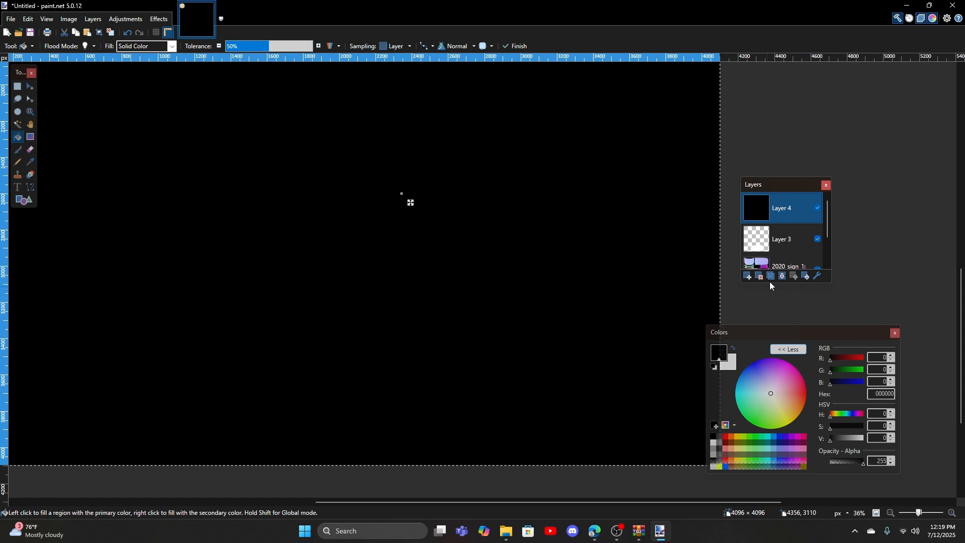
left_click(782, 242)
left_click_drag(783, 240, 782, 212)
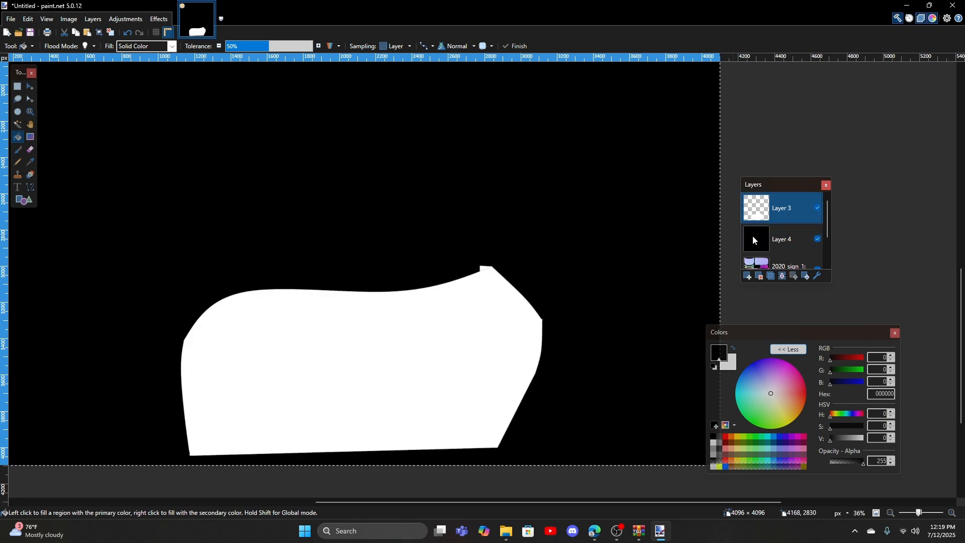
- Lower the opacity of the black Layer 4 to 18 so the template shows through
double_click(761, 240)
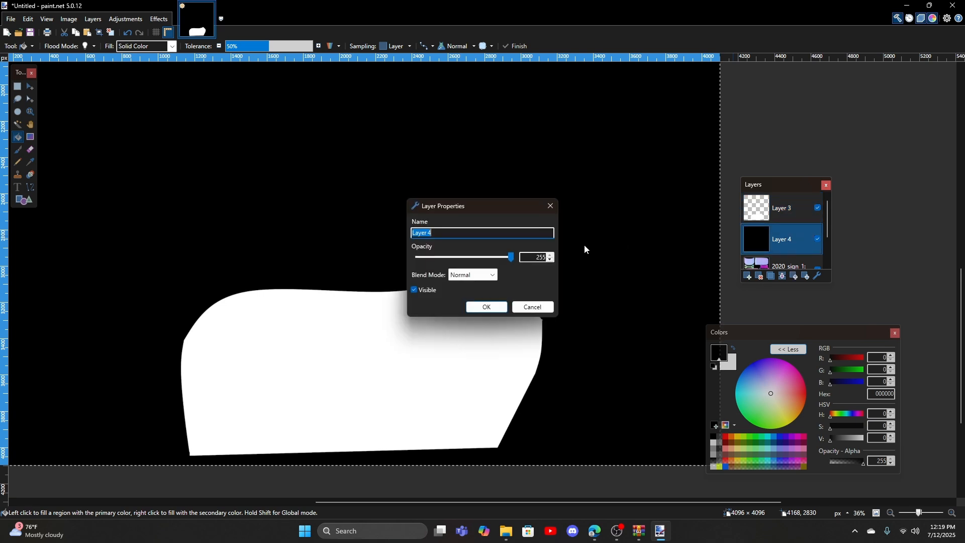
left_click_drag(512, 261, 422, 257)
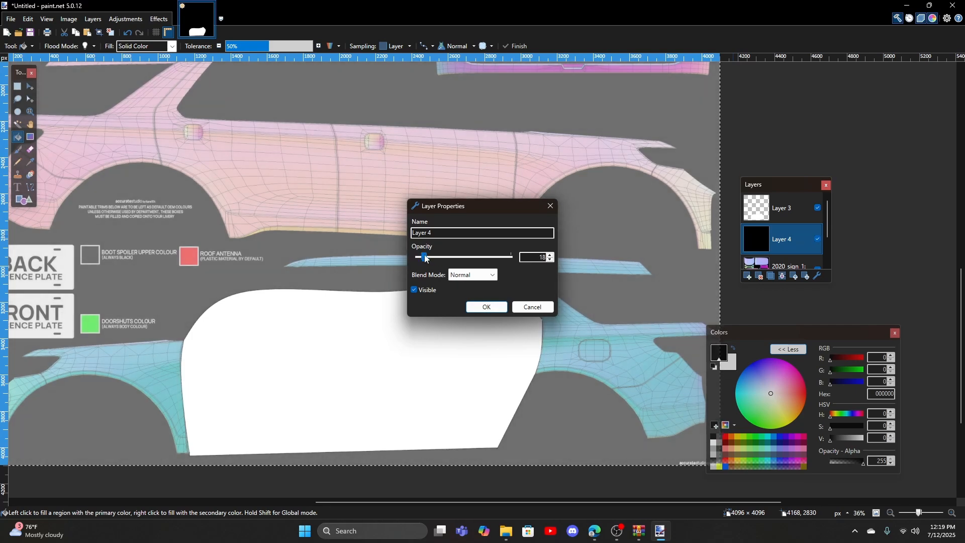
left_click(486, 311)
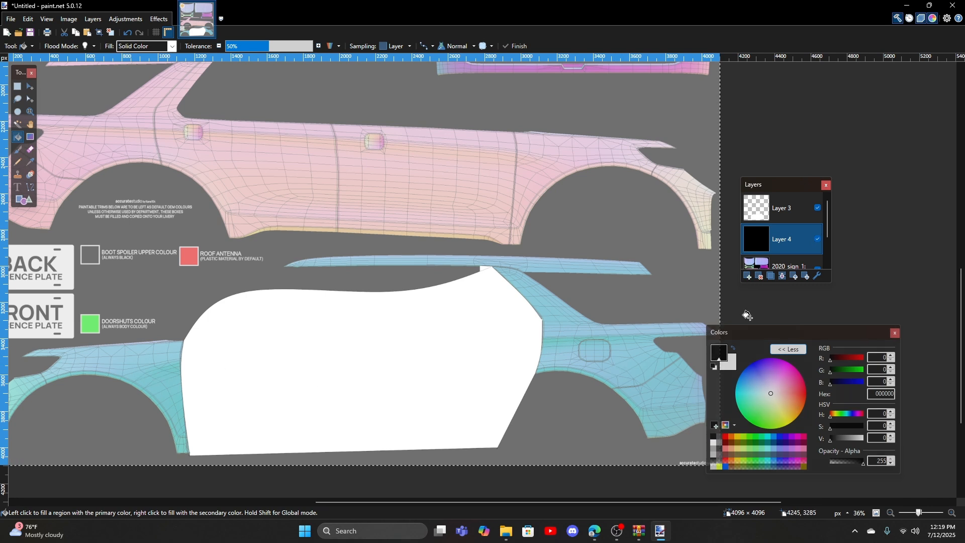
- Rename Layer 3 as "white doors left"
left_click(785, 219)
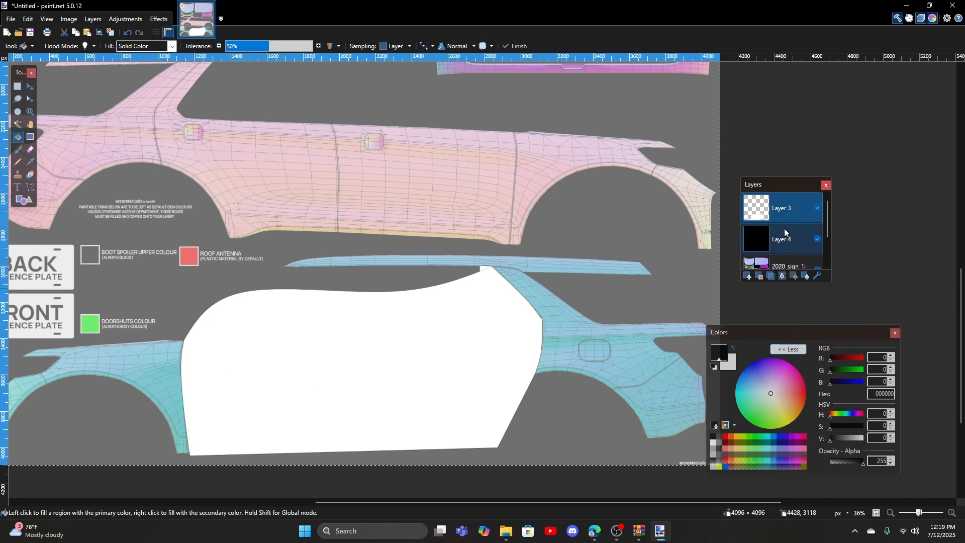
left_click(767, 245, "ctrl")
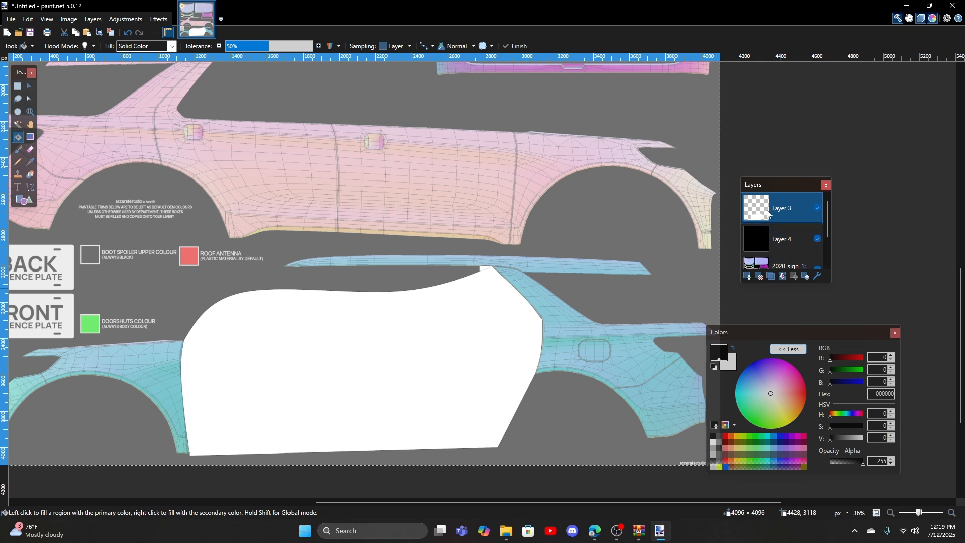
double_click(792, 214)
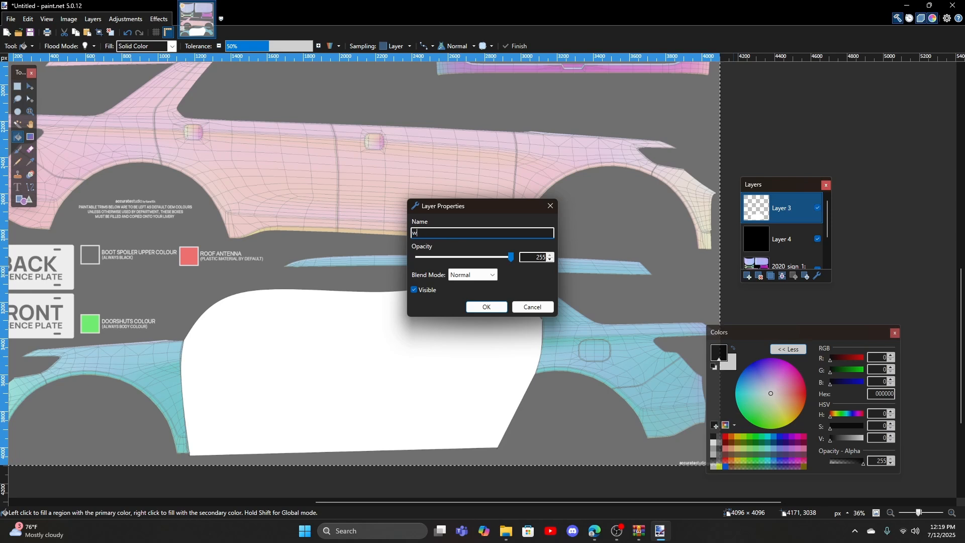
key("Return")
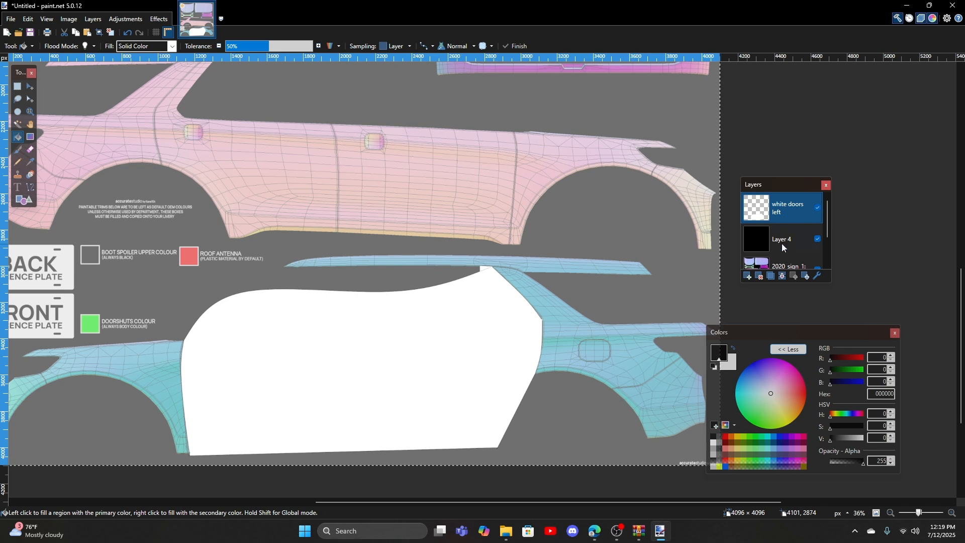
- Make a horizontally flipped duplicate of the "white doors left" layer, shifted up toward the pink car side
left_click(773, 277)
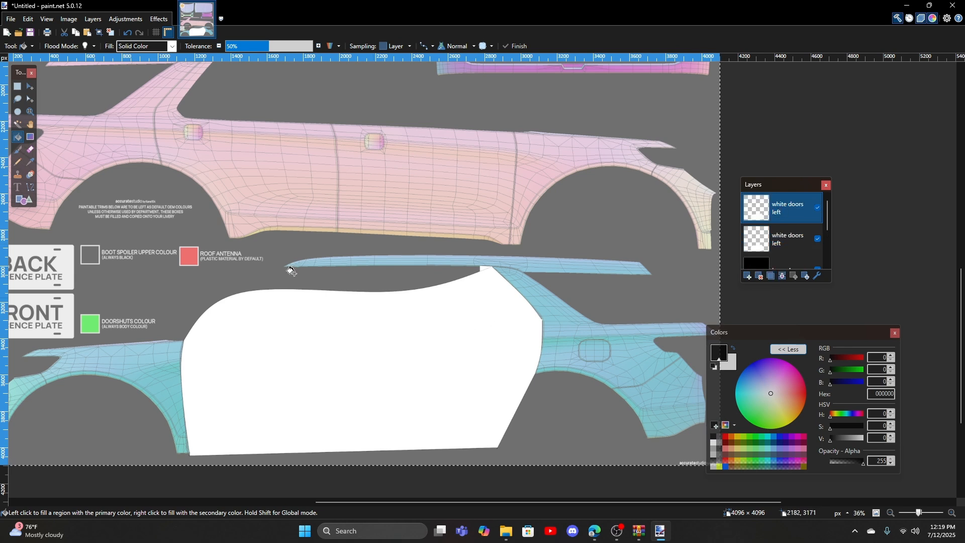
left_click(30, 88)
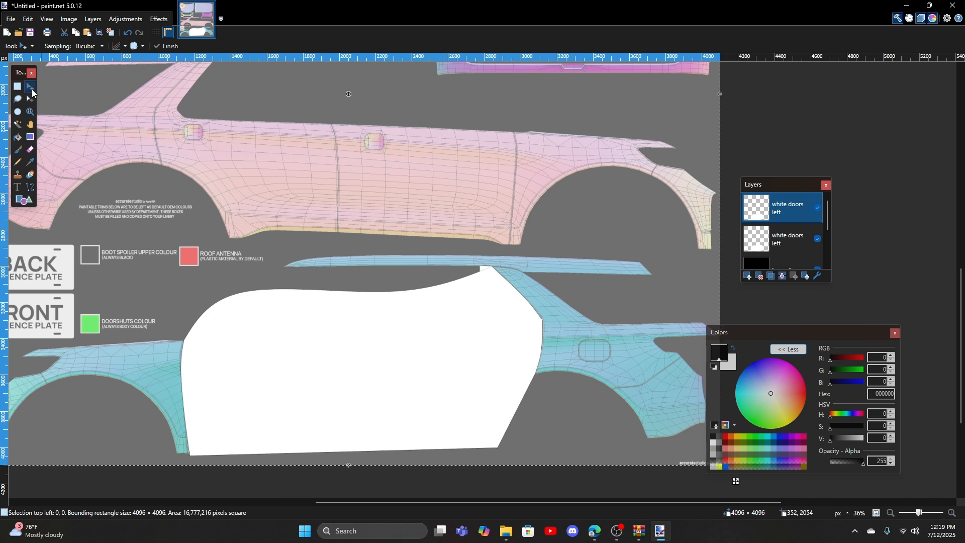
left_click_drag(381, 339, 349, 199)
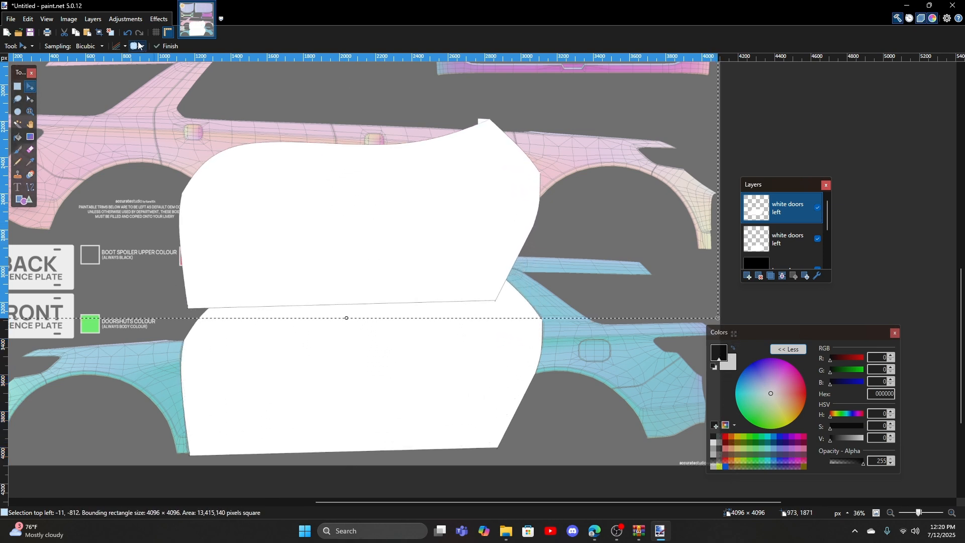
left_click(91, 20)
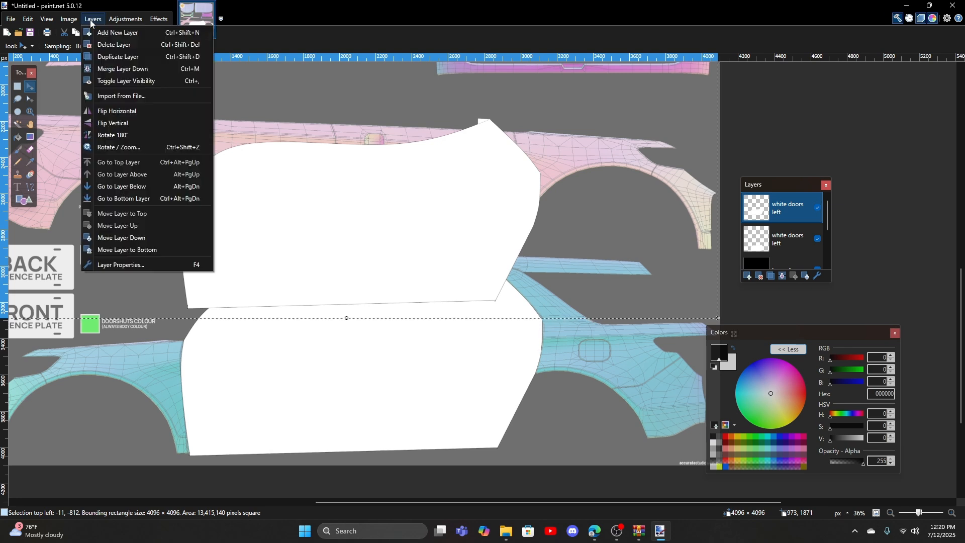
left_click(102, 111)
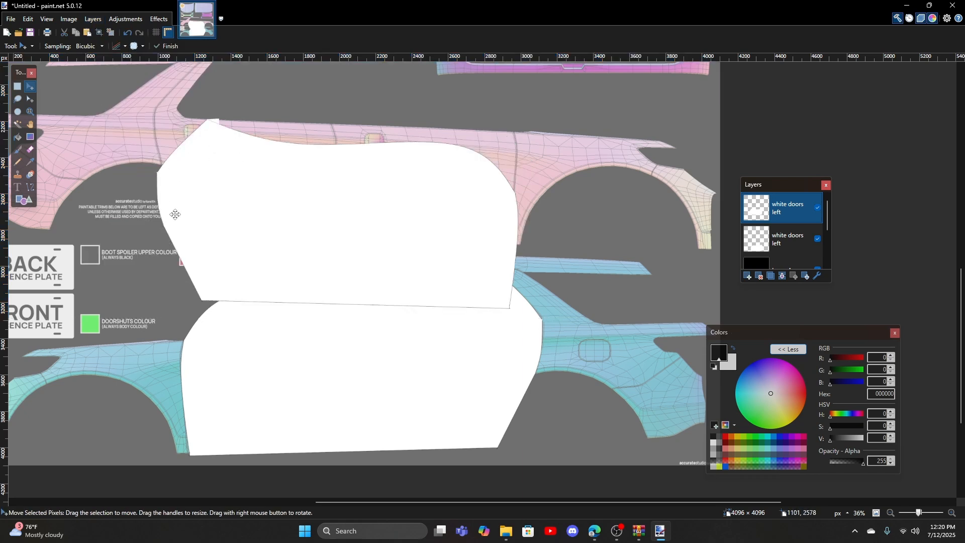
- Move the flipped white door shape onto the door area of the pink car side, fitting it between the fenders
left_click_drag(501, 219, 462, 179)
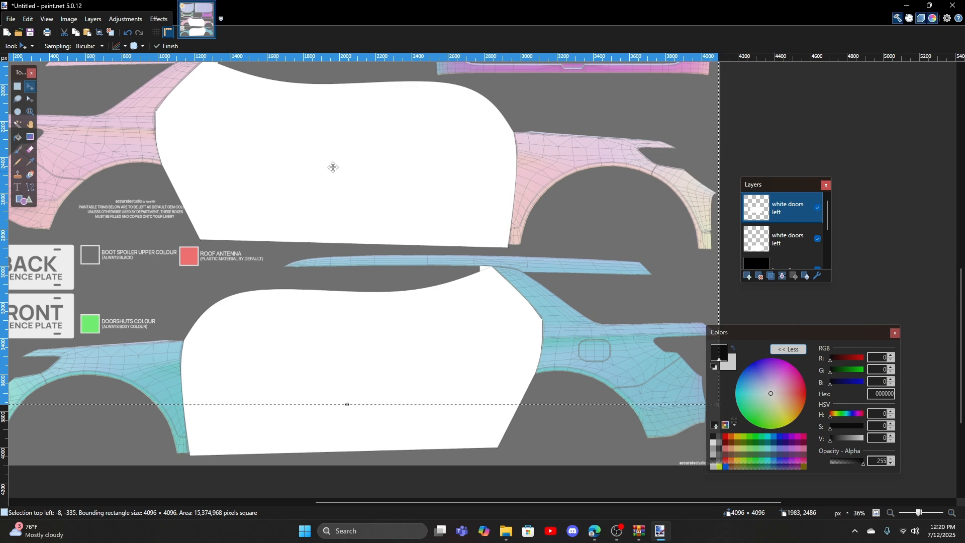
scroll(211, 126, "up", 2)
scroll(208, 156, "up", 3)
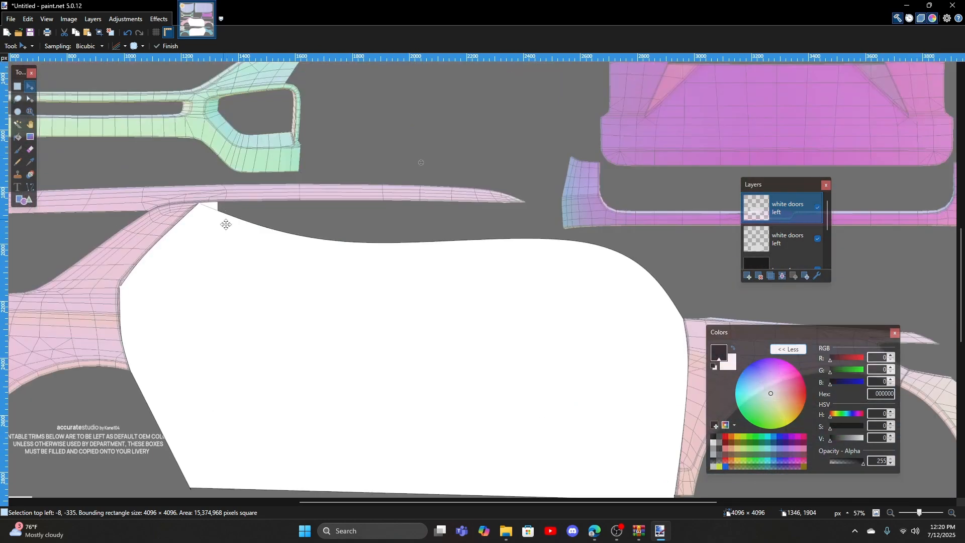
scroll(546, 256, "down", 2)
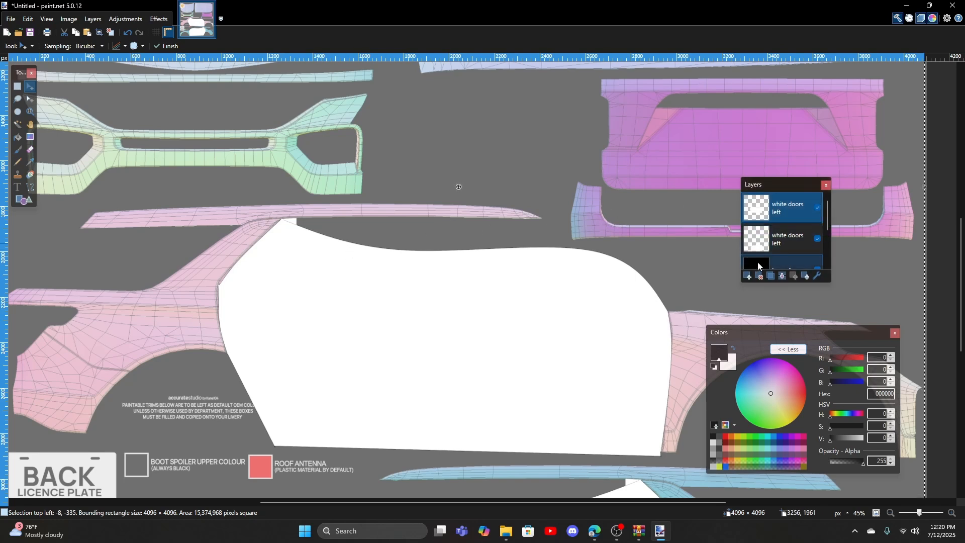
- Raise Layer 4's opacity to 255 to check both white door shapes on solid black, and lower it again
scroll(483, 272, "down", 5)
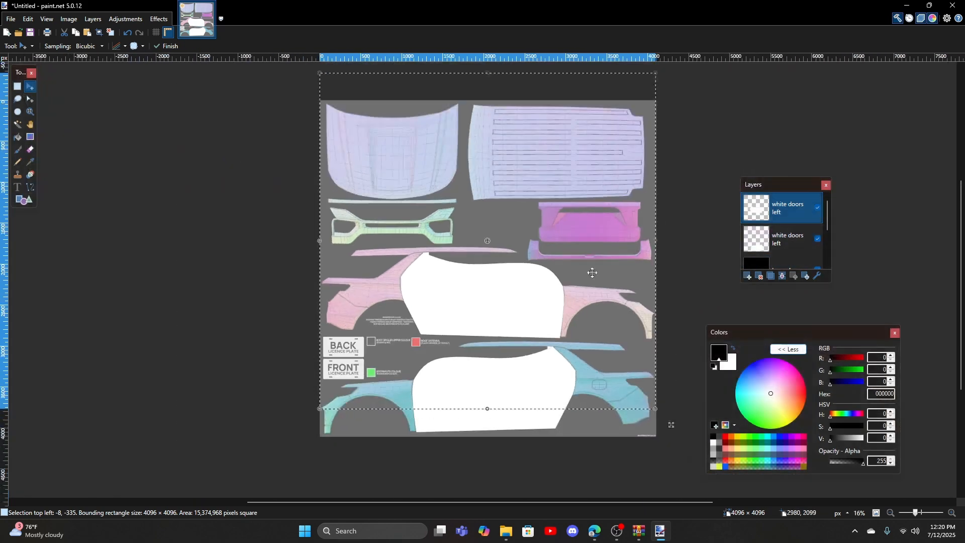
left_click(754, 258)
key("F4")
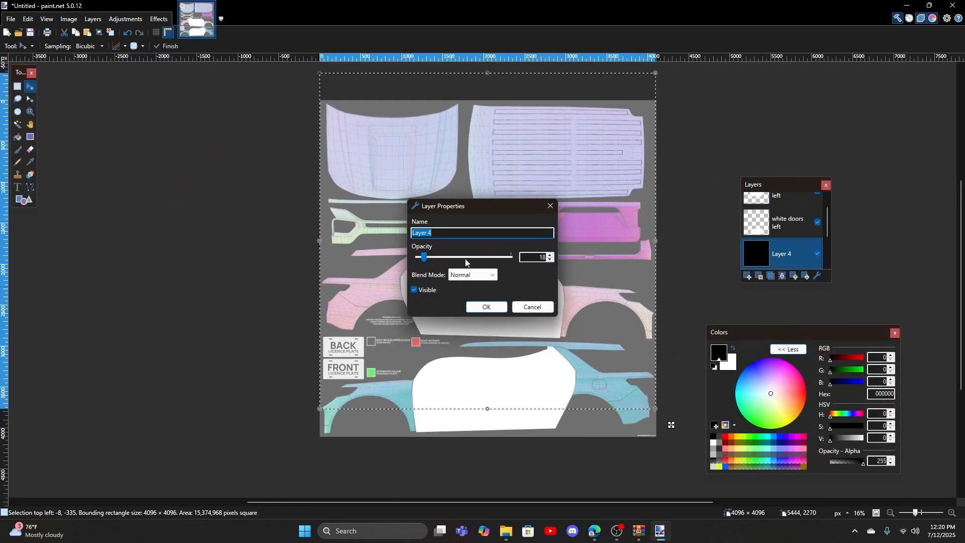
left_click_drag(423, 258, 550, 265)
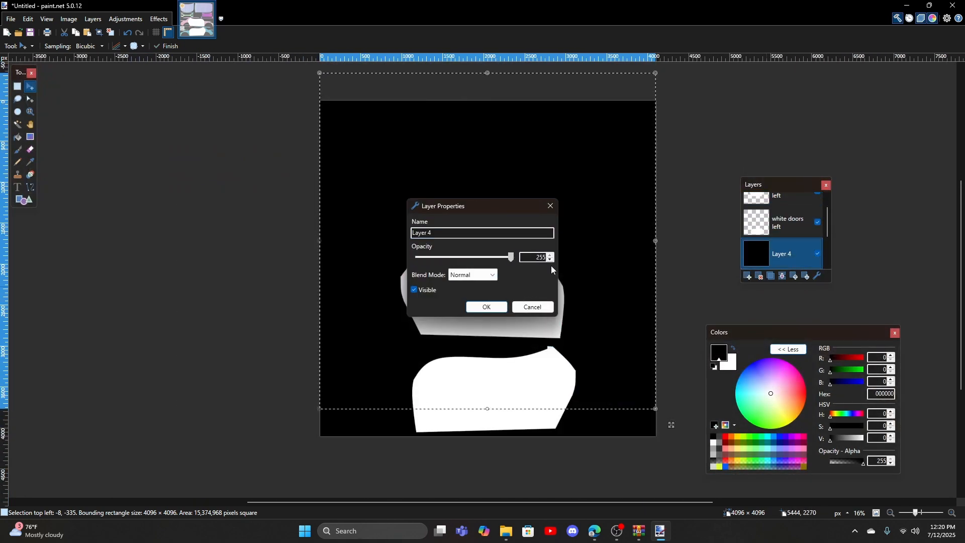
left_click(486, 307)
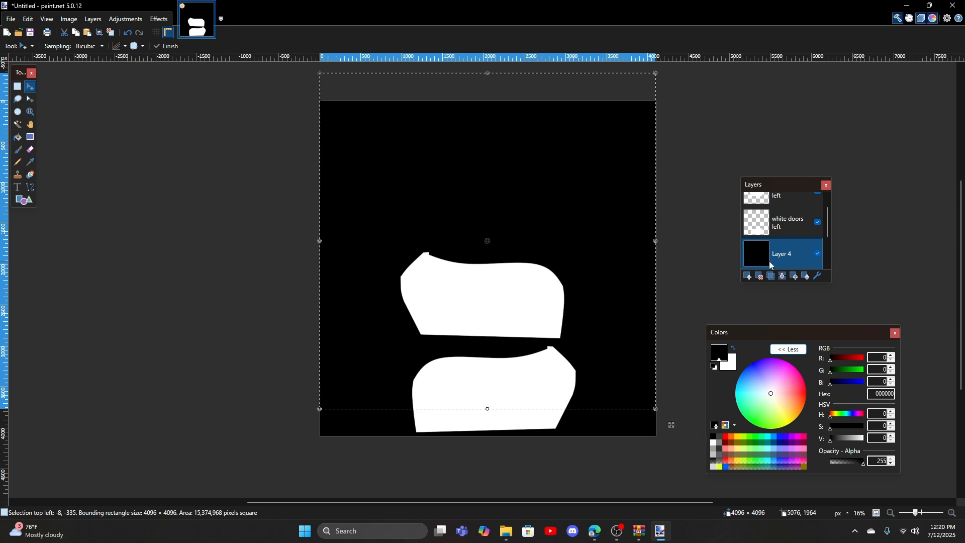
double_click(768, 260)
left_click_drag(511, 257, 442, 258)
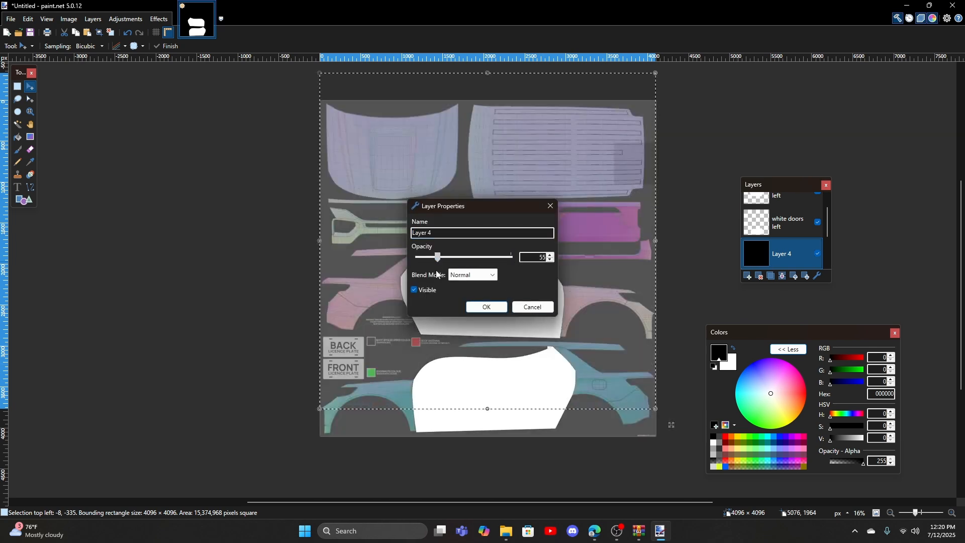
left_click(486, 306)
- Add a new layer above the two white door layers and clear the active selection
left_click(784, 220)
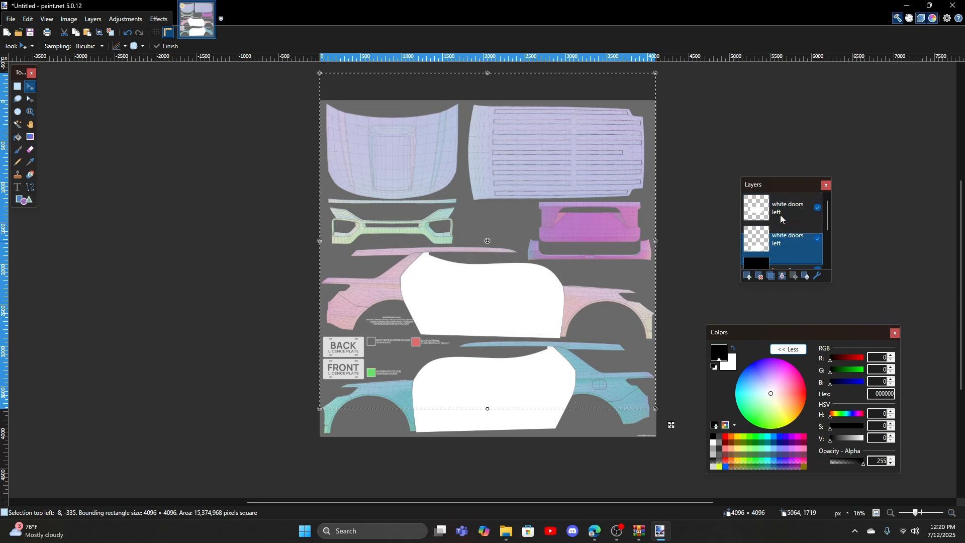
left_click(746, 276)
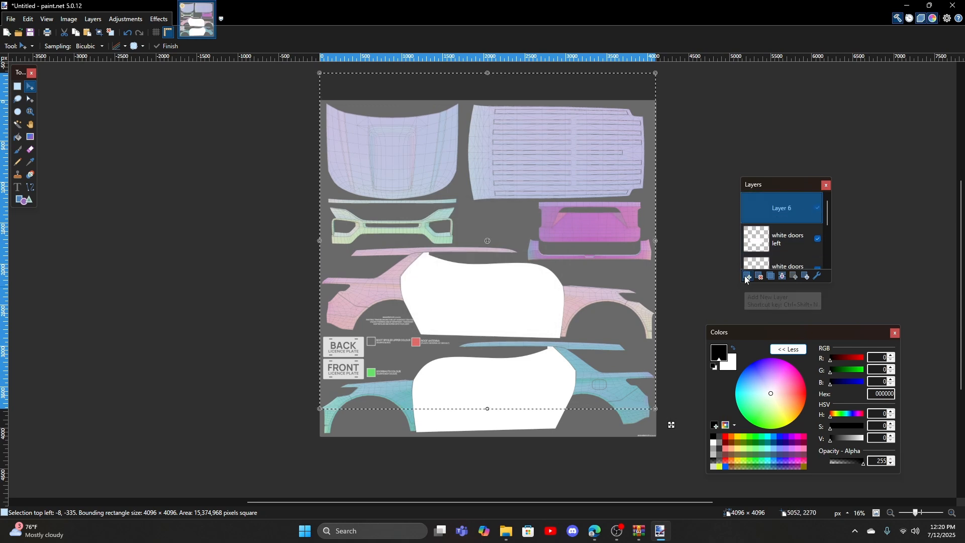
left_click(110, 34)
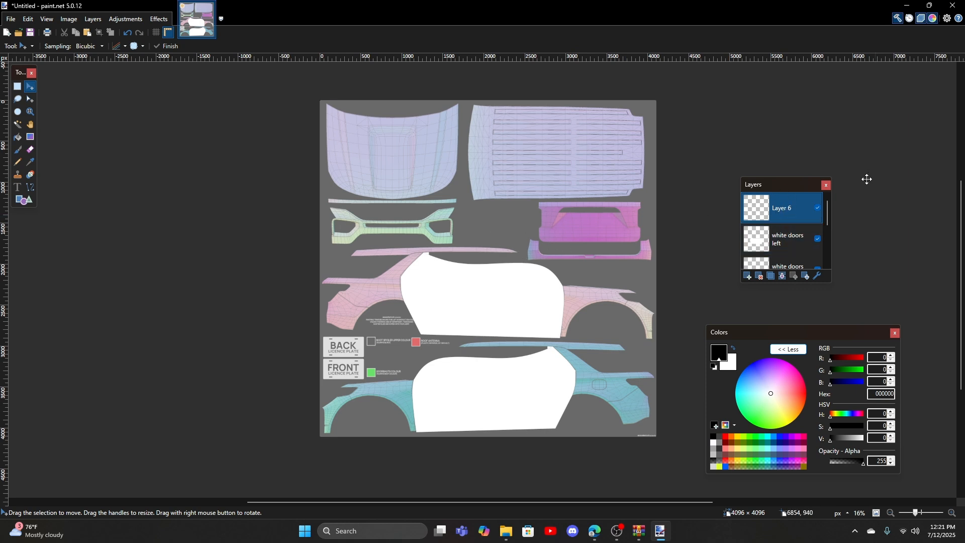
- Start a text entry on the upper white door shape with the Text tool
left_click(18, 189)
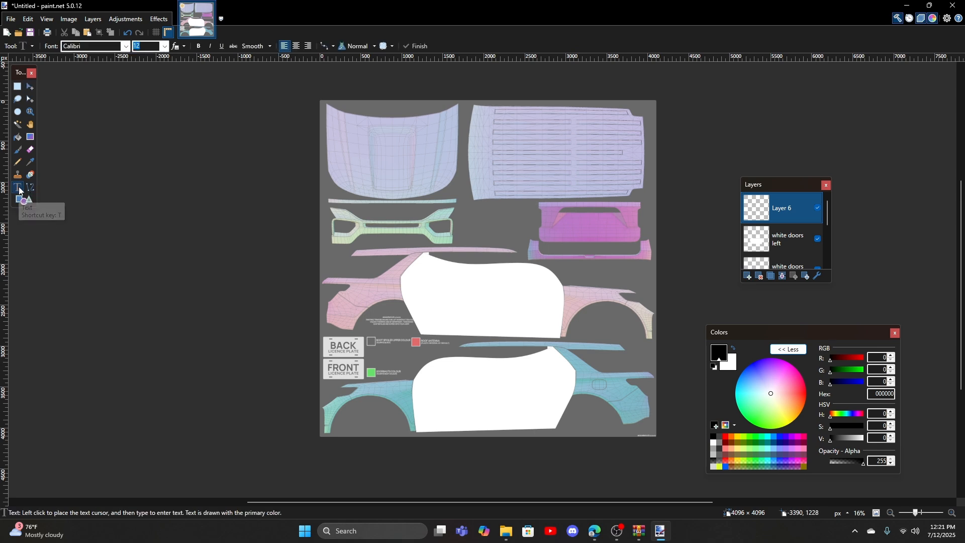
left_click(439, 302)
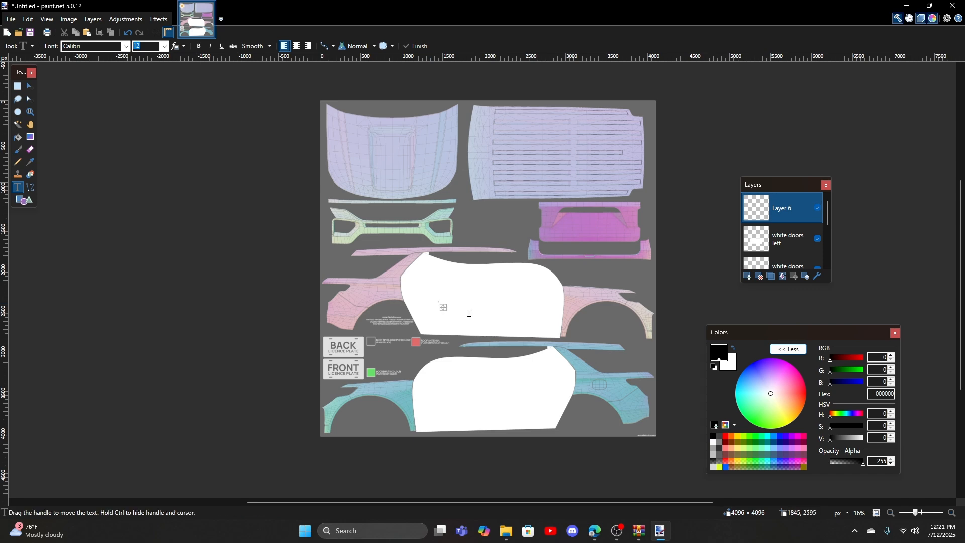
scroll(442, 307, "up", 6)
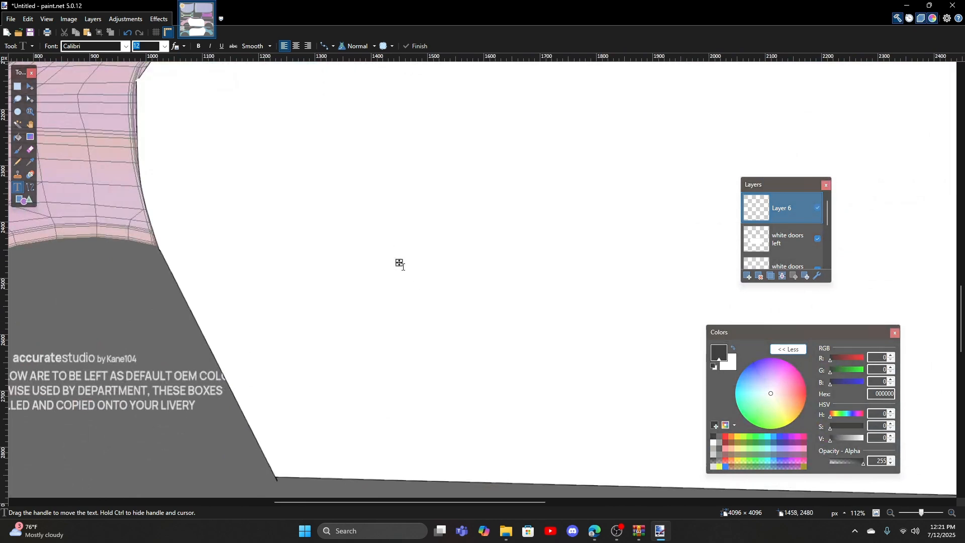
type("fsdfsfsdf")
key("BackSpace")
key("BackSpace")
key("BackSpace")
key("BackSpace")
key("BackSpace")
key("BackSpace")
key("BackSpace")
key("BackSpace")
- Set the font size of the door text to 192
left_click(164, 47)
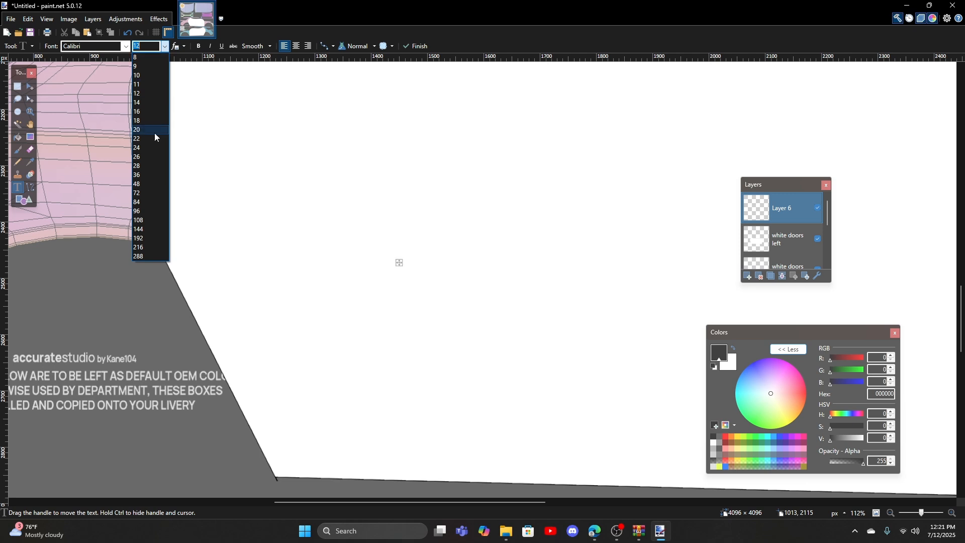
left_click(142, 239)
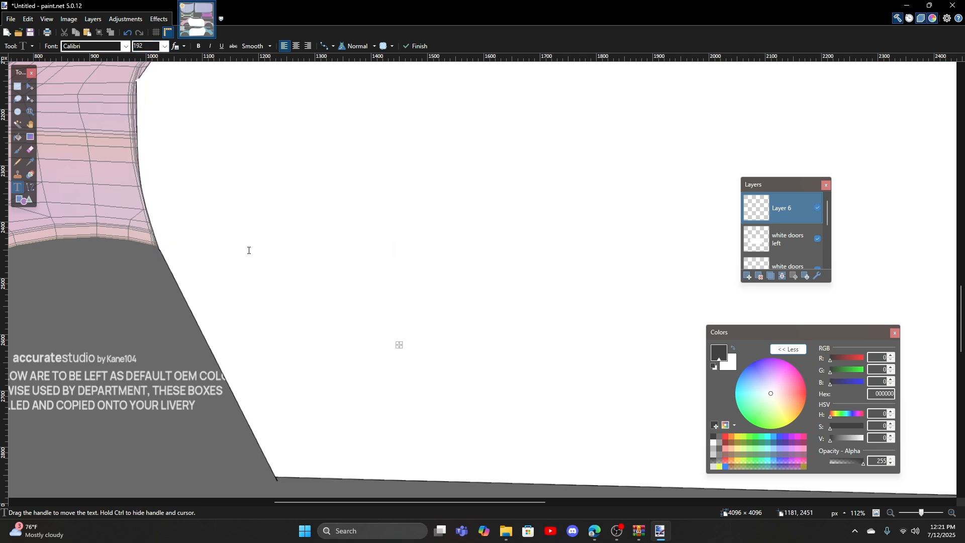
scroll(277, 262, "down", 5)
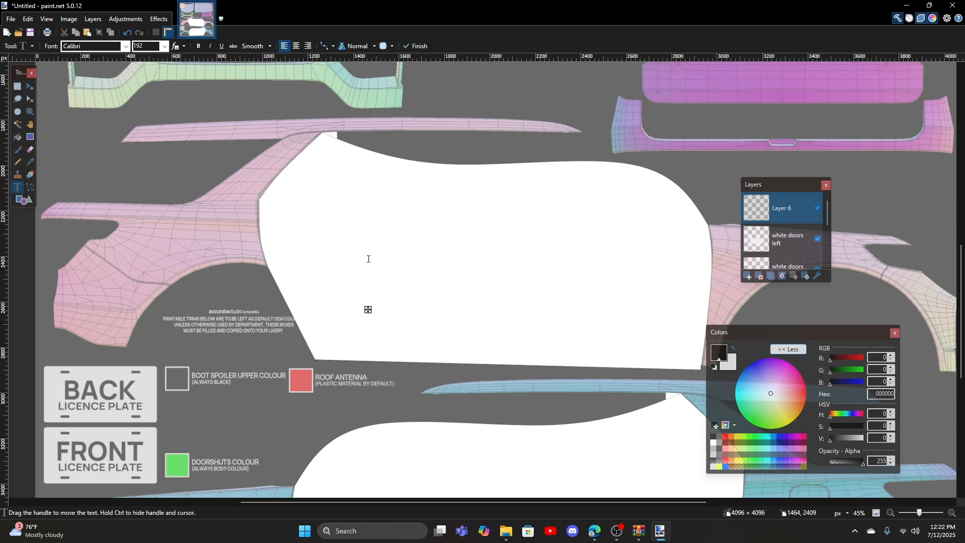
- Try the door text as "POLICE" in capitals and as "police" in lowercase, clearing each version
type("P")
key("BackSpace")
type("POLICE")
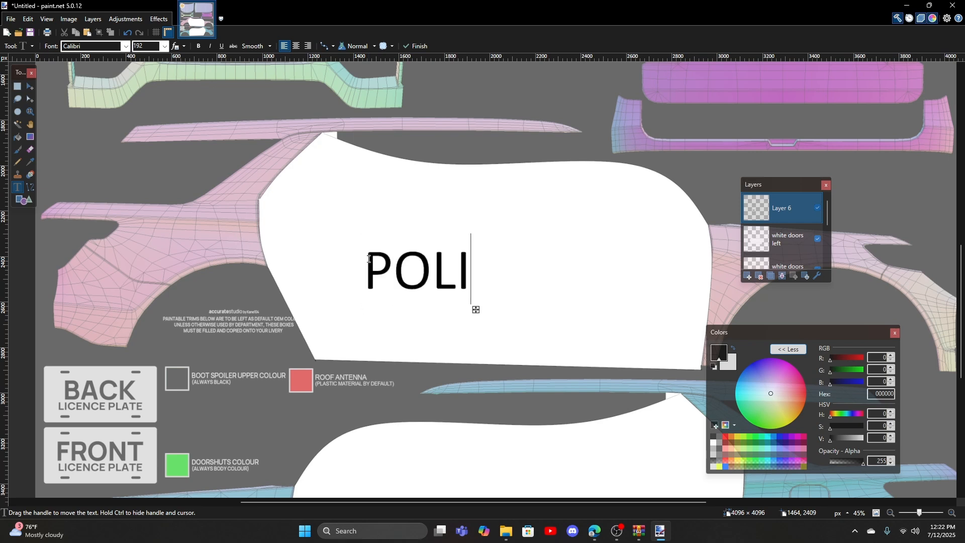
key("BackSpace")
key("BackSpace")
key("BackSpace")
key("BackSpace")
key("BackSpace")
key("BackSpace")
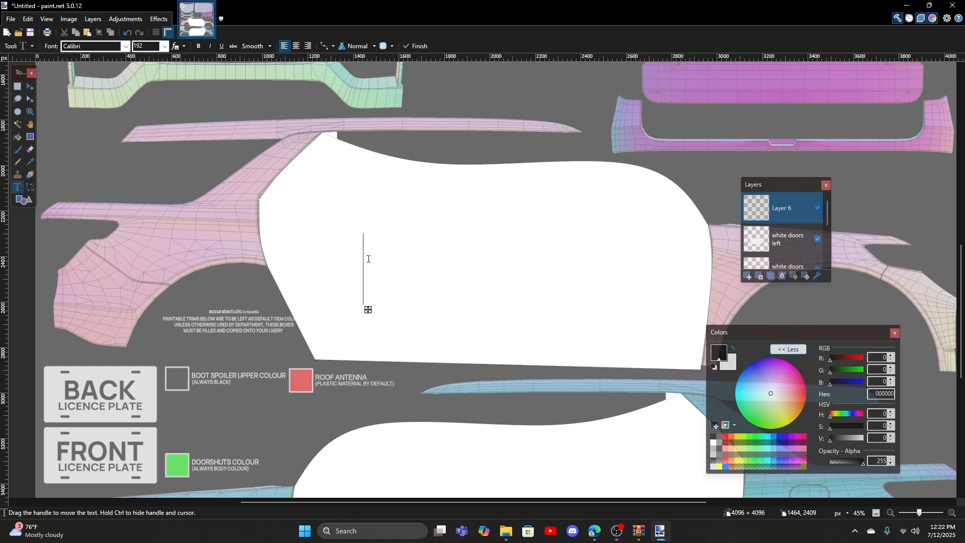
type("police")
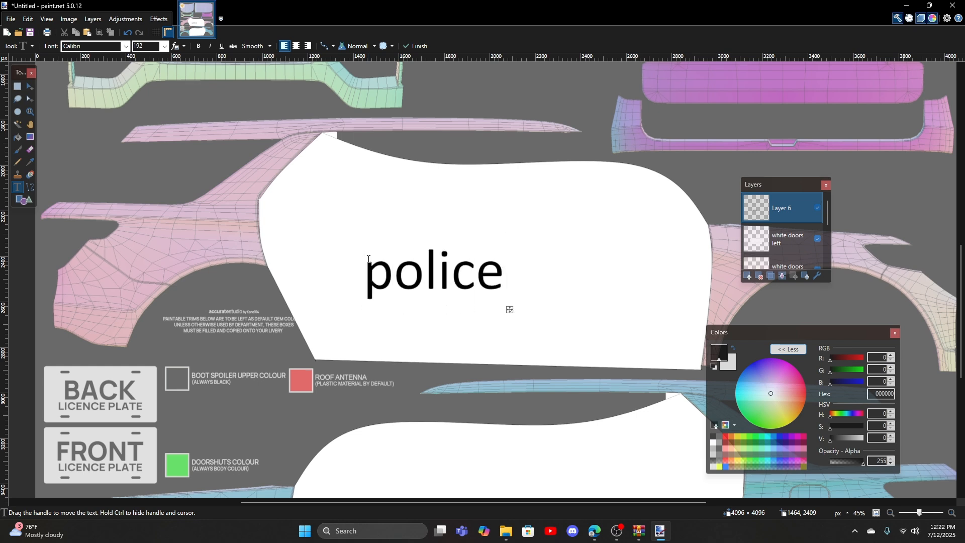
key("BackSpace")
key("BackSpace")
key("BackSpace")
key("BackSpace")
key("BackSpace")
key("BackSpace")
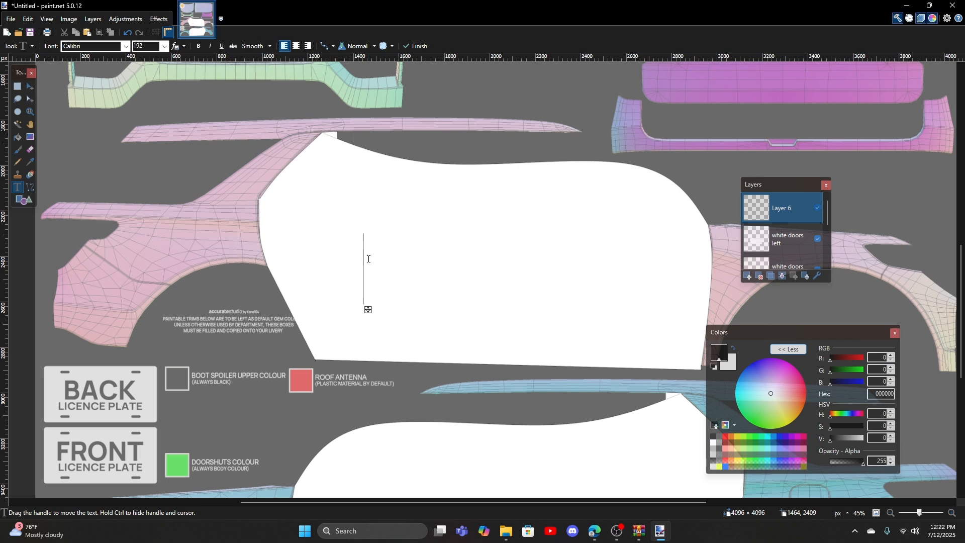
- Write "POLICE" on the upper white door shape and set its font to Impact
type("POLICE")
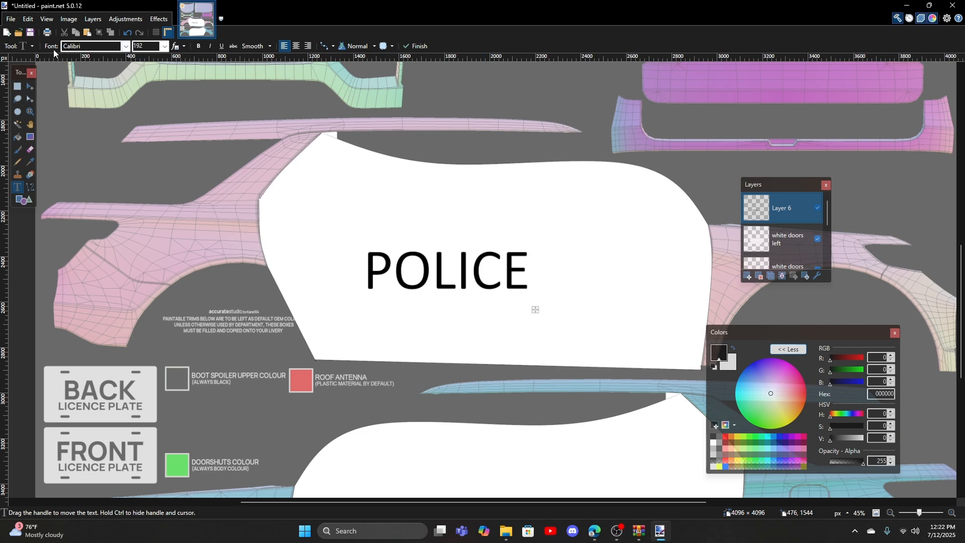
left_click(126, 46)
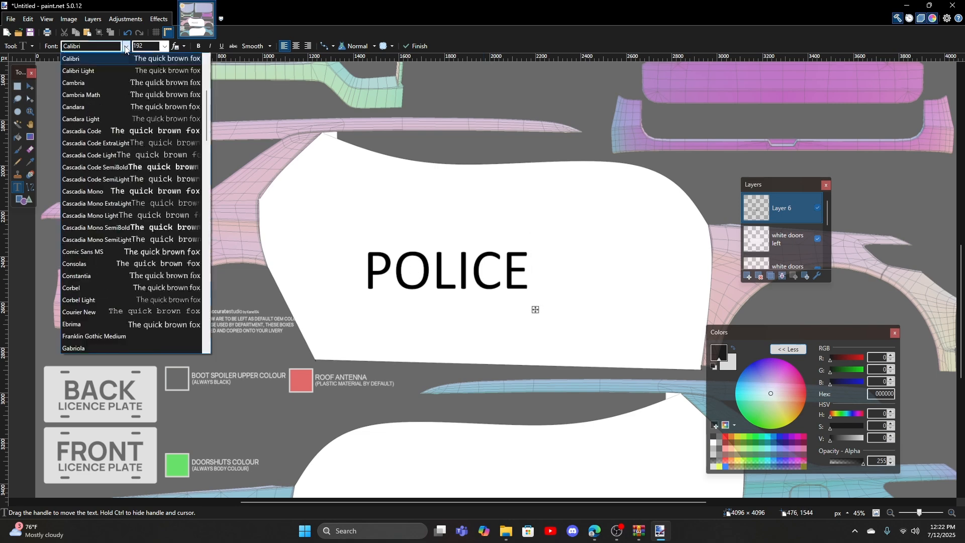
scroll(151, 329, "down", 6)
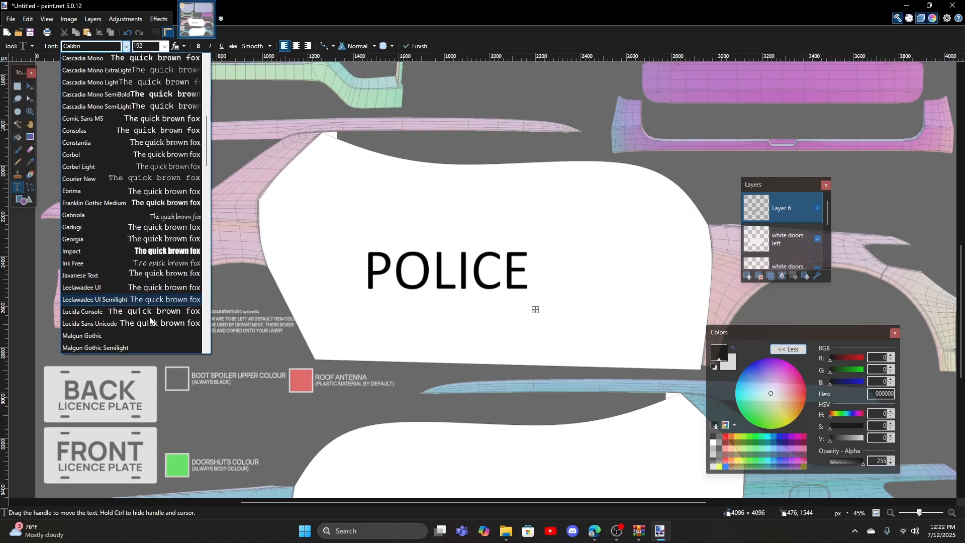
left_click(149, 168)
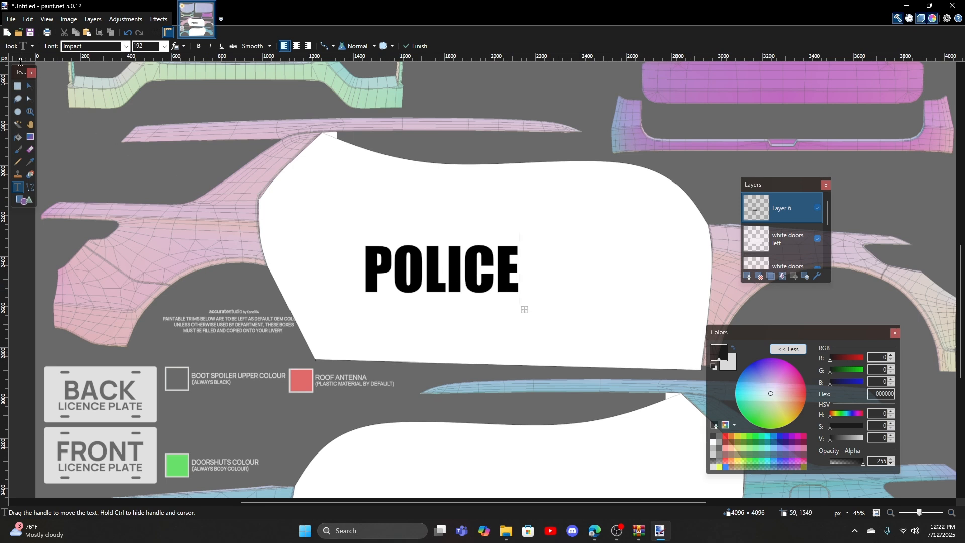
left_click(18, 86)
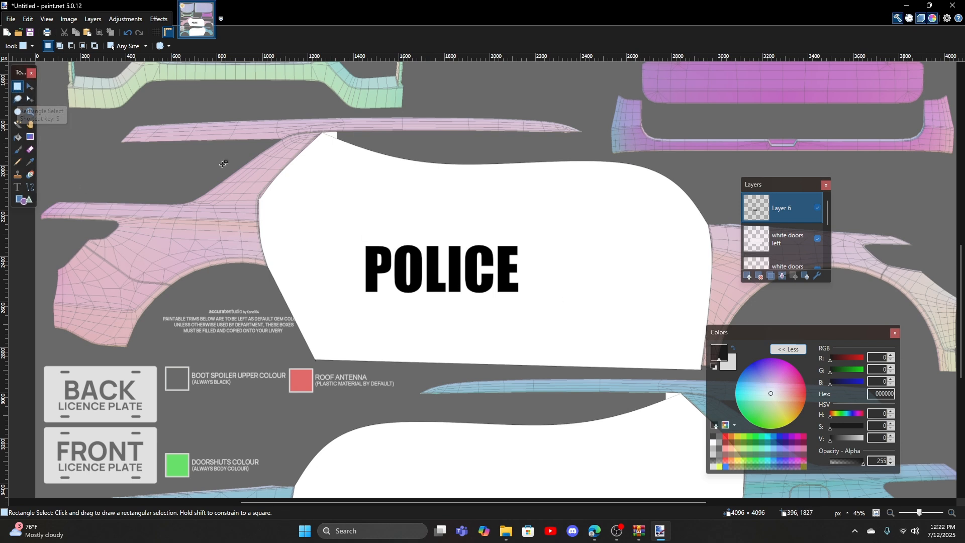
- Lower the opacity of the upper "white doors left" layer so the door template shows through
double_click(786, 245)
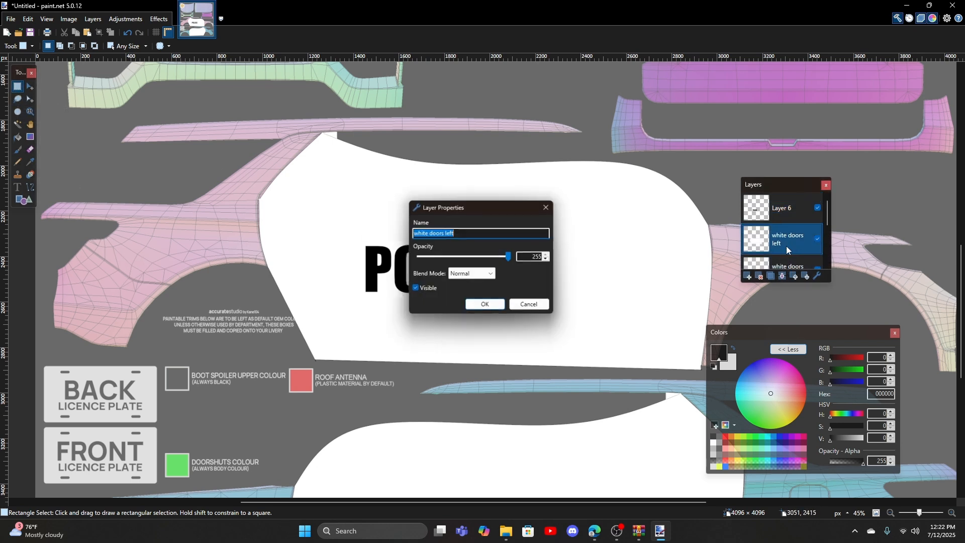
left_click(552, 304)
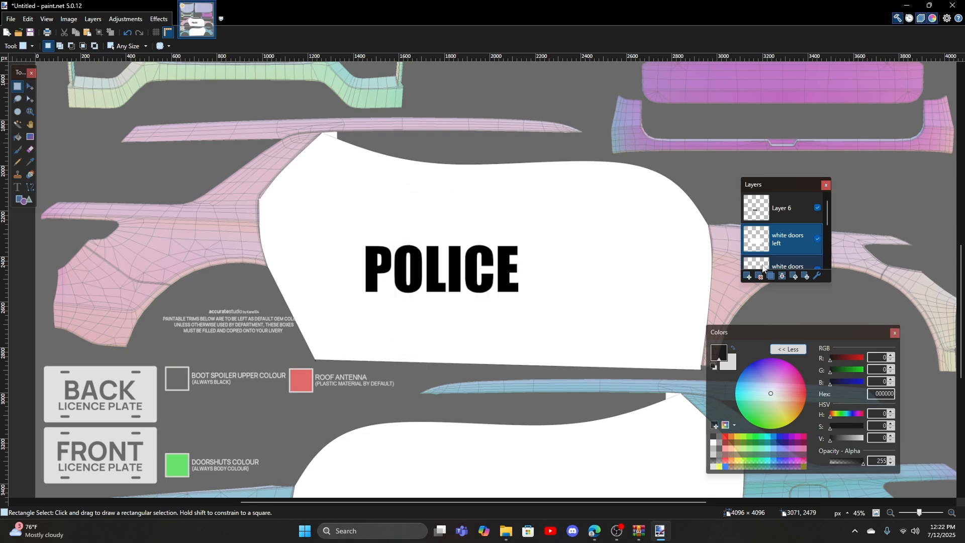
left_click(763, 266)
double_click(773, 228)
left_click_drag(510, 257, 437, 271)
left_click(486, 306)
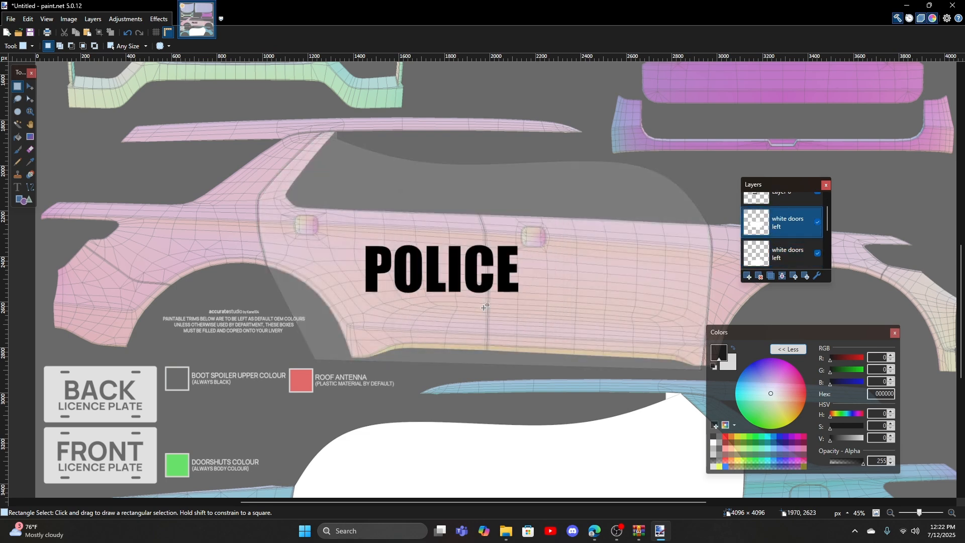
- Move the POLICE text on Layer 6 onto the front door, rotate it about -2.66° along the body line, and deselect it
left_click(774, 196)
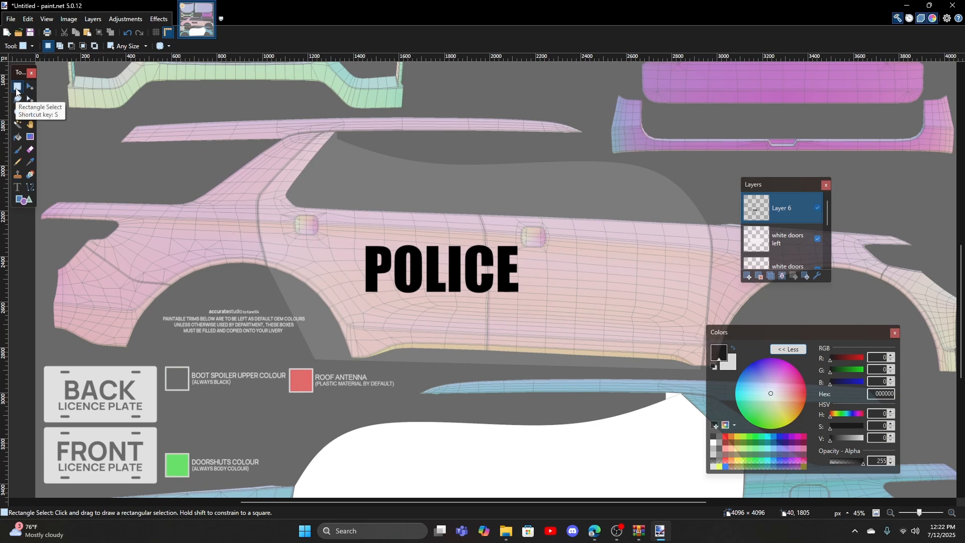
left_click_drag(345, 234, 537, 311)
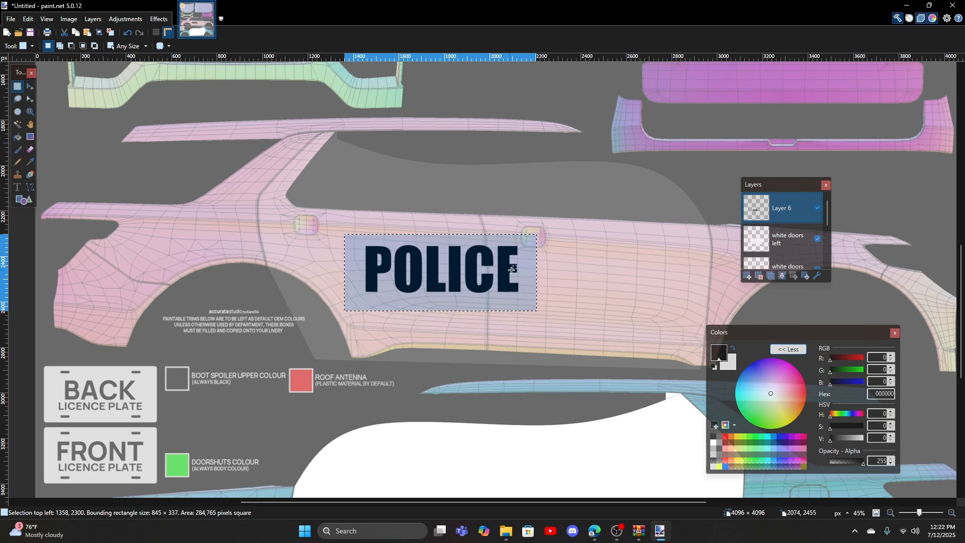
left_click(29, 87)
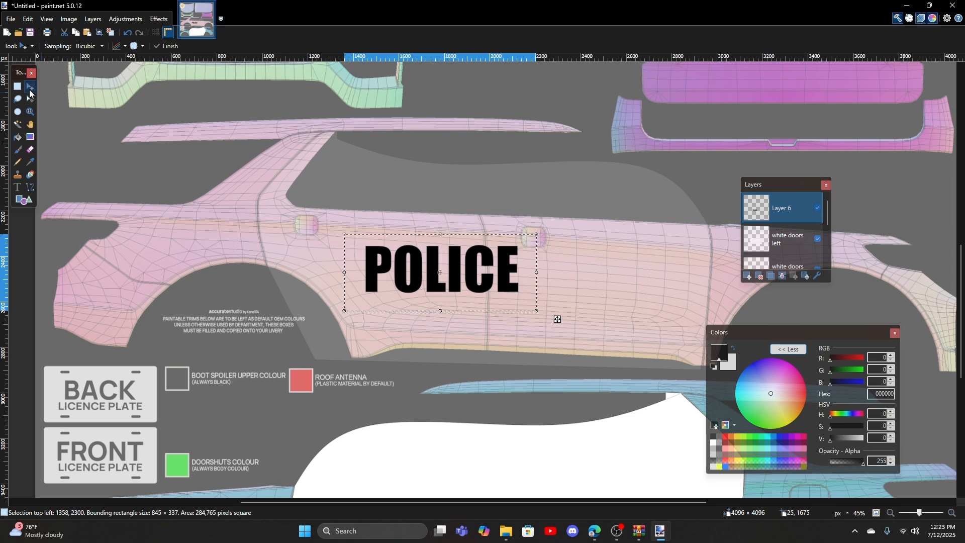
left_click_drag(393, 265, 525, 277)
scroll(634, 289, "up", 2)
left_click_drag(658, 284, 674, 305)
scroll(674, 305, "down", 3)
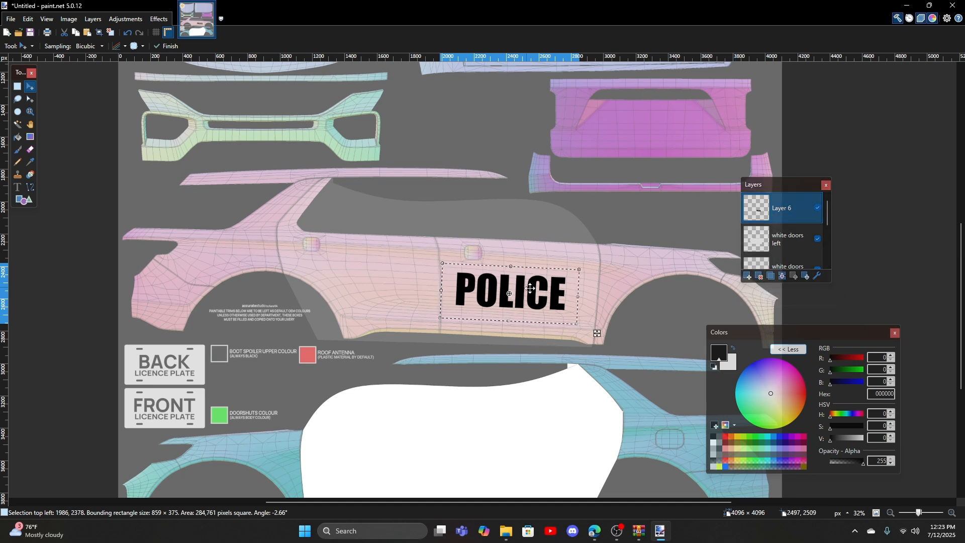
left_click(112, 33)
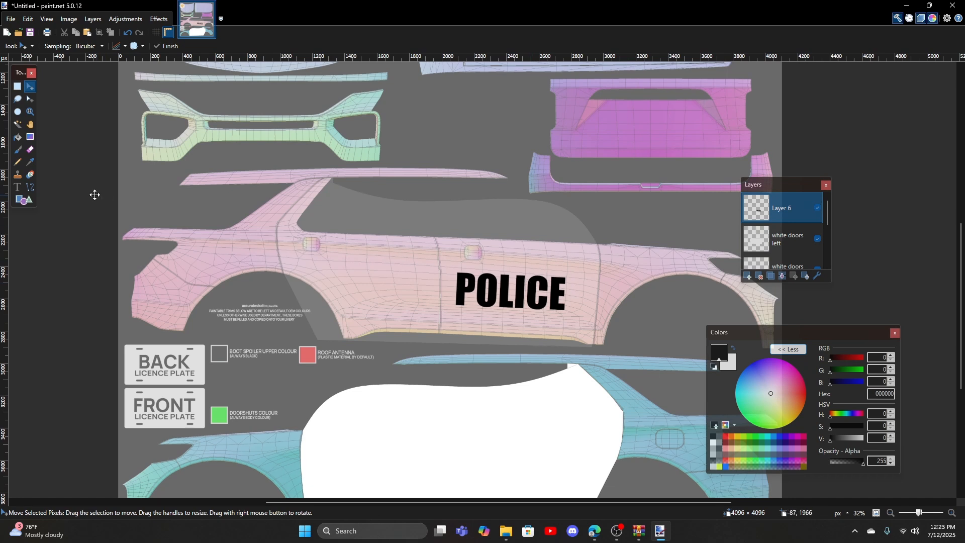
- Start a text entry just above the POLICE lettering and set the font size to 48
left_click(19, 187)
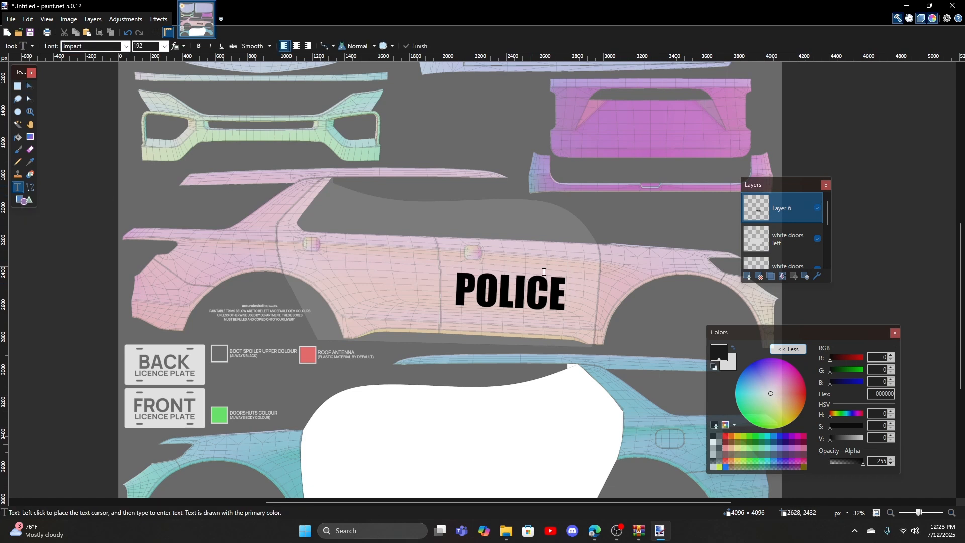
left_click(517, 263)
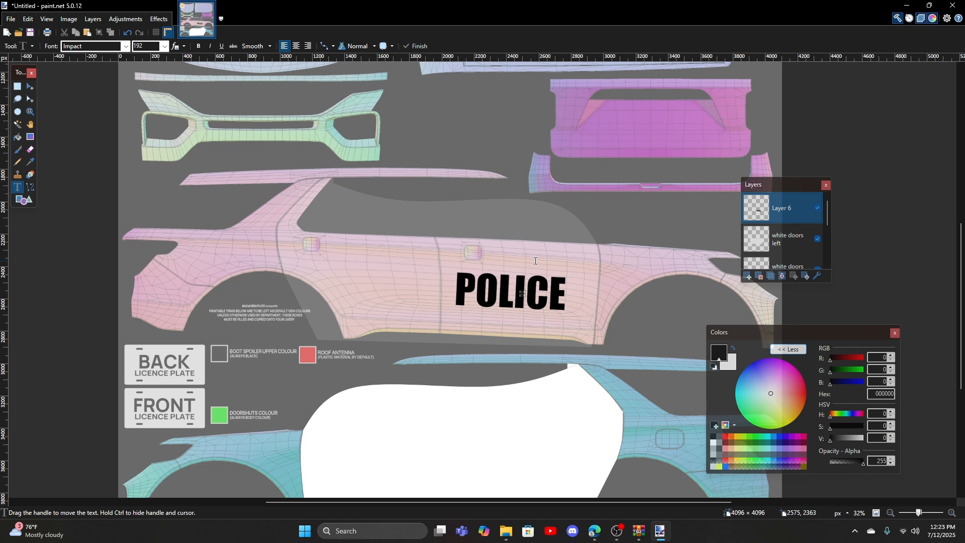
left_click(164, 47)
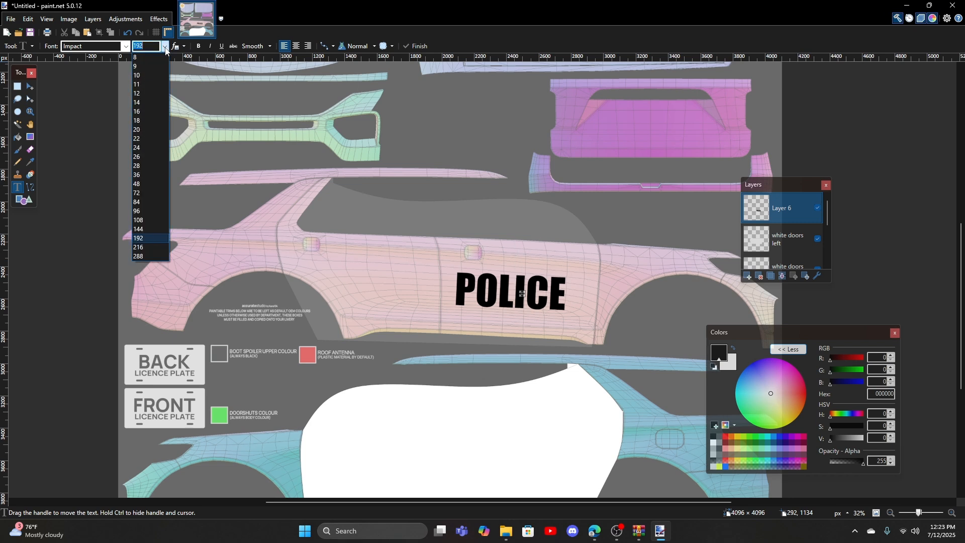
left_click(142, 121)
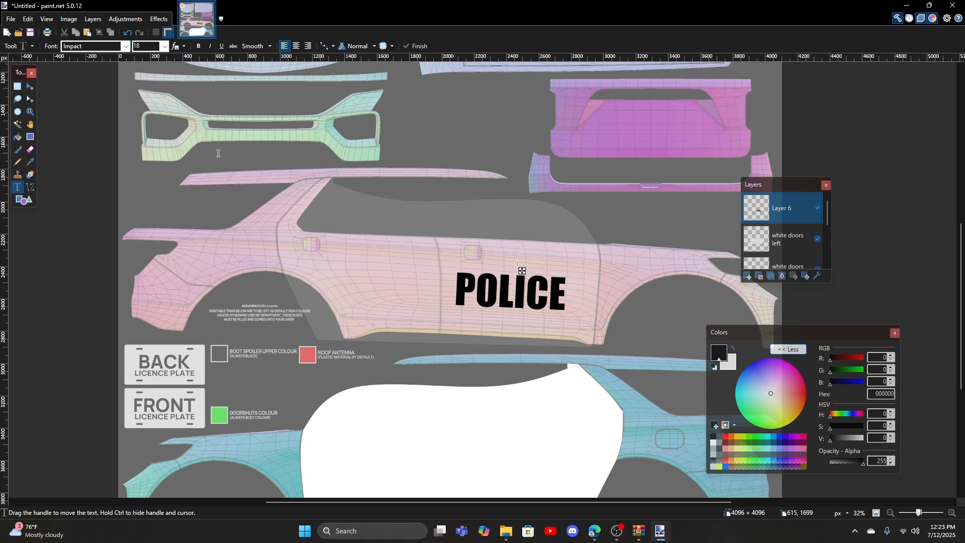
left_click(164, 46)
left_click(149, 167)
left_click(164, 46)
left_click(158, 175)
left_click(165, 47)
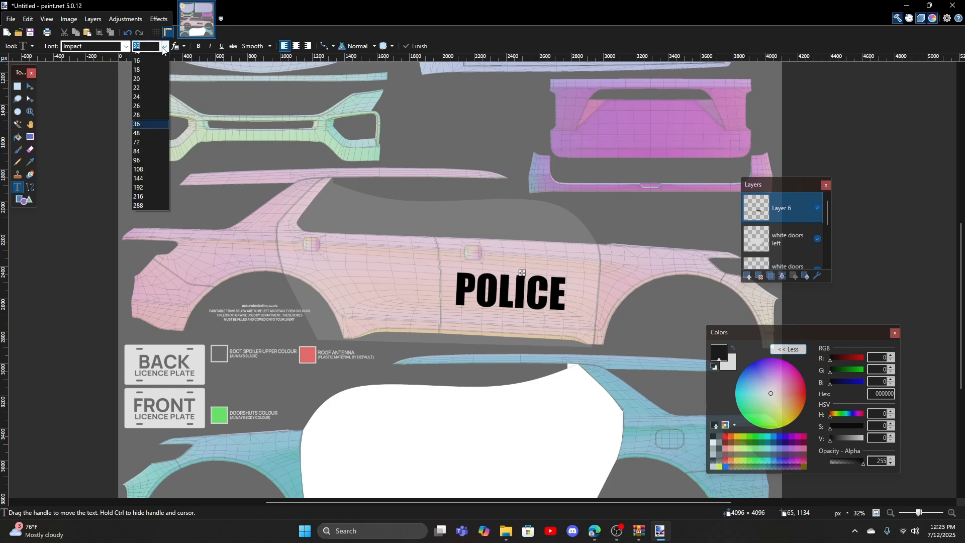
left_click(151, 185)
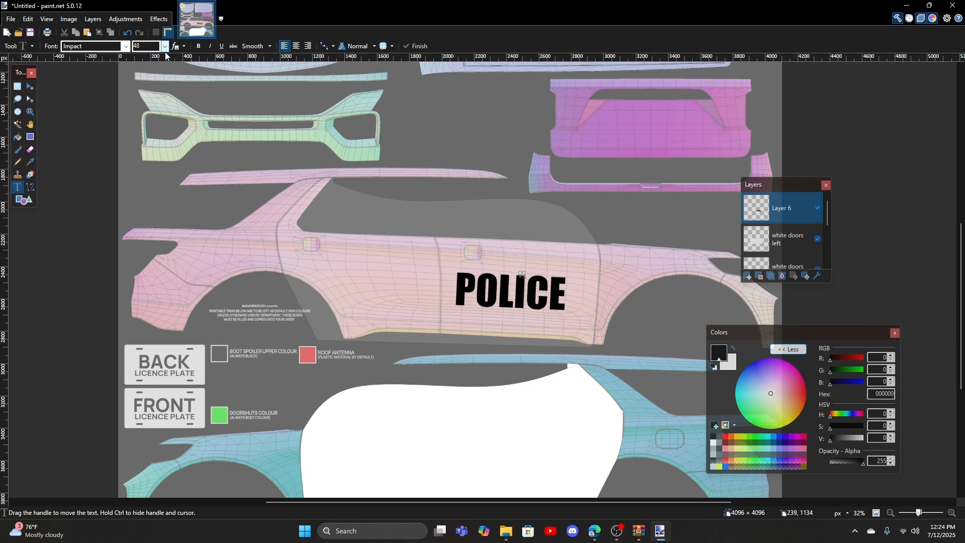
- Write "GRAPESEED" above the POLICE lettering and set its font size to 84
type("g")
key("BackSpace")
type("GRAPESEED")
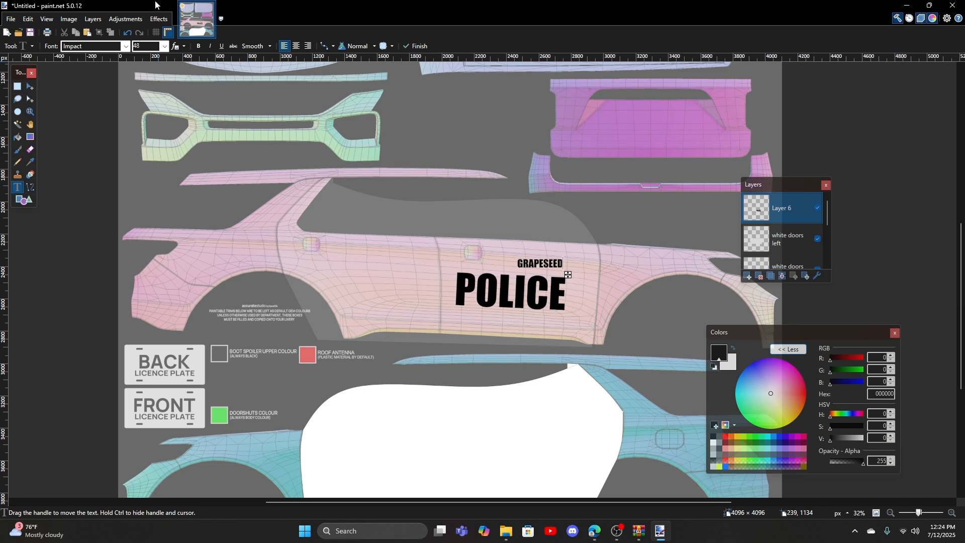
left_click(164, 46)
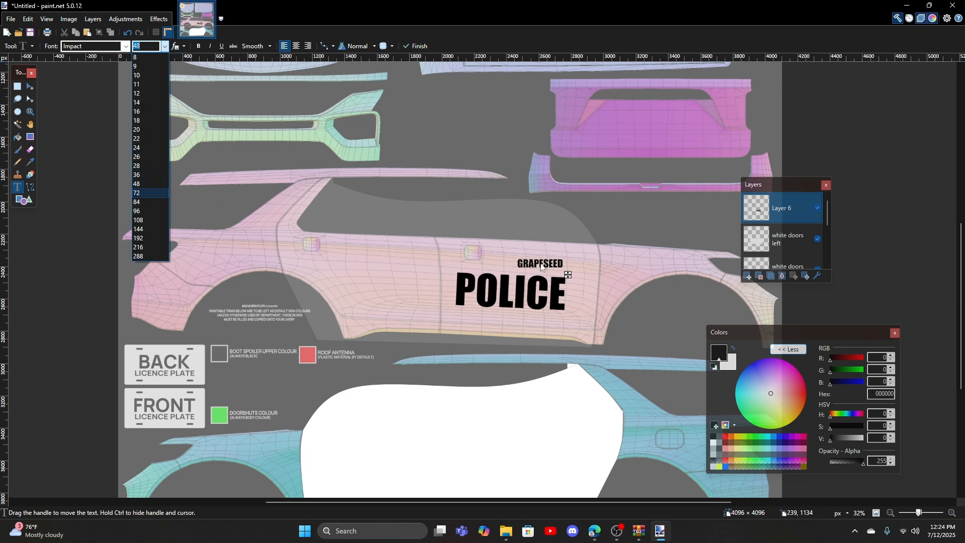
left_click(145, 201)
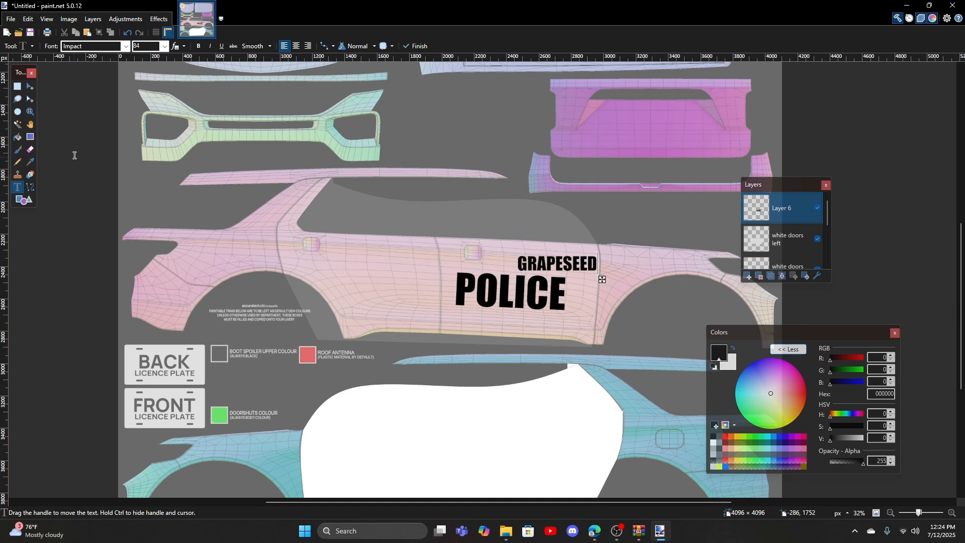
- Select the GRAPESEED text with a rectangle of about 518 × 113 pixels, ready for moving its pixels
left_click(30, 87)
left_click(18, 86)
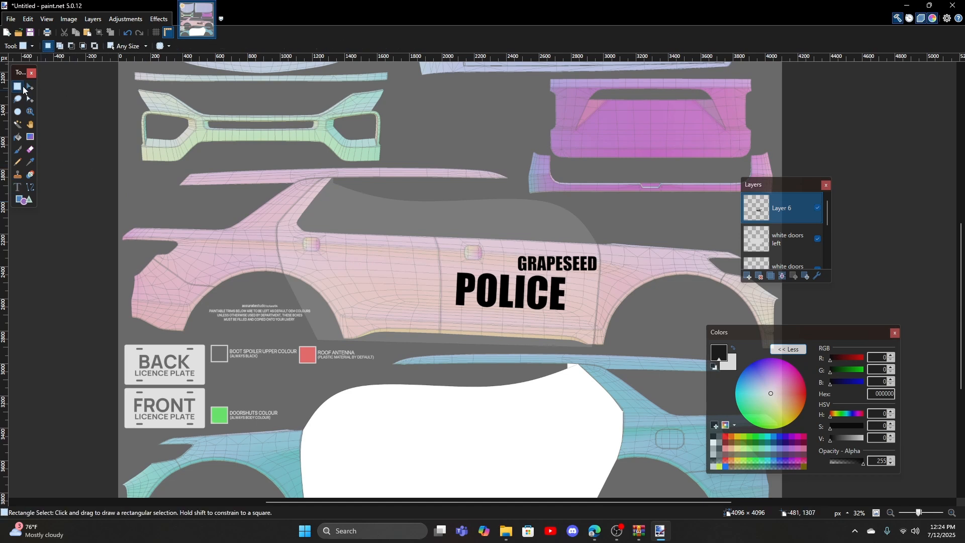
scroll(598, 266, "up", 3)
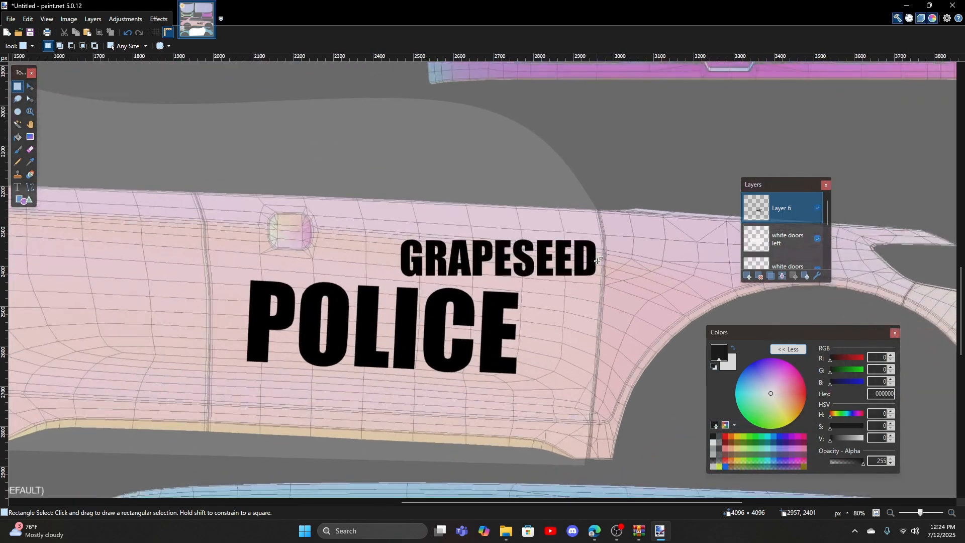
left_click_drag(597, 234, 542, 287)
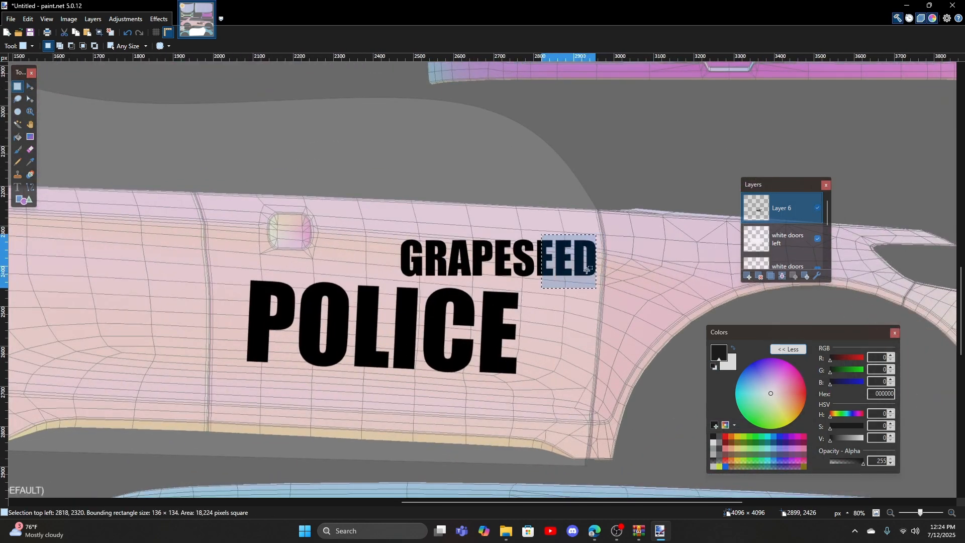
left_click_drag(601, 236, 394, 281)
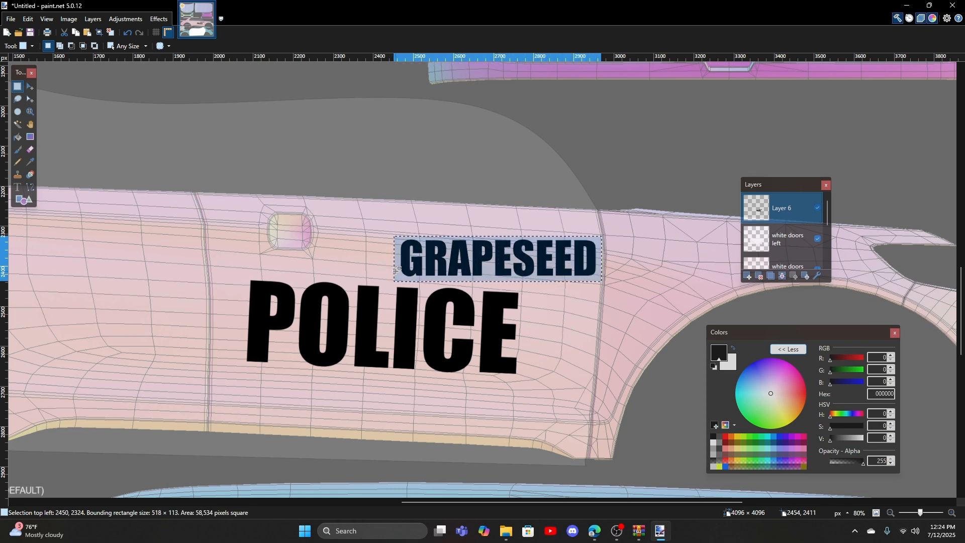
left_click(30, 88)
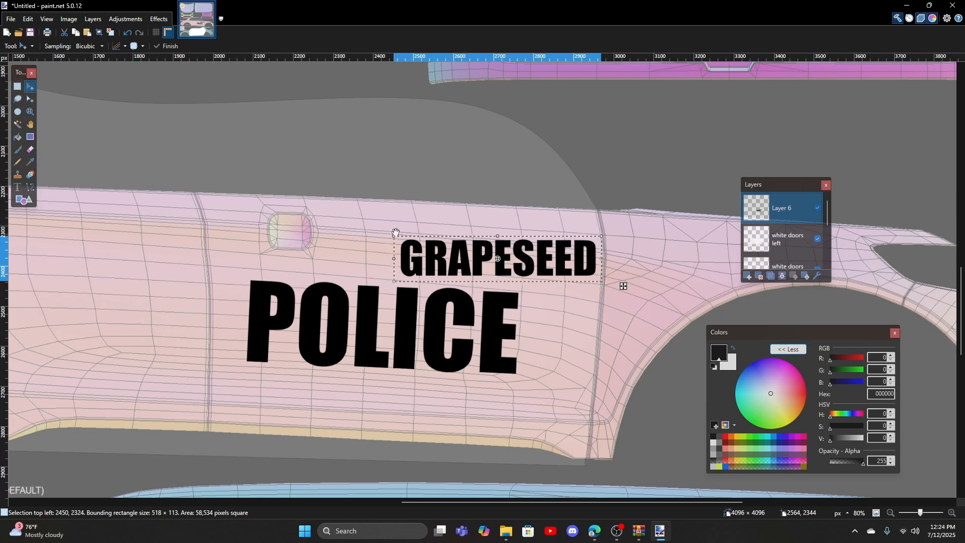
- Move GRAPESEED directly above POLICE with their right ends aligned, tilt it about -2.69° to match, and deselect it
left_click_drag(557, 260, 482, 270)
scroll(489, 273, "down", 4, "ctrl")
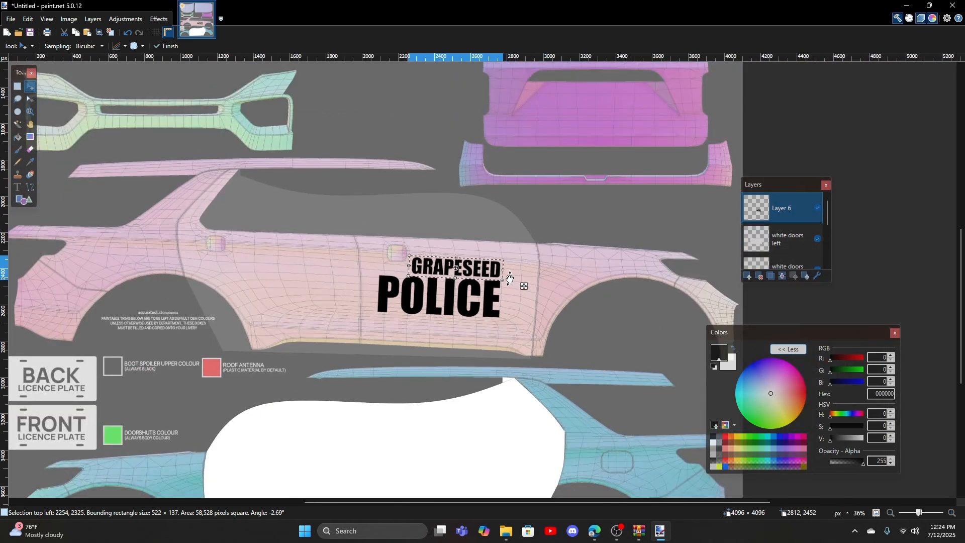
left_click(110, 32)
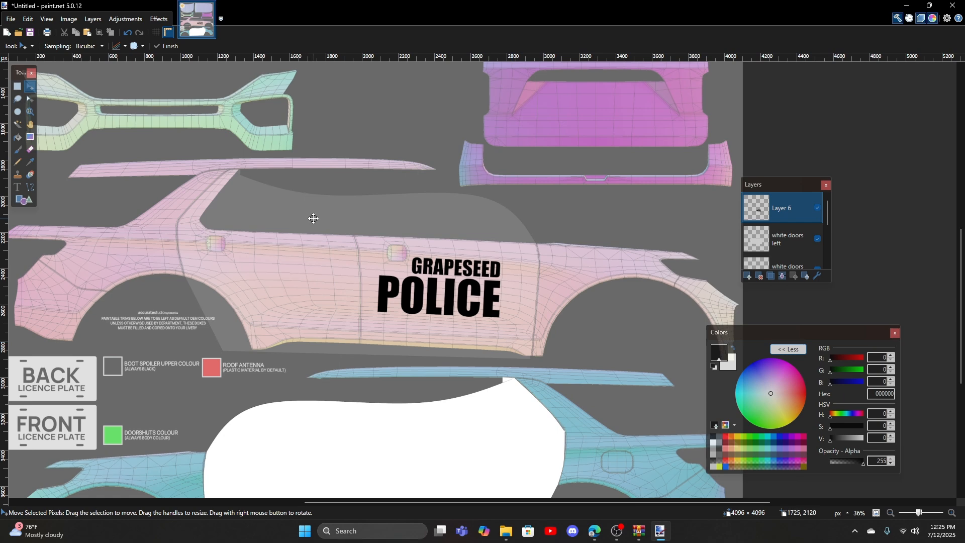
- Lower the opacity of the layer holding the solid white door shape on the lower car side to 51
scroll(447, 300, "down", 3)
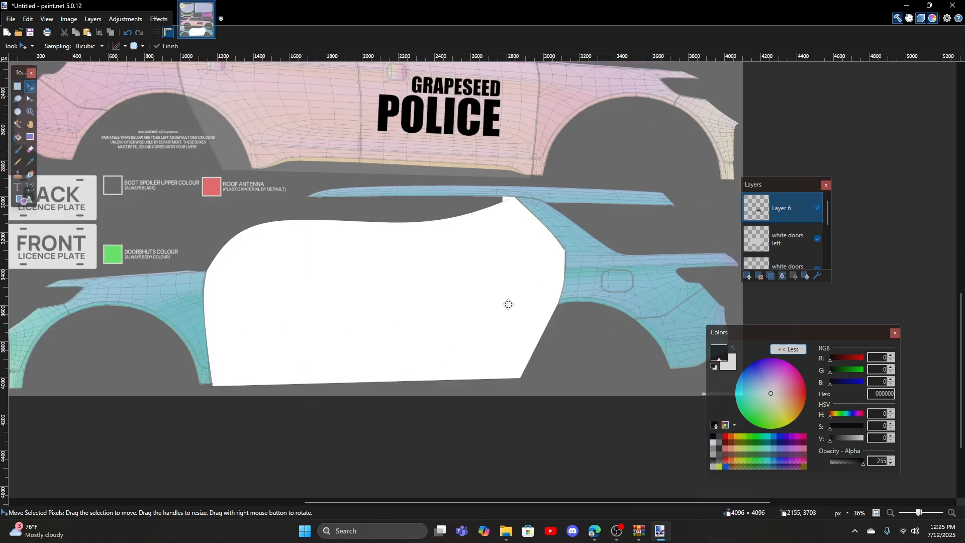
double_click(779, 247)
left_click_drag(510, 257, 436, 257)
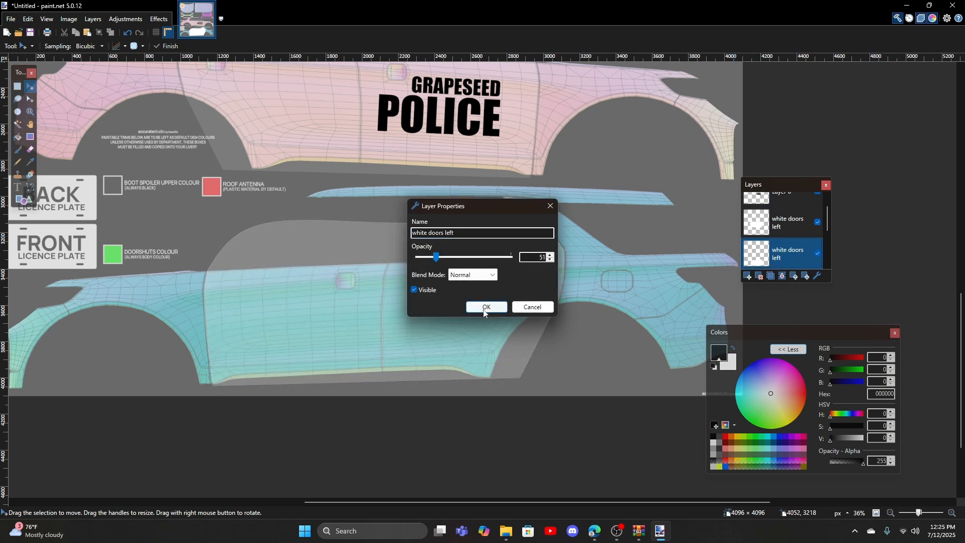
left_click(485, 307)
- Rename Layer 6 as "POLICE RIGHT ISDE"
scroll(778, 223, "up", 1)
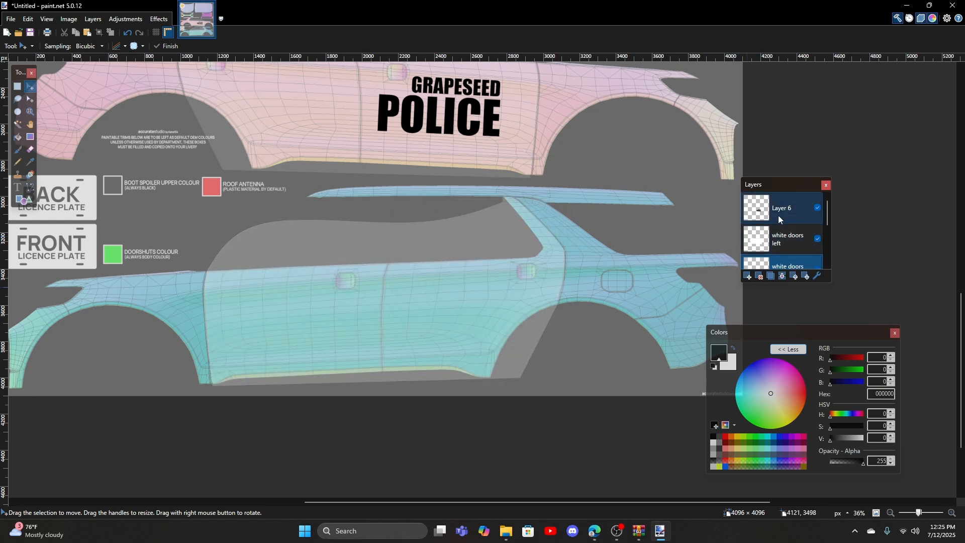
left_click(778, 215)
double_click(778, 208)
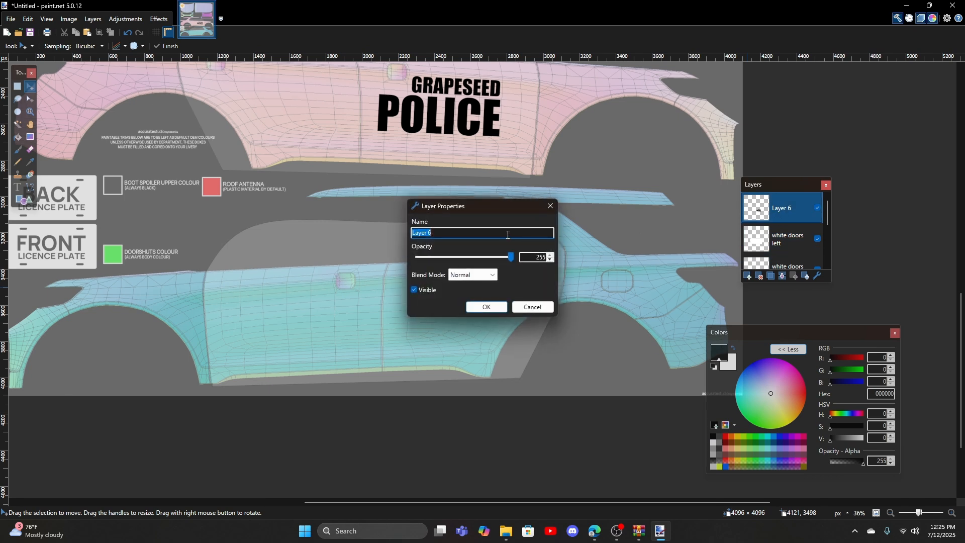
type("POLICE RIGHT ISDE")
key("Return")
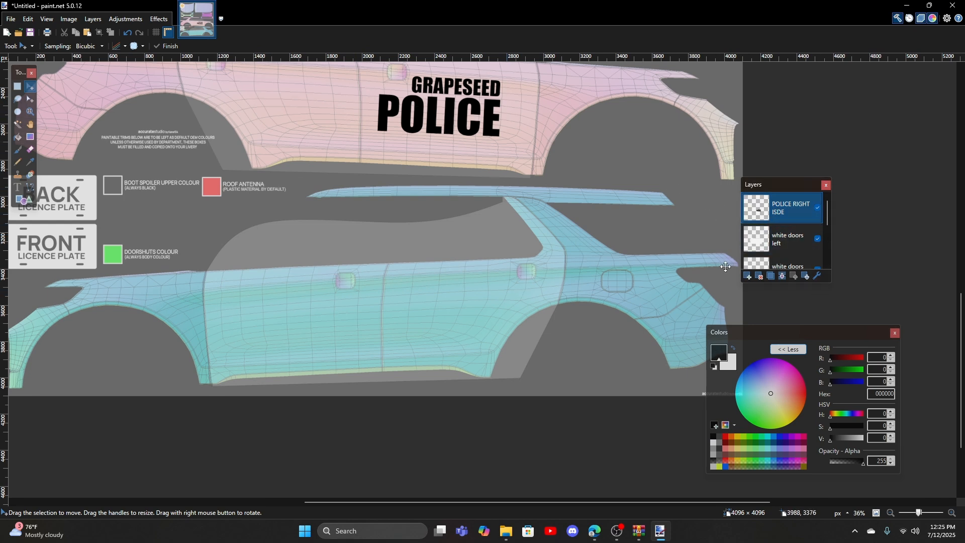
- Duplicate the POLICE RIGHT ISDE layer and place the copied lettering on the lower car side's front door, rotated about 5° to follow the body lines
left_click(772, 276)
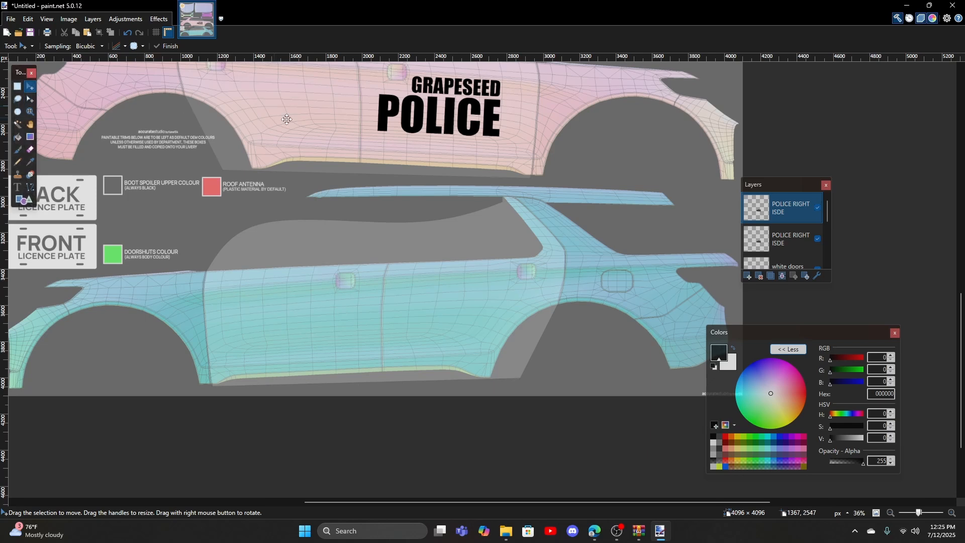
key("ctrl+a")
left_click_drag(442, 118, 313, 301)
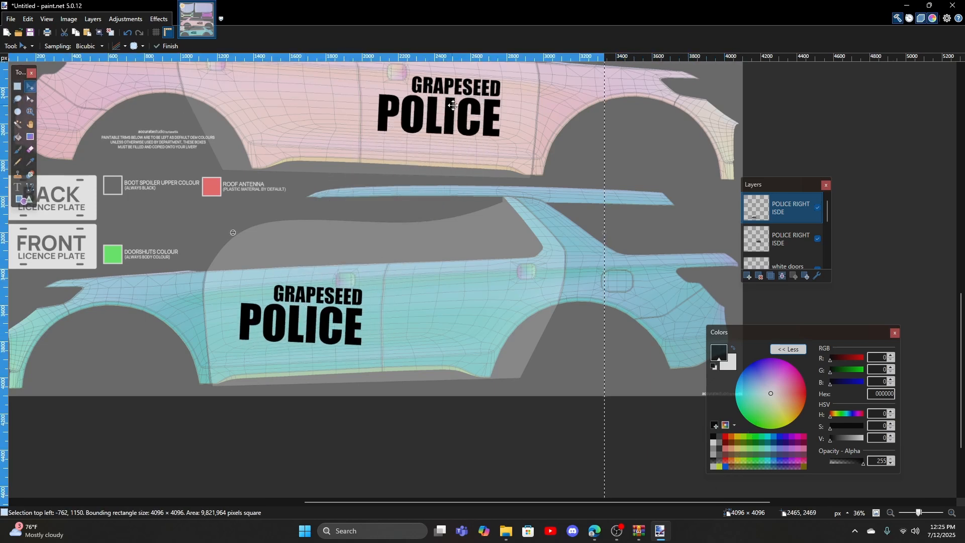
mouse_move(282, 334)
left_mouse_down()
mouse_move(270, 329)
mouse_move(285, 334)
mouse_move(303, 322)
mouse_move(294, 338)
left_mouse_up()
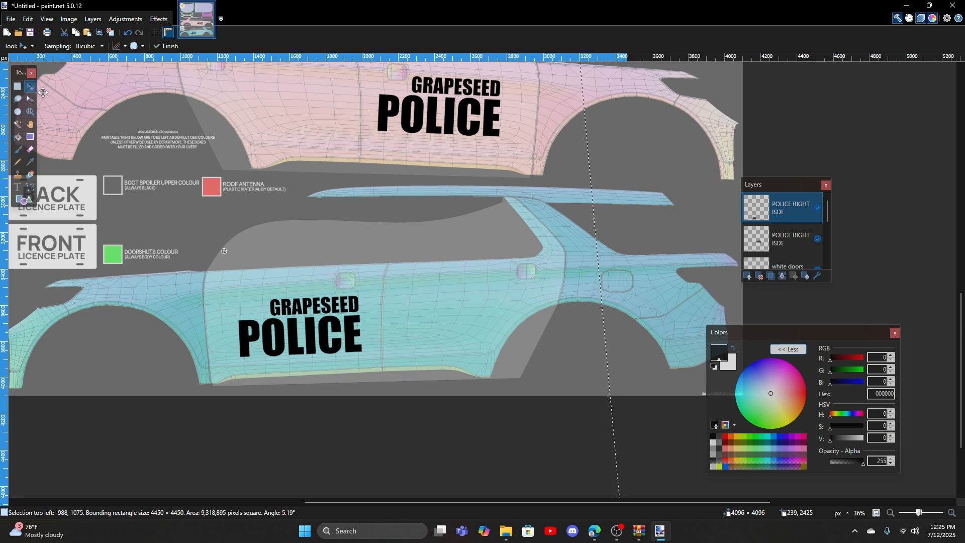
left_click(18, 87)
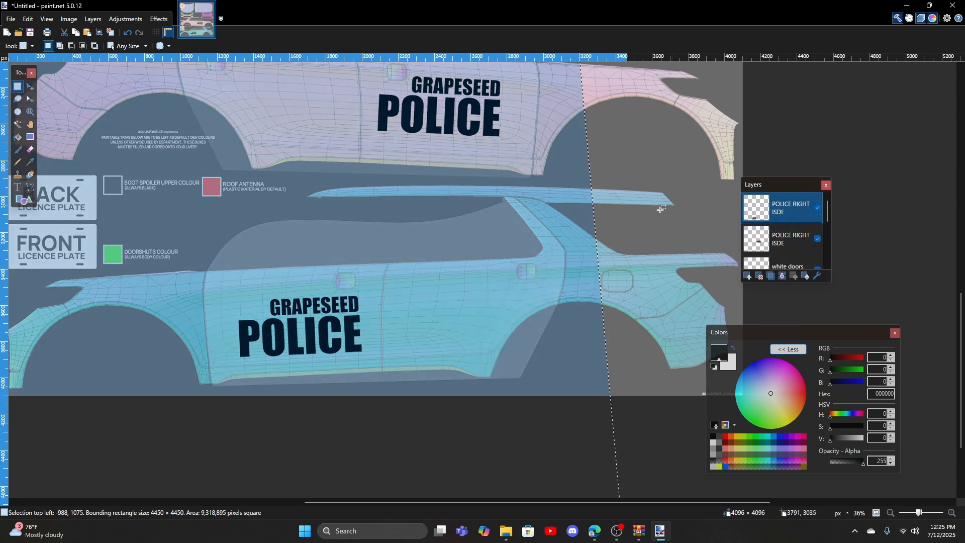
left_click(110, 34)
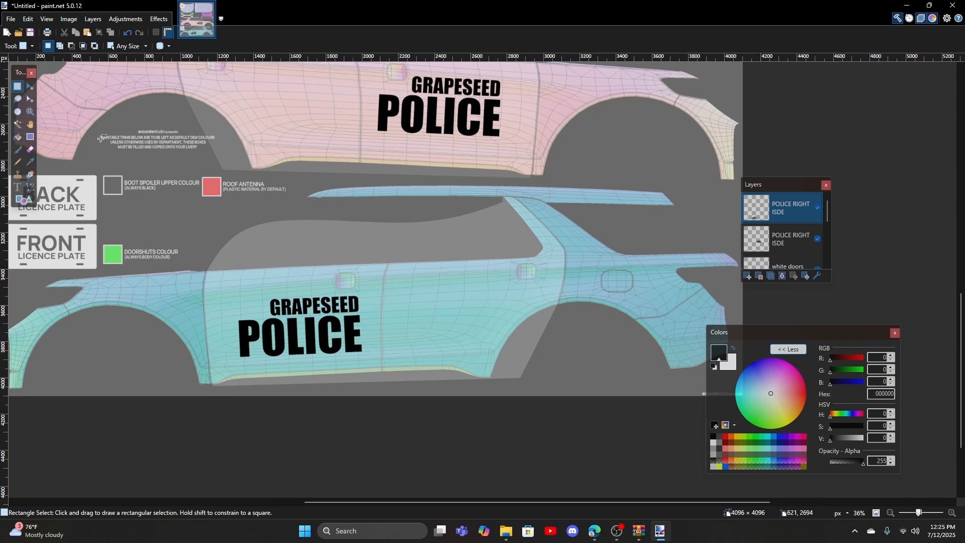
left_click(30, 87)
left_click_drag(335, 346, 325, 344)
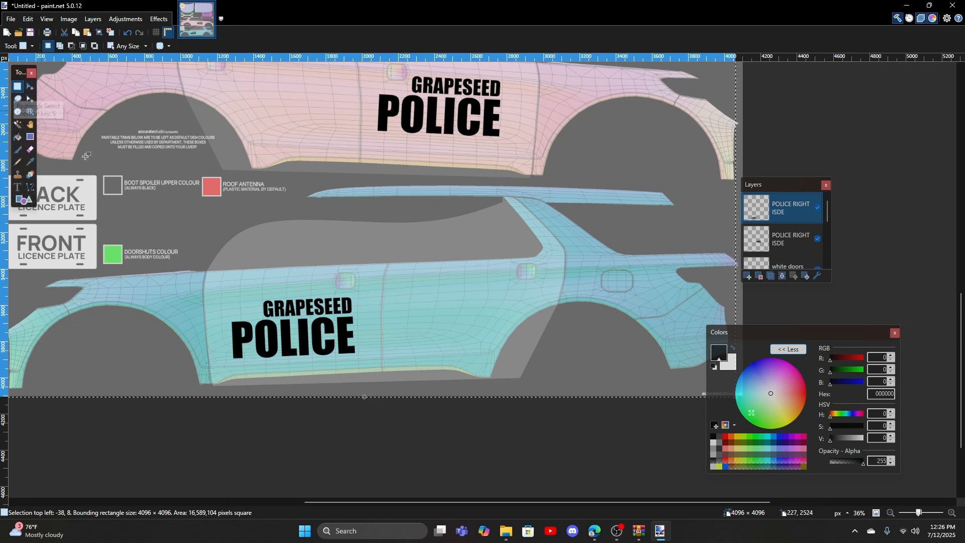
key("s")
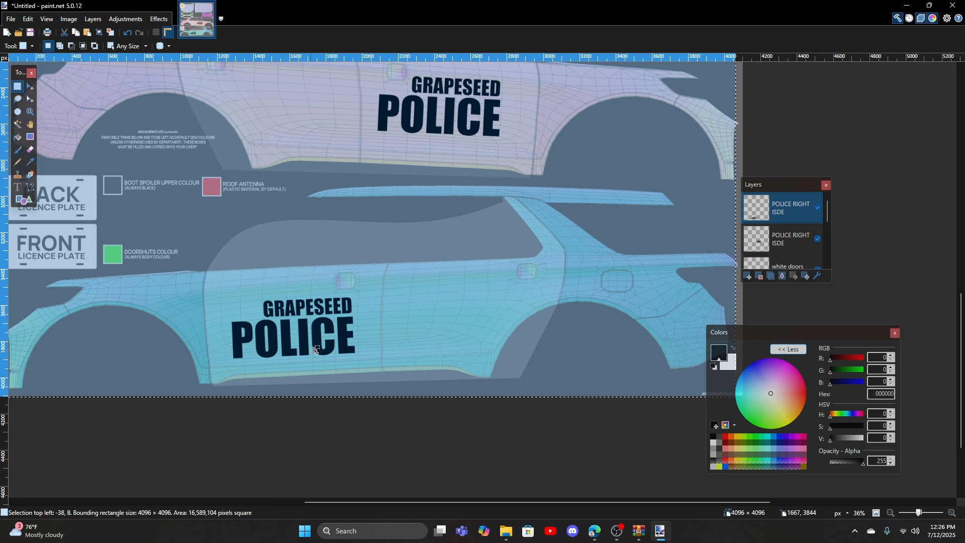
scroll(329, 348, "up", 4)
left_click_drag(419, 219, 181, 275)
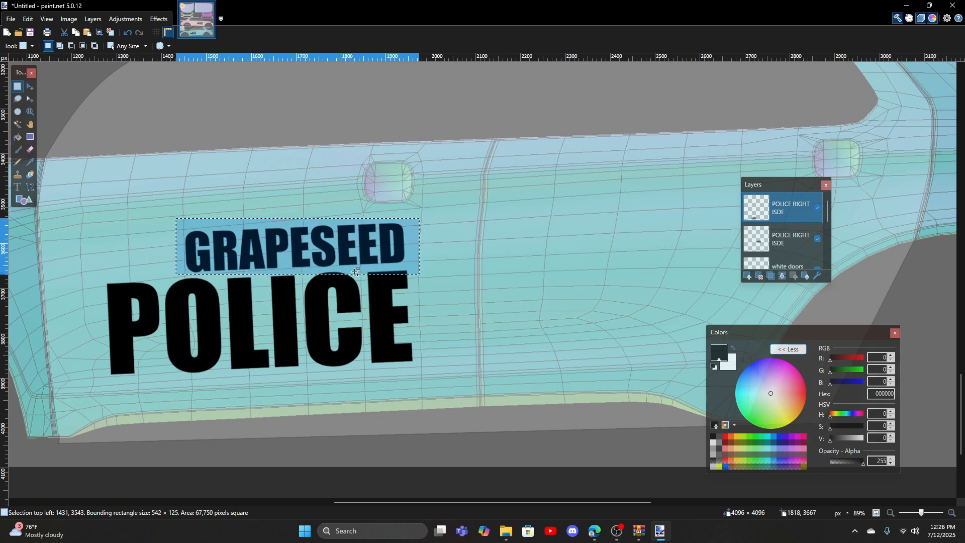
scroll(352, 274, "up", 4)
left_click_drag(466, 257, 158, 236)
scroll(107, 263, "left", 3)
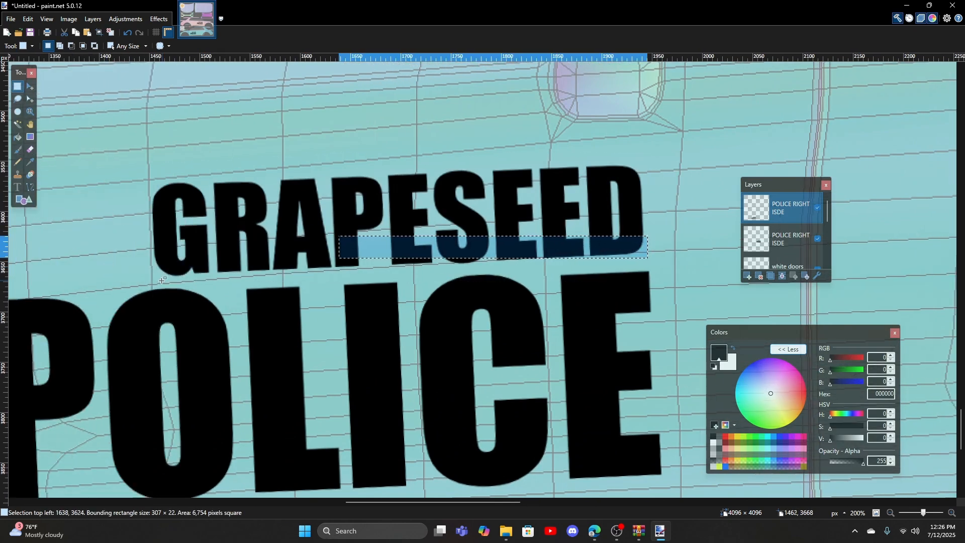
left_click_drag(164, 276, 439, 247)
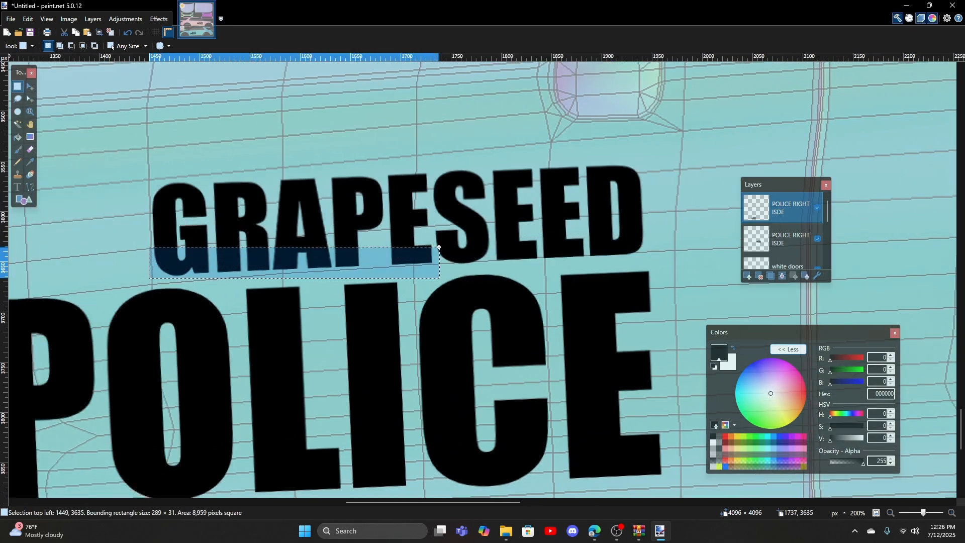
left_click_drag(153, 276, 652, 159)
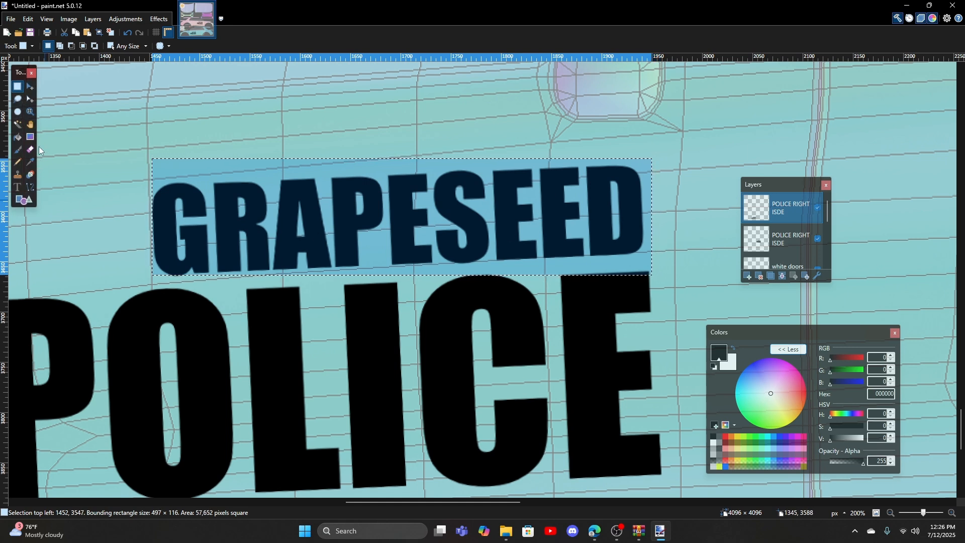
left_click(113, 33)
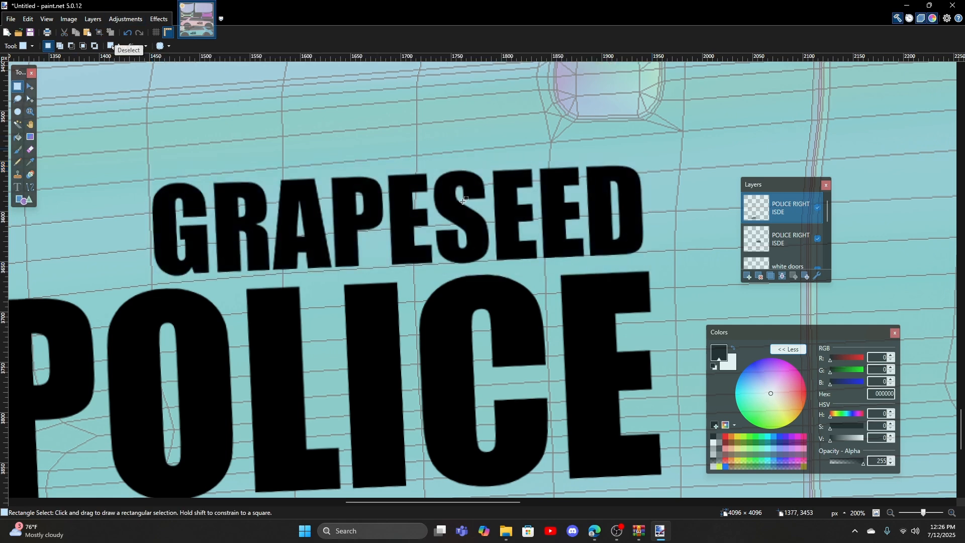
- Duplicate the lower door's lettering layer and move the copy up over the window area, clear of the original lettering
scroll(473, 234, "down", 5)
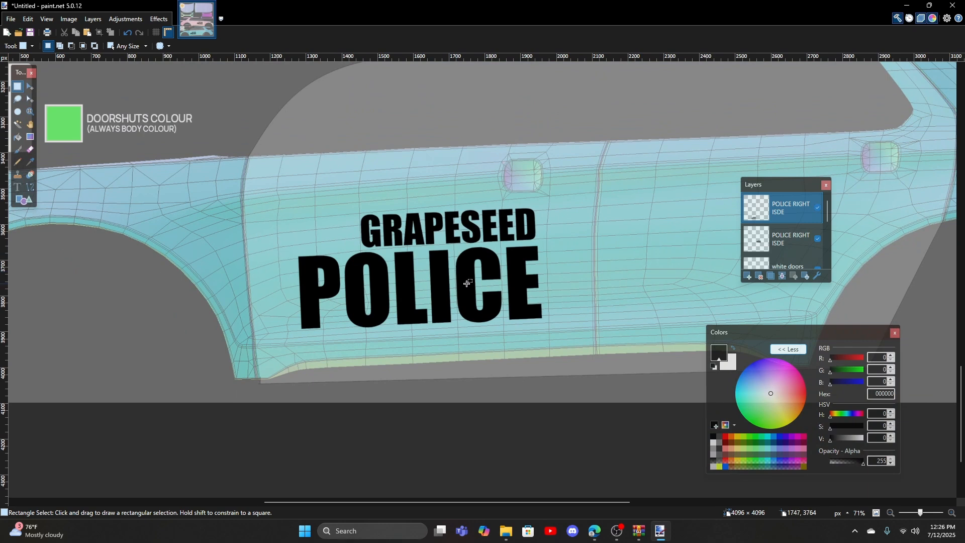
left_click(772, 276)
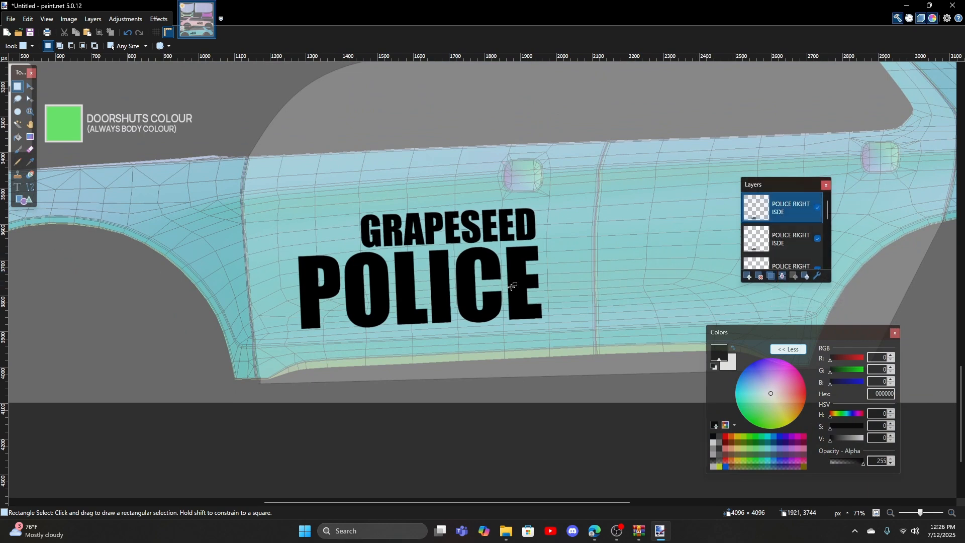
left_click(29, 87)
left_click_drag(457, 345, 452, 240)
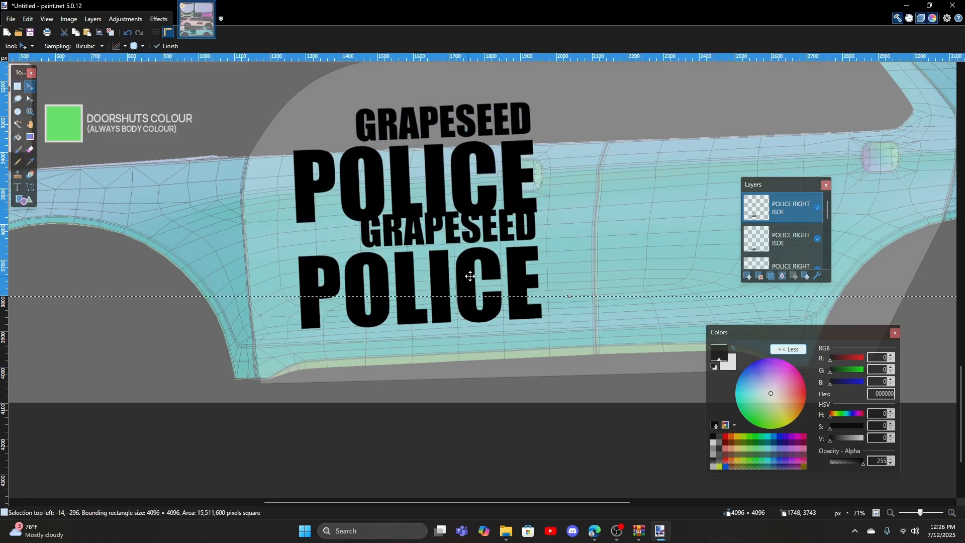
scroll(485, 272, "down", 3)
scroll(528, 267, "up", 3)
scroll(551, 314, "down", 3)
left_click_drag(468, 307, 445, 261)
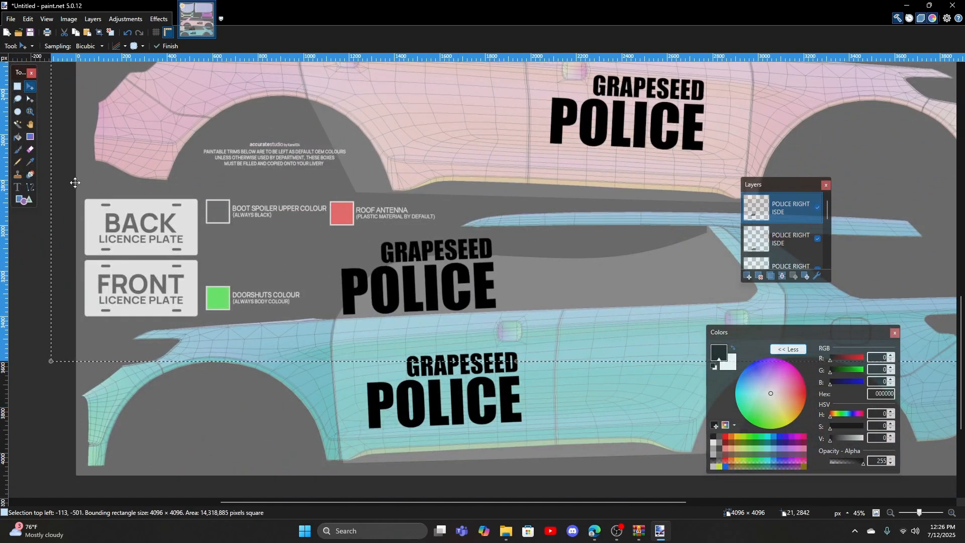
- Erase the word POLICE from the upper lettering copy with a size 70 eraser, keeping only GRAPESEED
left_click(30, 149)
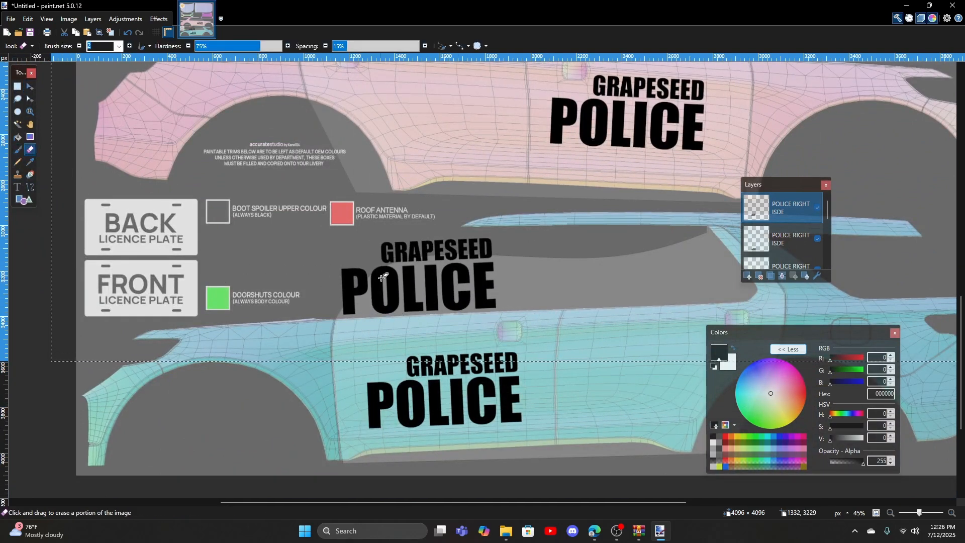
left_click(119, 46)
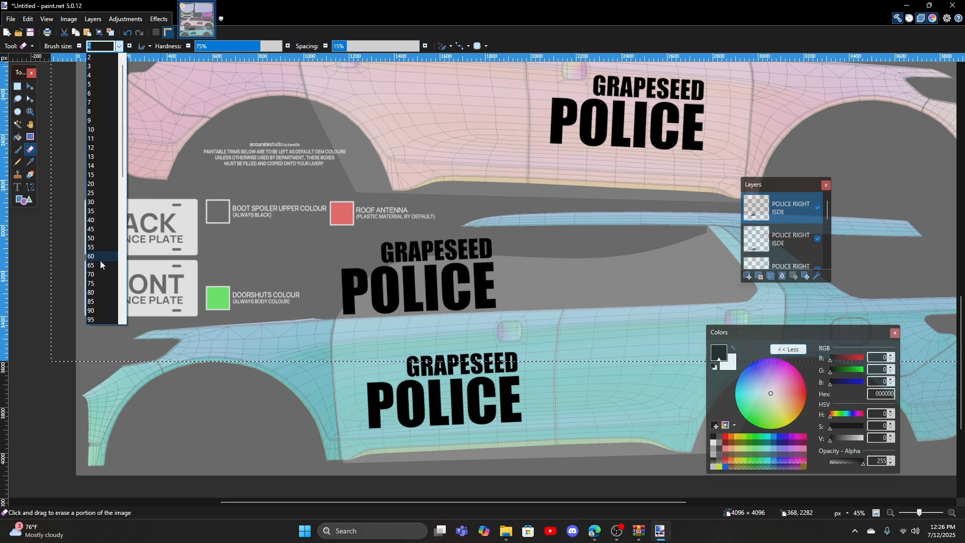
left_click(98, 274)
mouse_move(492, 265)
left_mouse_down()
mouse_move(350, 273)
mouse_move(344, 284)
mouse_move(498, 280)
left_mouse_up()
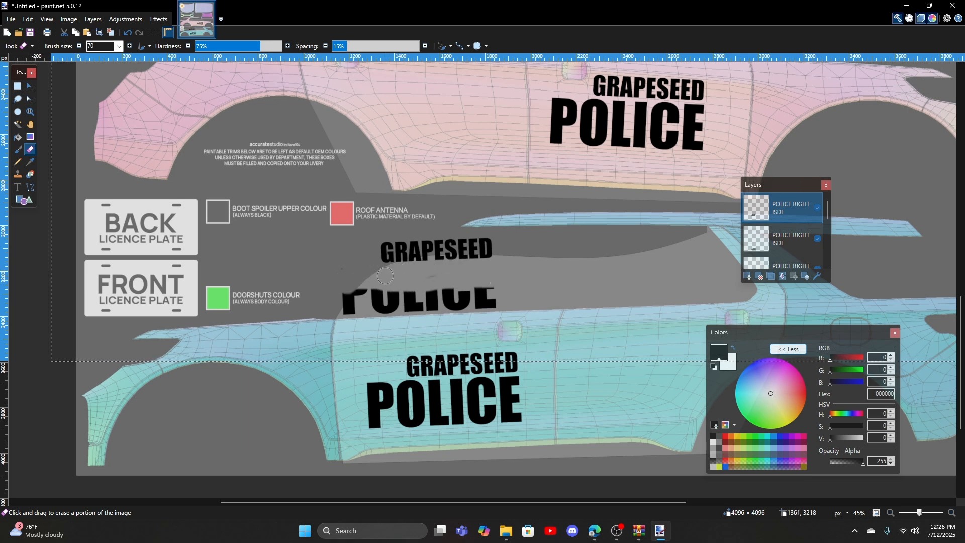
mouse_move(374, 271)
left_mouse_down()
mouse_move(345, 292)
mouse_move(487, 289)
mouse_move(489, 303)
mouse_move(469, 290)
mouse_move(492, 304)
mouse_move(347, 311)
left_mouse_up()
left_click_drag(425, 310, 458, 307)
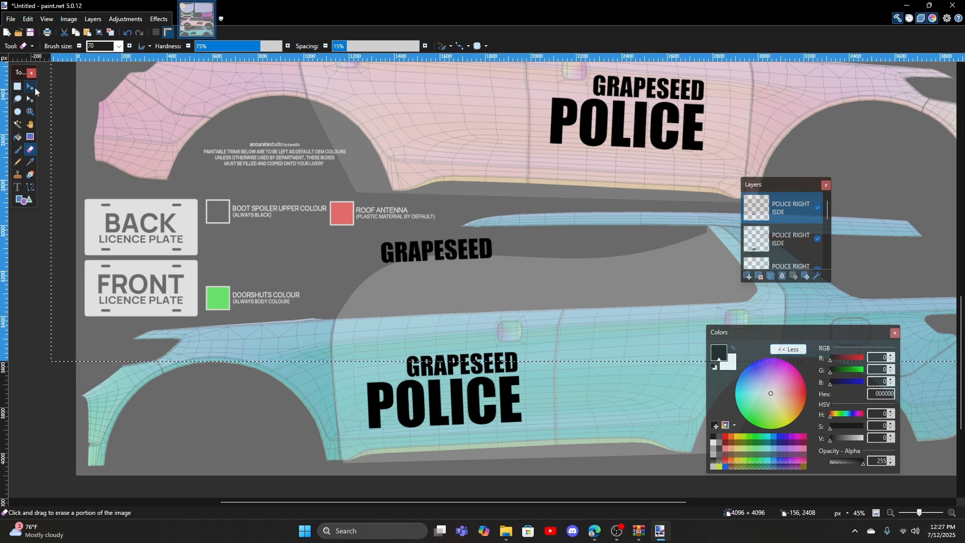
- Shift the separate GRAPESEED down over the front window, and erase the GRAPESEED above POLICE on the second lettering layer
left_click(31, 87)
left_click_drag(456, 252, 441, 289)
left_click(786, 239)
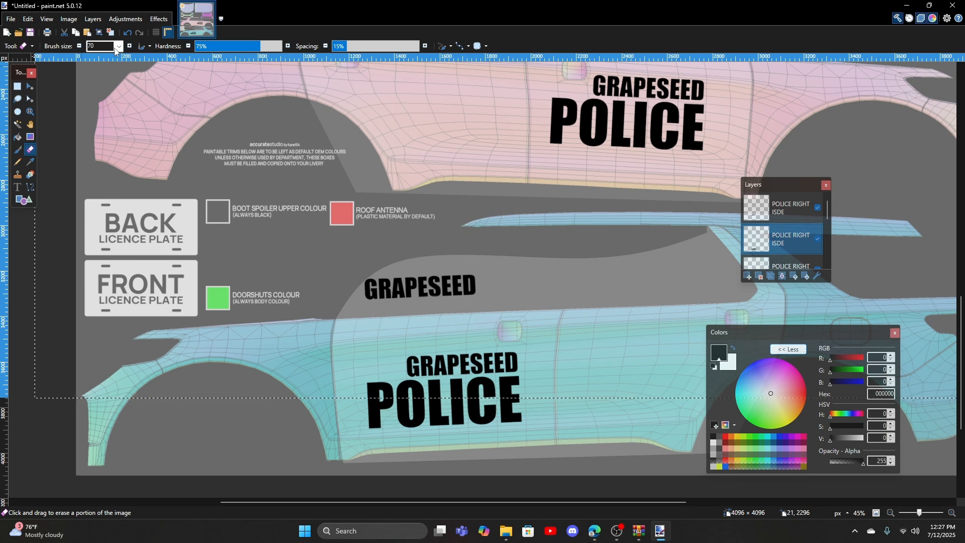
mouse_move(409, 371)
left_mouse_down()
mouse_move(511, 365)
mouse_move(515, 355)
mouse_move(404, 361)
mouse_move(521, 357)
mouse_move(439, 360)
mouse_move(497, 362)
left_mouse_up()
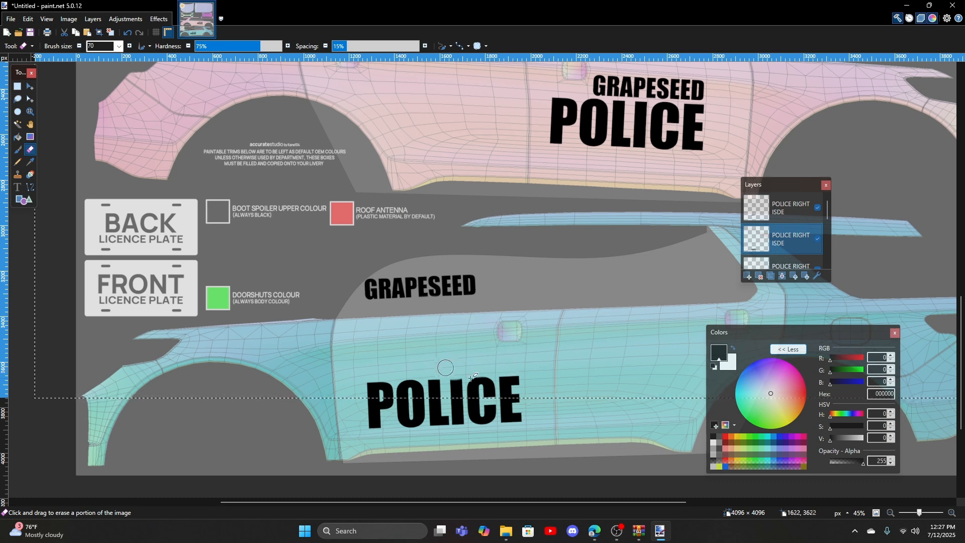
- Move the separate GRAPESEED on the top layer down to just above POLICE, aligning the two words' left ends
left_click(29, 91)
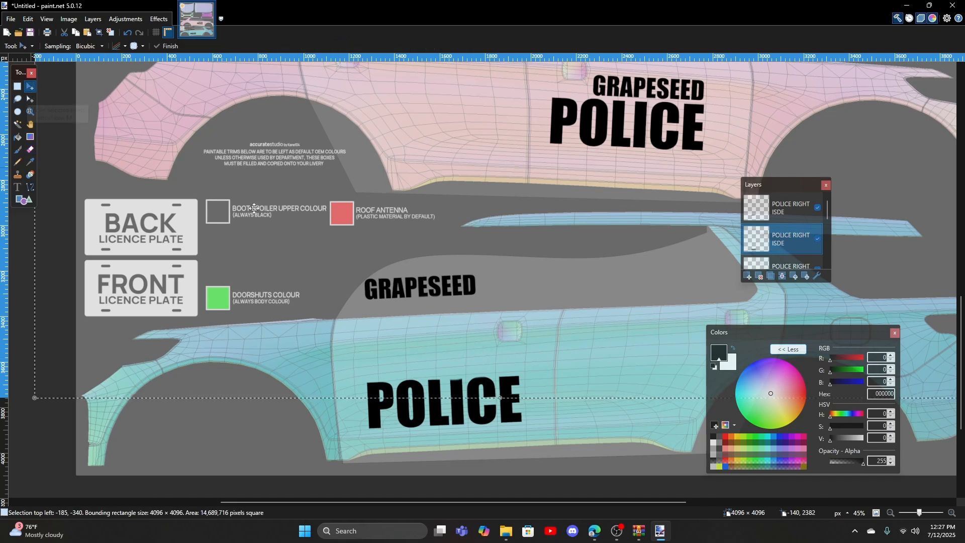
left_click(774, 215)
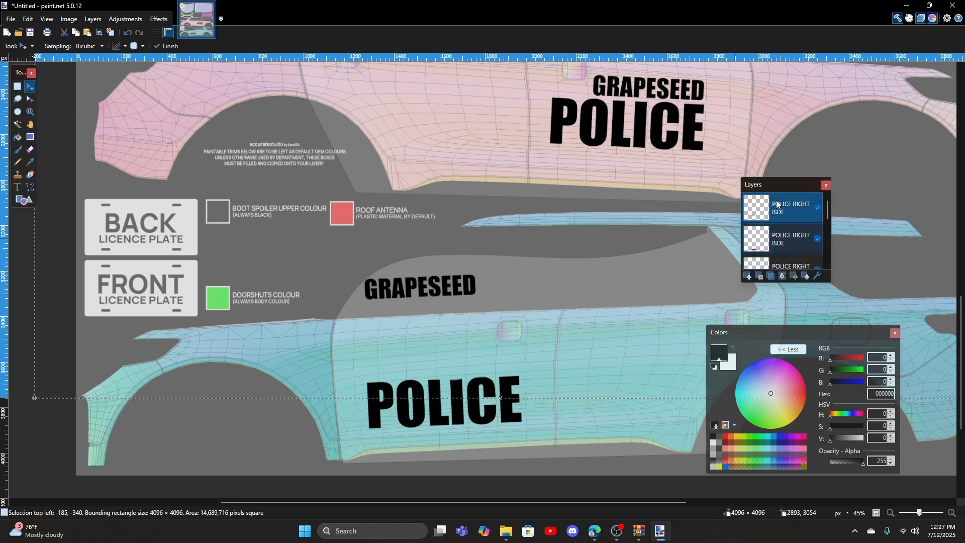
left_click_drag(426, 285, 427, 359)
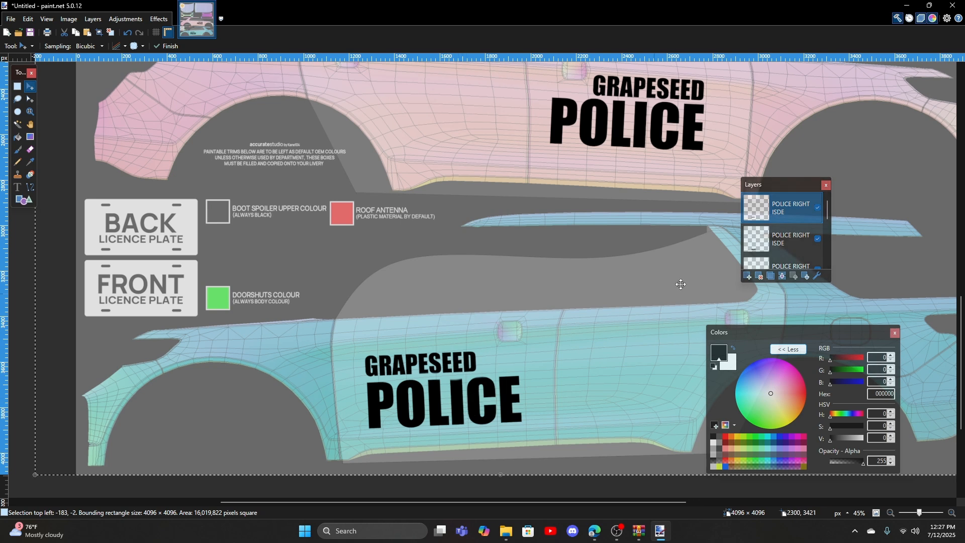
- Merge the GRAPESEED layer down into the lower door's POLICE layer and select the merged layer
left_click(785, 278)
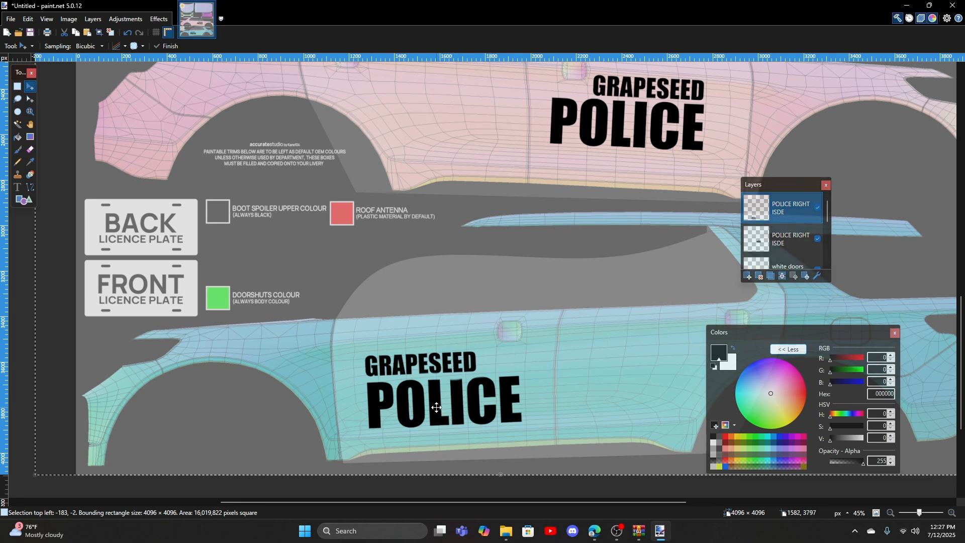
left_click(789, 239)
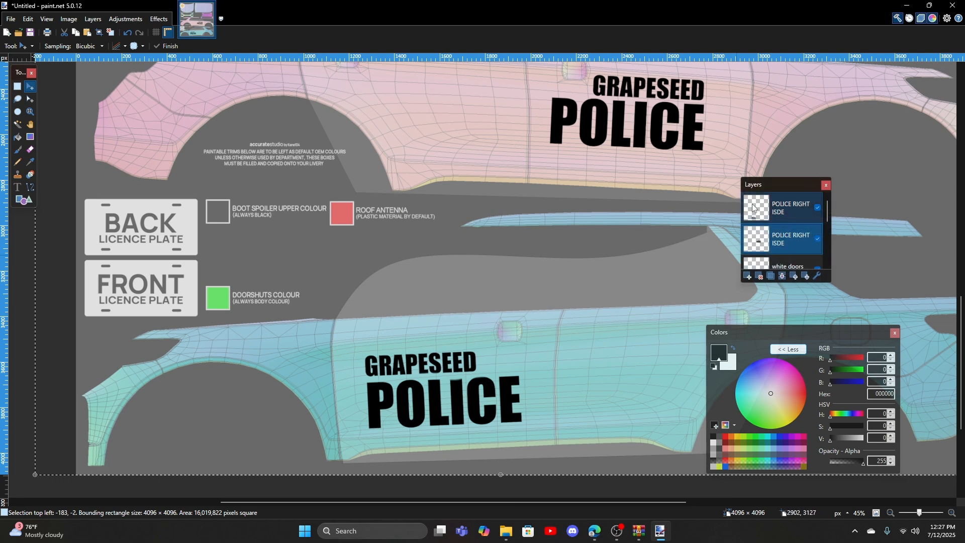
left_click(789, 208)
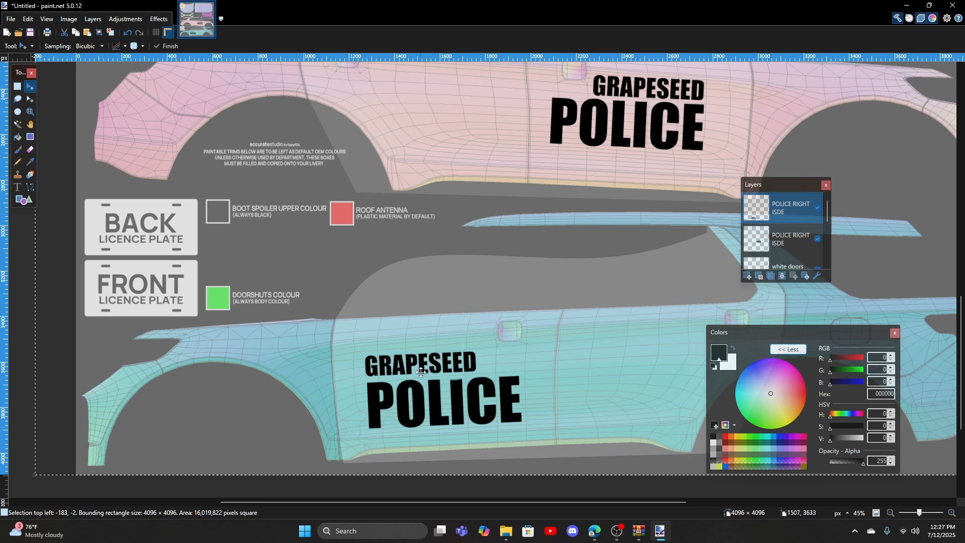
- Move the GRAPESEED POLICE lettering on the lower car side about 66 px right and 83 px up, and deselect it
left_click_drag(433, 389, 449, 371)
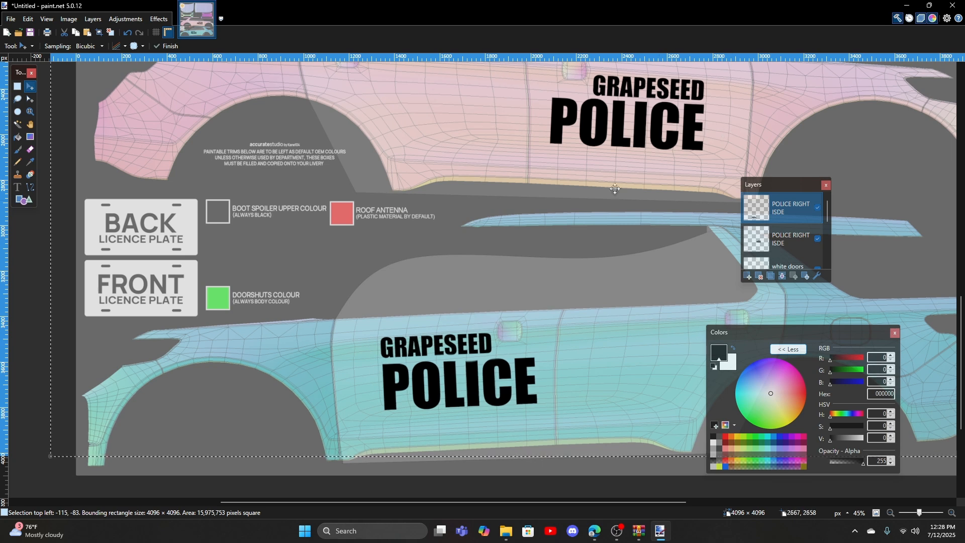
left_click_drag(421, 387, 421, 386)
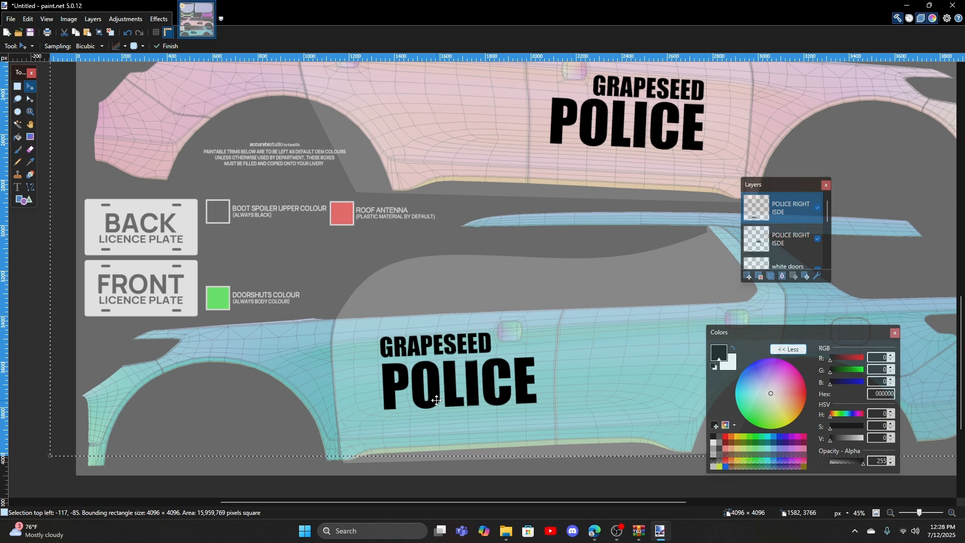
left_click(127, 35)
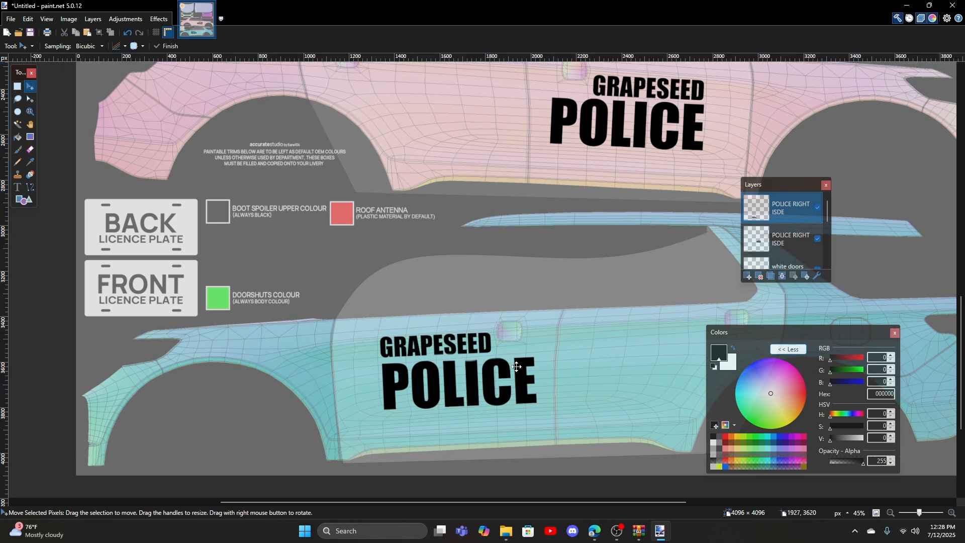
- Add a new empty layer above the lettering layers
scroll(517, 367, "down", 3)
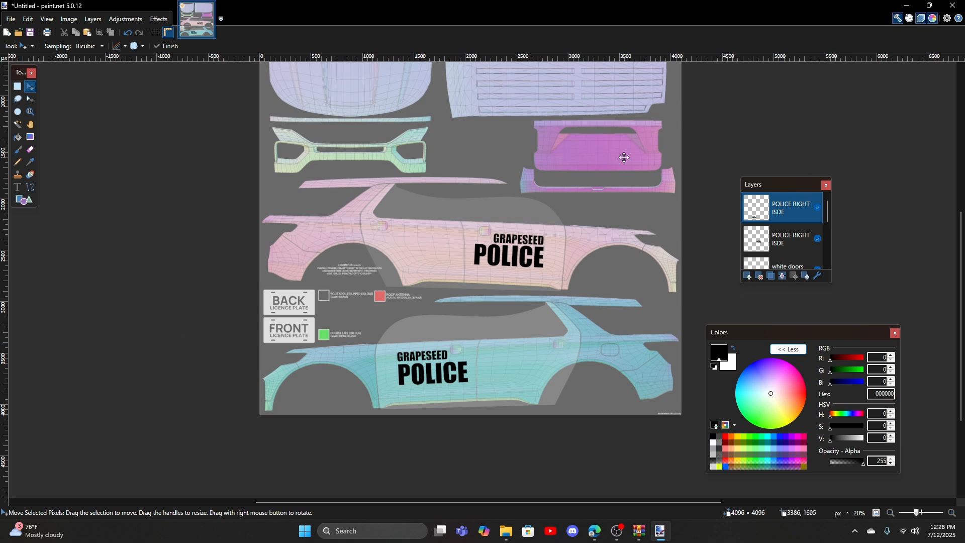
scroll(491, 317, "up", 2)
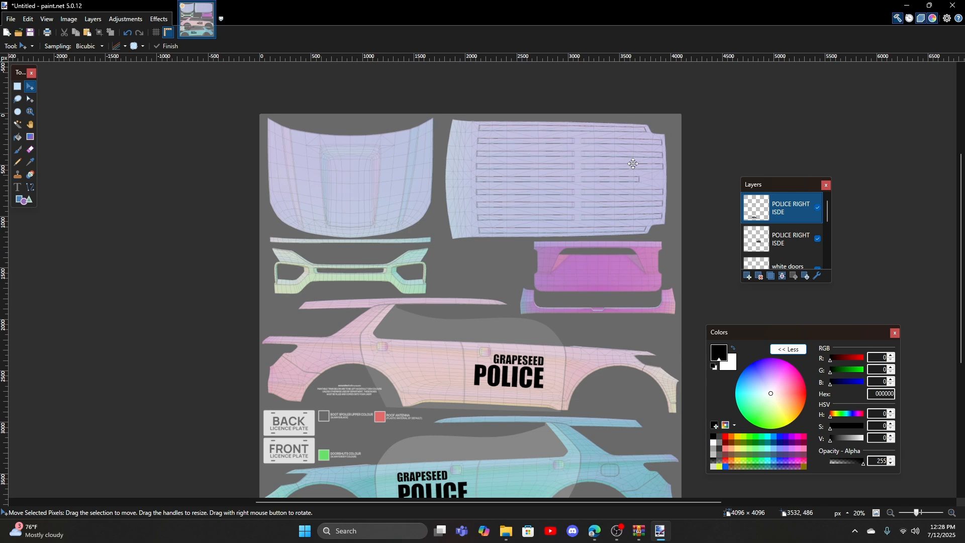
scroll(500, 316, "down", 1)
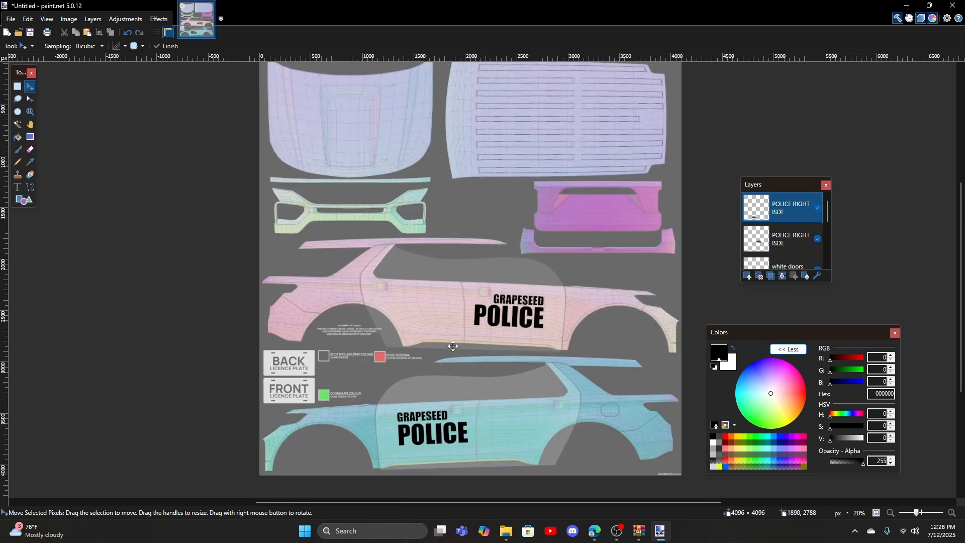
scroll(452, 347, "down", 2)
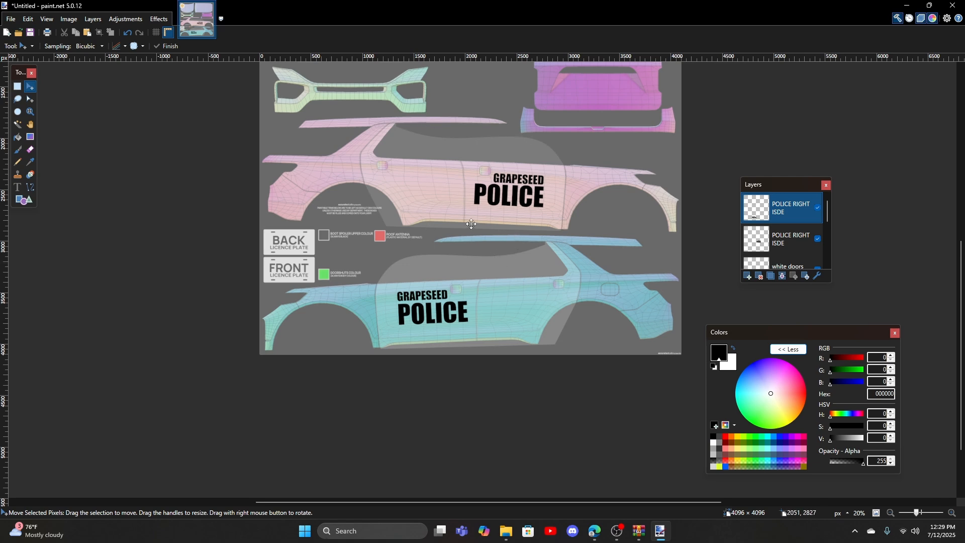
scroll(471, 224, "up", 5)
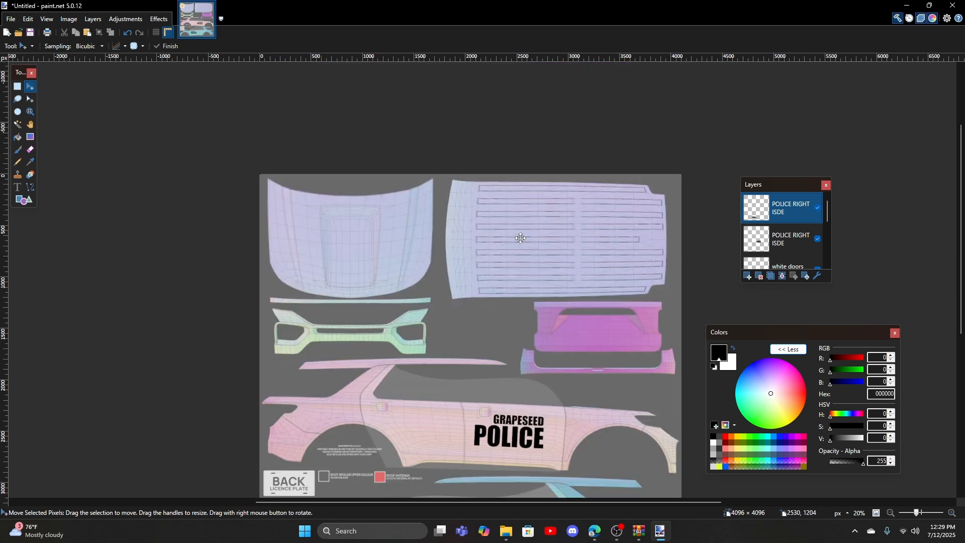
left_click(749, 279)
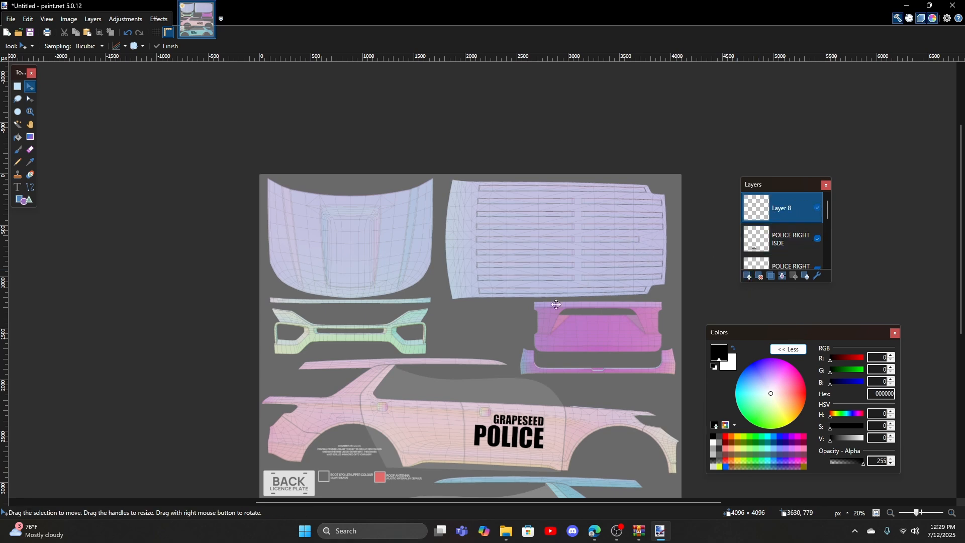
scroll(531, 259, "down", 3)
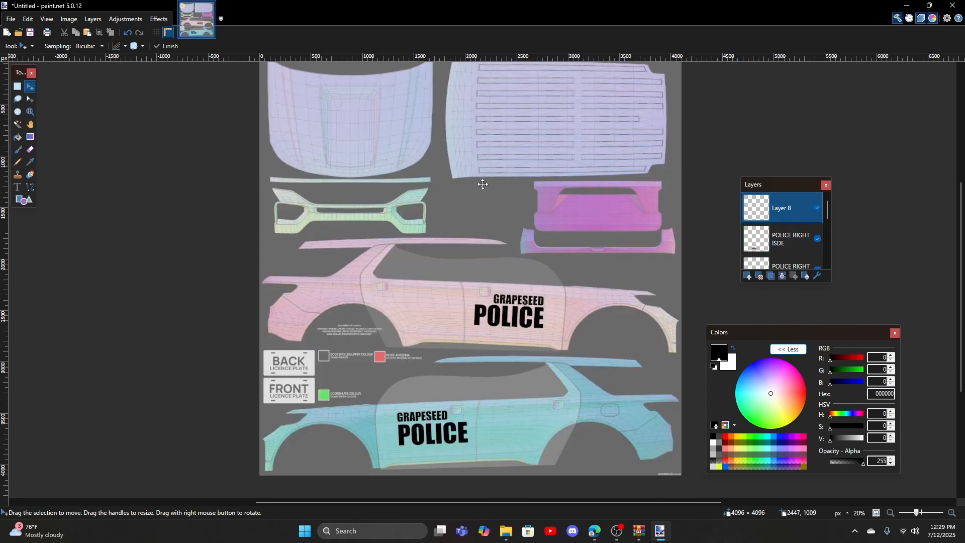
key("ctrl+a")
scroll(470, 248, "down", 3)
scroll(491, 271, "up", 5)
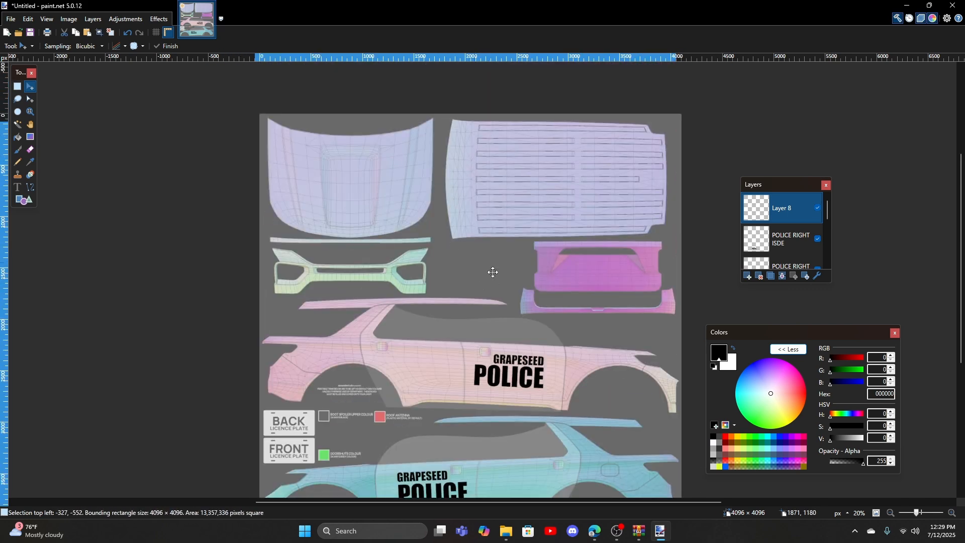
left_click(127, 34)
left_click(127, 35)
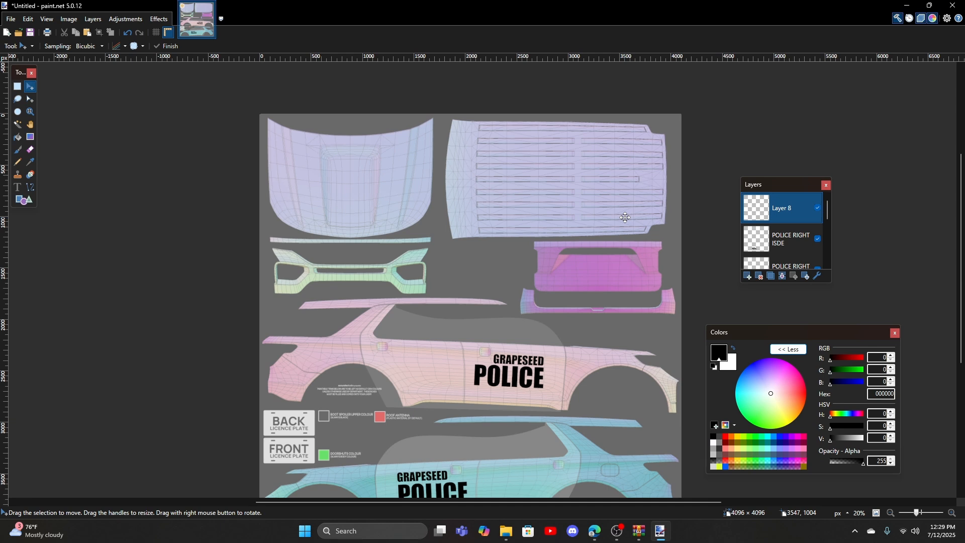
- Rotate the whole livery template 90° clockwise
scroll(440, 161, "down", 2)
scroll(446, 275, "up", 2)
left_click(71, 21)
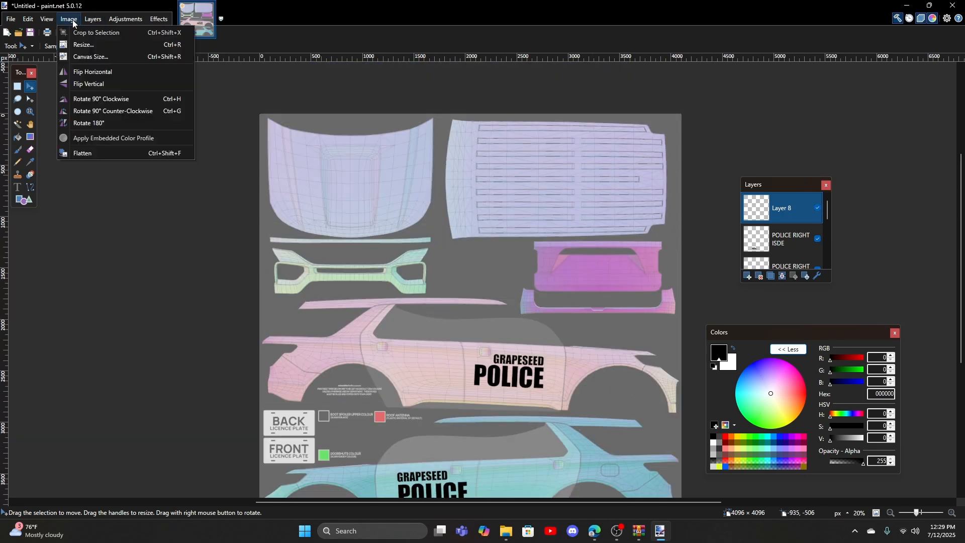
left_click(112, 99)
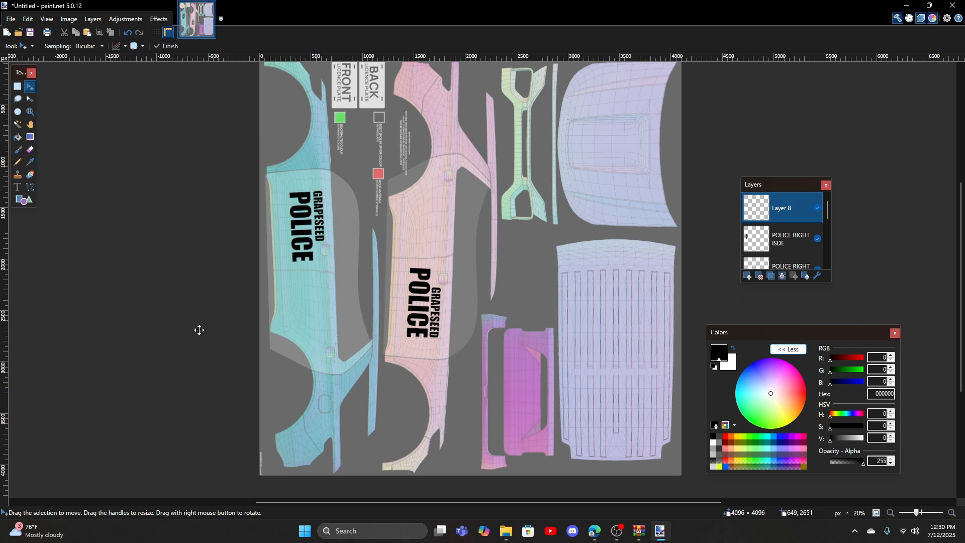
- Begin a text entry at the roof panel's left edge and set the Impact font size to 315
left_click(17, 187)
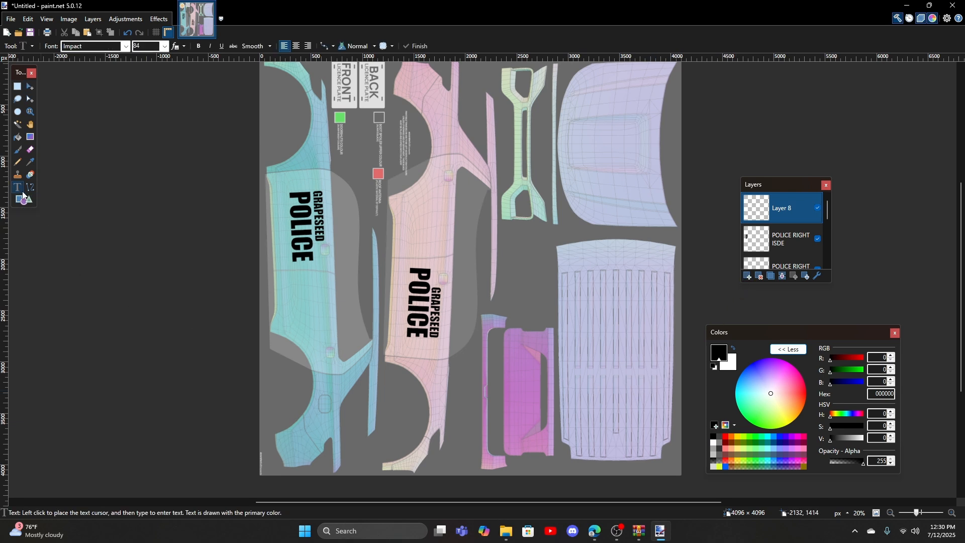
left_click(556, 329)
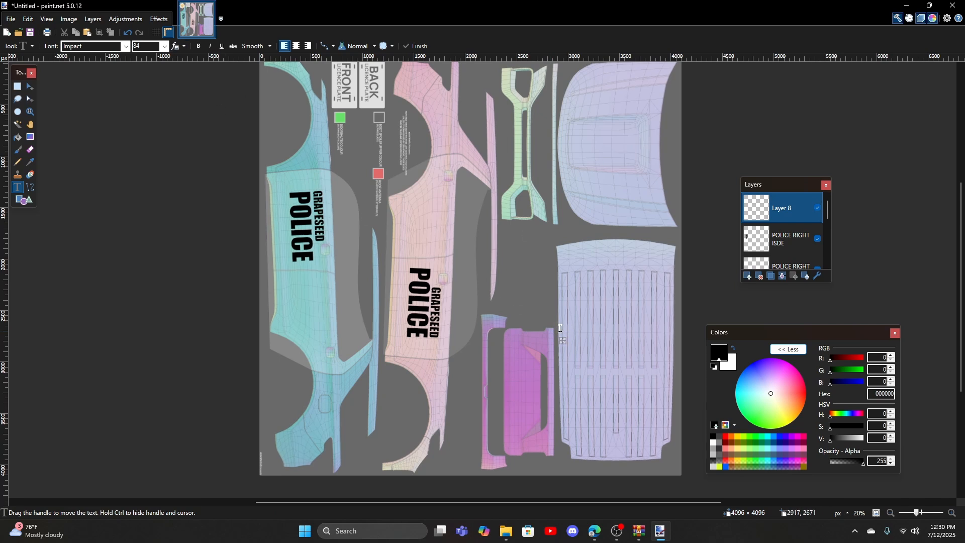
left_click(165, 47)
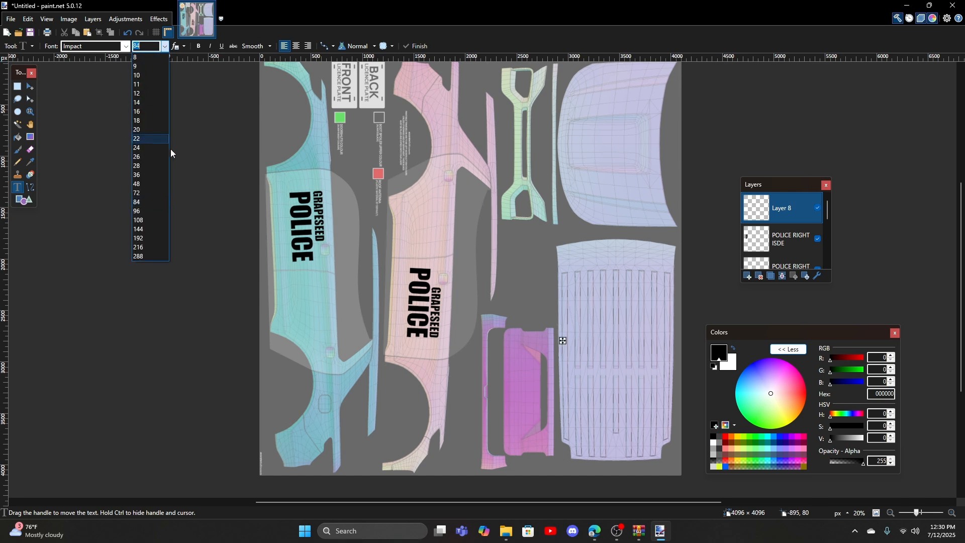
left_click(147, 247)
left_click(164, 46)
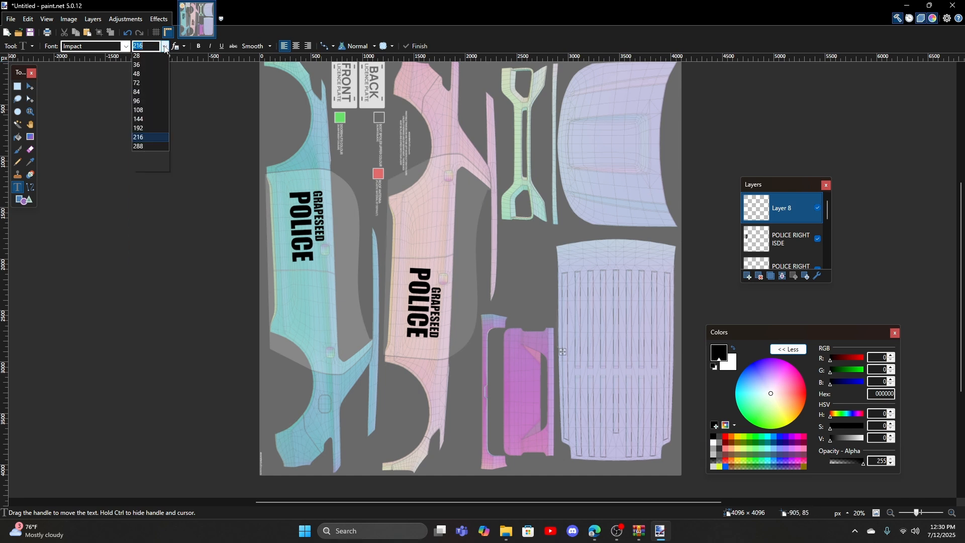
scroll(151, 201, "down", 3)
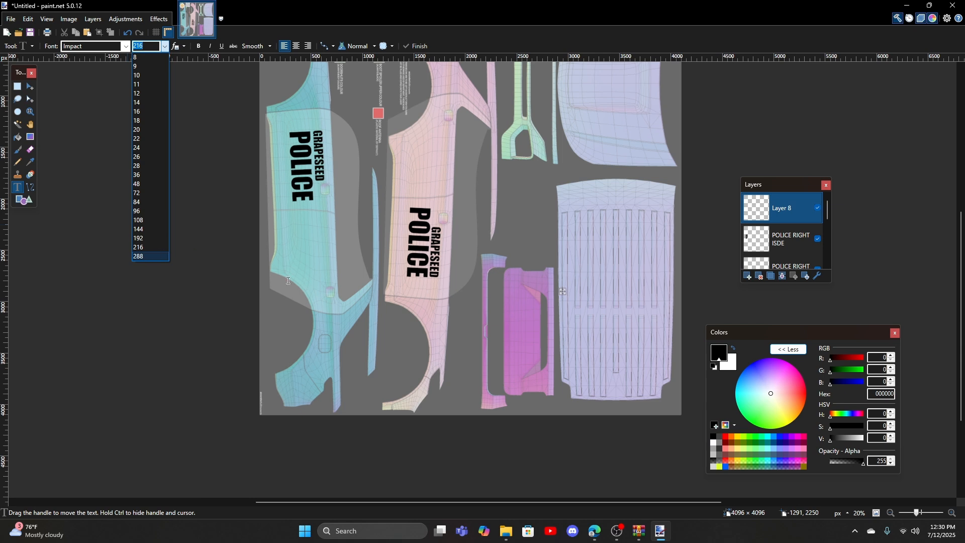
left_click(138, 257)
scroll(437, 313, "up", 3)
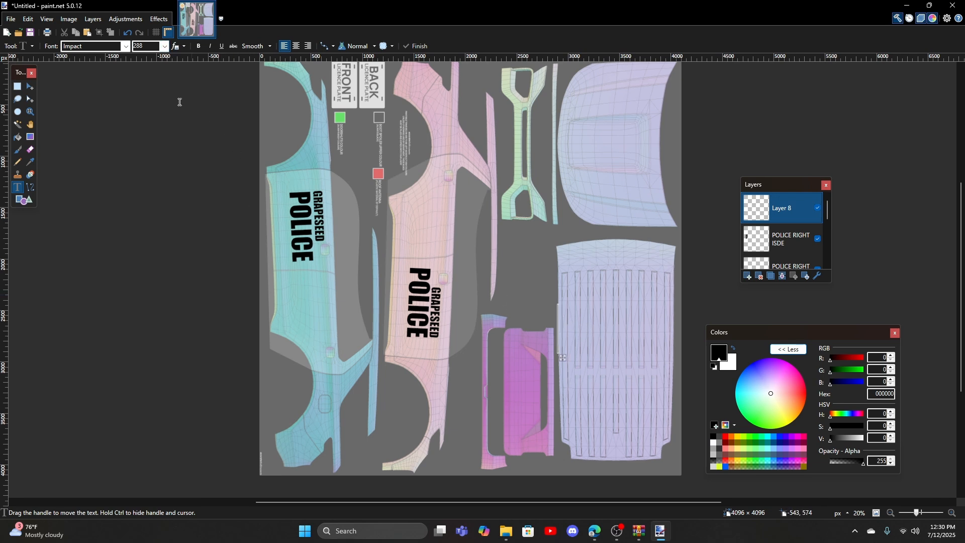
left_click(152, 46)
left_click(164, 46)
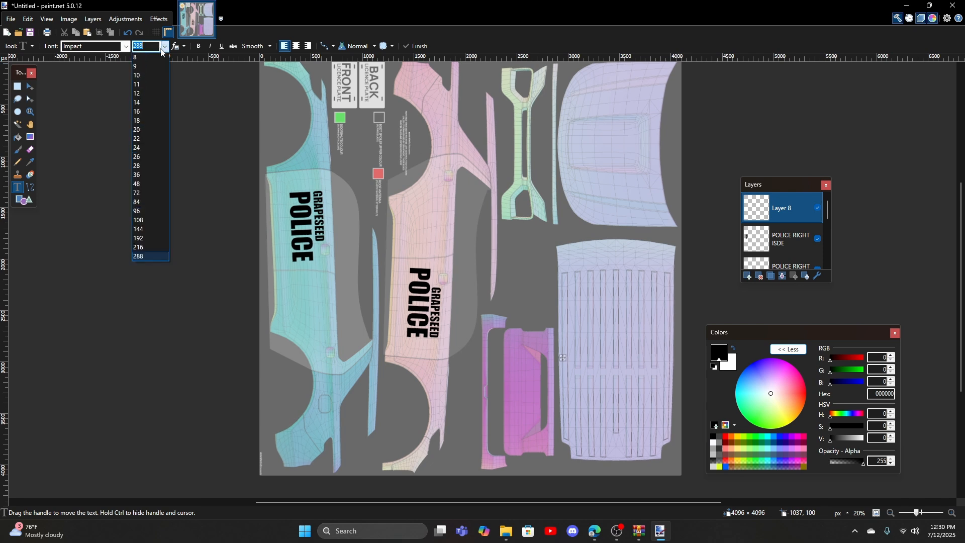
left_click(189, 104)
double_click(151, 45)
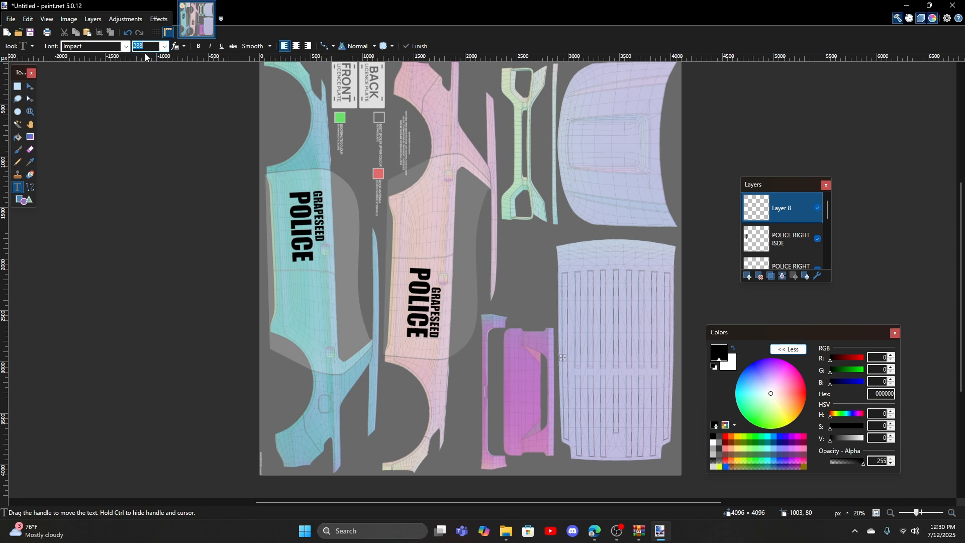
type("315")
- Enter the unit number S-215 across the roof panel with a capital S
type("-")
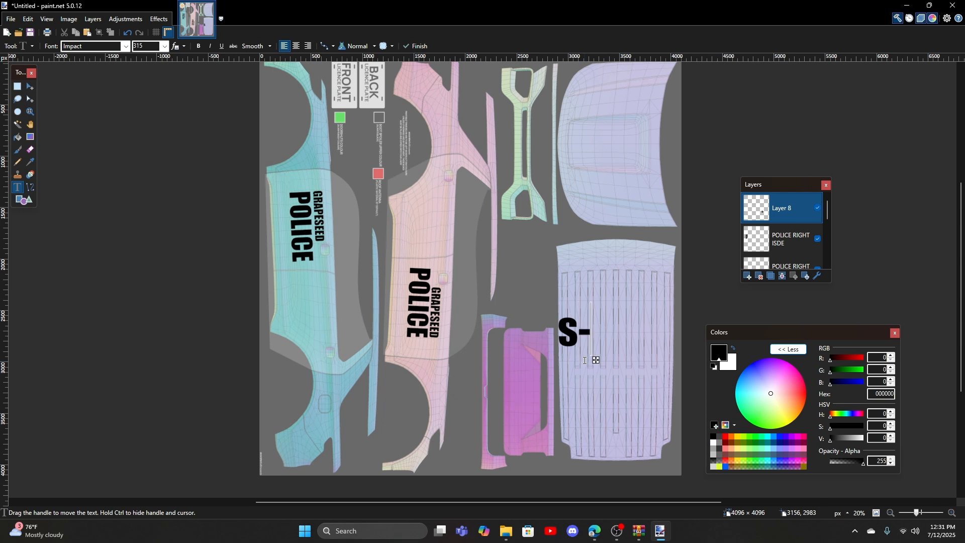
type("215")
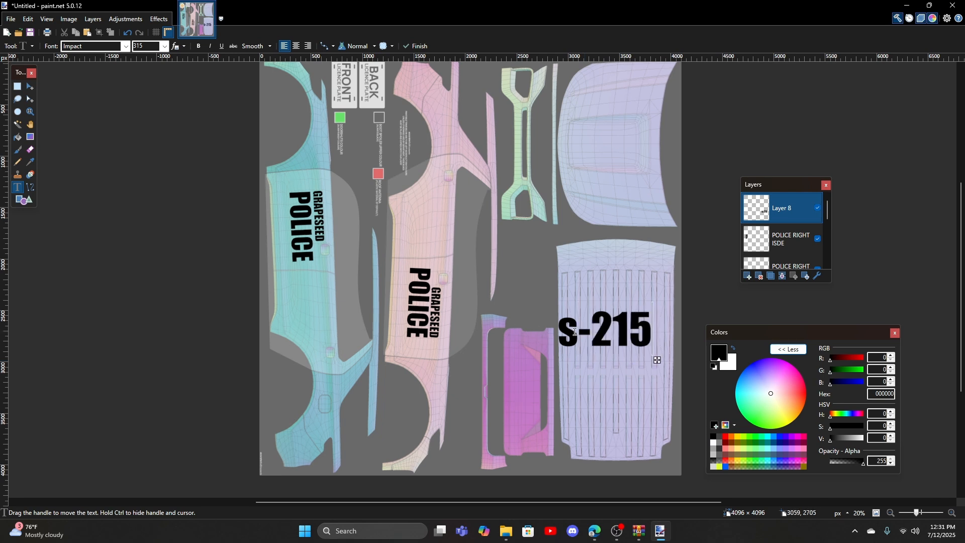
key("Left")
key("Left")
key("Left")
key("Left")
key("BackSpace")
type("S")
key("BackSpace")
type("s")
key("BackSpace")
type("S")
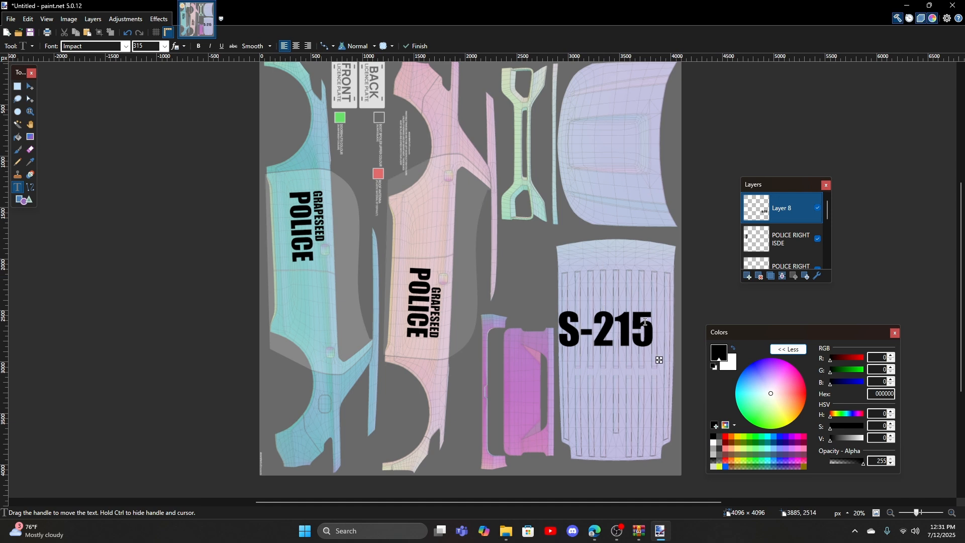
- Swap the primary colour to white and fill every character of S-215 on the roof with it
left_click(16, 137)
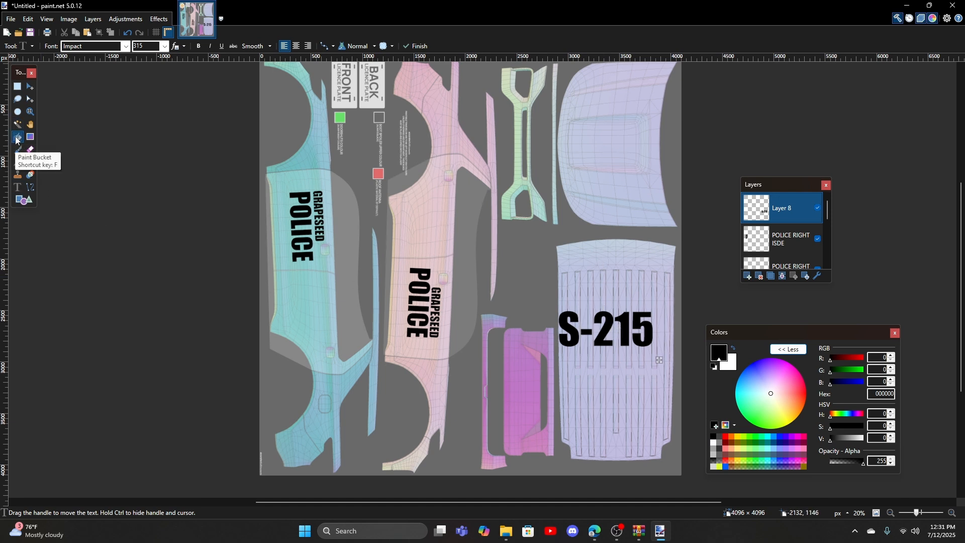
left_click(733, 347)
scroll(611, 330, "up", 4)
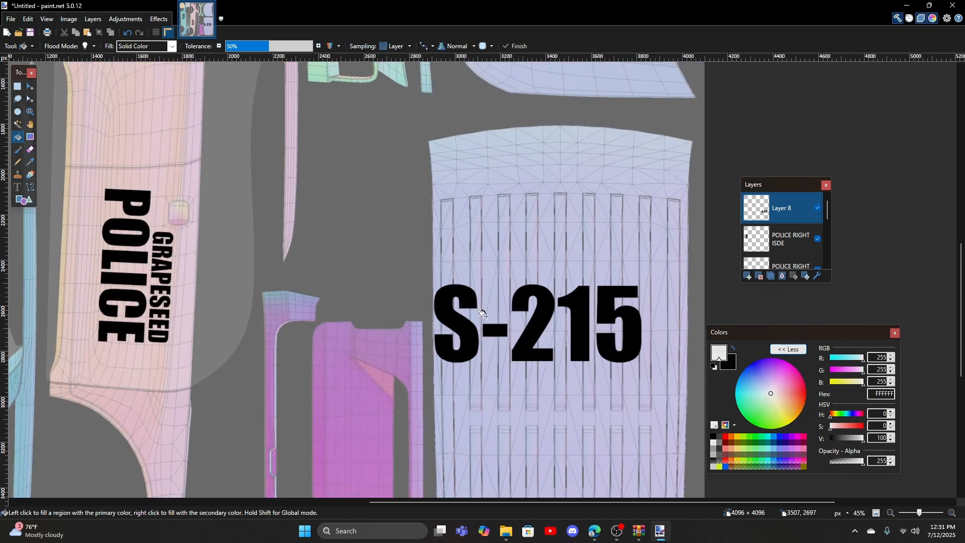
left_click(460, 326)
left_click(498, 330)
left_click(536, 316)
left_click(583, 311)
left_click(609, 299)
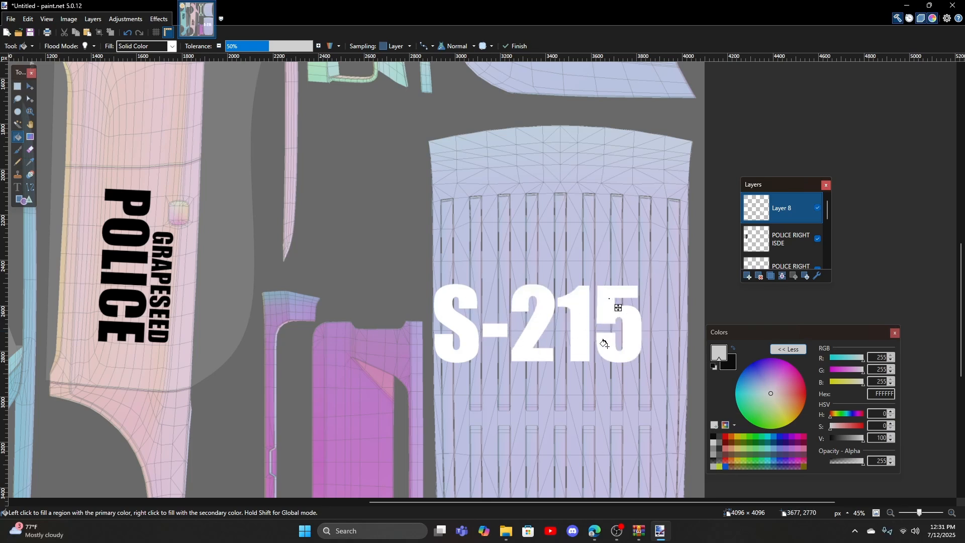
- Select the S-215 lettering and stretch it taller on the roof panel, to a selection of about 1025 × 1377 px
left_click(28, 87)
left_click(18, 87)
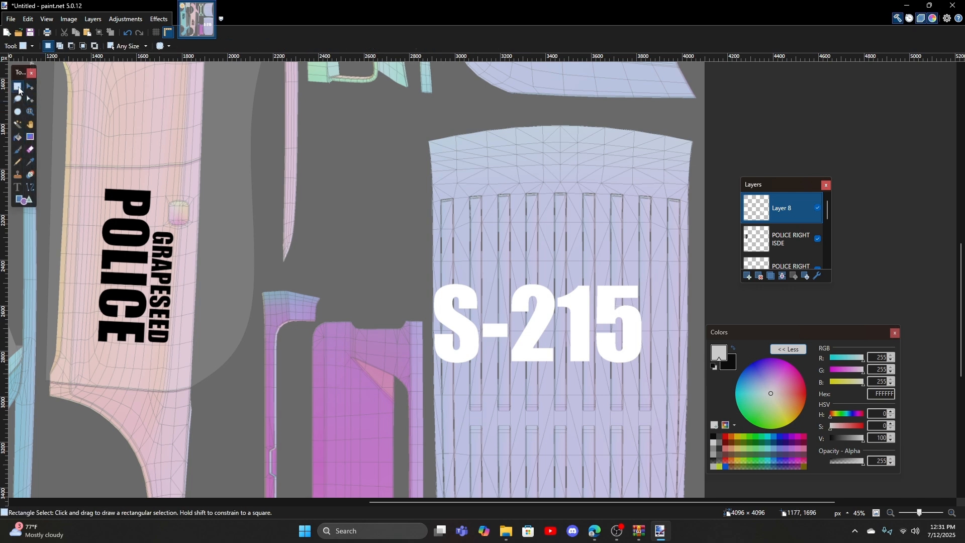
left_click_drag(409, 254, 662, 396)
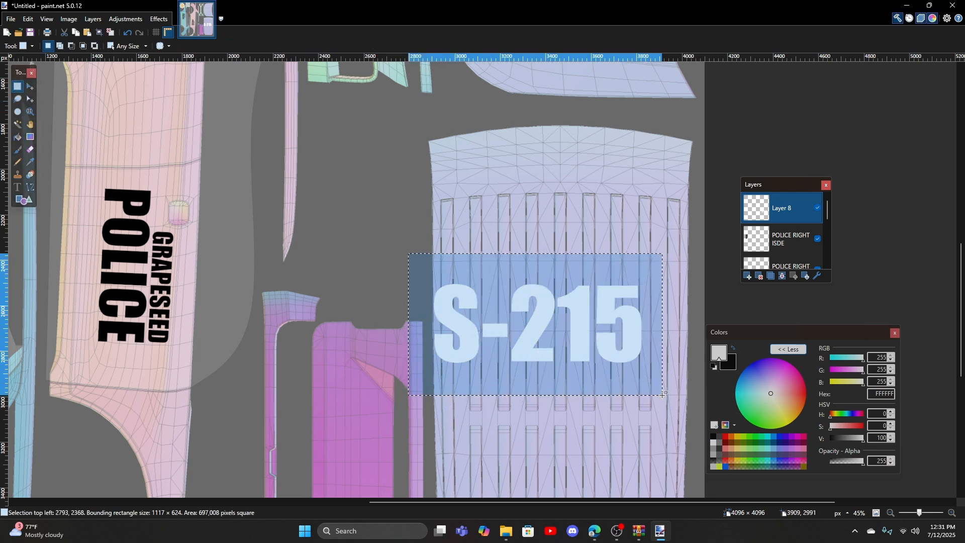
left_click(29, 87)
left_click_drag(413, 259, 433, 154)
left_click_drag(542, 239, 553, 352)
scroll(553, 352, "down", 1)
scroll(553, 352, "down", 2)
mouse_move(484, 297)
left_mouse_down()
mouse_move(483, 360)
mouse_move(465, 222)
mouse_move(519, 338)
mouse_move(596, 414)
mouse_move(490, 374)
mouse_move(396, 159)
mouse_move(262, 166)
mouse_move(221, 181)
mouse_move(227, 201)
mouse_move(379, 302)
mouse_move(469, 297)
mouse_move(481, 287)
left_mouse_up()
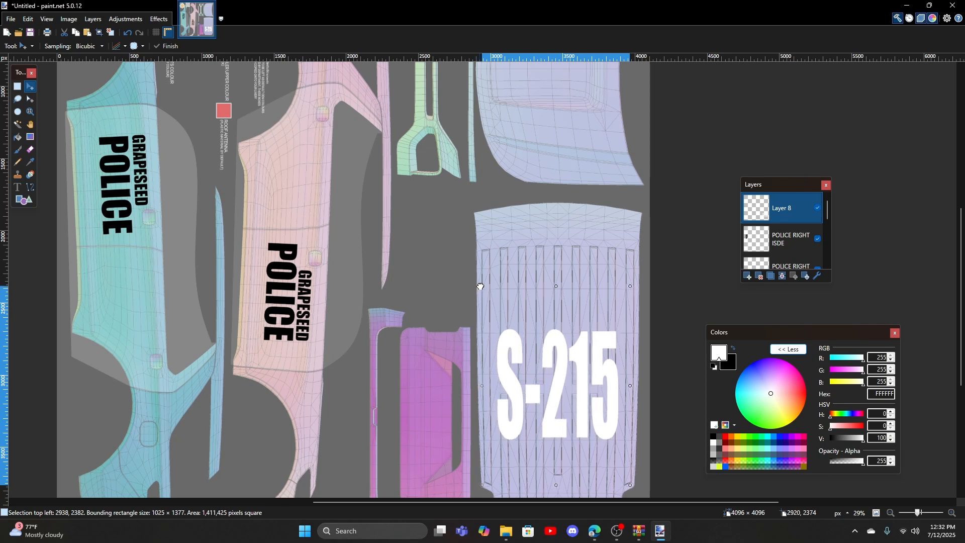
- Move the stretched S-215 about 264 px down to the rear end of the roof panel and deselect it
scroll(482, 291, "down", 2)
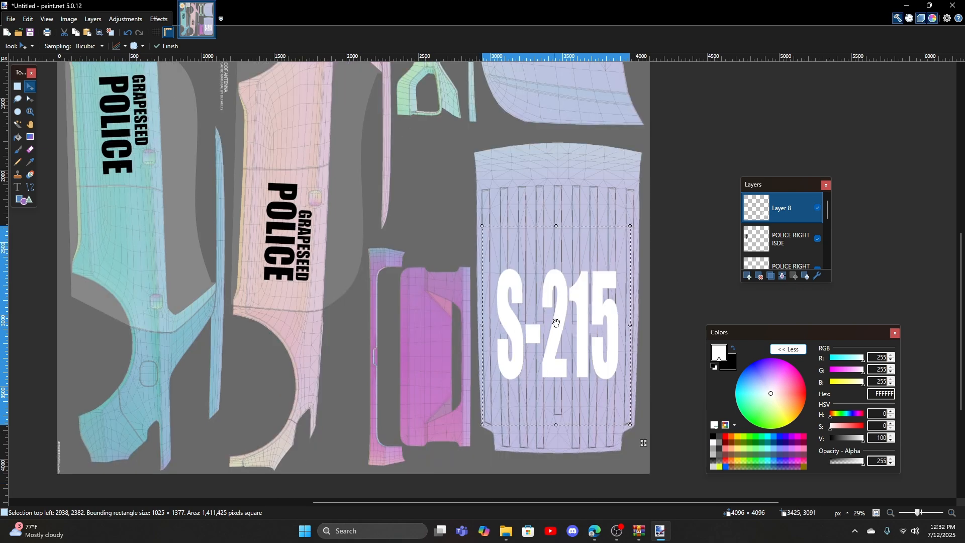
left_click_drag(559, 300, 560, 340)
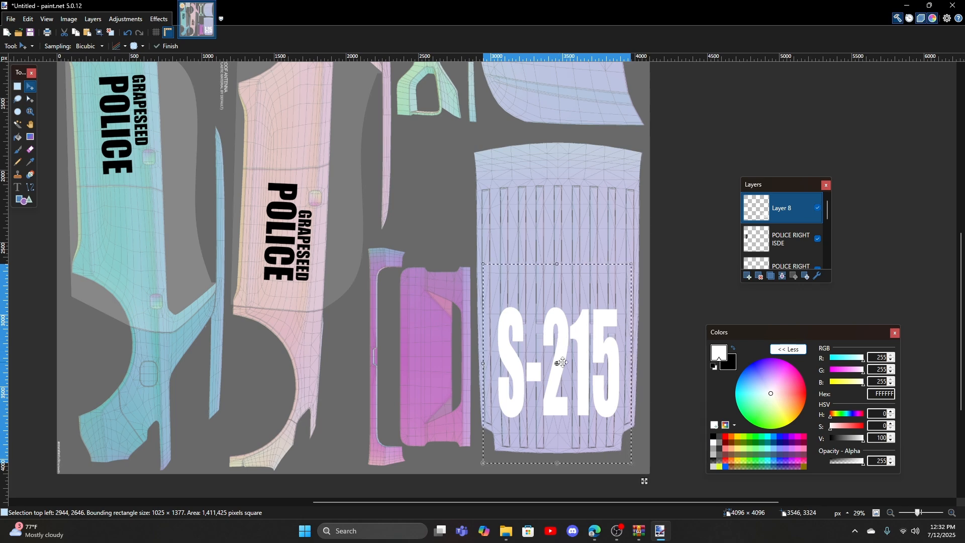
left_click(111, 32)
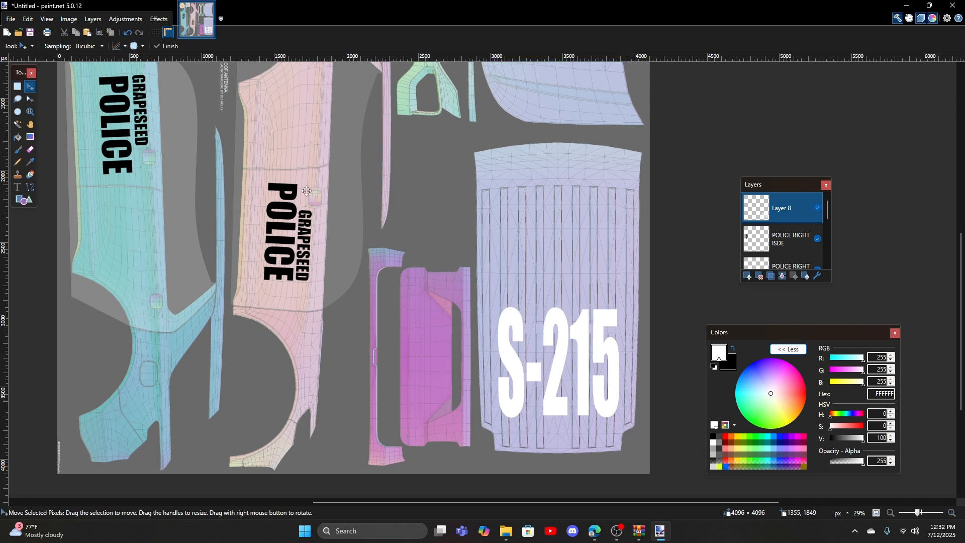
scroll(645, 386, "up", 2)
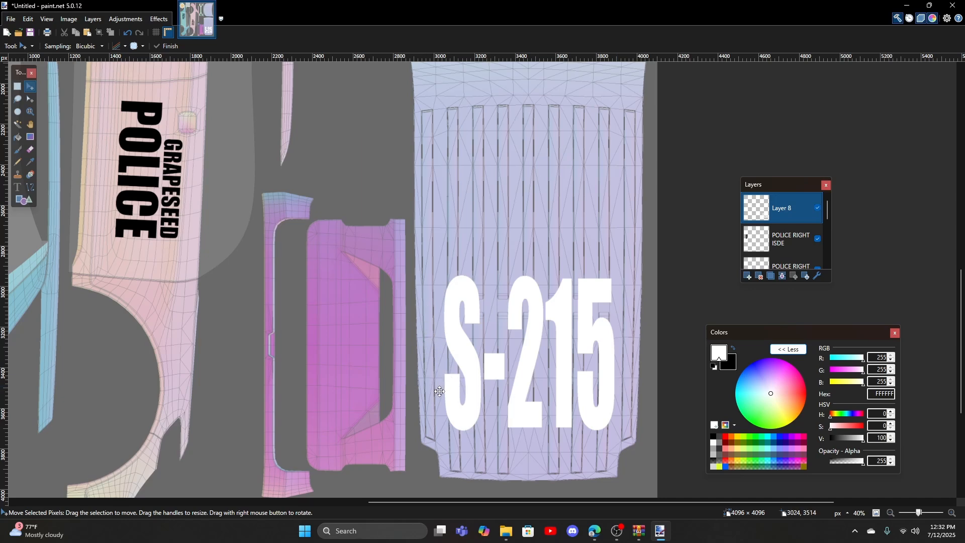
- Rotate the whole livery template image 90° counter-clockwise
scroll(622, 355, "down", 3)
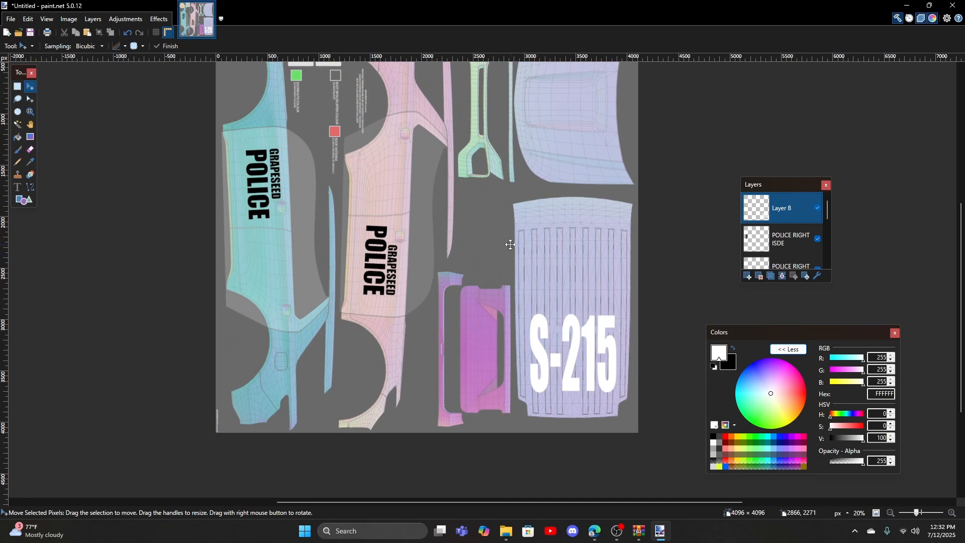
scroll(512, 244, "down", 1)
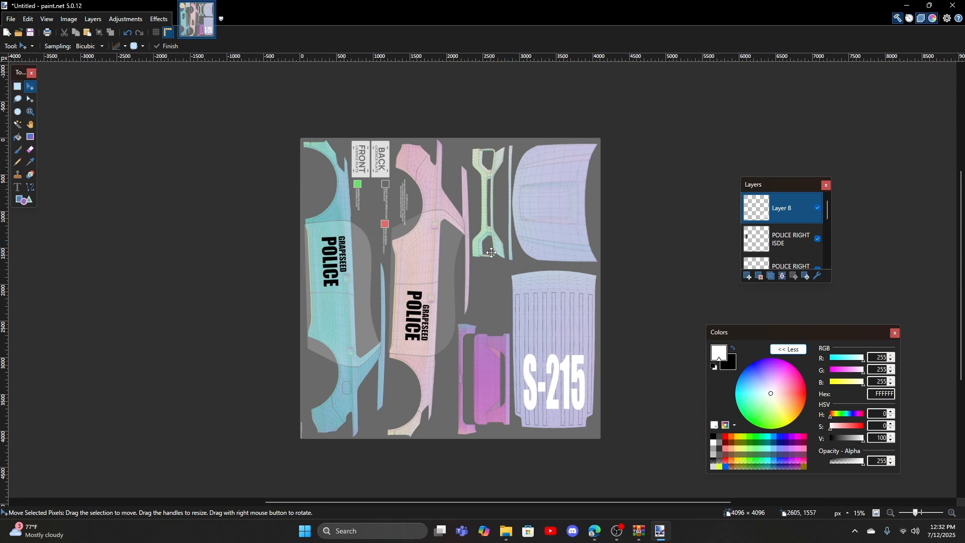
left_click(70, 20)
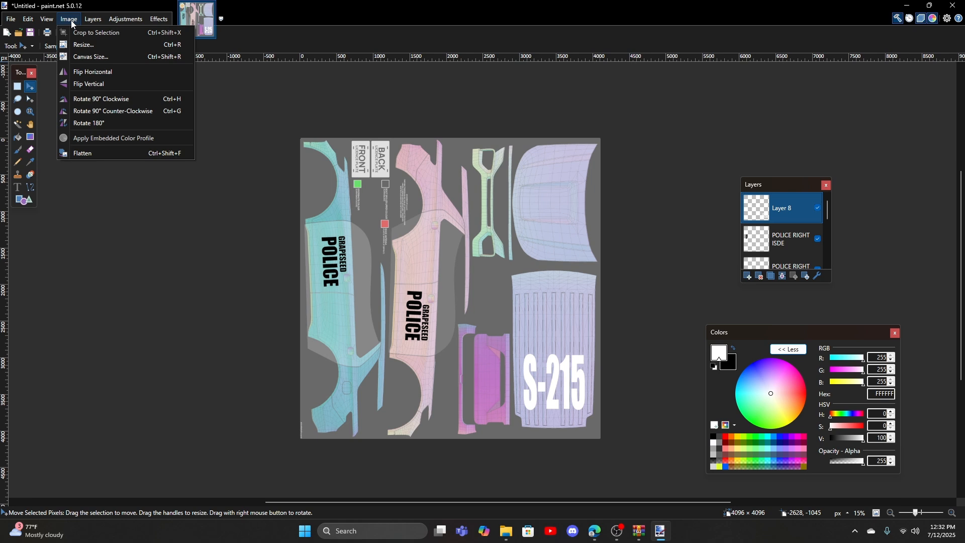
left_click(102, 111)
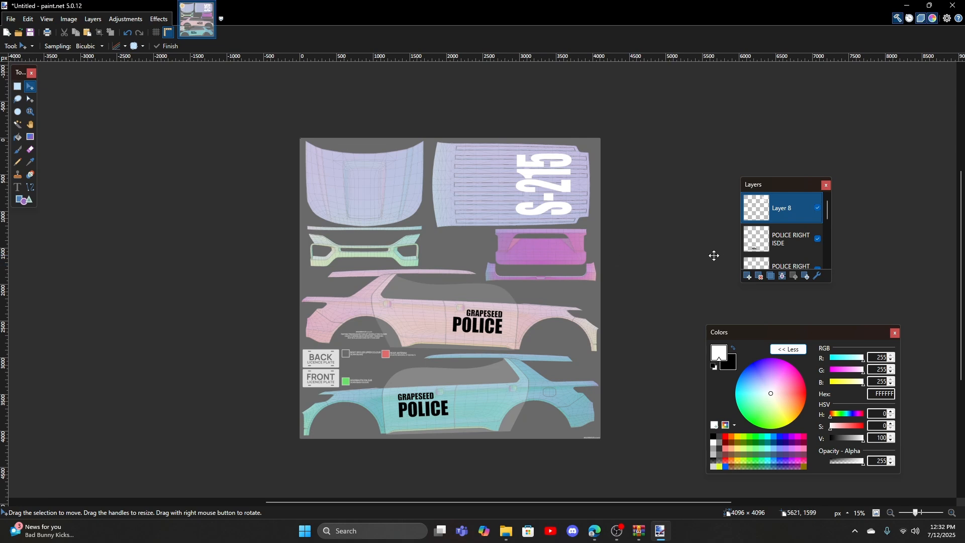
- Add a new layer and write POLICE DEPARTMENT in white Impact at size 14 on the tailgate's upper strip
left_click(747, 278)
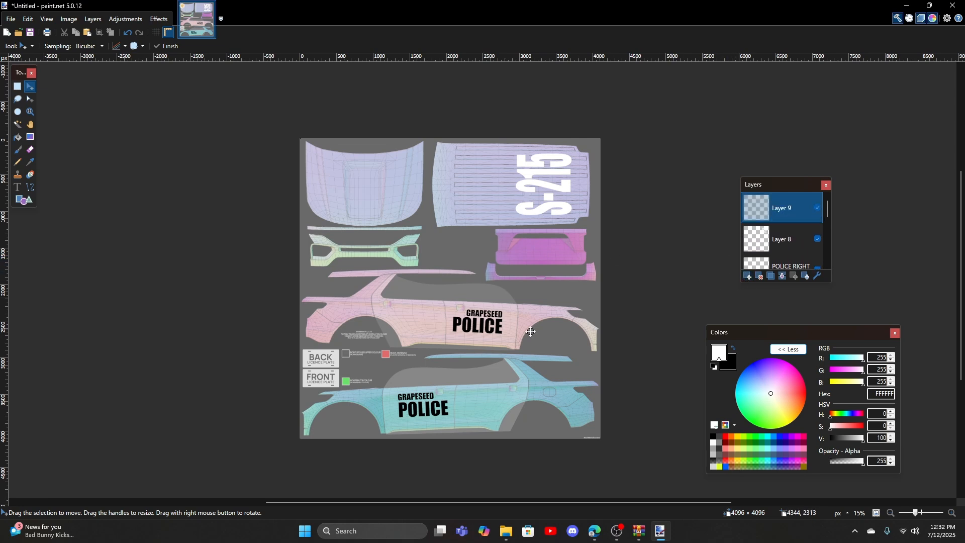
left_click(18, 187)
scroll(531, 234, "up", 6)
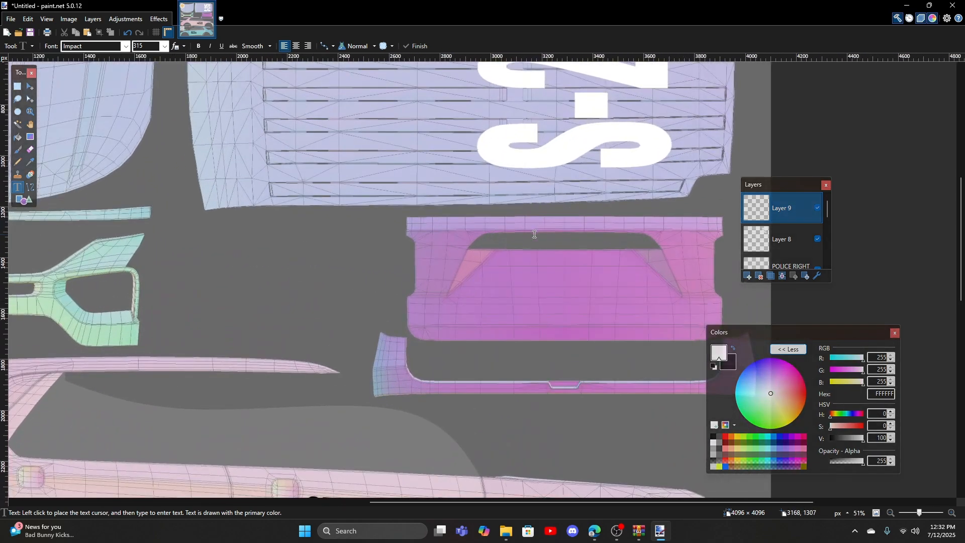
left_click(456, 220)
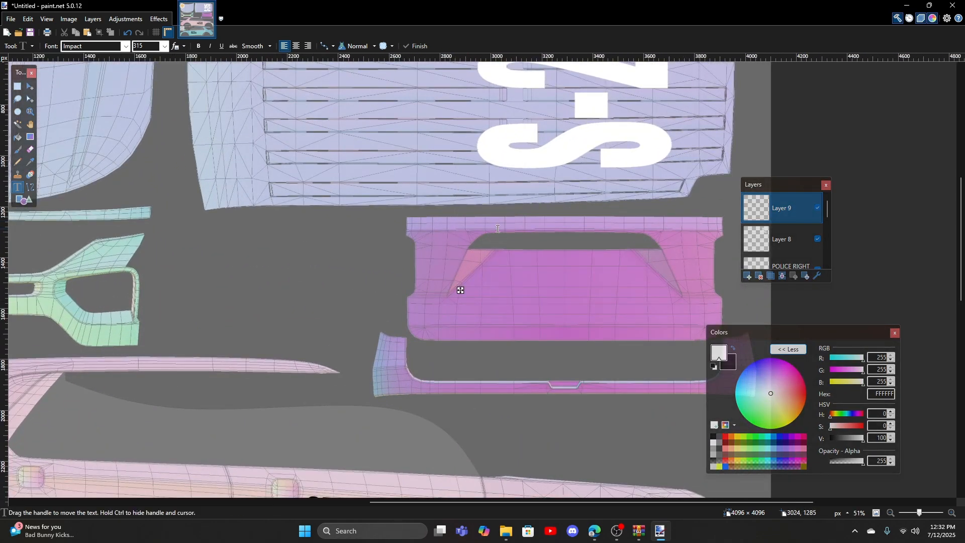
left_click(163, 46)
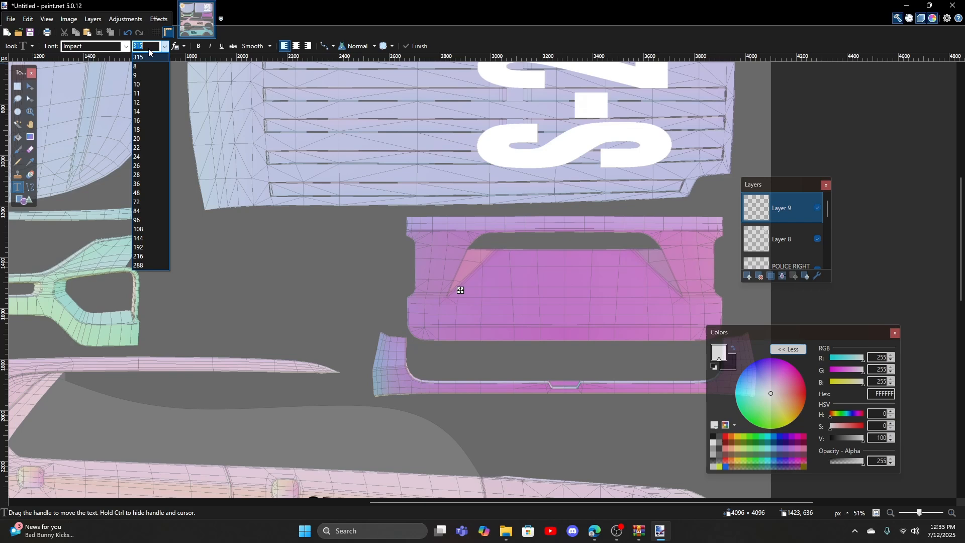
scroll(168, 132, "up", 5)
scroll(157, 126, "down", 2)
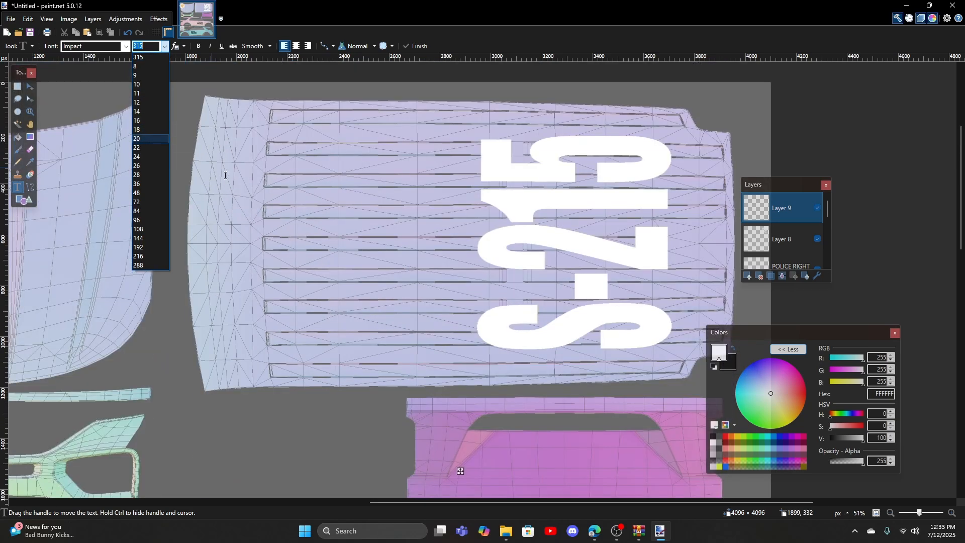
left_click(138, 112)
scroll(437, 342, "down", 2)
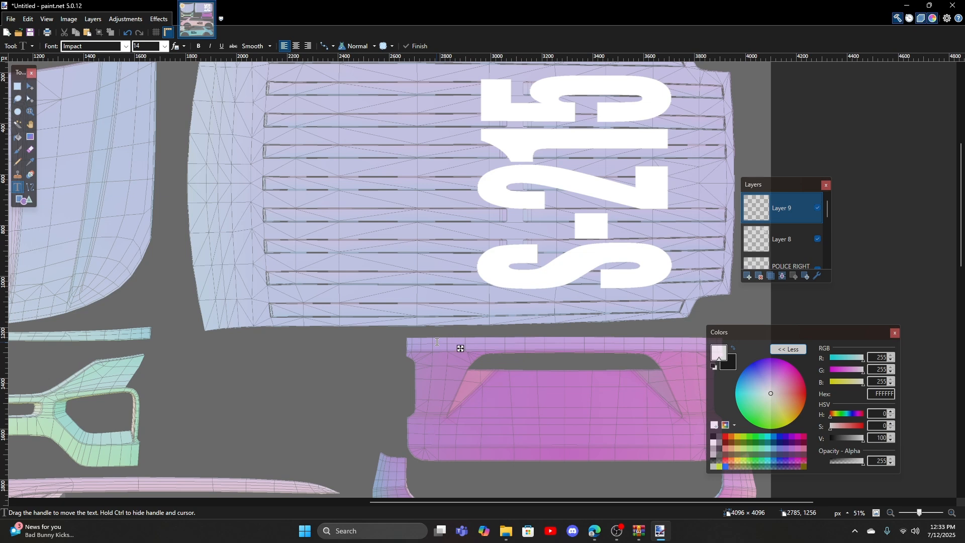
type("POLICE DEPARTMENT")
scroll(520, 371, "up", 2)
scroll(519, 370, "down", 3)
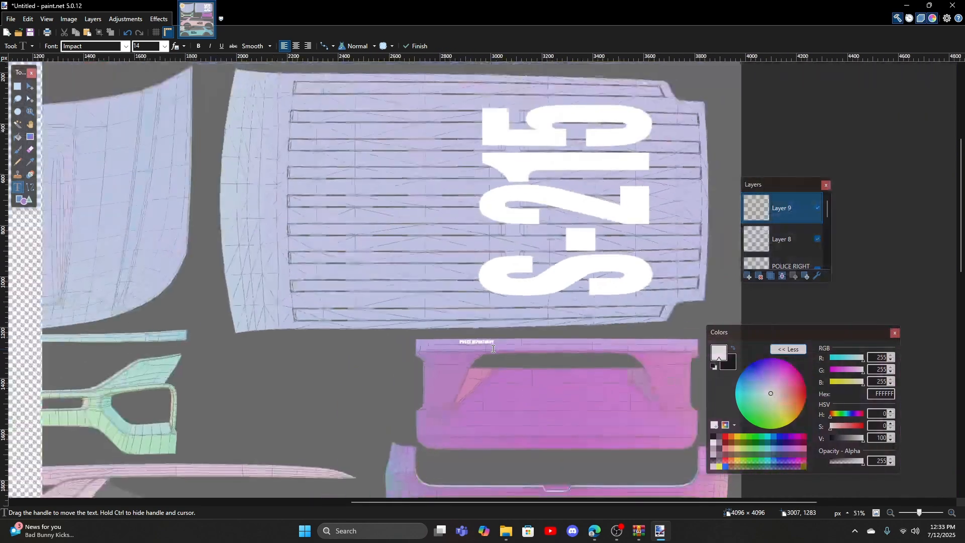
- Select the POLICE DEPARTMENT lettering and enlarge it to a selection of about 410 × 141 px
left_click(17, 88)
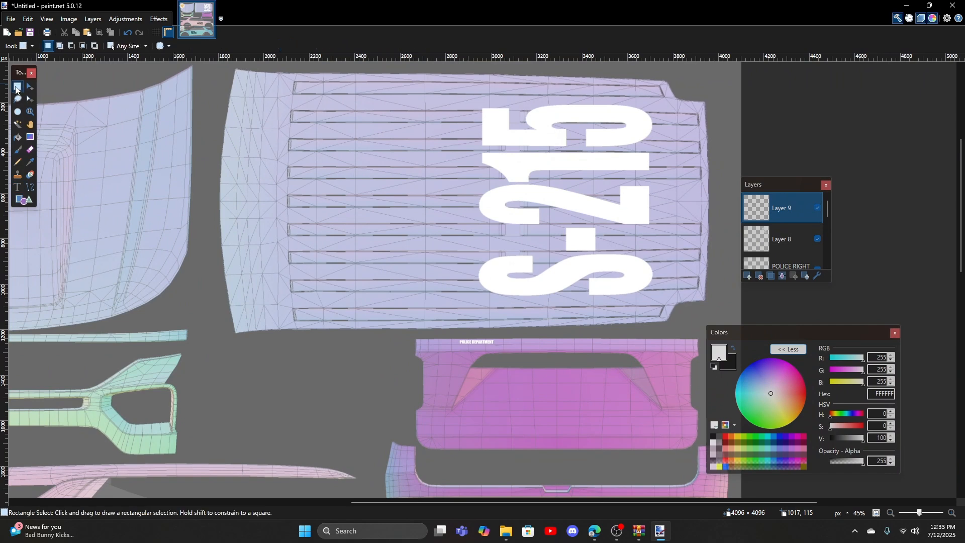
scroll(471, 348, "up", 5)
left_click_drag(402, 289, 662, 231)
left_click(30, 87)
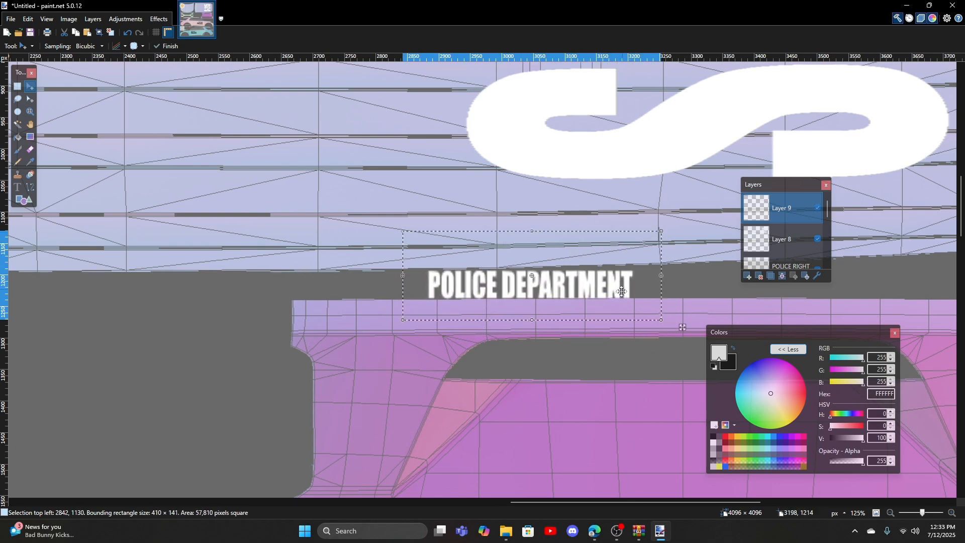
- Move the POLICE DEPARTMENT lettering about 638 px right and 50 px down, onto the right end of the tailgate's upper strip
scroll(613, 319, "down", 3)
left_click_drag(593, 300, 620, 311)
scroll(610, 301, "right", 2)
scroll(609, 308, "right", 2)
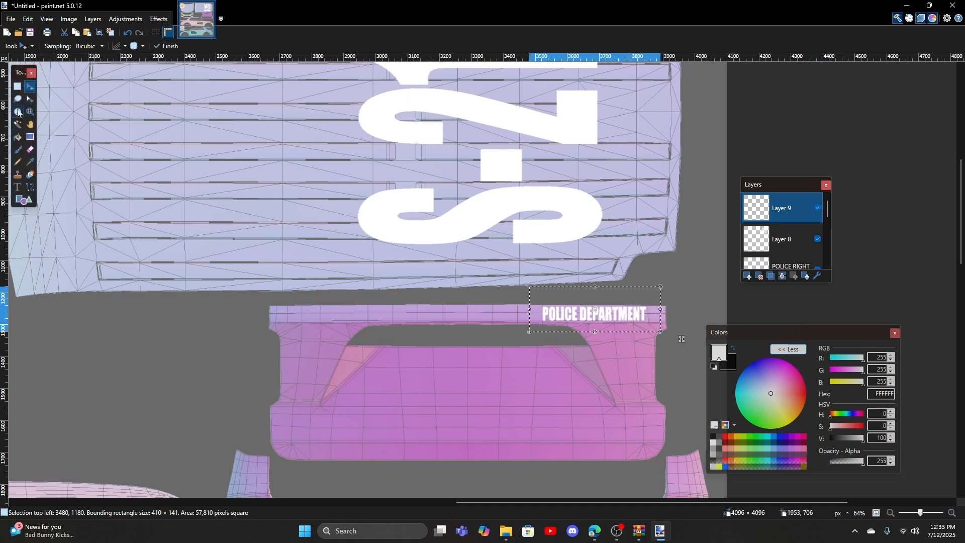
- Clear the selection and write GRAPESEED in Impact at size 14 near the left end of the tailgate's upper strip
left_click(17, 187)
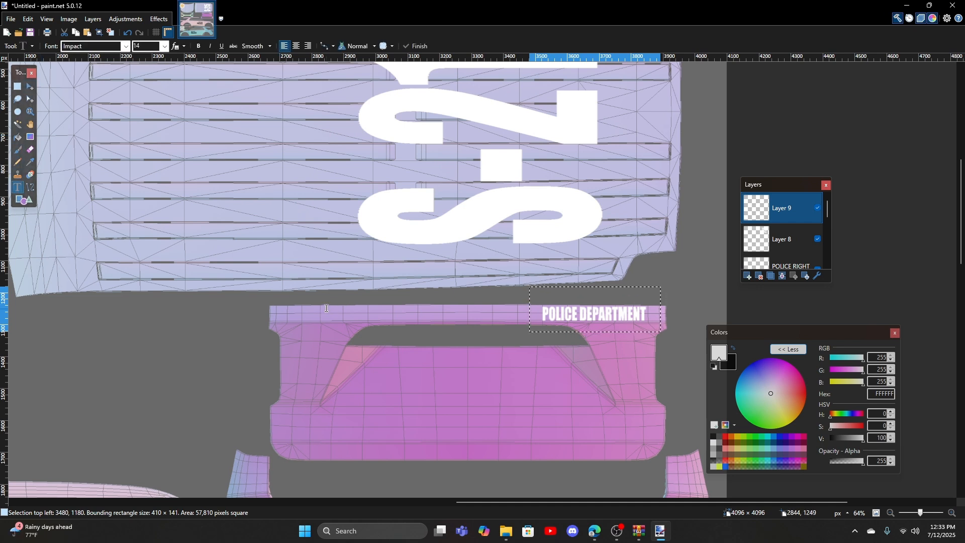
left_click(306, 312)
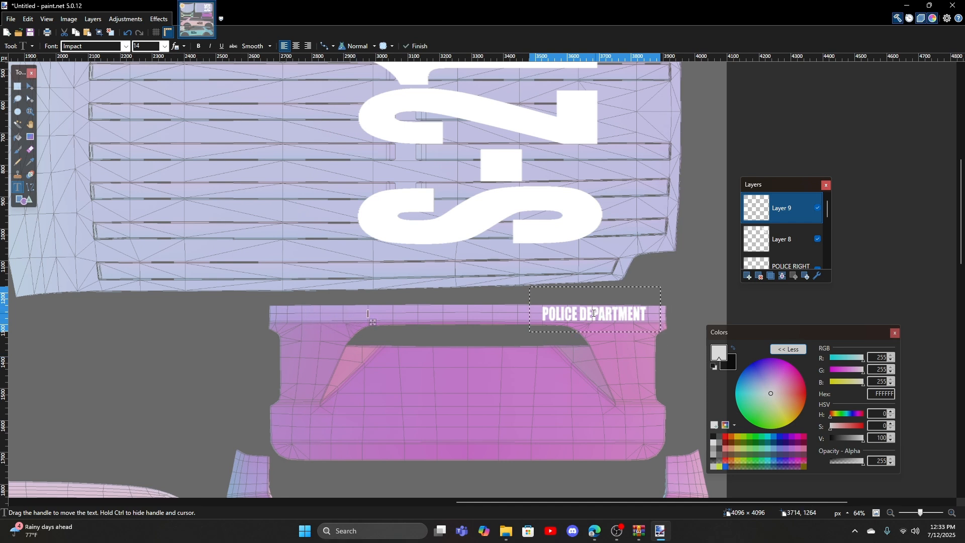
left_click(130, 34)
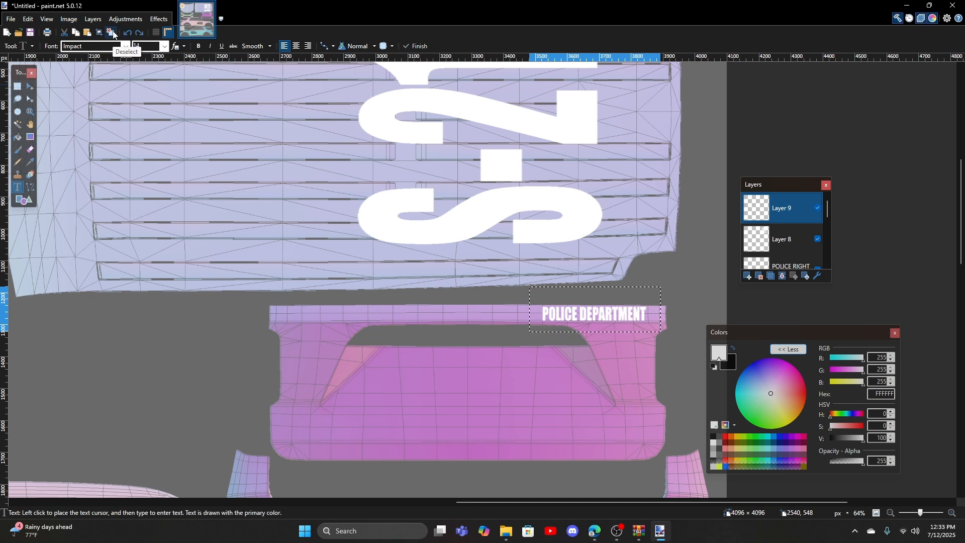
left_click(113, 32)
left_click(327, 311)
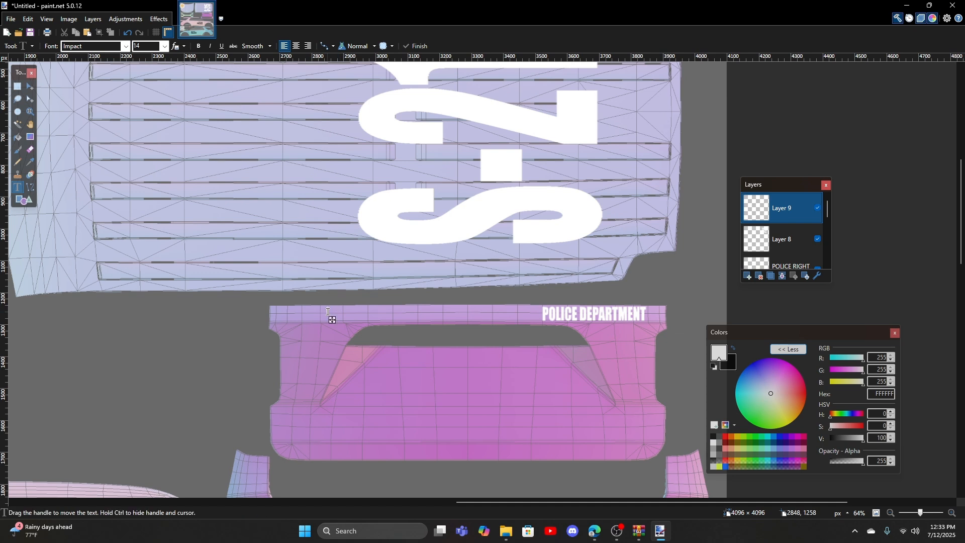
type("GRAF")
left_click(18, 86)
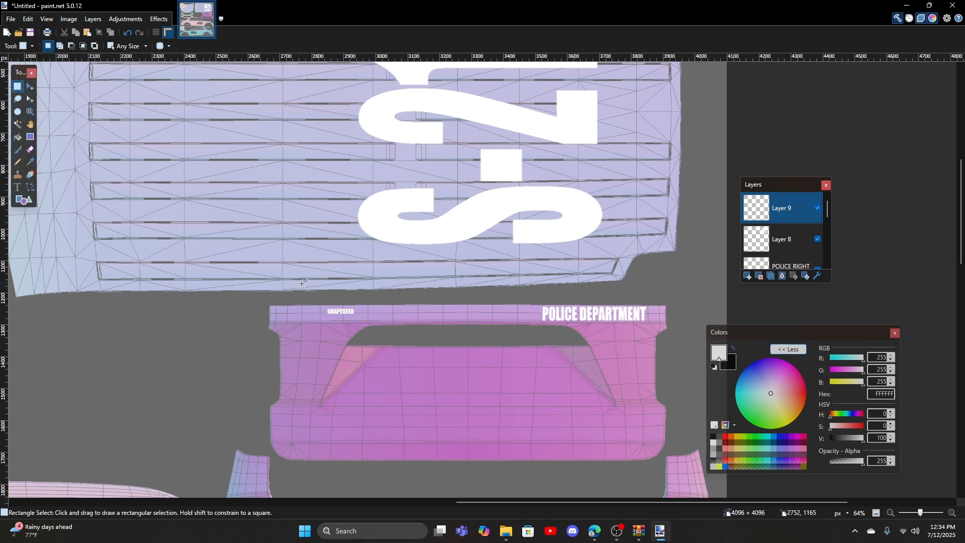
scroll(335, 315, "up", 2, "ctrl")
scroll(335, 315, "up", 1)
left_click_drag(311, 295, 382, 315)
scroll(549, 306, "down", 3, "ctrl")
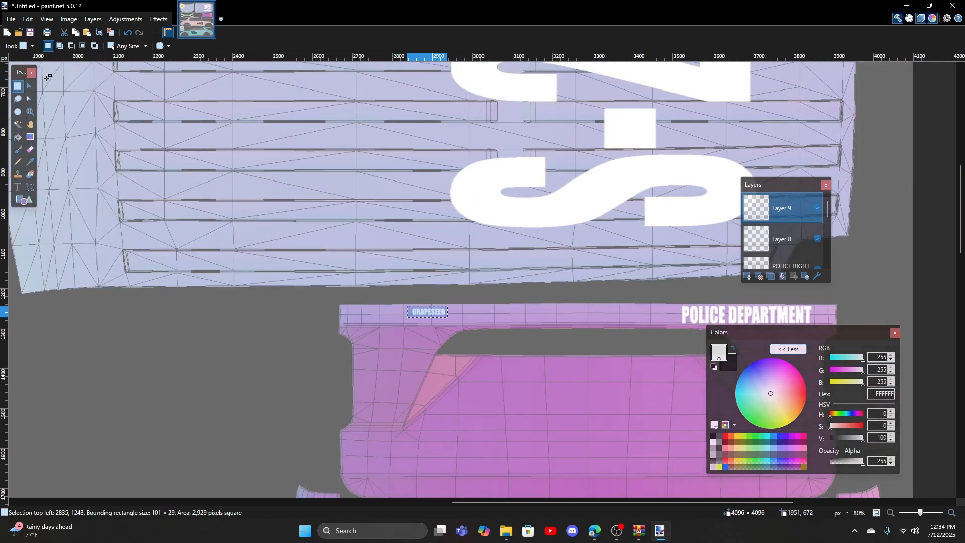
left_click(111, 33)
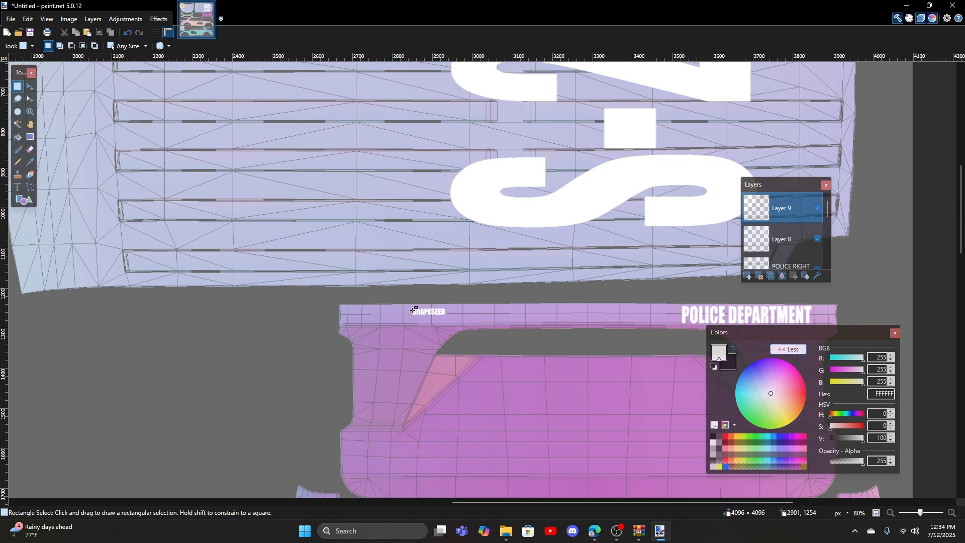
- Shift the whole tailgate lettering layer about 13 px to the right
left_click(30, 86)
scroll(417, 287, "down", 2, "ctrl")
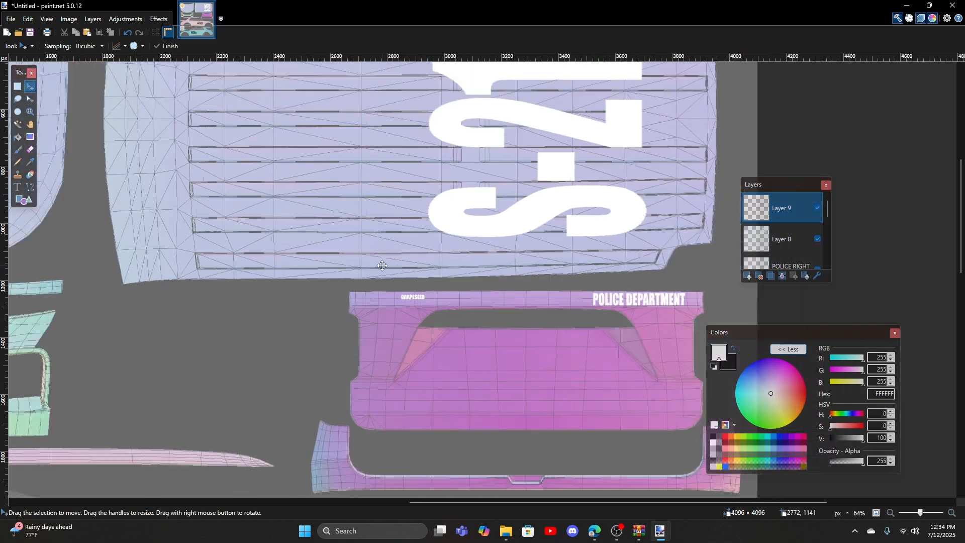
left_click_drag(417, 291, 420, 293)
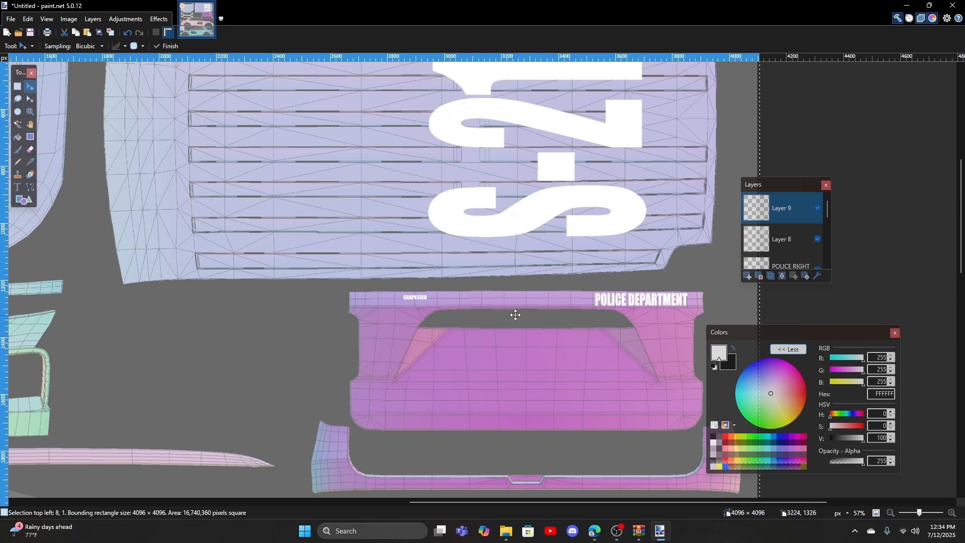
left_click_drag(619, 305, 621, 304)
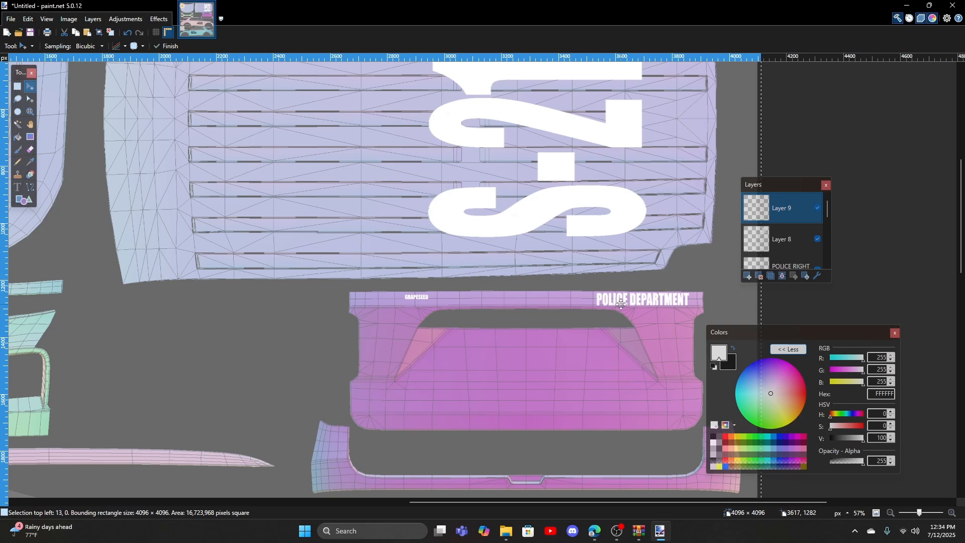
- Select only the GRAPESEED lettering on the tailgate and enlarge it to a selection of about 252 × 74 px
left_click(18, 86)
scroll(425, 302, "up", 5)
left_click_drag(444, 271, 372, 294)
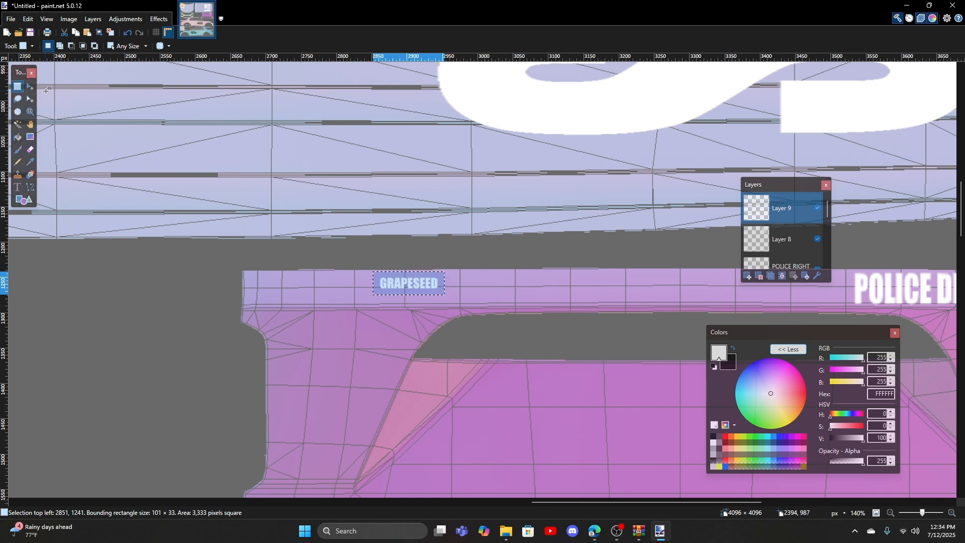
left_click(30, 87)
left_click_drag(372, 271, 258, 240)
- Position the enlarged GRAPESEED at the left end of the tailgate's upper strip and deselect it
left_click_drag(305, 269, 406, 285)
scroll(501, 331, "down", 5)
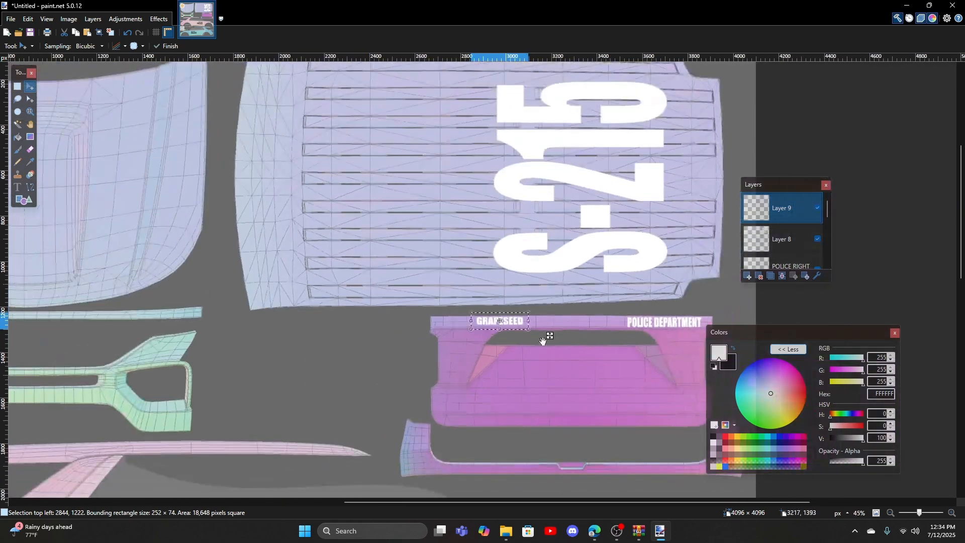
key("ctrl+d")
- Set the opacity of the black Layer 4 to 255
scroll(433, 286, "down", 3)
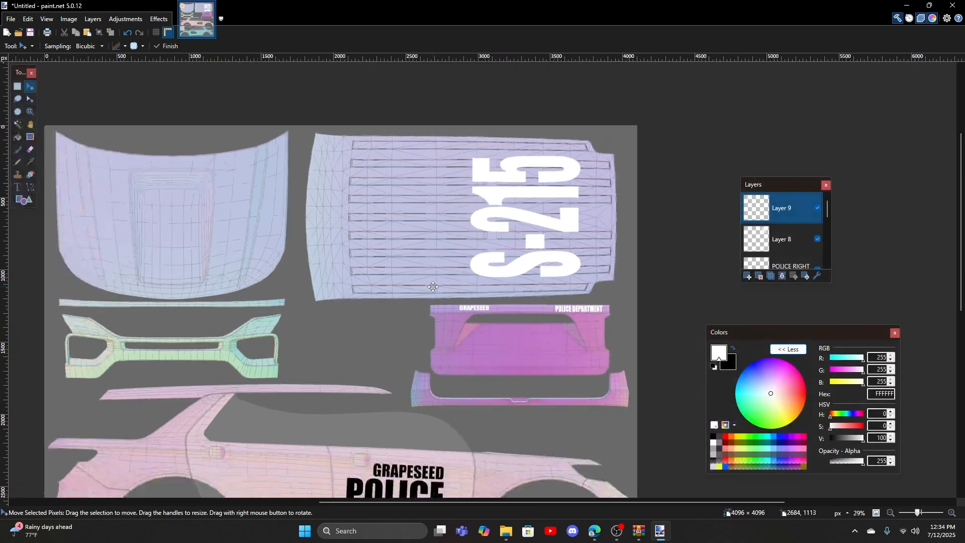
scroll(433, 286, "down", 2)
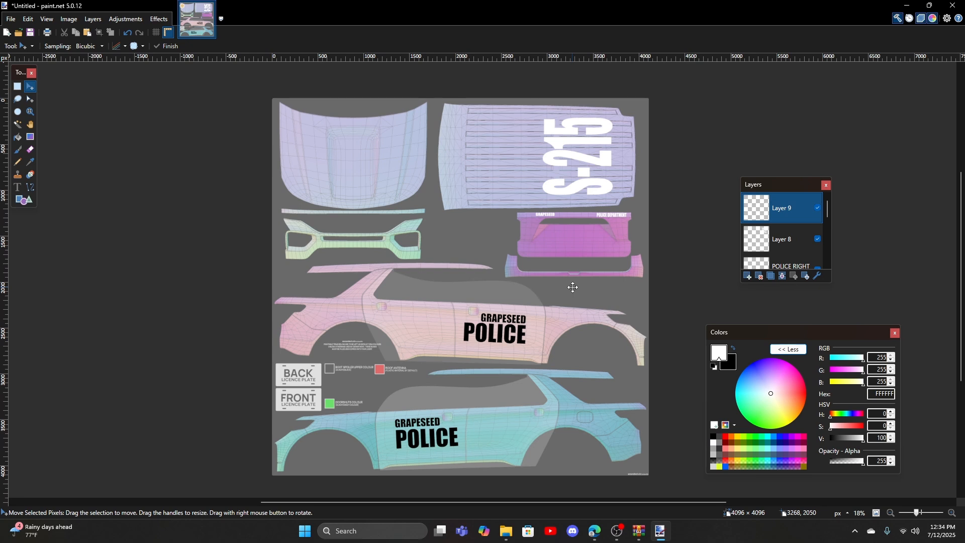
scroll(779, 215, "down", 5)
scroll(779, 226, "up", 5)
scroll(780, 213, "down", 5)
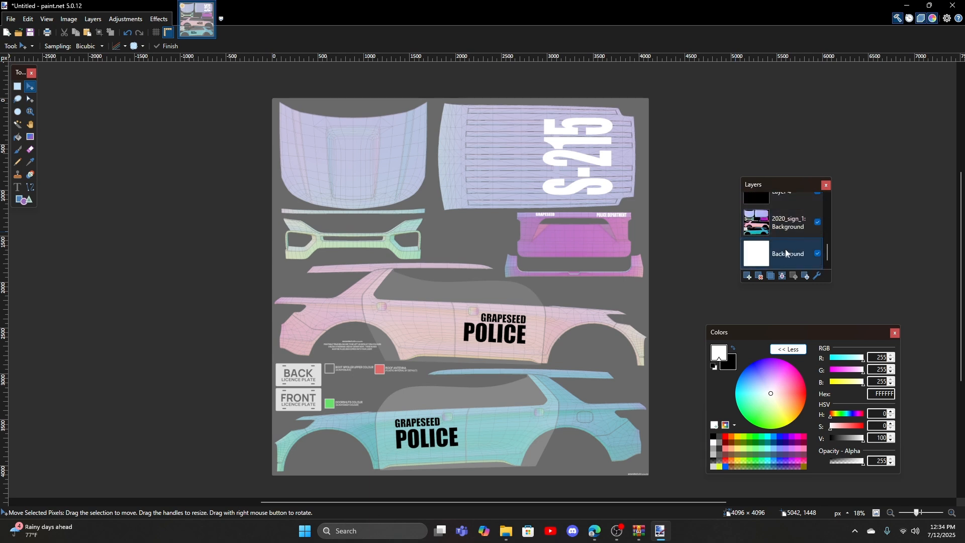
left_click(780, 201)
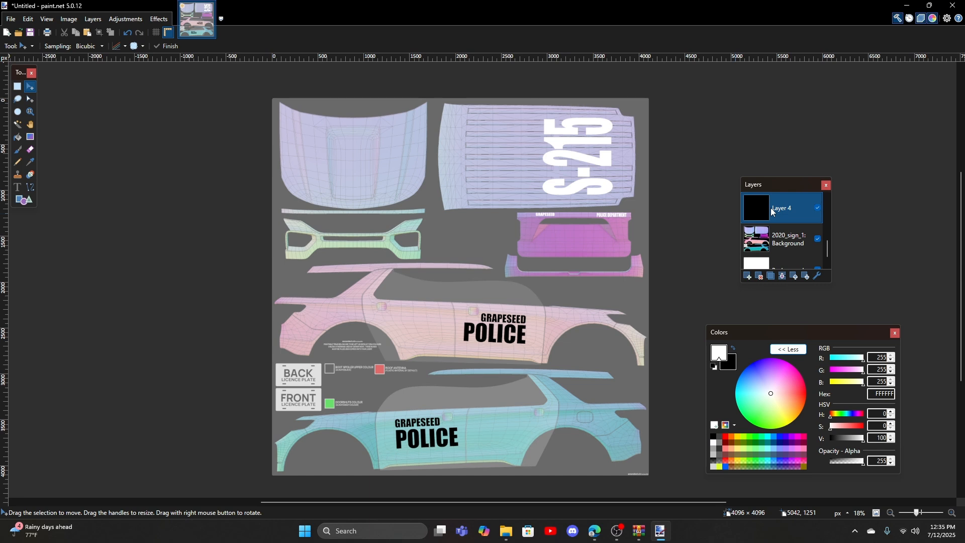
double_click(770, 207)
left_click(429, 257)
left_click_drag(428, 257, 574, 287)
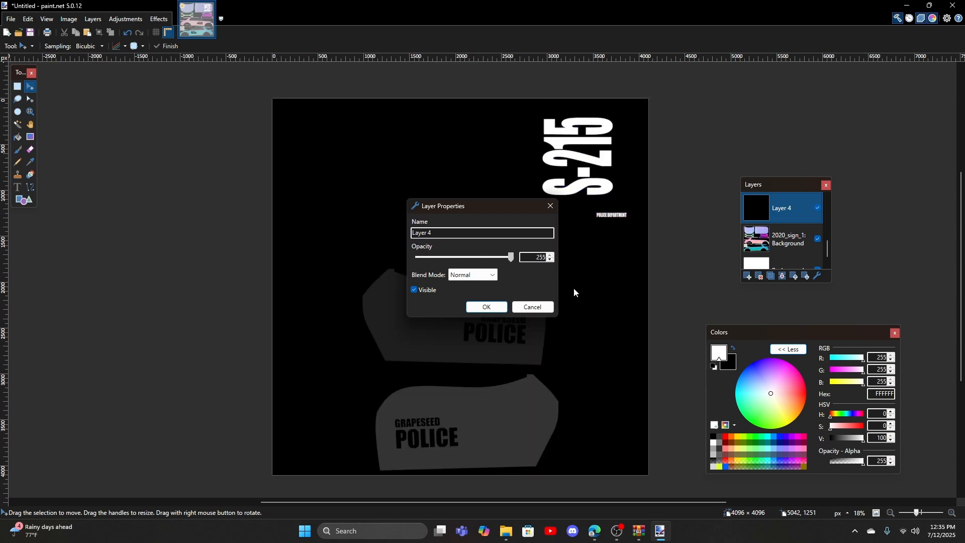
left_click(486, 307)
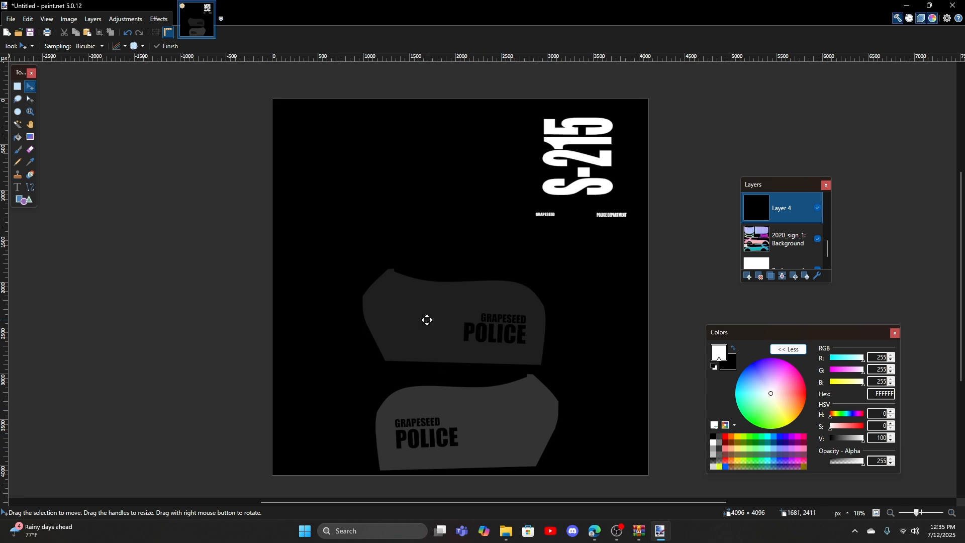
- Set the opacity of both "white doors left" layers to 255
scroll(779, 237, "up", 3)
left_click(778, 234)
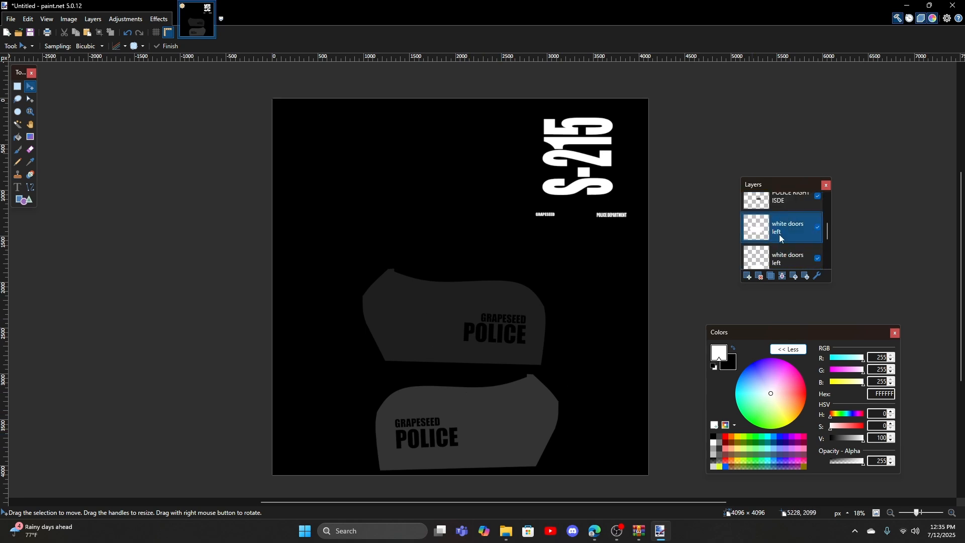
left_click_drag(433, 258, 567, 276)
left_click(487, 307)
double_click(778, 257)
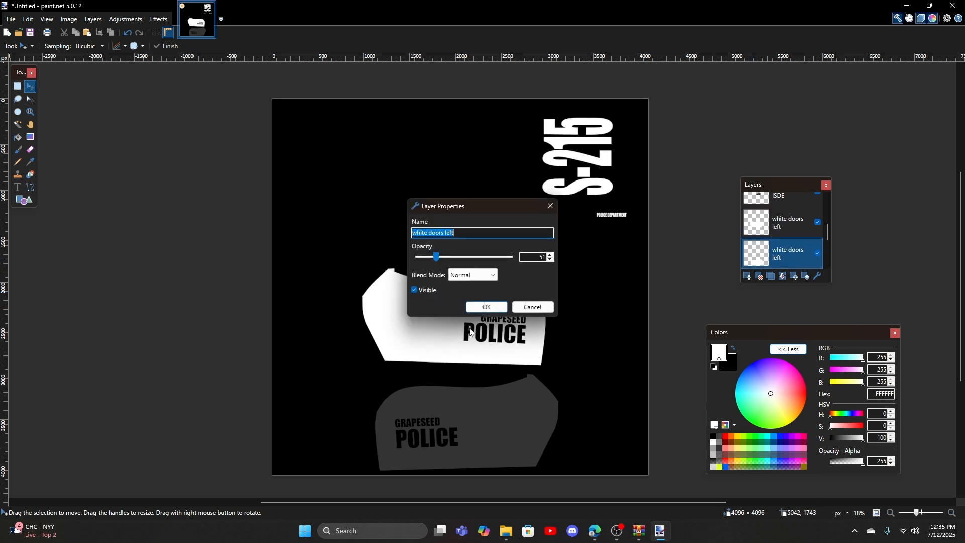
left_click_drag(437, 258, 583, 267)
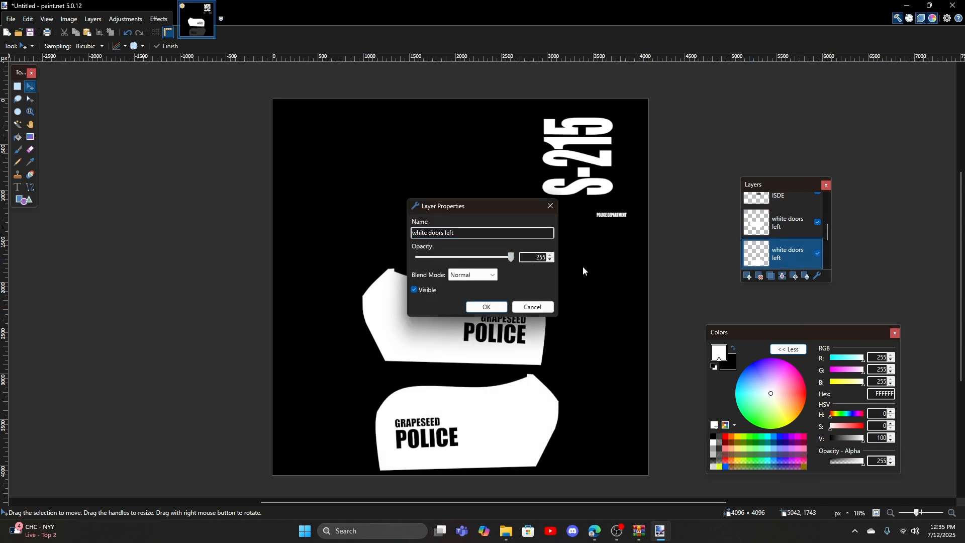
left_click(503, 307)
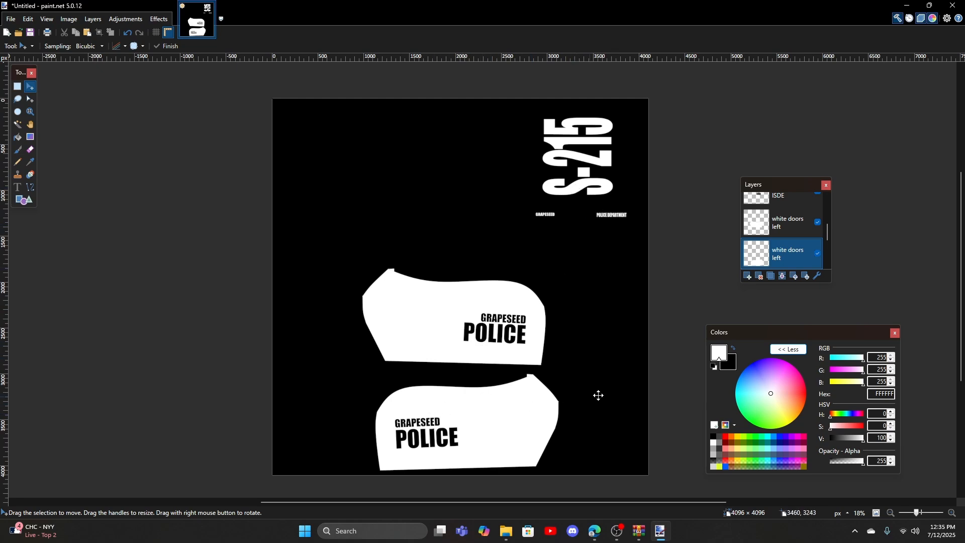
scroll(781, 237, "down", 3)
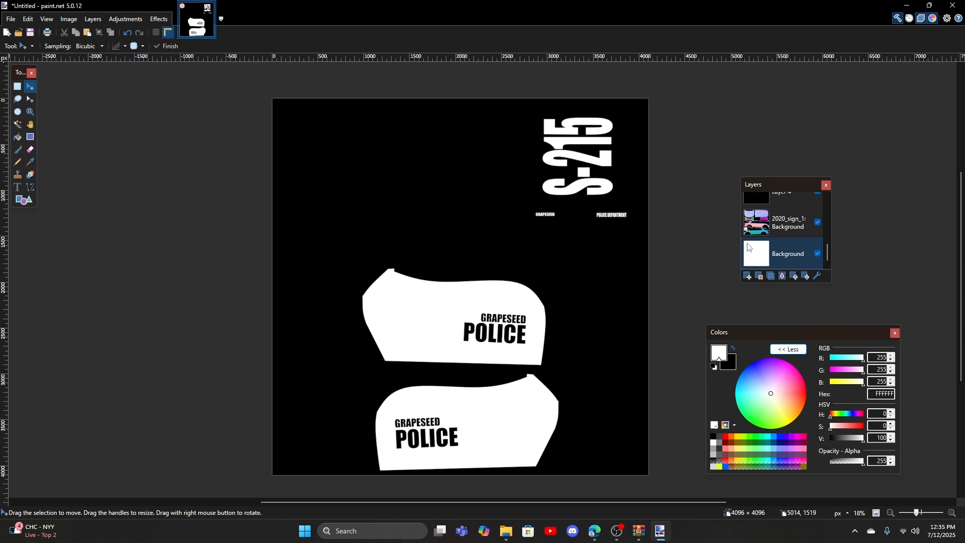
- Start saving the livery under a new name, with PNG as the file type and GRAPESEED PD as the file name
left_click(16, 25)
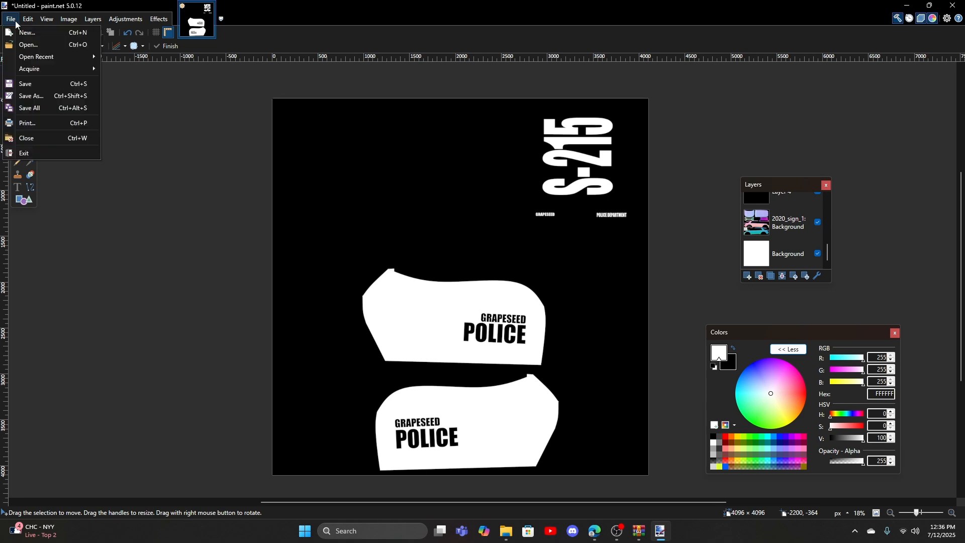
left_click(44, 94)
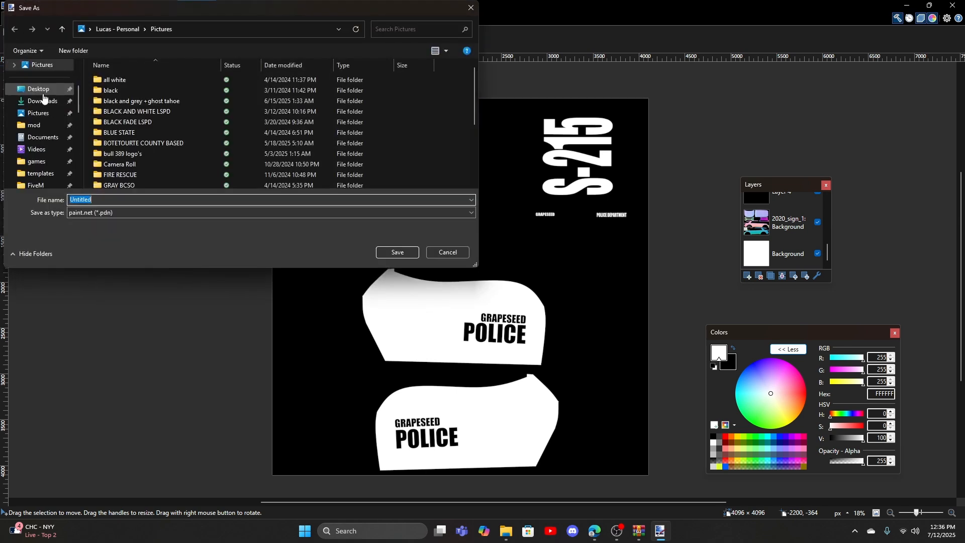
left_click(116, 213)
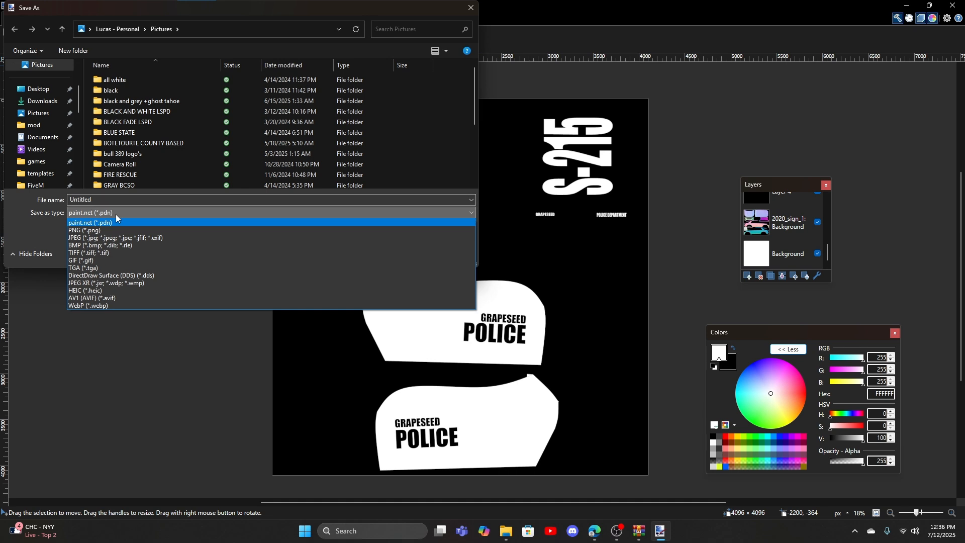
left_click(83, 229)
left_click(58, 201)
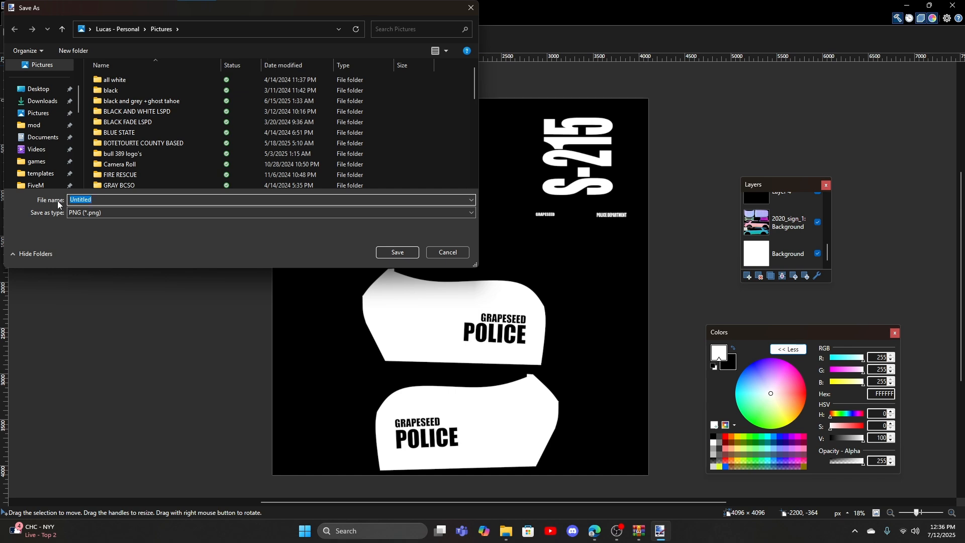
type("GRAPES")
type("EED POLI")
key("BackSpace")
key("BackSpace")
key("BackSpace")
type("D")
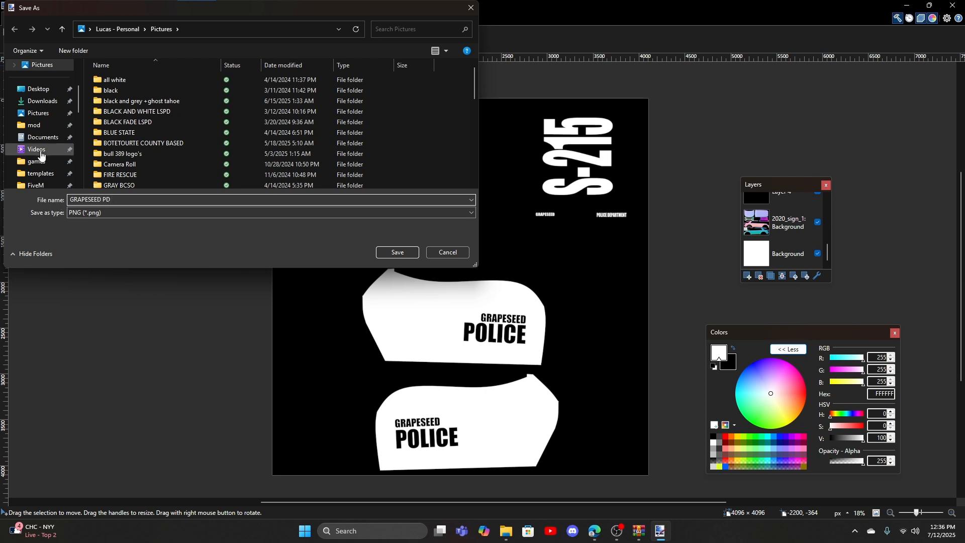
- Choose the Pictures folder as the destination and save the GRAPESEED PD file there
left_click(38, 112)
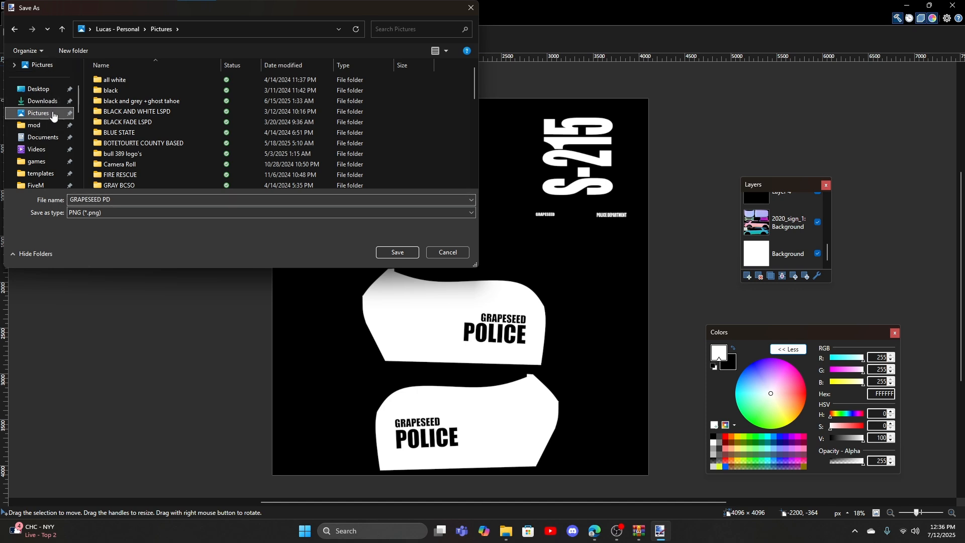
scroll(151, 146, "down", 10)
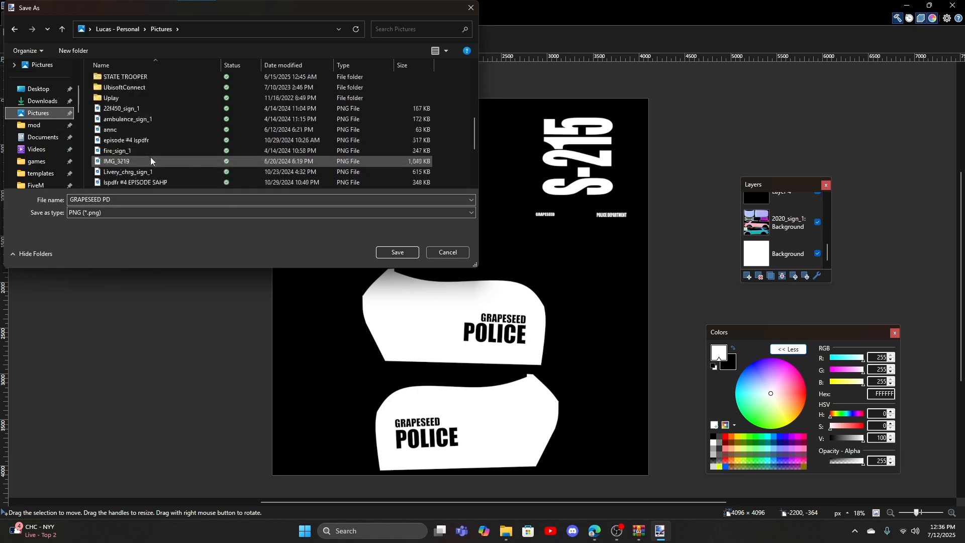
scroll(150, 153, "up", 10)
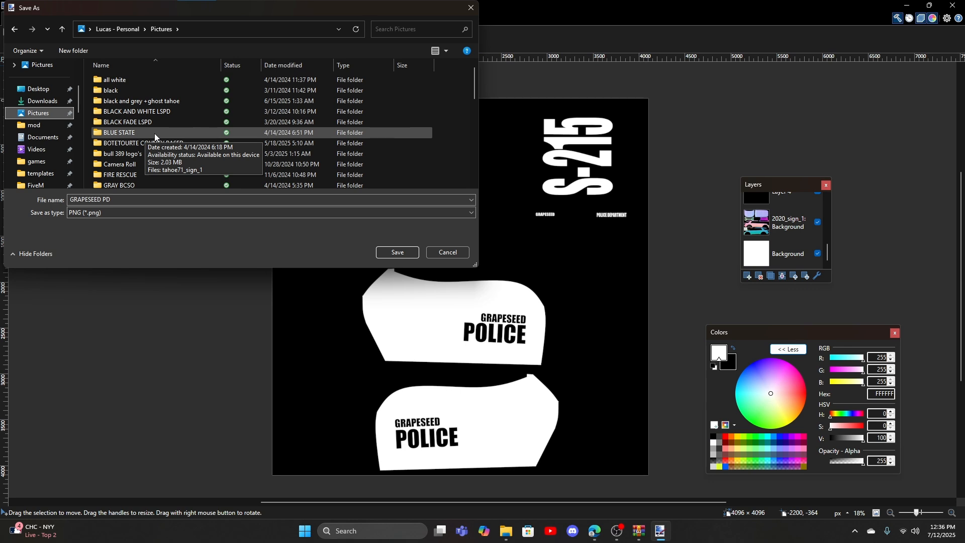
scroll(164, 144, "down", 1)
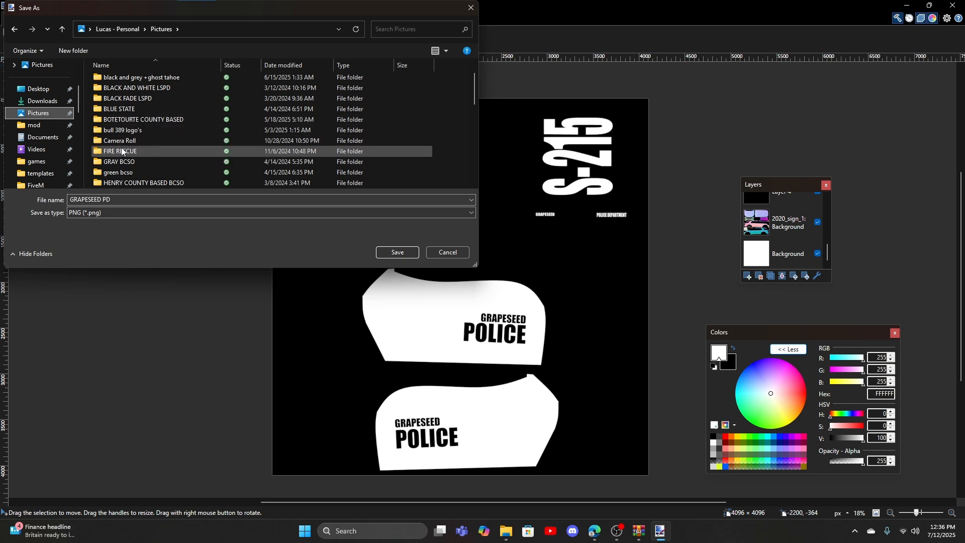
scroll(146, 146, "down", 2)
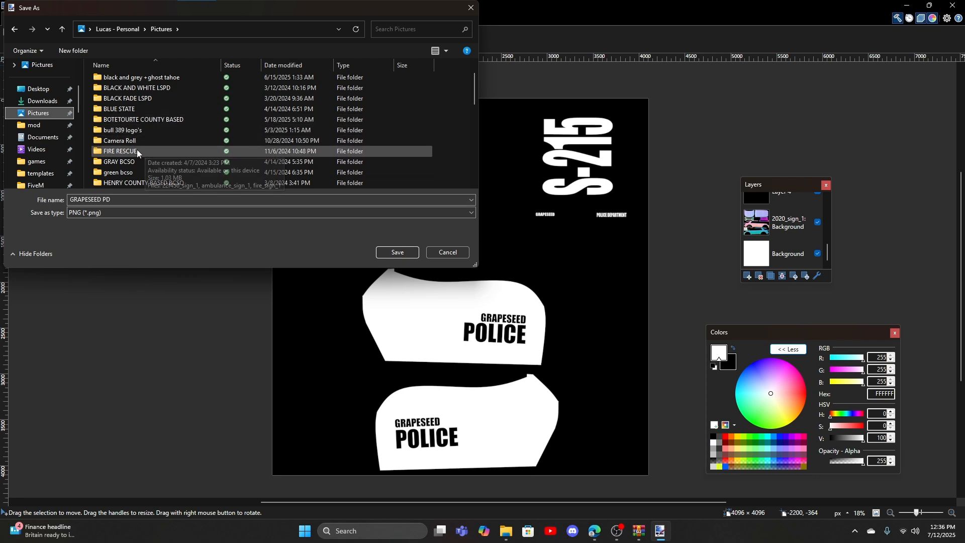
scroll(153, 114, "down", 3)
scroll(158, 125, "up", 4)
scroll(158, 126, "down", 5)
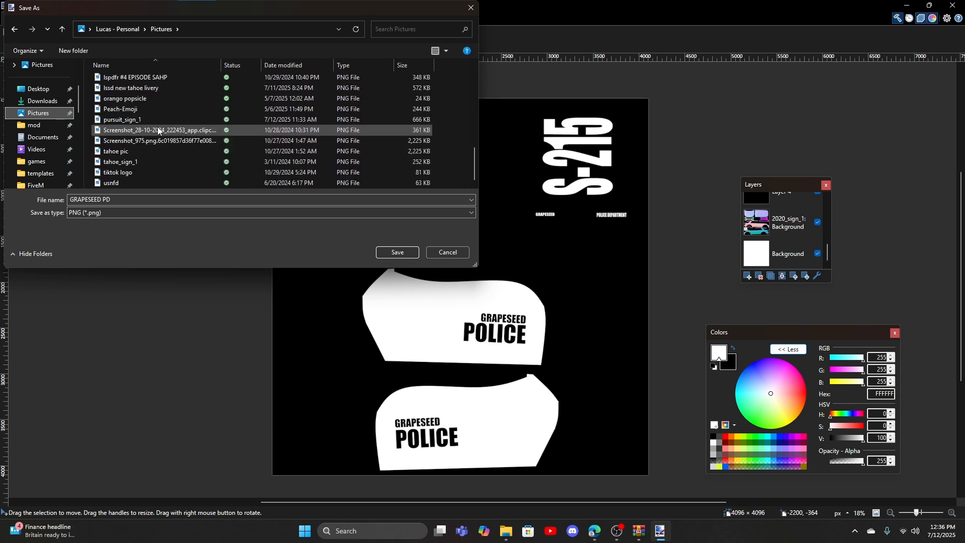
left_click(386, 251)
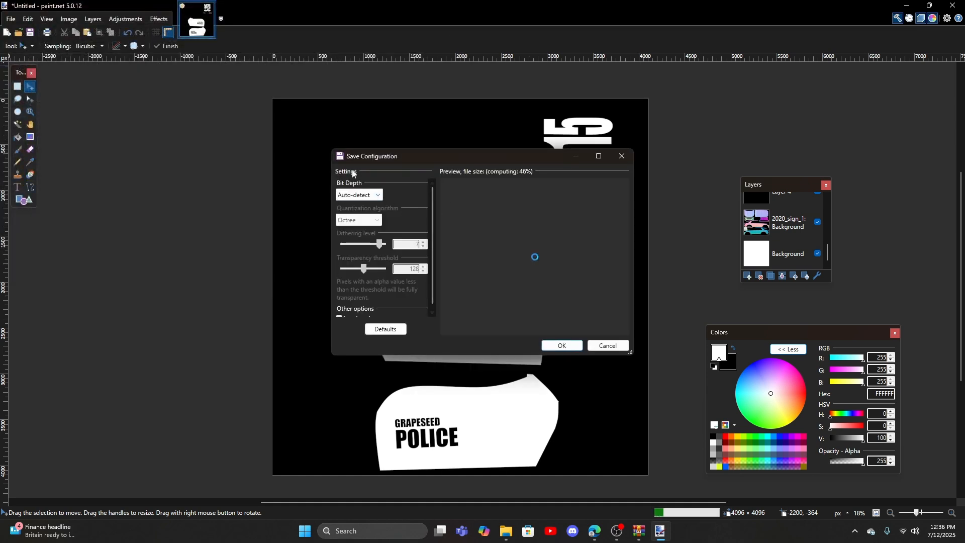
- Accept the PNG save configuration with auto-detect bit depth and flatten the image to complete the save
scroll(489, 243, "down", 3)
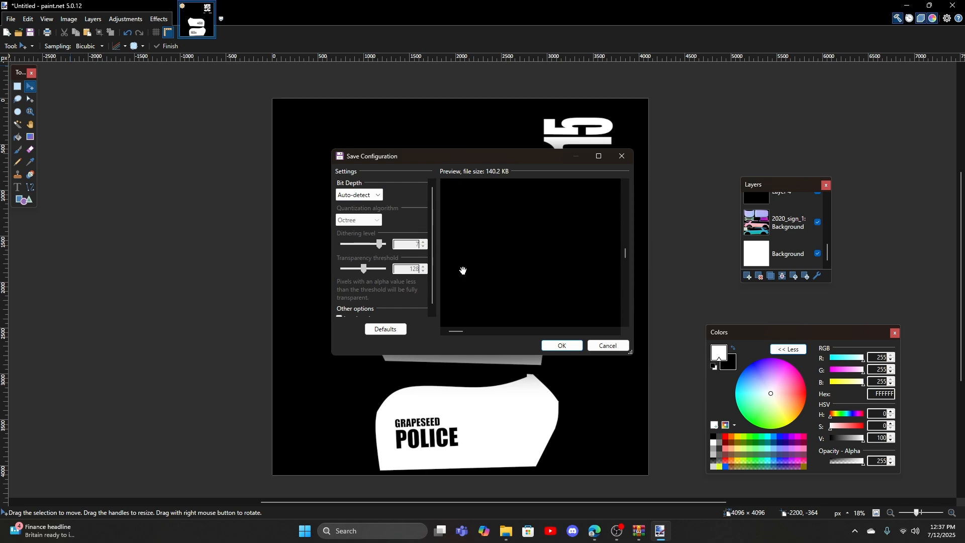
left_click(562, 346)
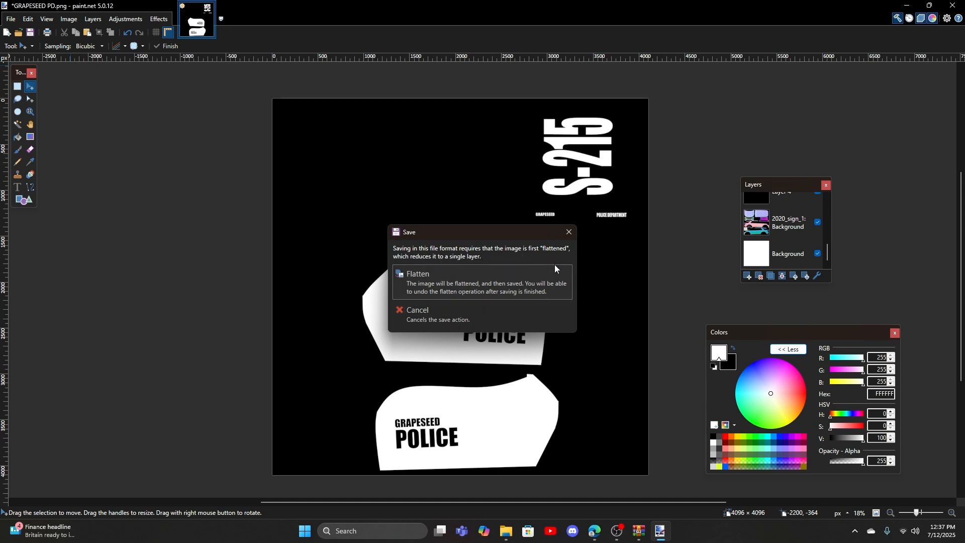
left_click(496, 280)
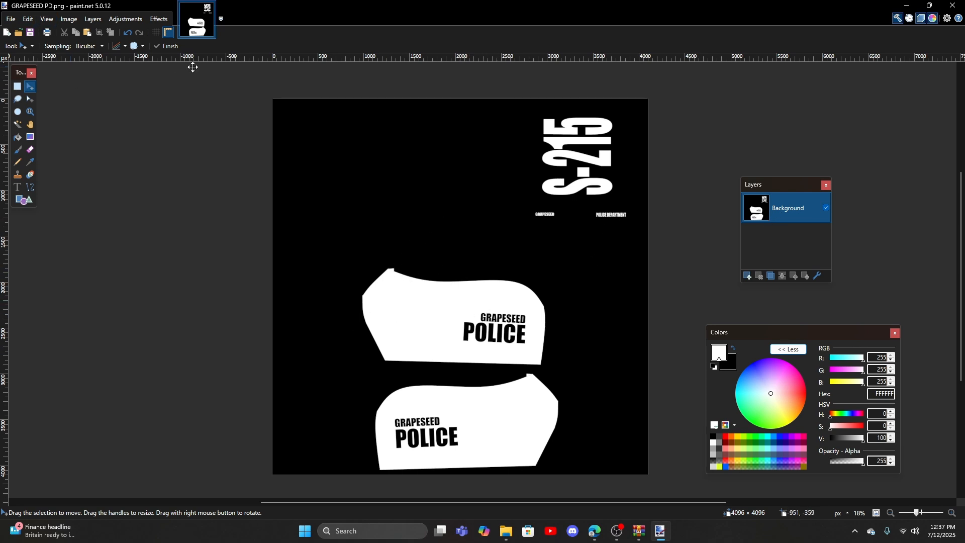
- Minimize the image editor, the templates folder, the archive and the browser to clear the desktop
left_click(906, 8)
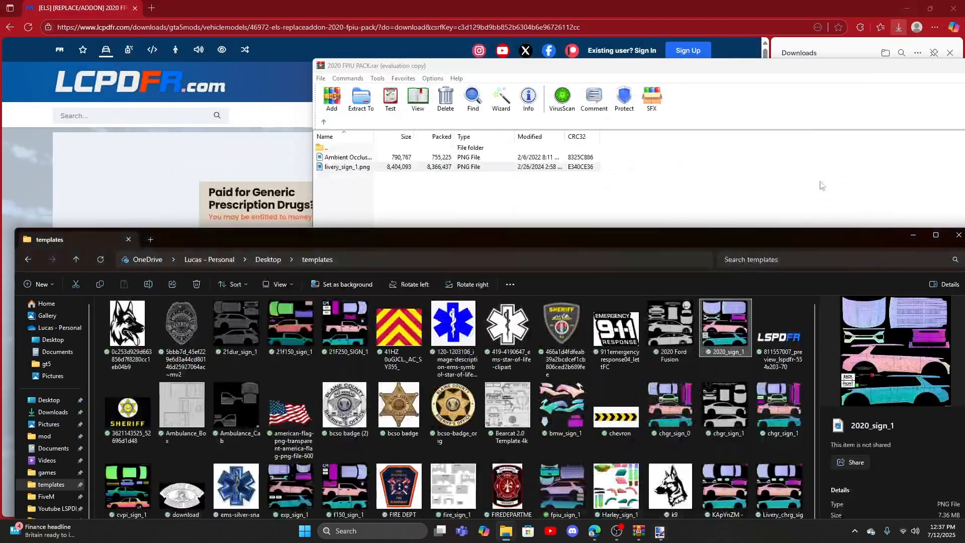
left_click(914, 238)
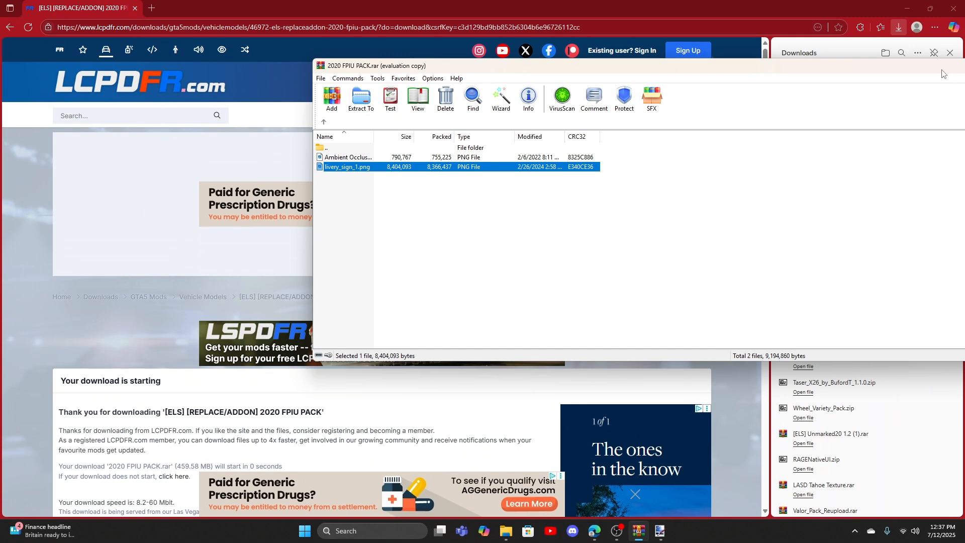
left_click_drag(945, 73, 752, 75)
left_click(880, 66)
left_click(906, 8)
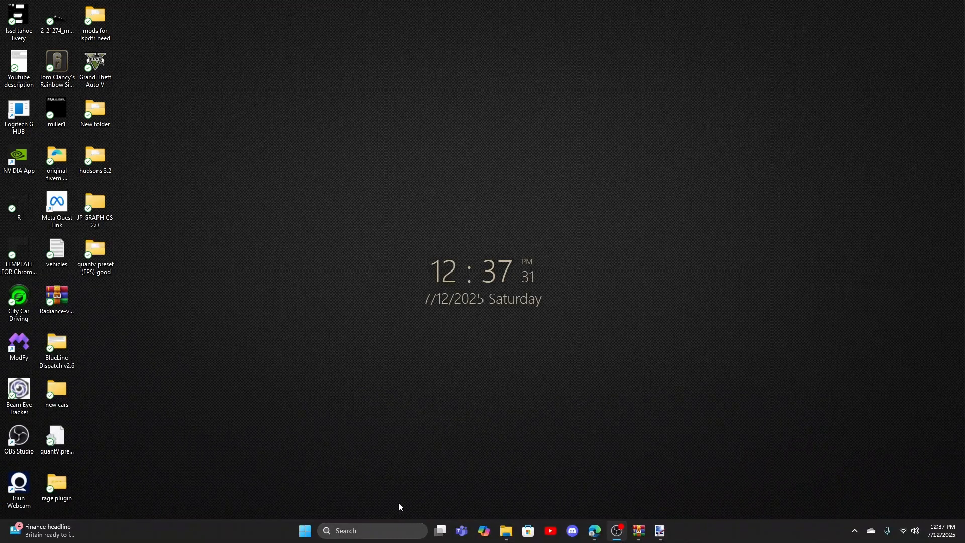
- Find and launch OpenIV, and open the GTA V game files in it
left_click(377, 530)
type("OPENIV")
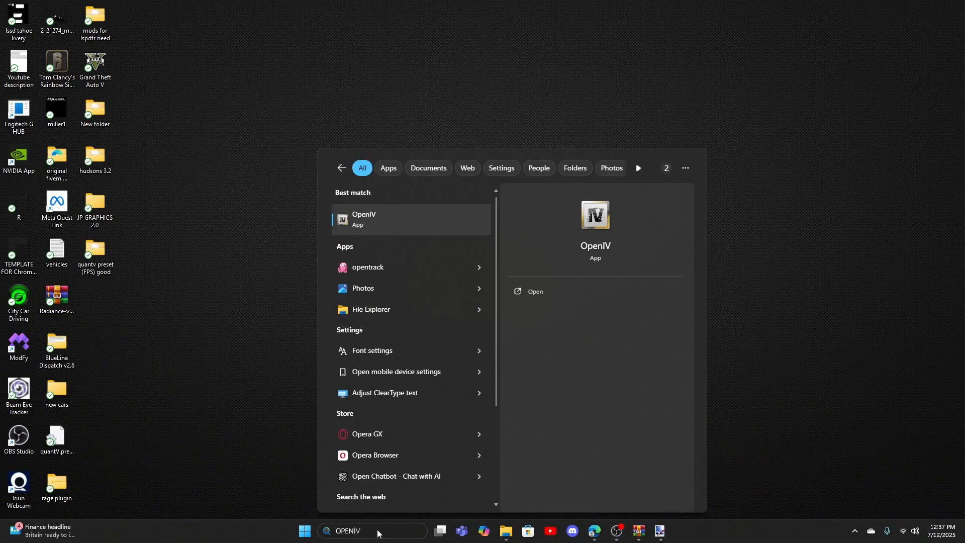
left_click(537, 293)
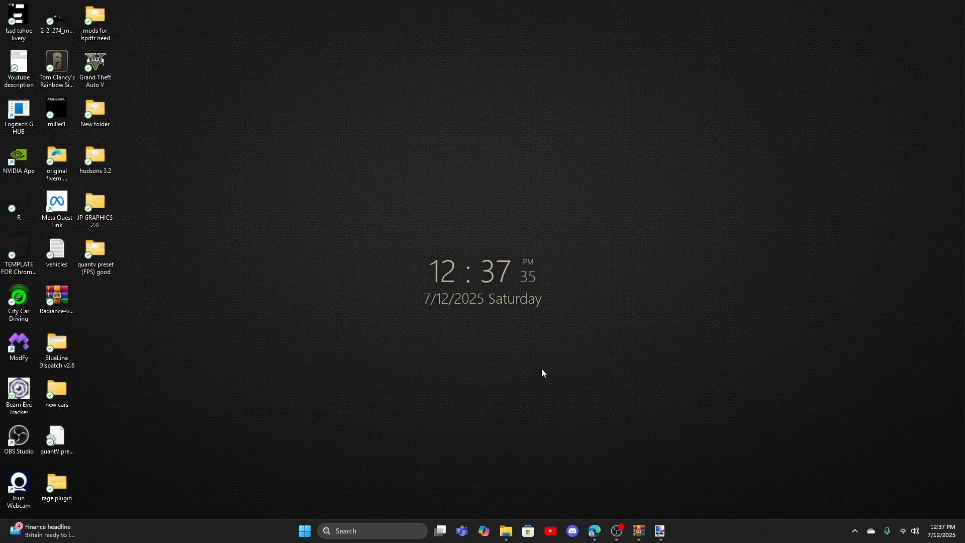
left_click(431, 280)
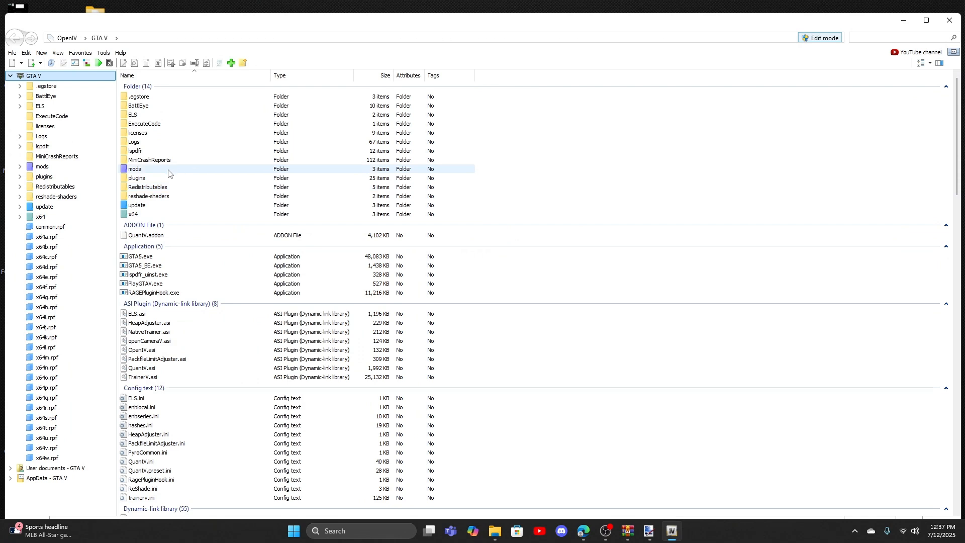
- Go to the dlcpacks folder inside mods, update, x64
double_click(168, 173)
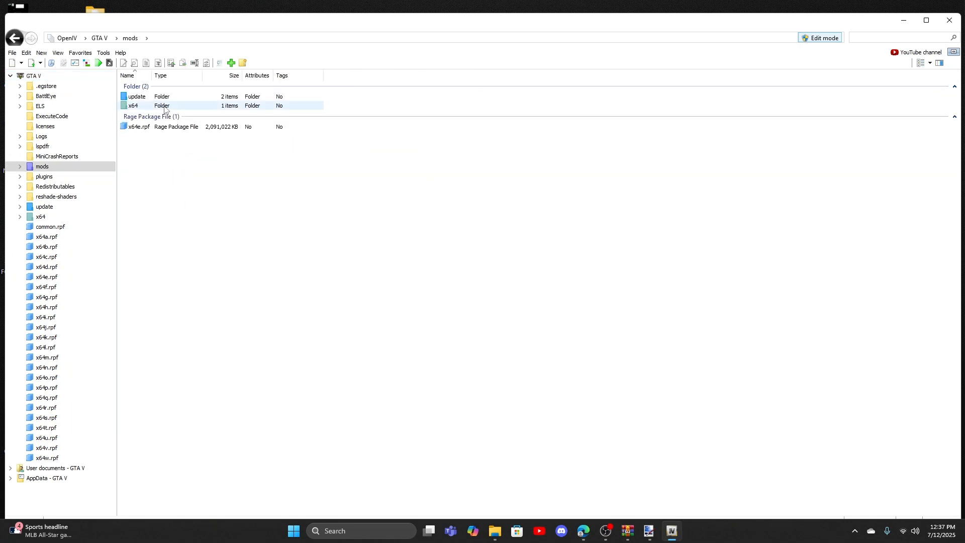
double_click(164, 106)
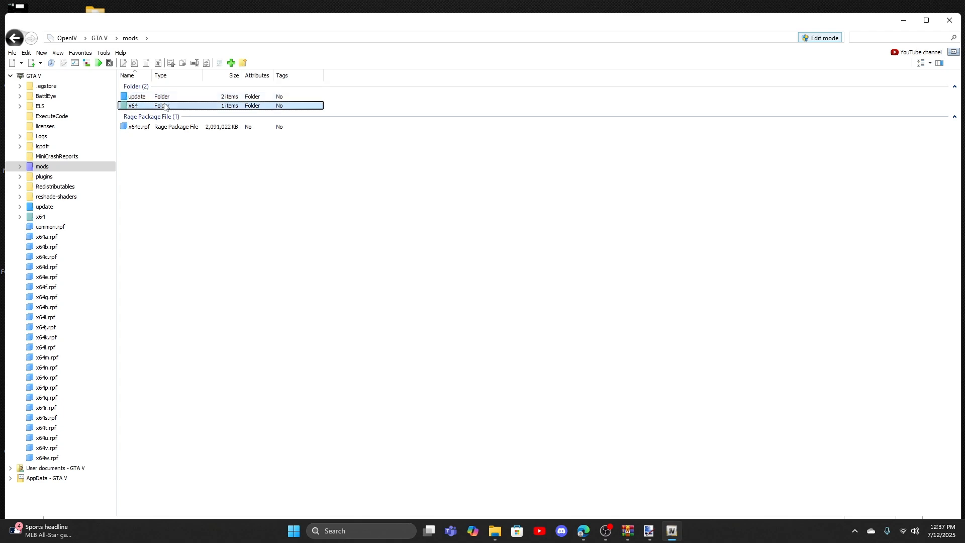
key("BackSpace")
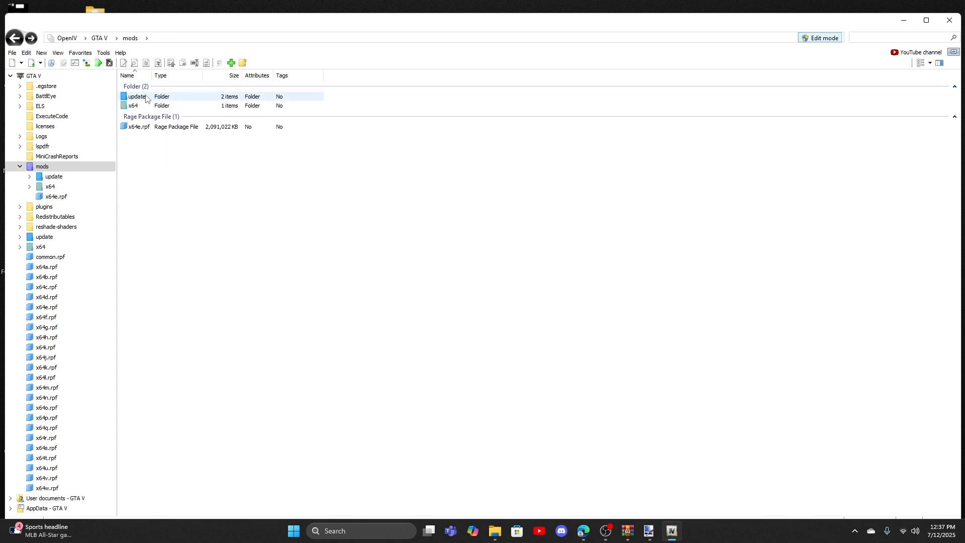
double_click(136, 96)
double_click(145, 99)
double_click(146, 98)
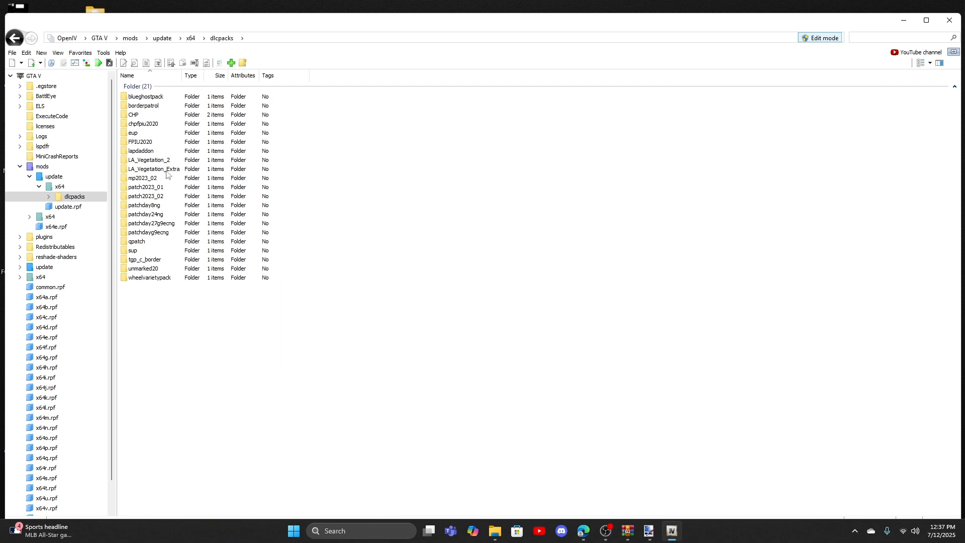
- Open vehicles.rpf under patchday24ng, dlc.rpf, x64, levels, gta5
double_click(168, 214)
double_click(146, 96)
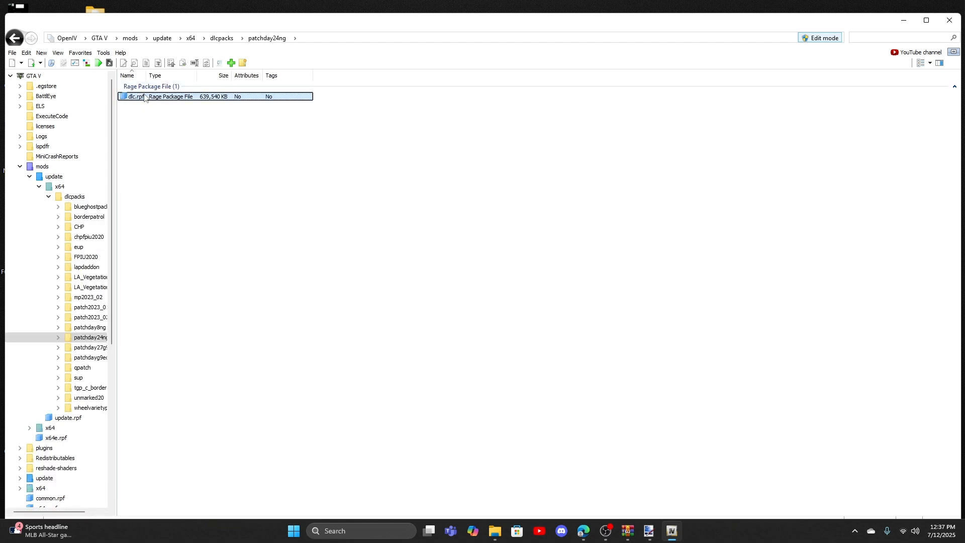
double_click(151, 107)
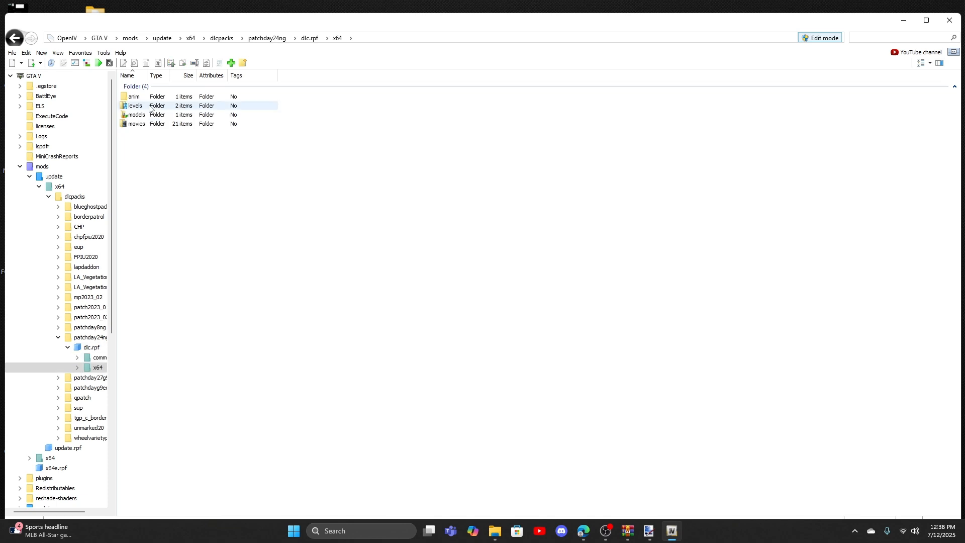
double_click(150, 105)
double_click(149, 98)
double_click(150, 97)
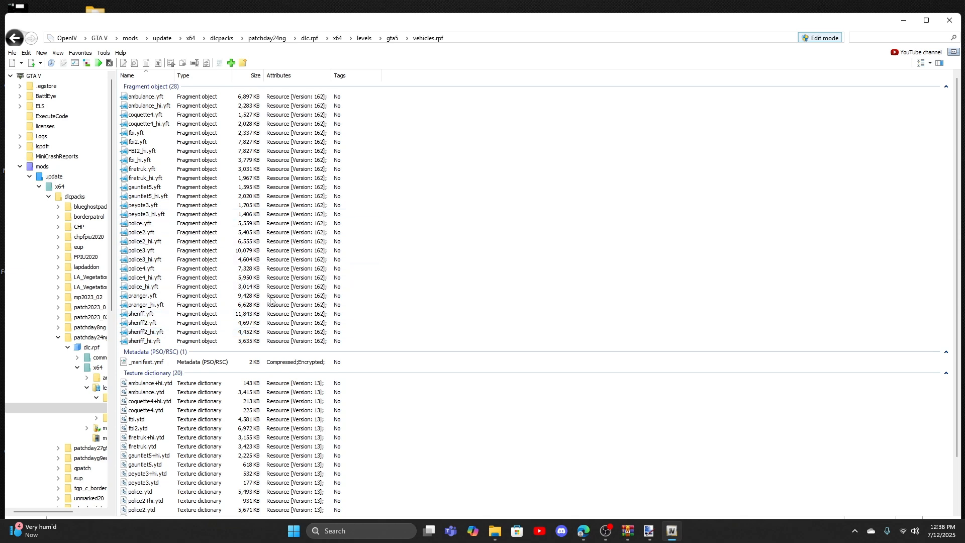
- Switch to the 2020 FPIU PACK.rar archive in WinRAR and go up from the template folder to its parent
left_click(627, 531)
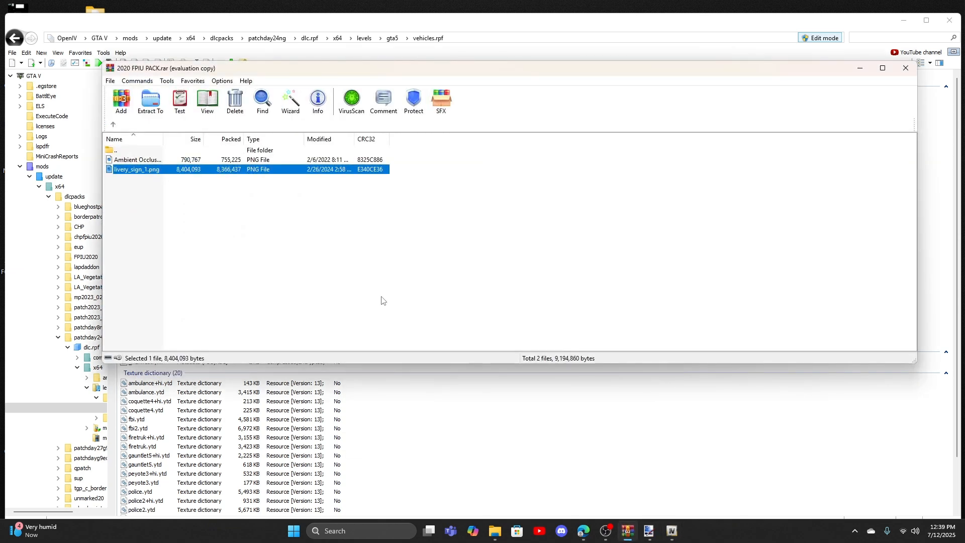
left_click(315, 253)
left_click(113, 124)
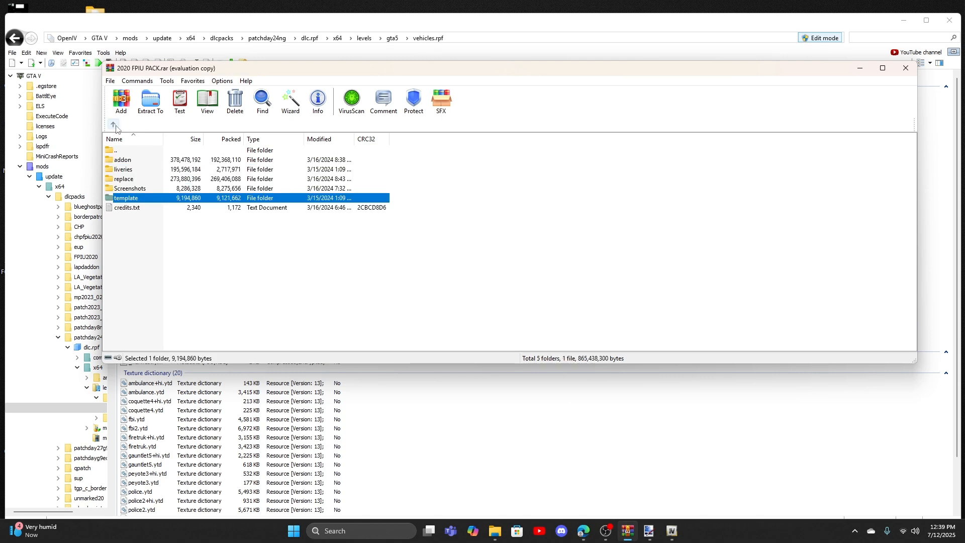
- Open the vehicle files inside the archive's replace folder and copy the four sheriff2 files into vehicles.rpf in OpenIV
double_click(139, 179)
double_click(131, 160)
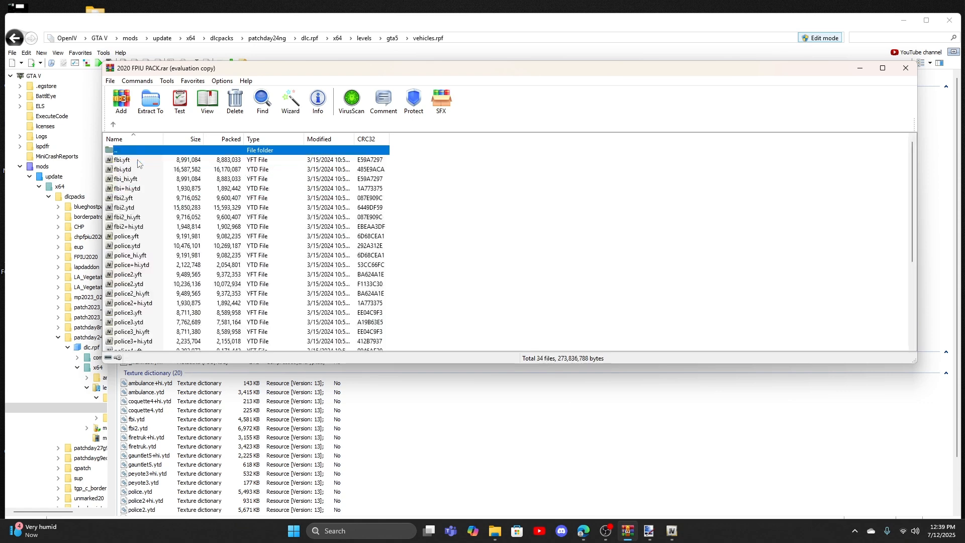
scroll(201, 251, "down", 5)
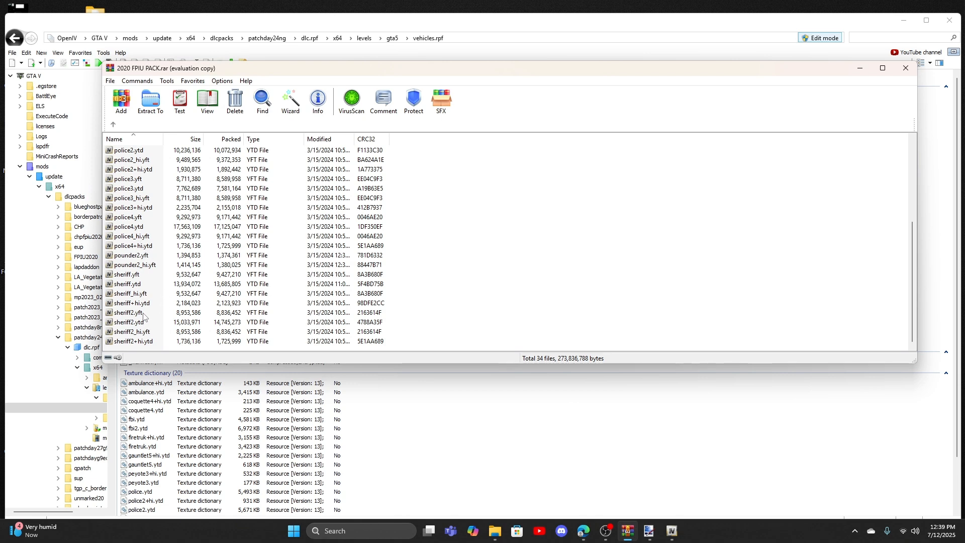
left_click_drag(381, 75, 690, 73)
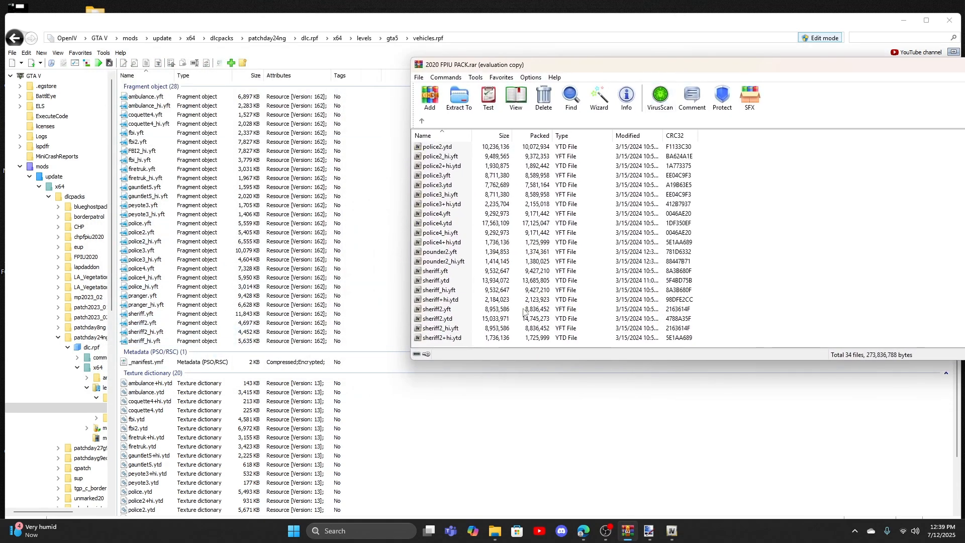
left_click_drag(713, 308, 457, 340)
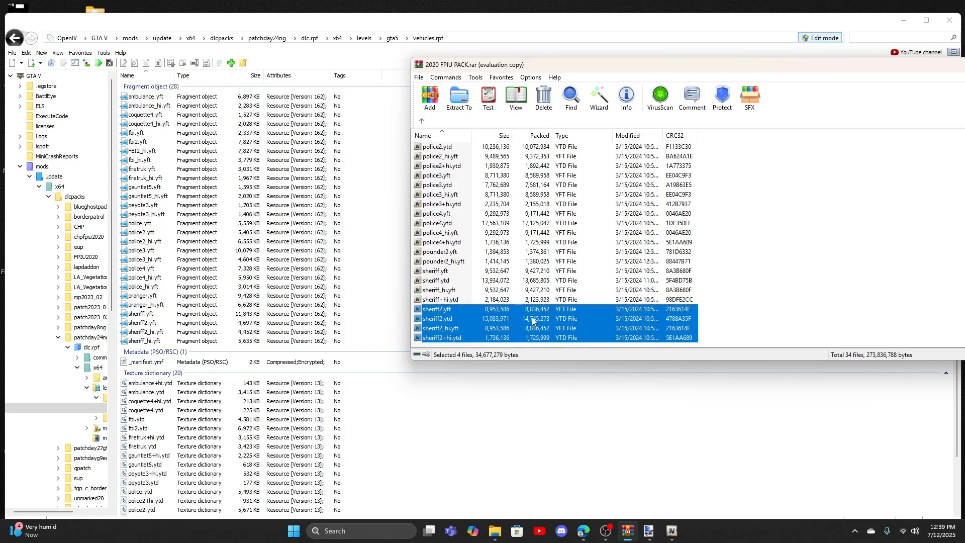
left_click_drag(537, 320, 565, 409)
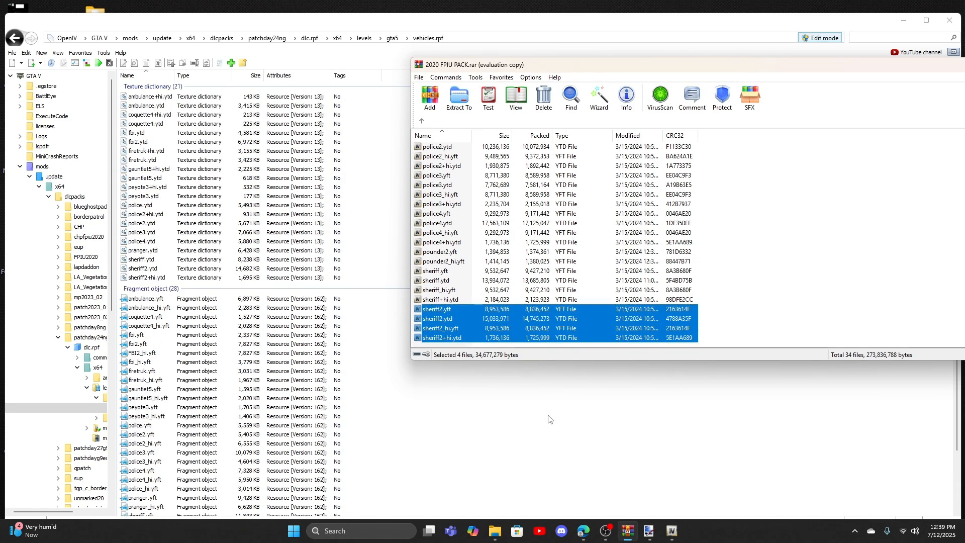
left_click(550, 419)
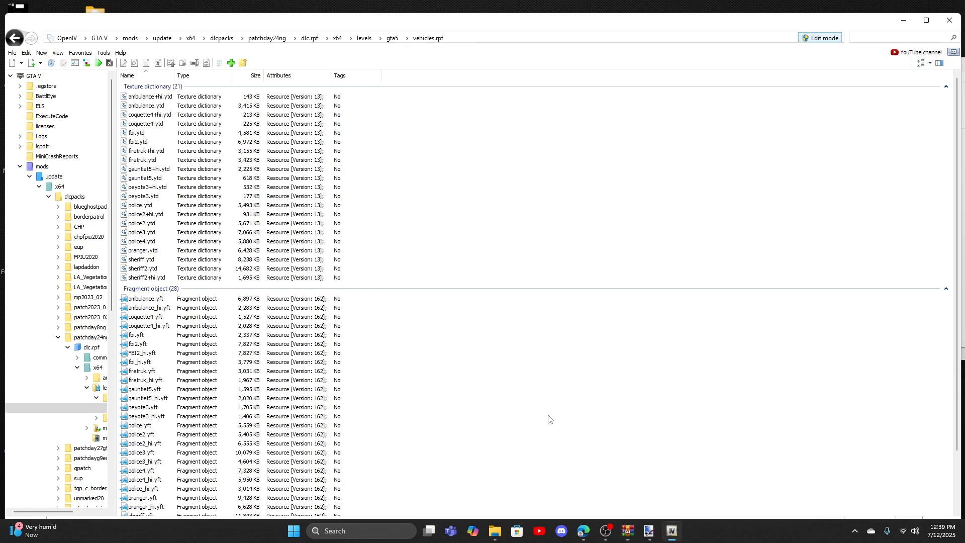
- Check the sheriff2.ytd textures briefly and inspect the sheriff2.yft model and its livery from several angles
double_click(140, 270)
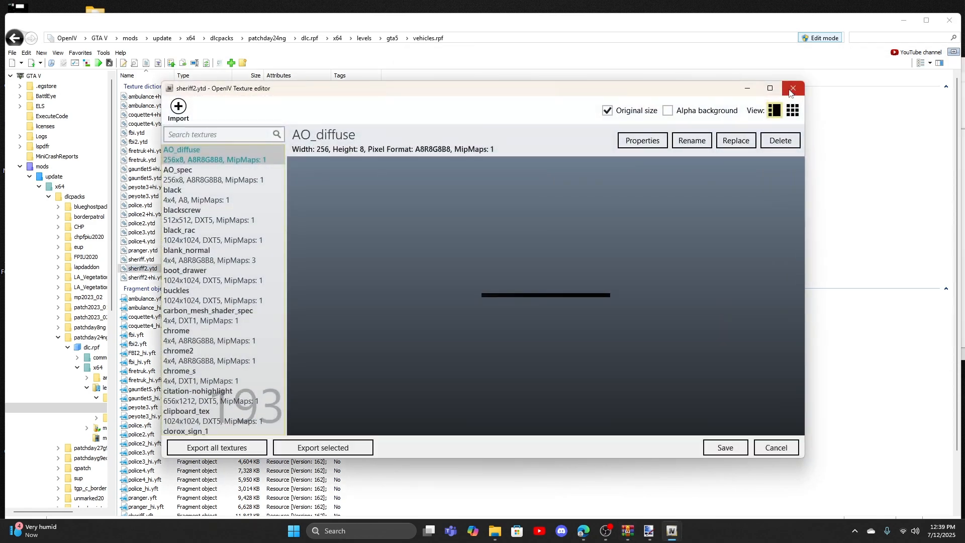
left_click(793, 89)
scroll(246, 402, "down", 3)
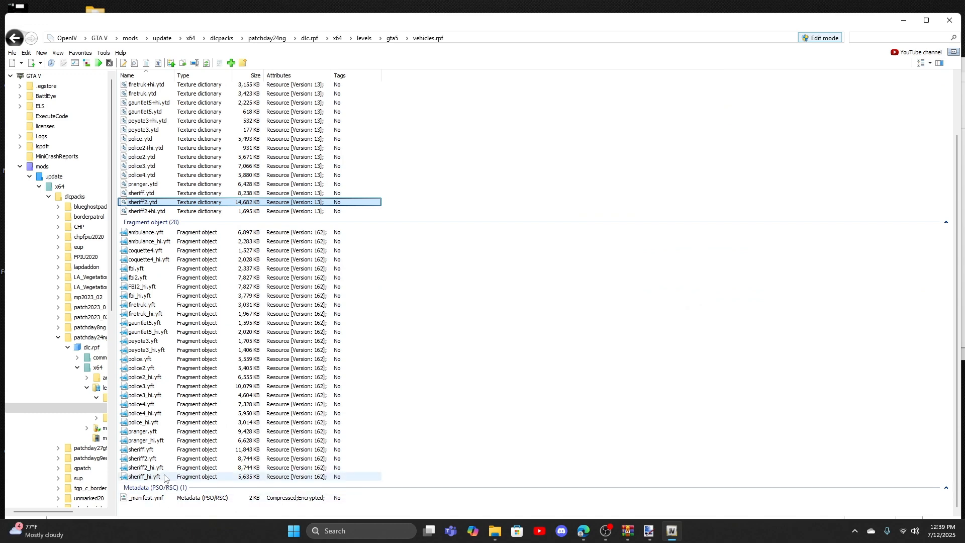
double_click(159, 458)
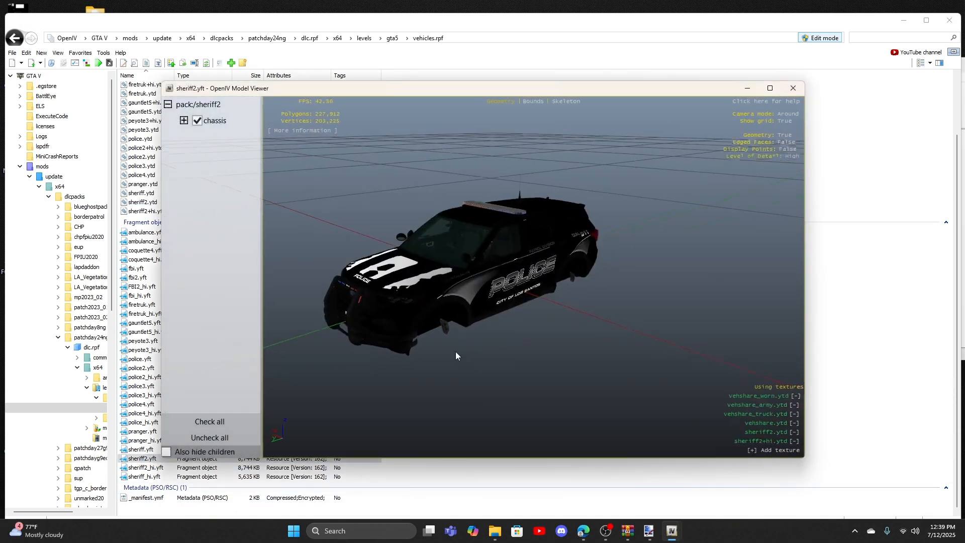
left_click_drag(465, 354, 340, 318)
scroll(331, 320, "up", 3)
scroll(330, 324, "down", 3)
left_click_drag(584, 278, 419, 259)
left_click_drag(507, 284, 643, 236)
left_click_drag(411, 248, 436, 250)
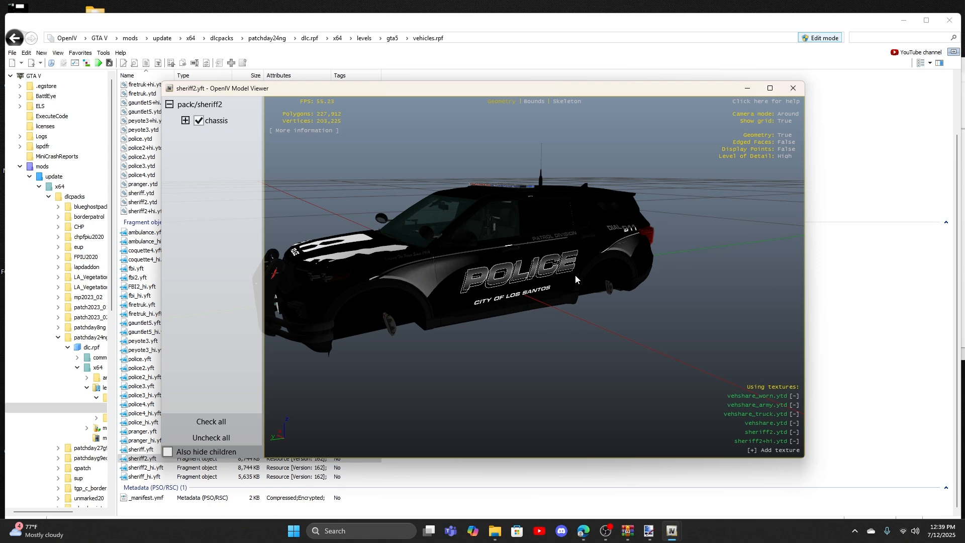
left_click(798, 91)
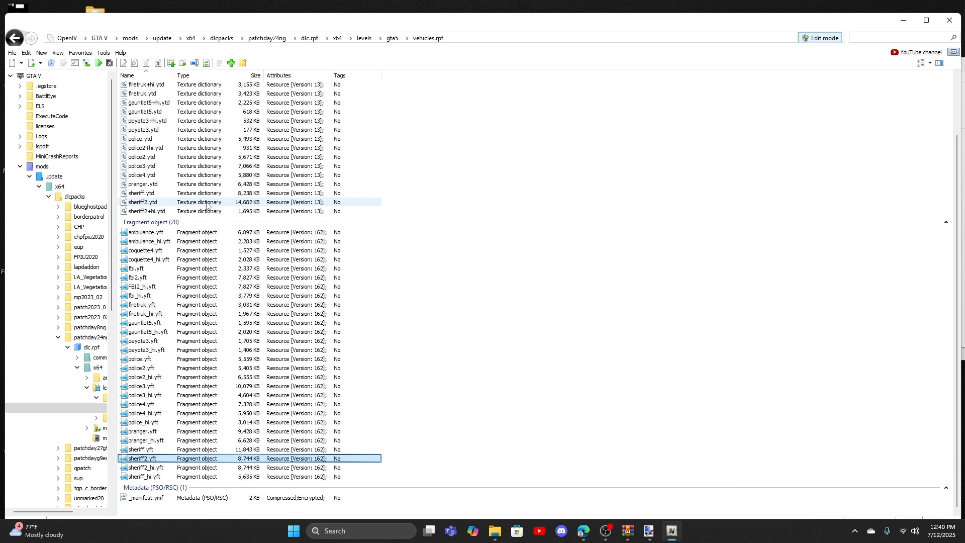
- Open sheriff2.ytd in the texture editor and search its textures for SIGN
double_click(170, 203)
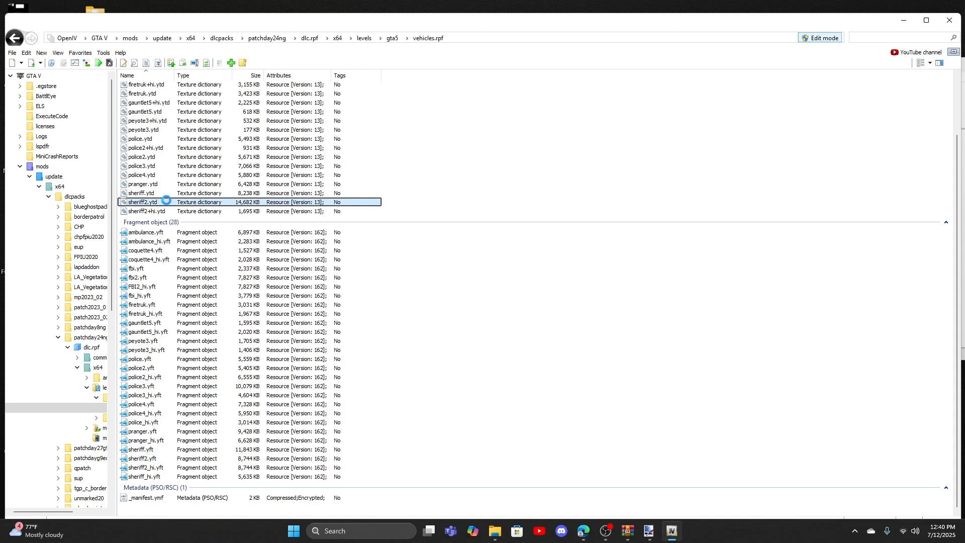
scroll(210, 321, "down", 3)
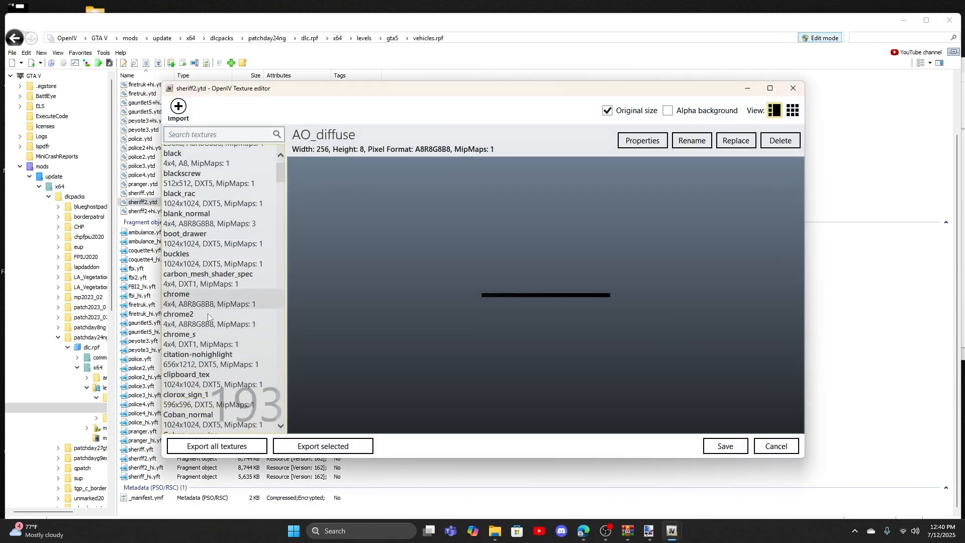
scroll(210, 322, "down", 5)
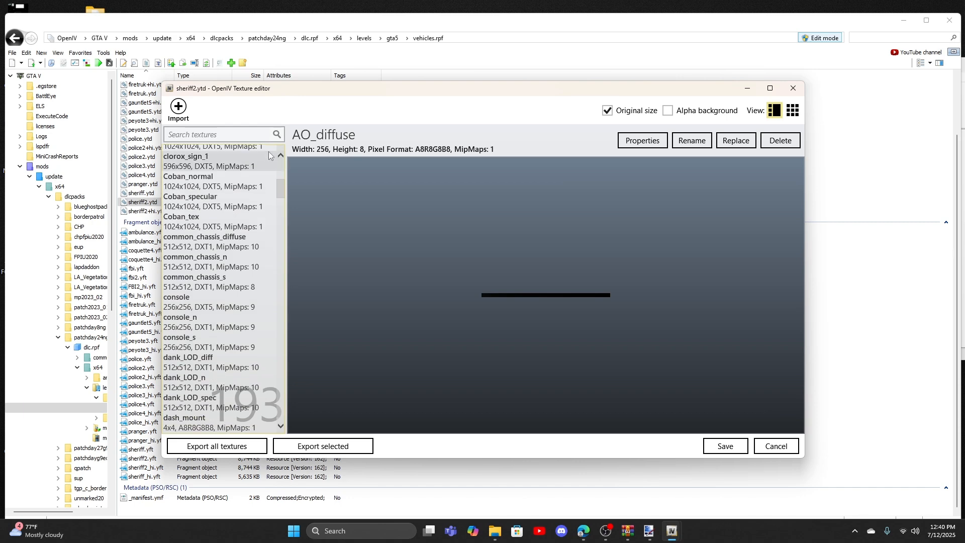
left_click_drag(278, 187, 283, 113)
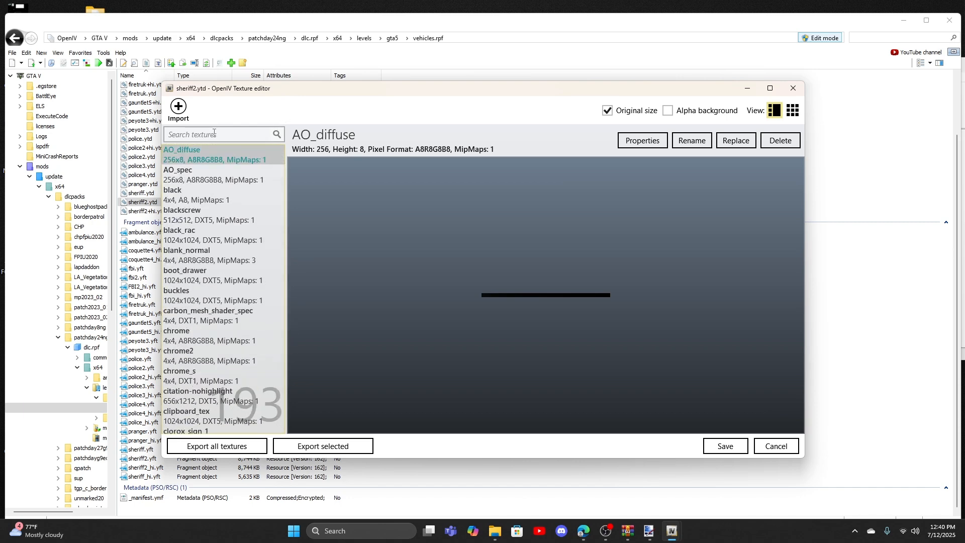
type("S")
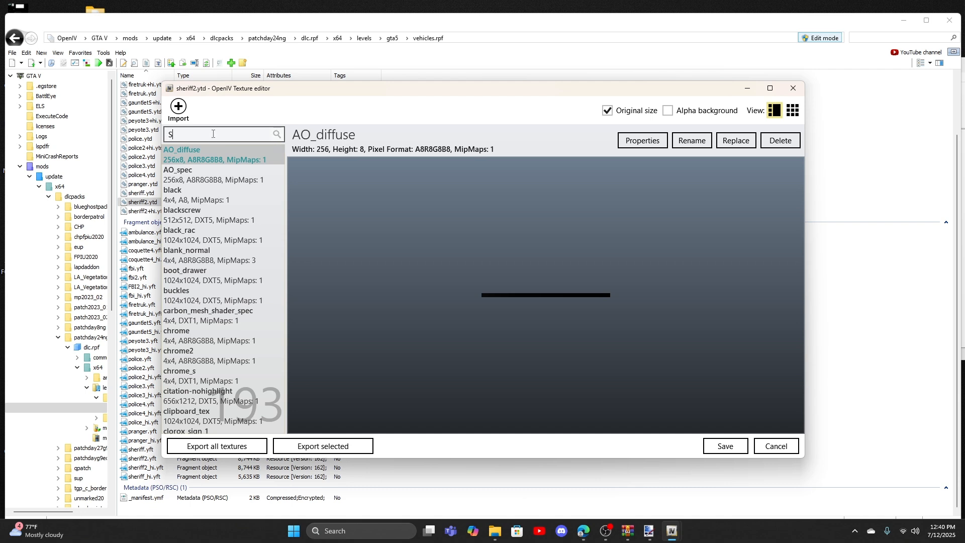
type("lGN")
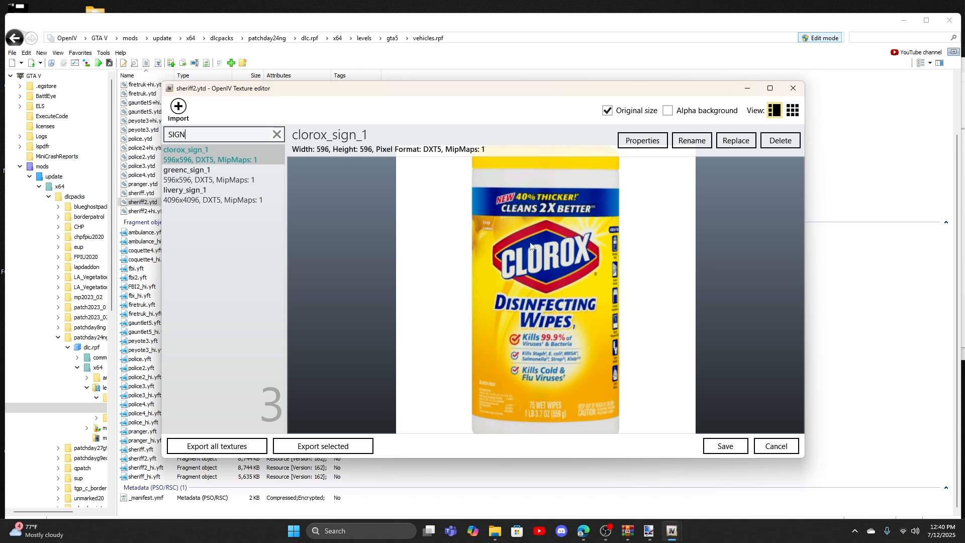
- Examine the greenc_sign_1 and livery_sign_1 textures, looking over the lettering on livery_sign_1
left_click(219, 173)
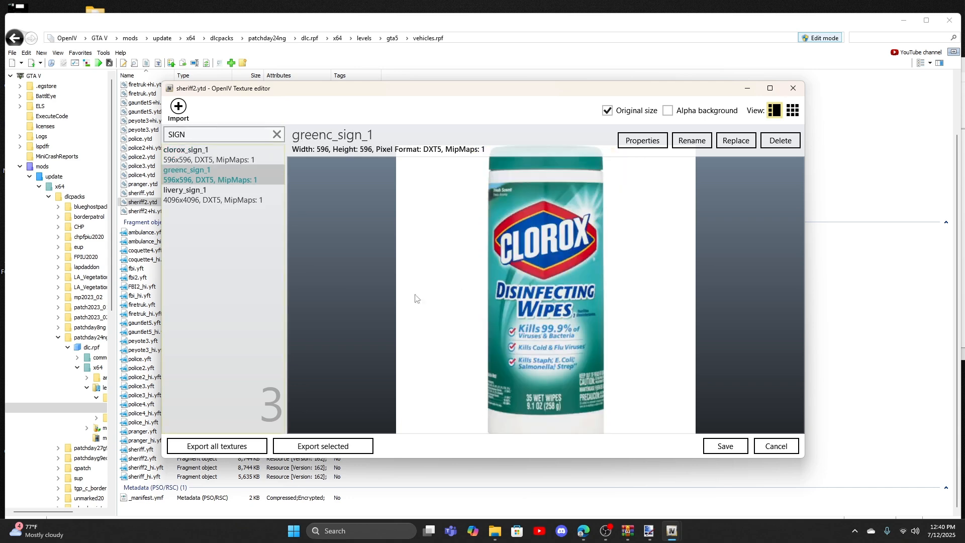
left_click(227, 199)
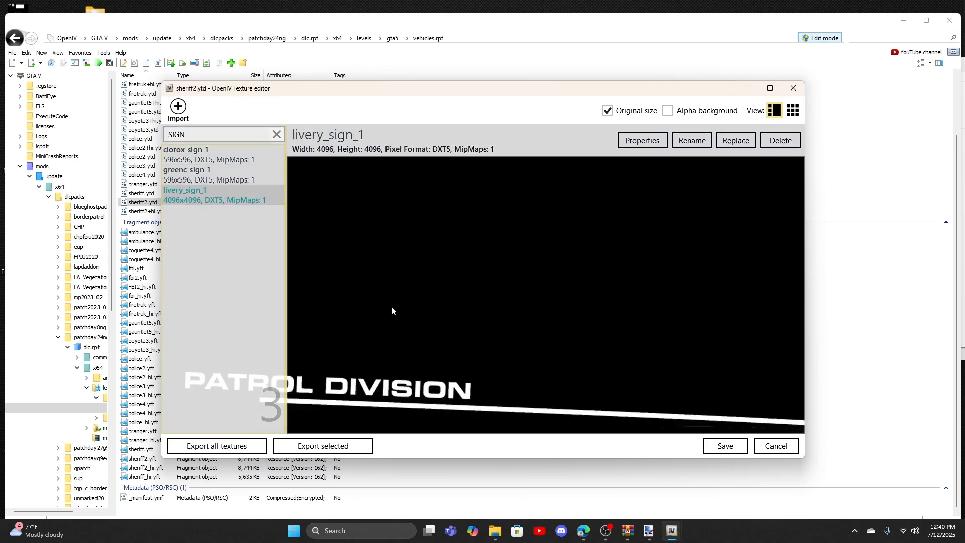
left_click_drag(390, 305, 376, 4)
left_click_drag(575, 256, 526, 433)
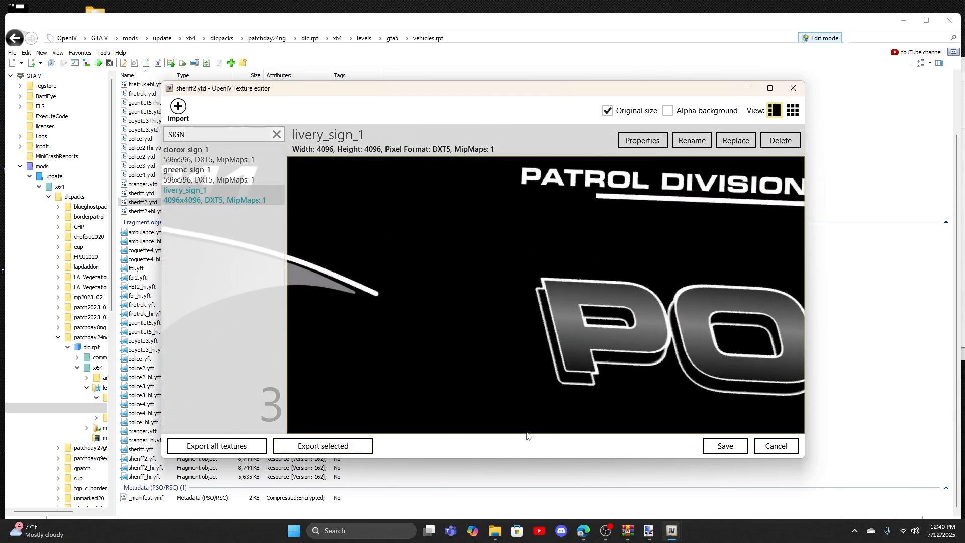
left_click_drag(652, 319, 475, 282)
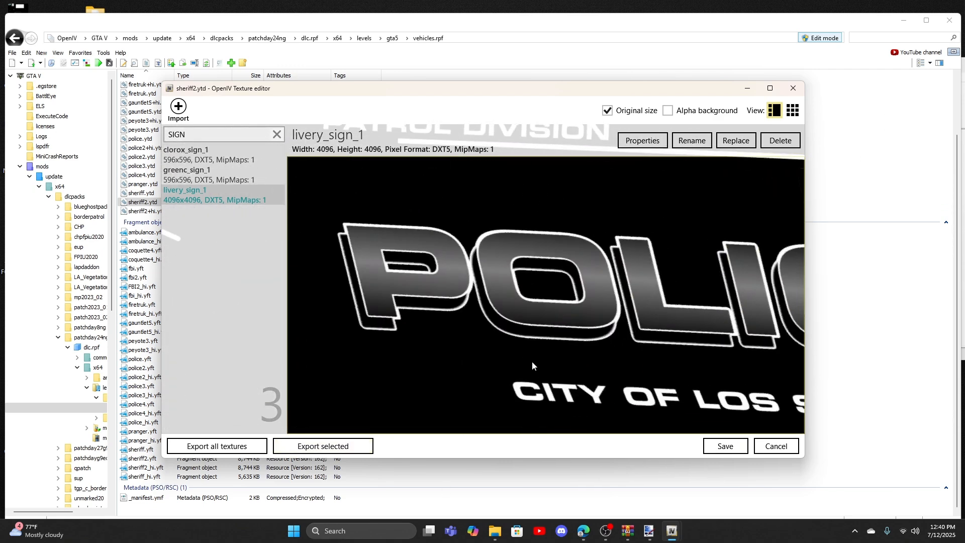
- Switch to File Explorer, open the Pictures folder and select the GRAPESEED PD image
left_click(496, 531)
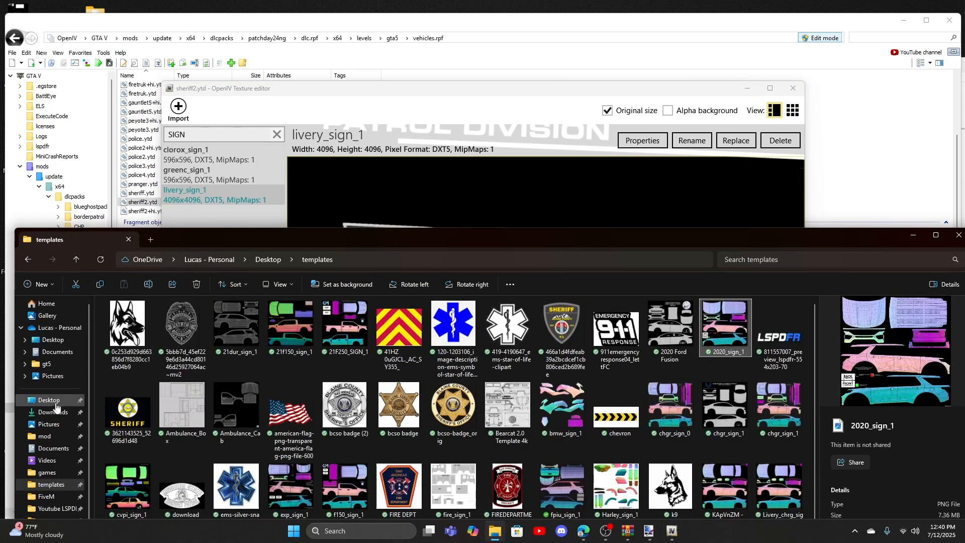
left_click(48, 424)
left_click_drag(443, 232, 451, 176)
double_click(451, 177)
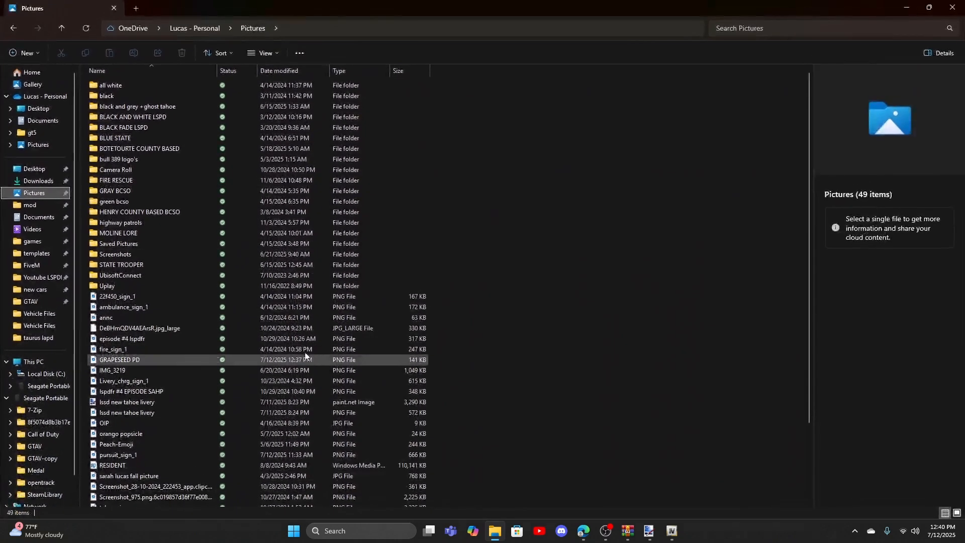
left_click(150, 359)
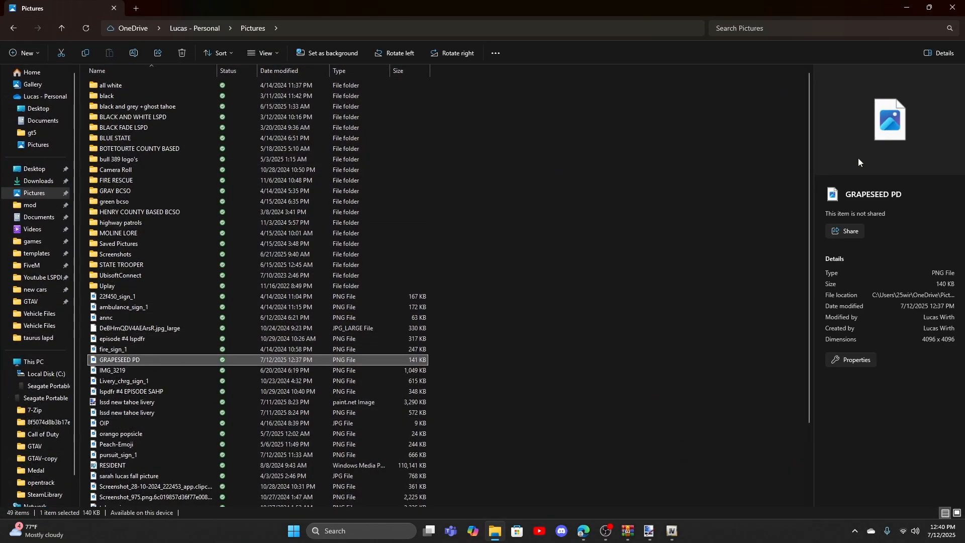
- Import the GRAPESEED PD image into sheriff2.ytd with automatically generated MipMap levels and automatic texture format
left_click(327, 23)
left_click(310, 17)
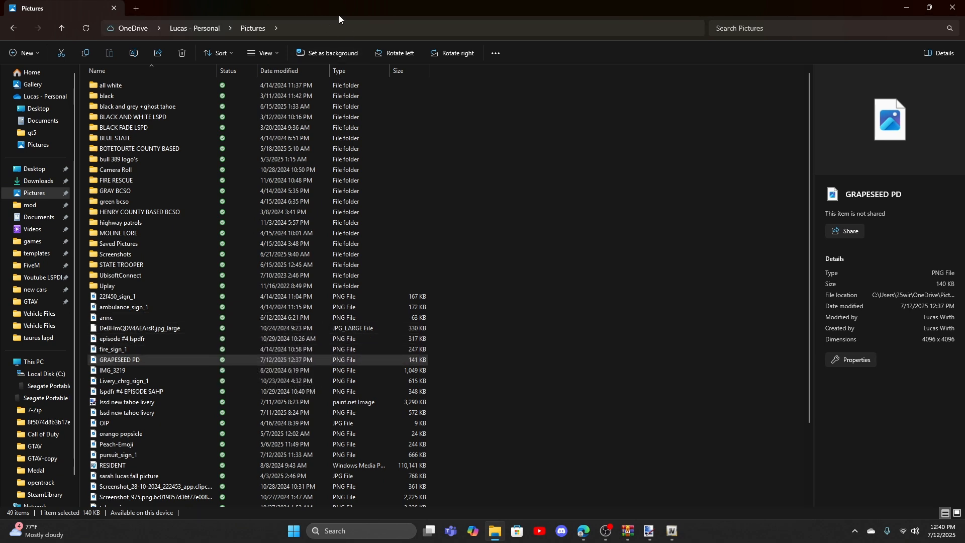
left_click_drag(339, 16, 354, 62)
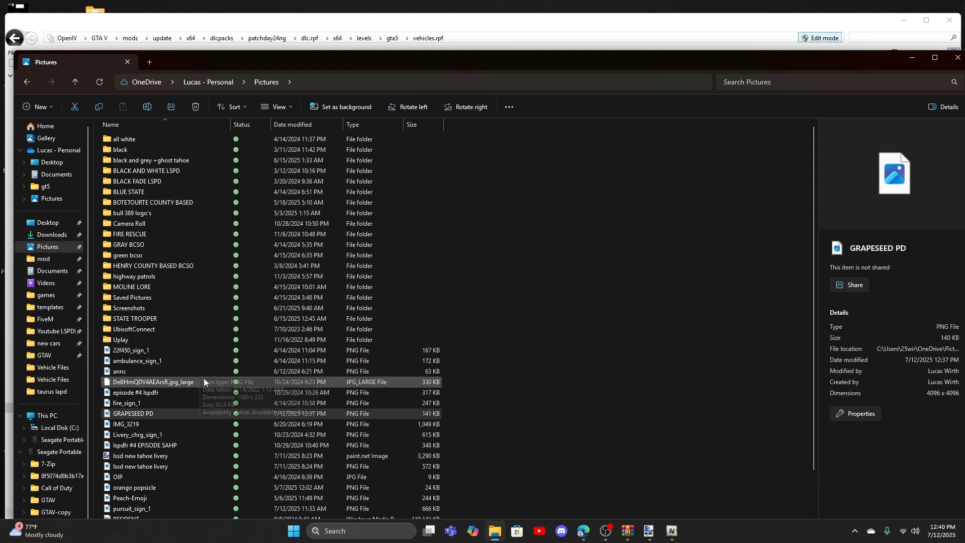
left_click_drag(230, 62, 271, 138)
left_click_drag(199, 490, 408, 95)
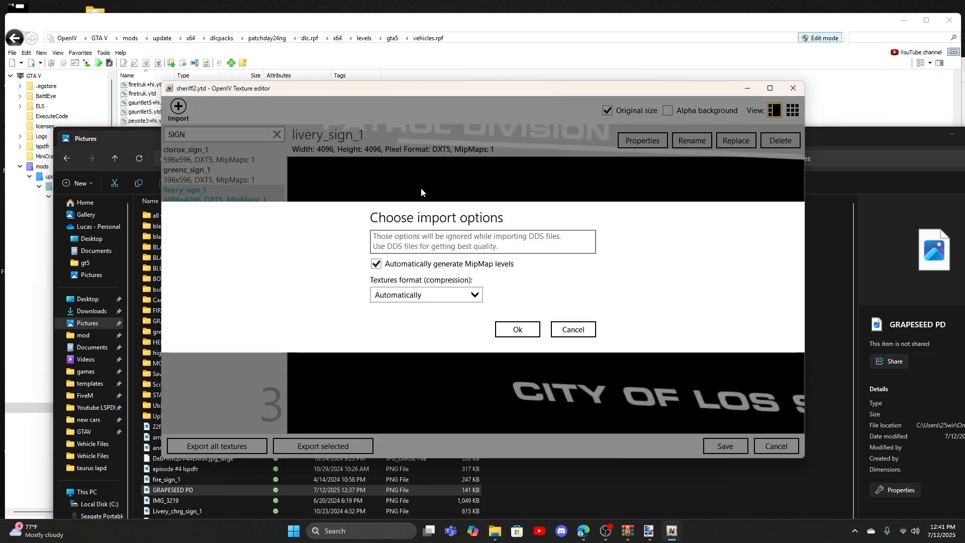
left_click(509, 330)
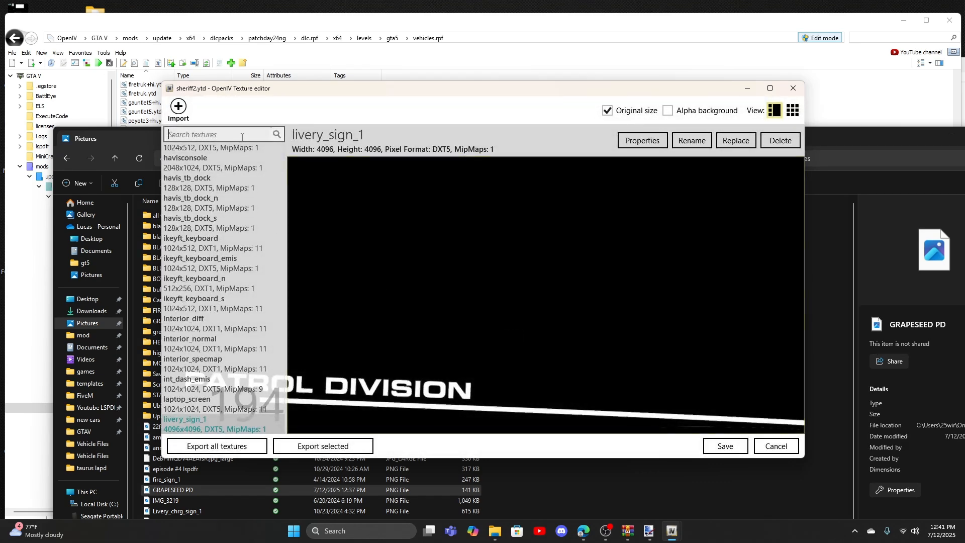
- Search the textures for GRA and look over the lettering on the GRAPESEED PD texture
type("GRA")
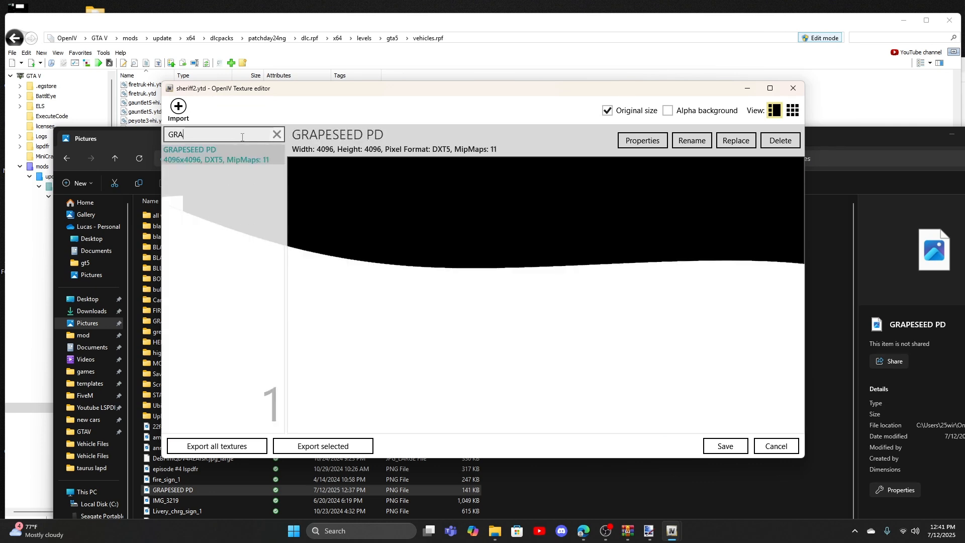
left_click_drag(261, 187, 606, 294)
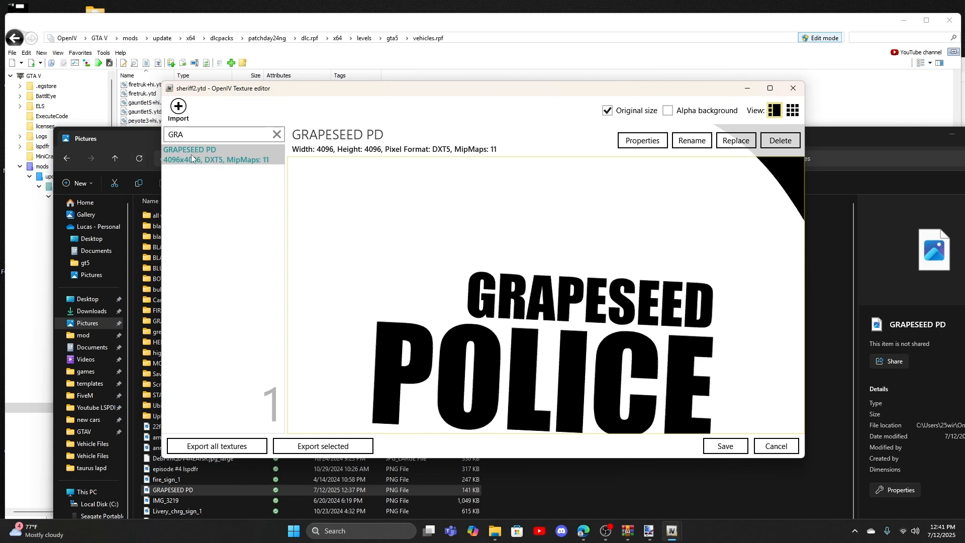
left_click_drag(503, 265, 420, 221)
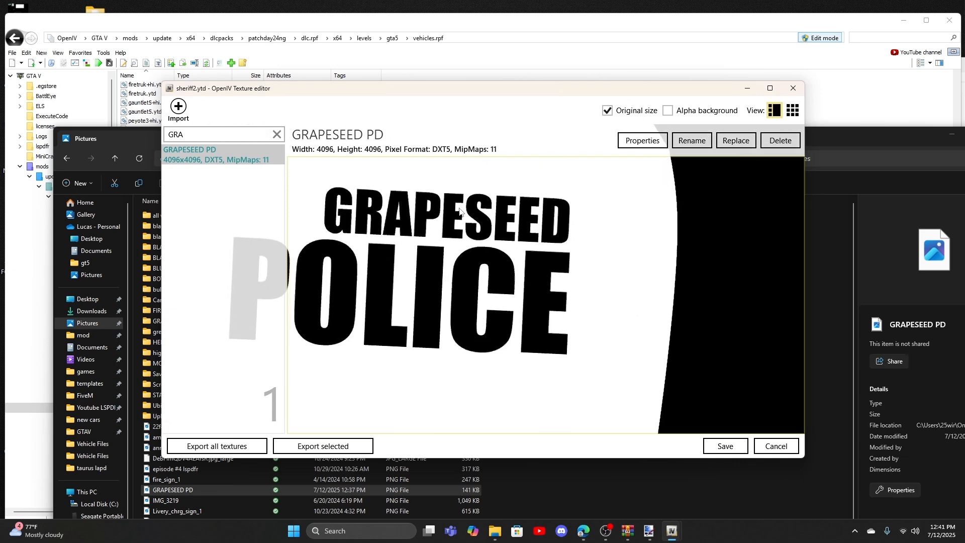
- Try to rename the GRAPESEED PD texture to LIVERY_SIGN_1
left_click(704, 144)
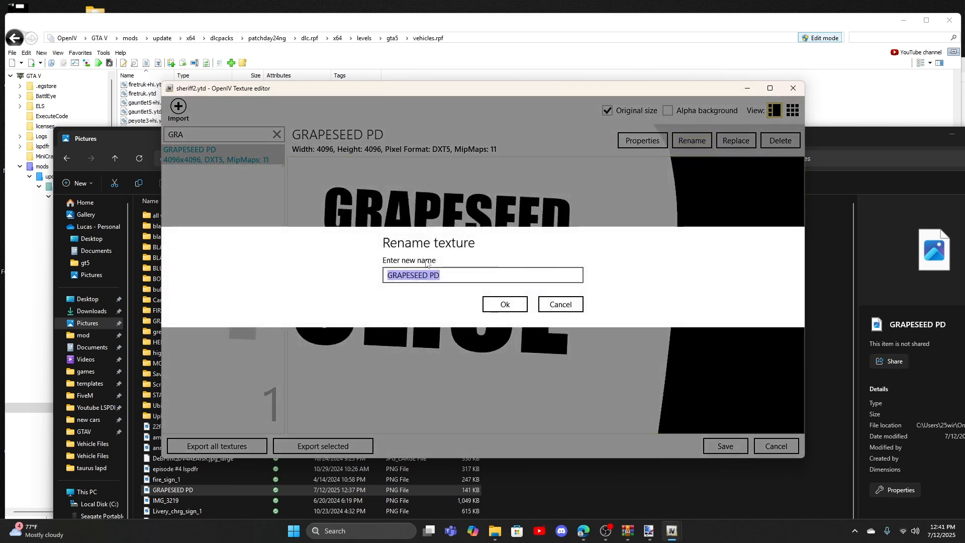
type("LIV")
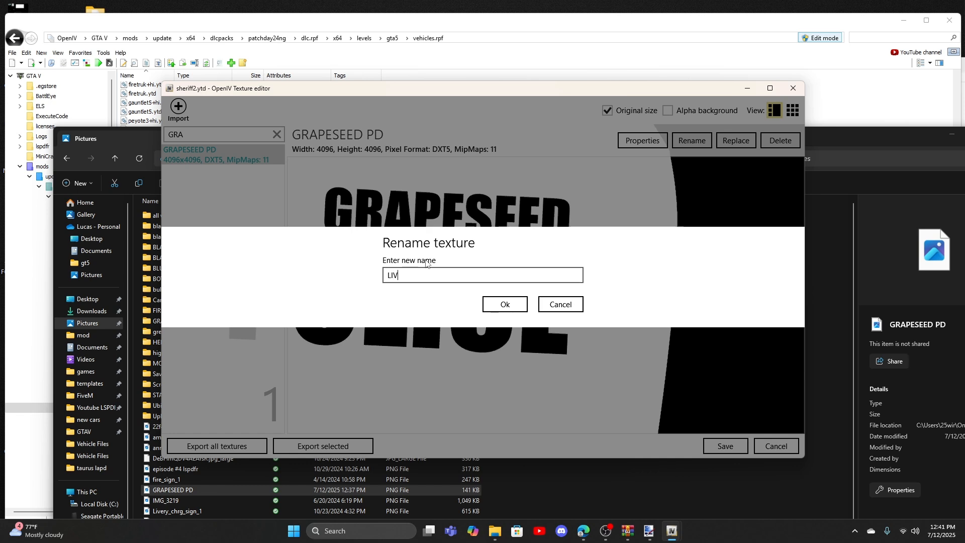
type("ERY_SIGN")
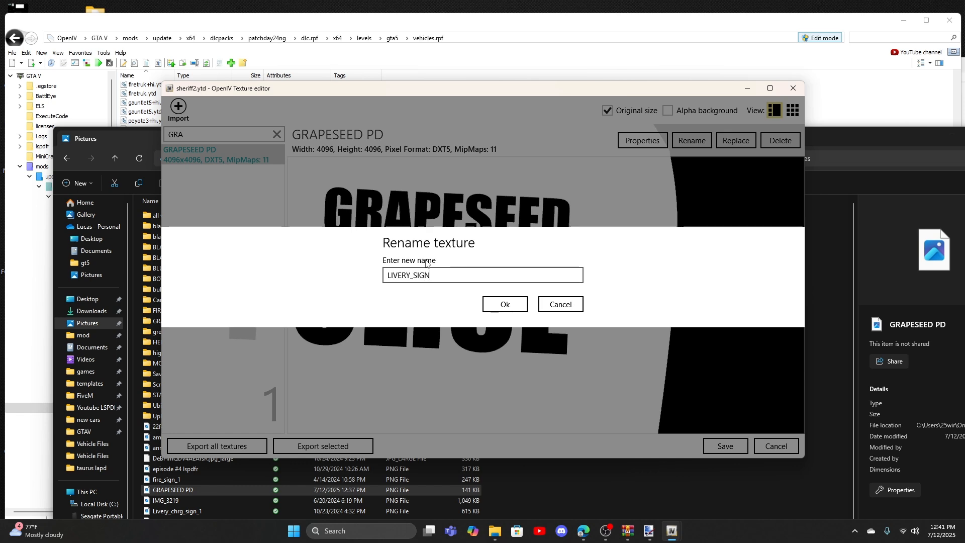
type("_1")
left_click(495, 312)
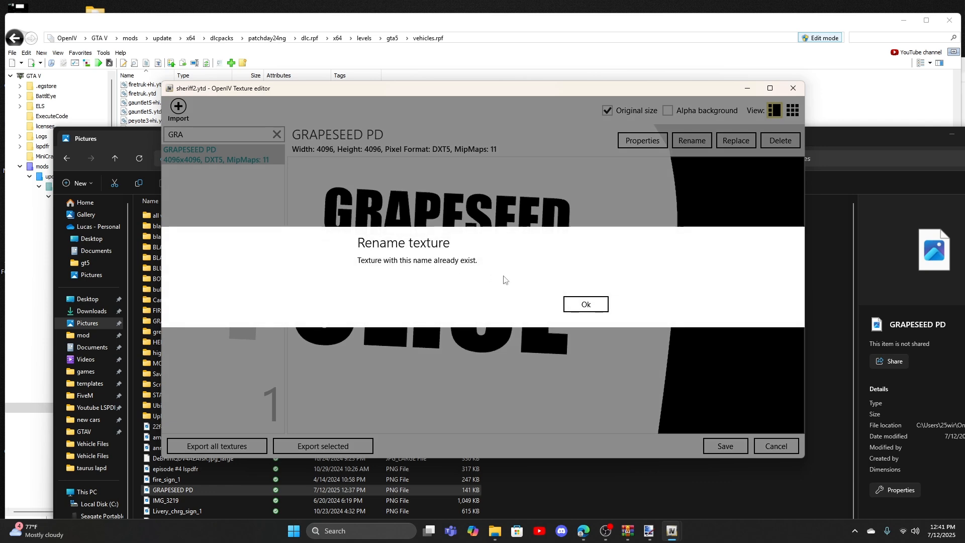
- Rename the GRAPESEED PD texture to Livery_sign_2
left_click(582, 303)
left_click(698, 134)
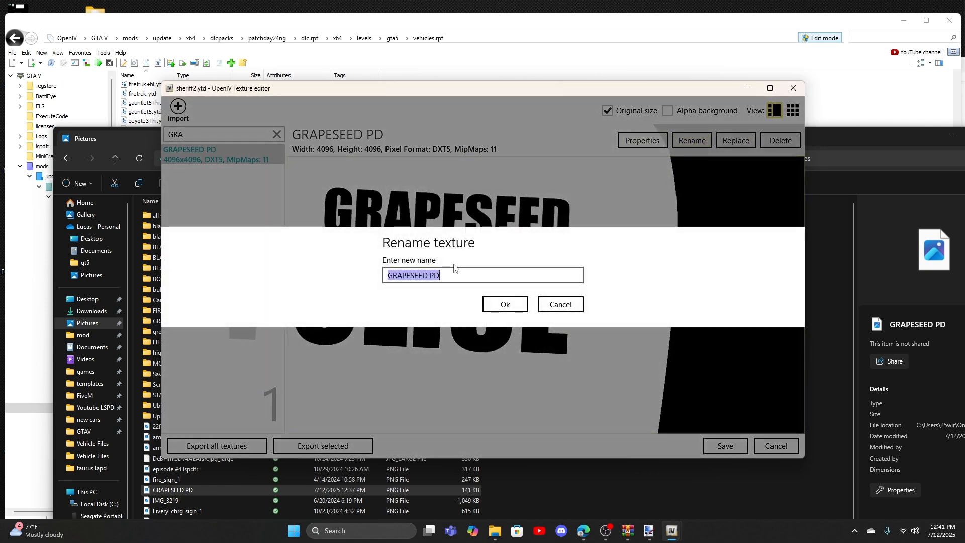
key("BackSpace")
type("IIV")
key("BackSpace")
key("BackSpace")
key("BackSpace")
type("Livery_sign_2")
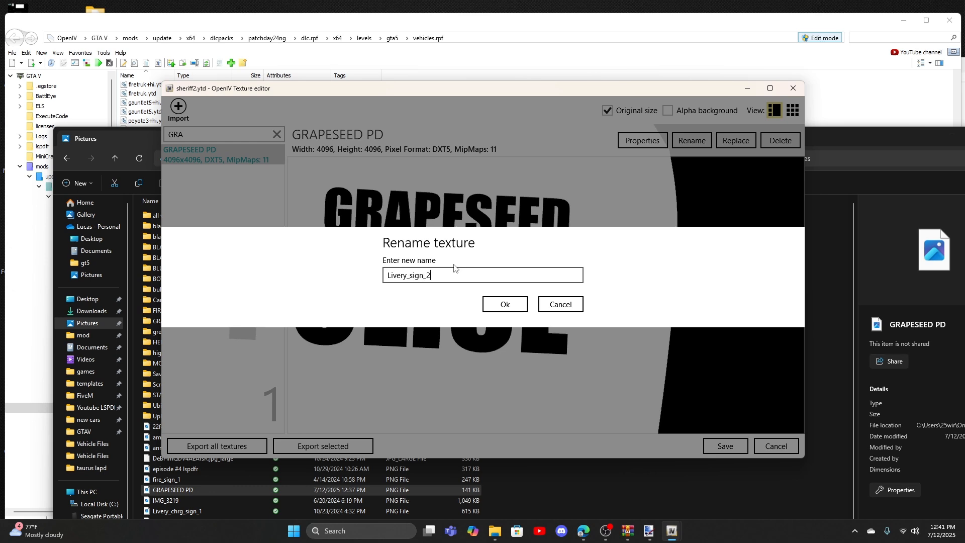
left_click(501, 305)
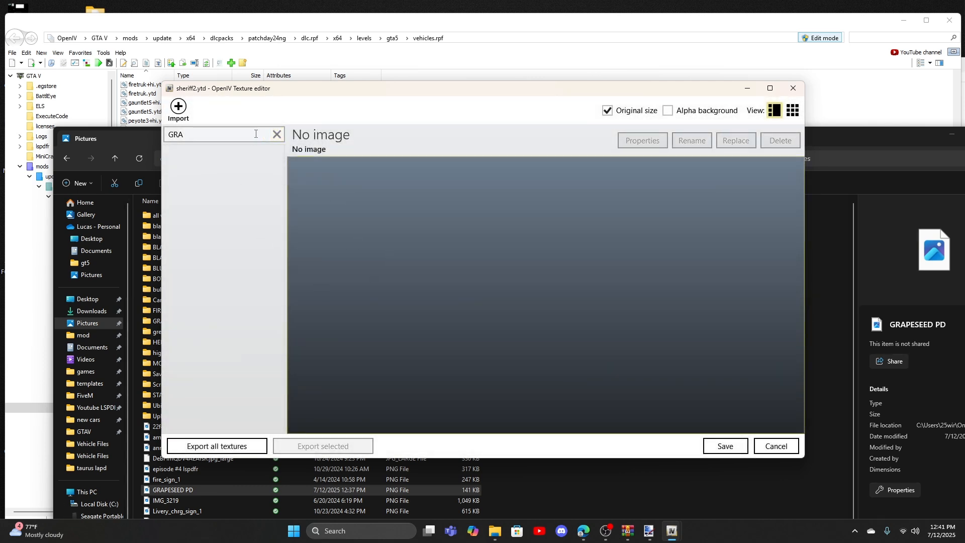
- Search the textures for sign and look over the lettering on livery_sign_1, comparing it with Livery_sign_2
left_click(277, 134)
type("sign")
left_click(205, 192)
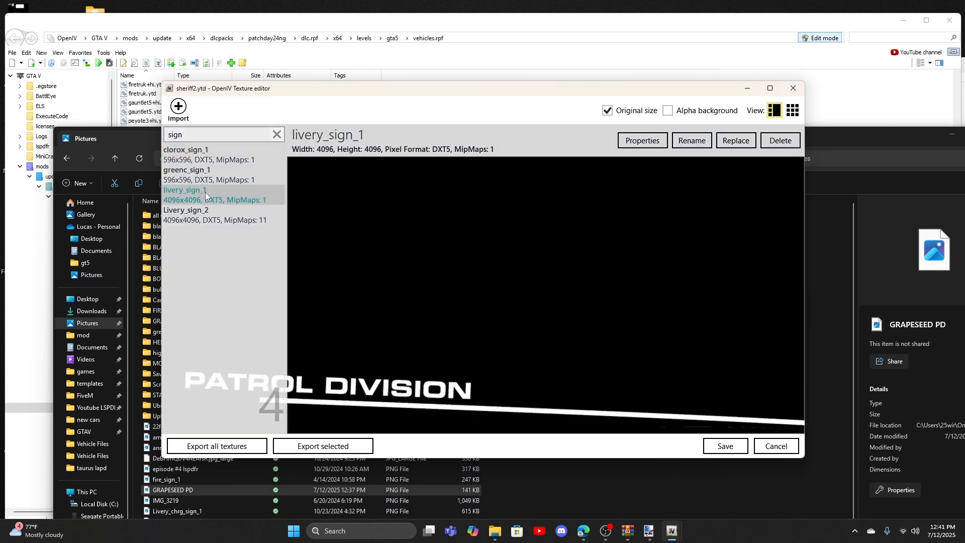
left_click_drag(460, 341, 481, 116)
left_click_drag(761, 420, 499, 251)
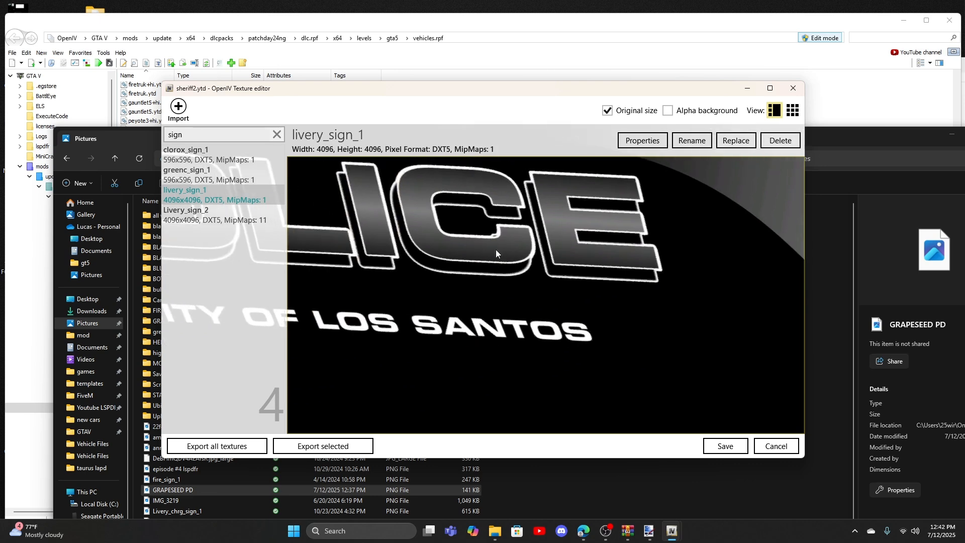
left_click_drag(495, 249, 533, 276)
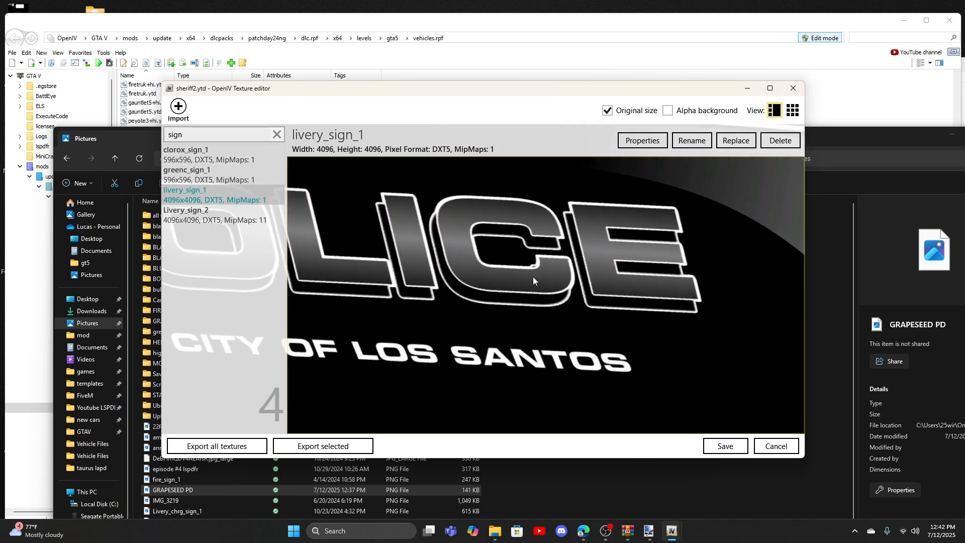
left_click_drag(444, 252, 613, 346)
left_click_drag(745, 398, 544, 218)
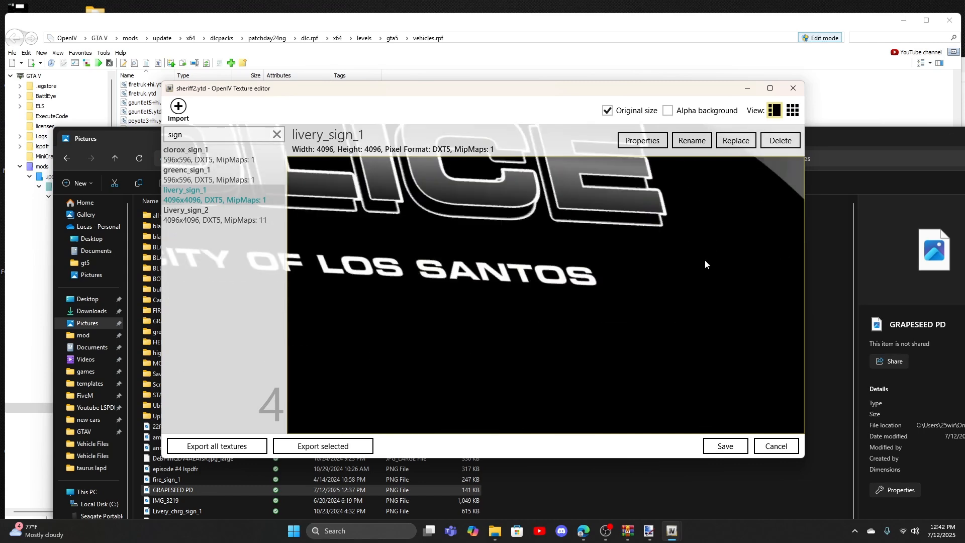
left_click_drag(564, 175, 576, 238)
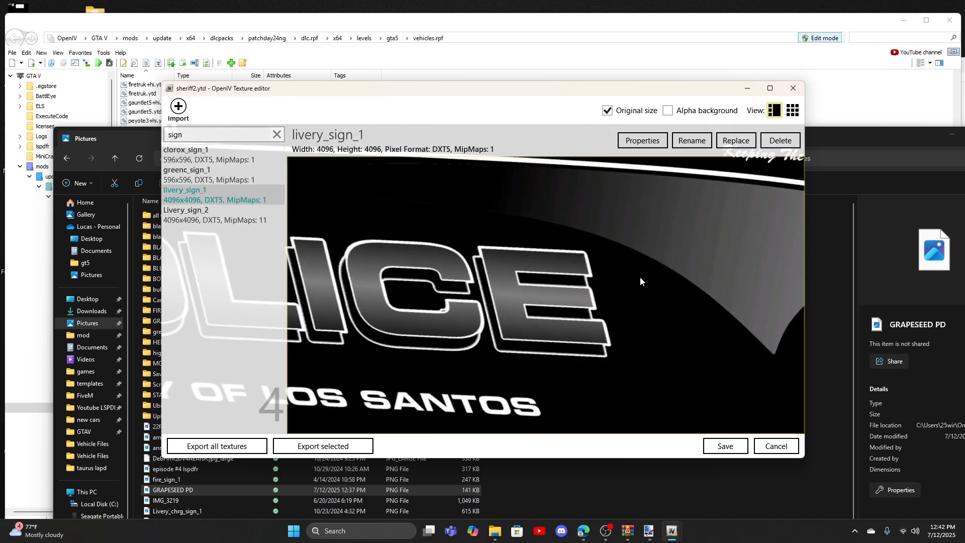
left_click(212, 210)
- Delete the original livery_sign_1 texture and rename Livery_sign_2 to Livery_sign_1
left_click(261, 195)
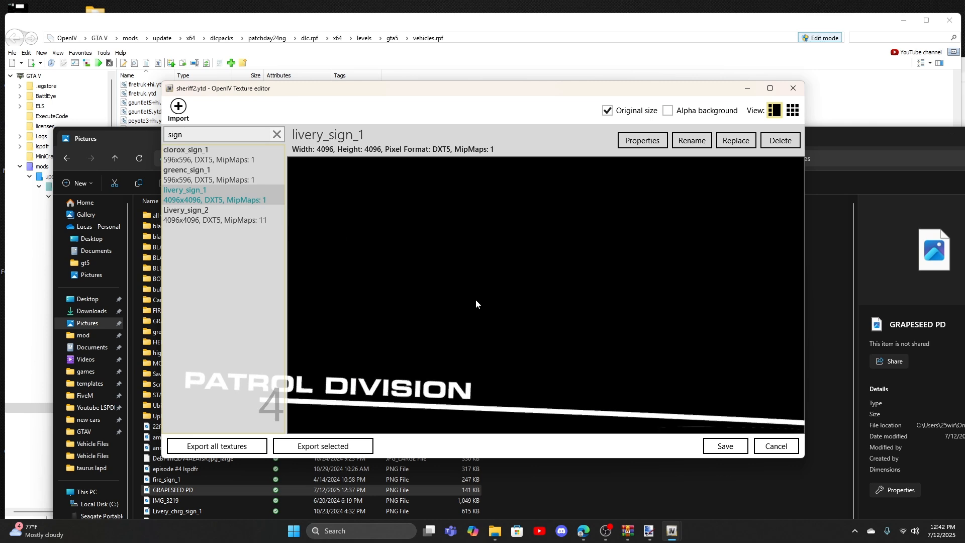
left_click(779, 141)
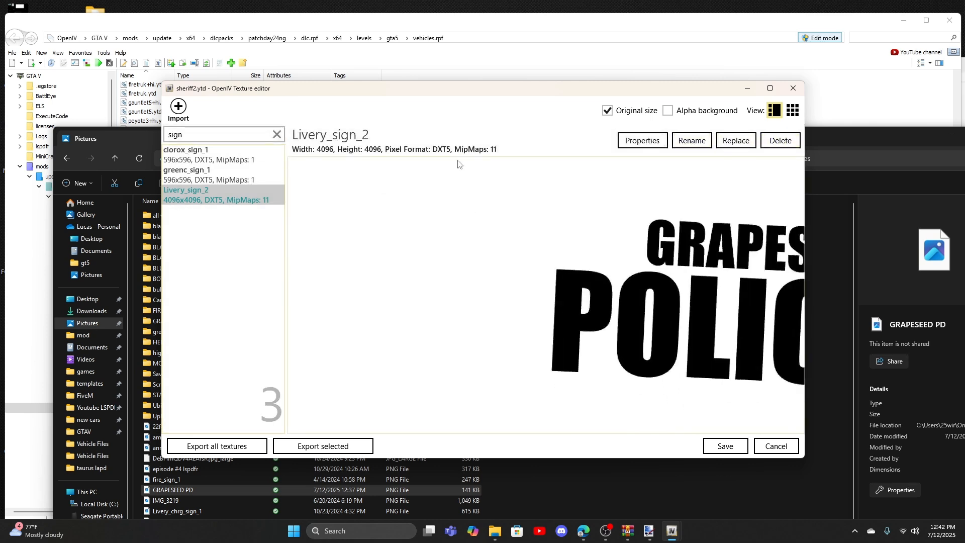
left_click(678, 145)
left_click(444, 278)
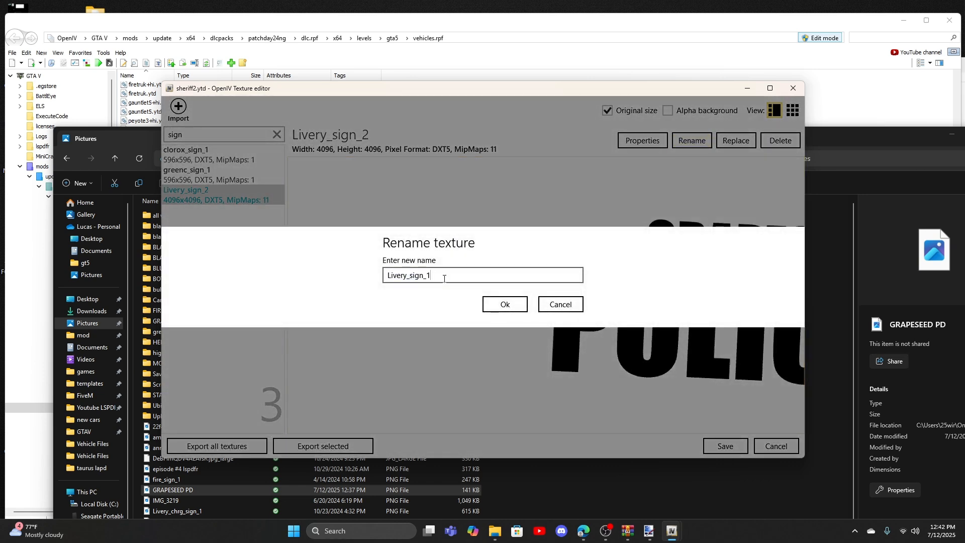
type("1")
left_click(500, 304)
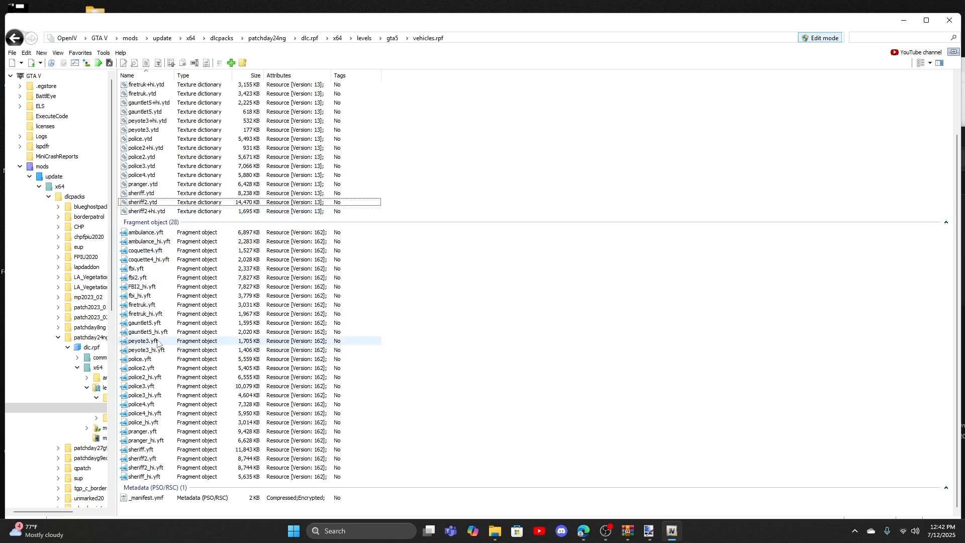
- Open the sheriff2.yft model and examine the livery on the vehicle's side and rear
left_click(154, 458)
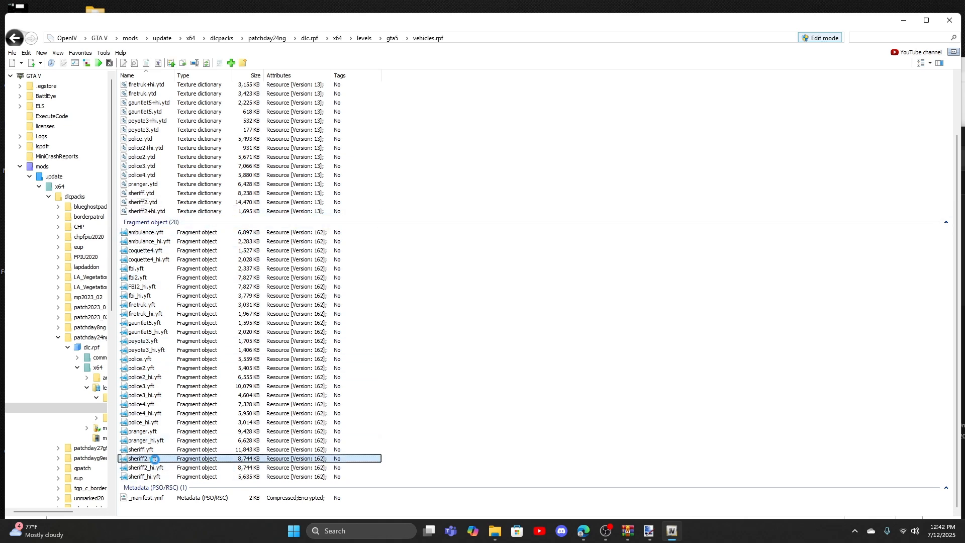
double_click(154, 458)
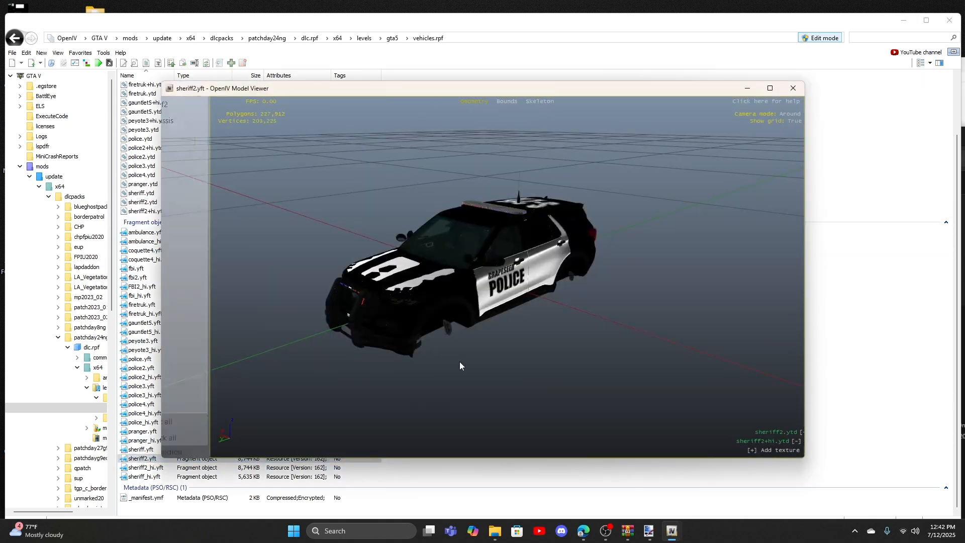
left_click_drag(478, 318, 210, 372)
scroll(447, 294, "up", 3)
left_click_drag(499, 351, 450, 260)
scroll(474, 272, "up", 3)
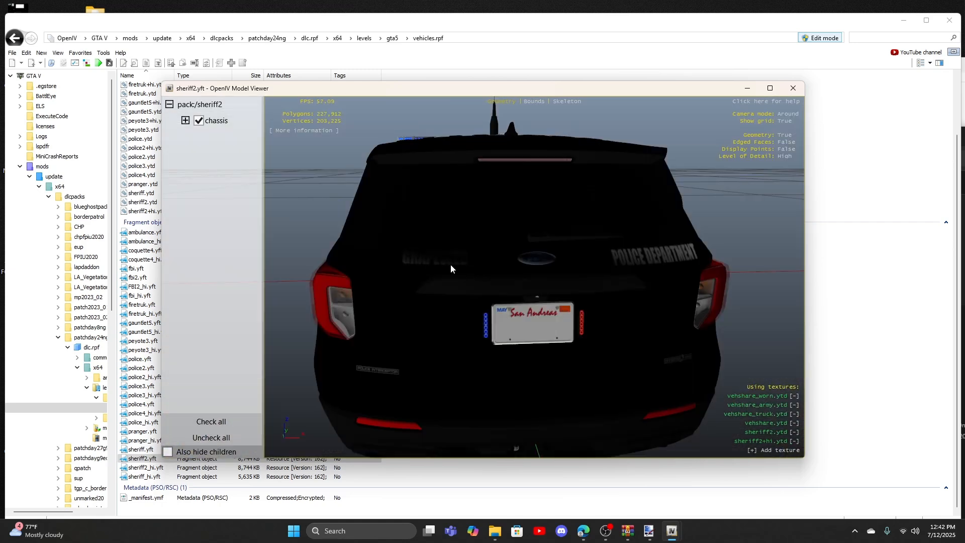
left_click_drag(613, 273, 662, 296)
scroll(662, 295, "down", 3)
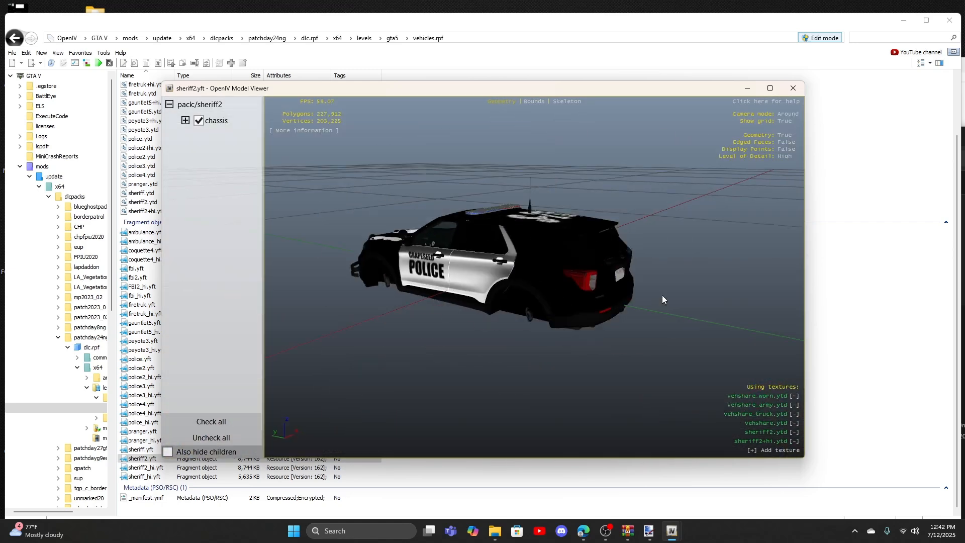
- Examine the door lettering, hood and roof on the sheriff2 model, and close the model viewer
left_click_drag(475, 333, 438, 293)
scroll(442, 290, "up", 4)
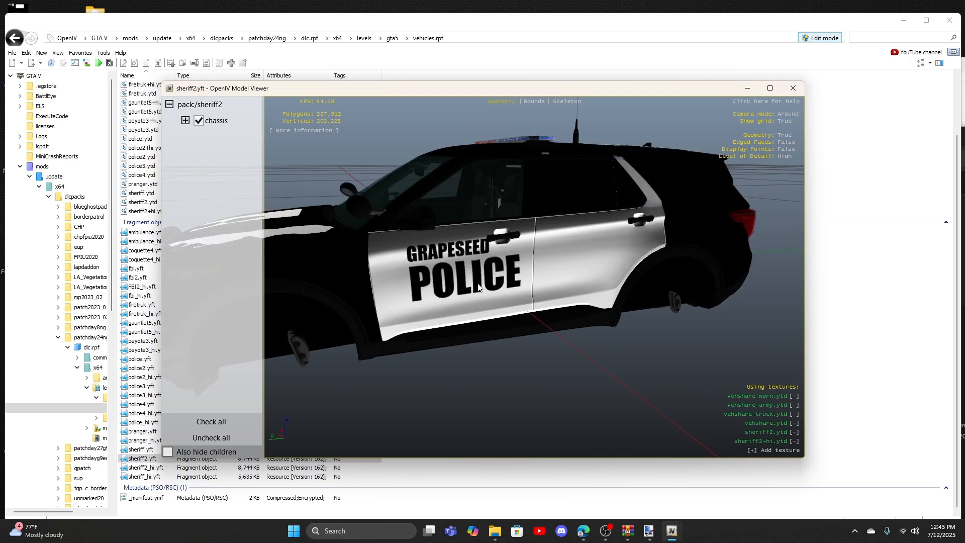
scroll(479, 287, "down", 3)
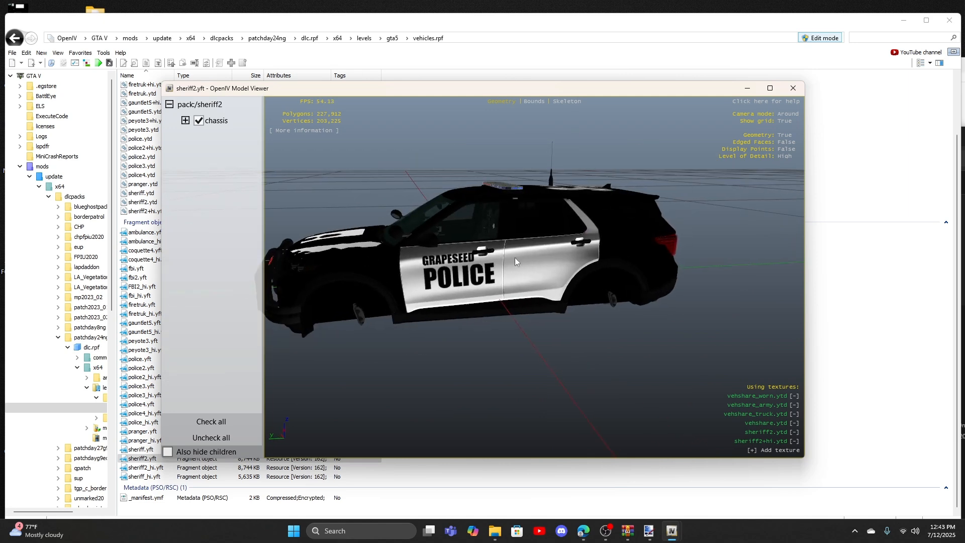
left_click_drag(657, 233, 694, 319)
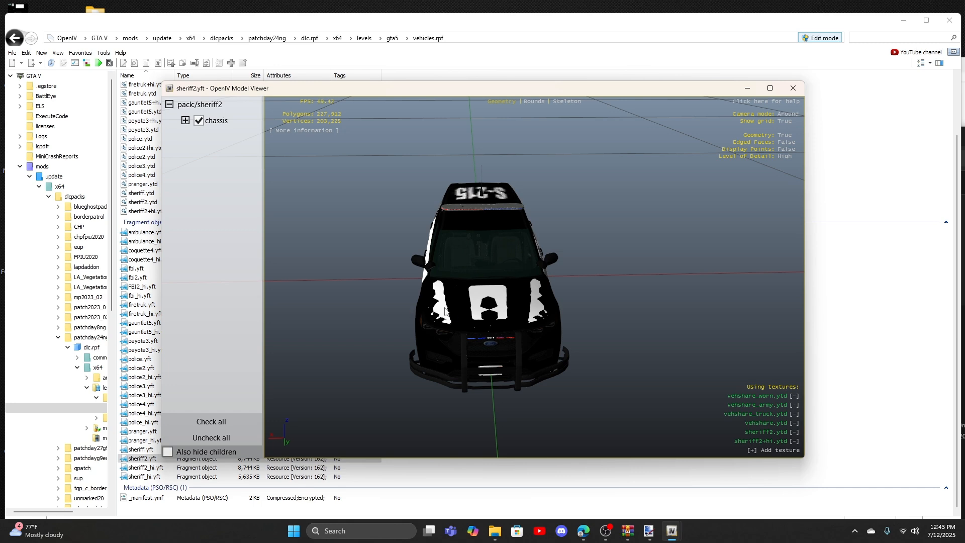
left_click_drag(481, 304, 365, 272)
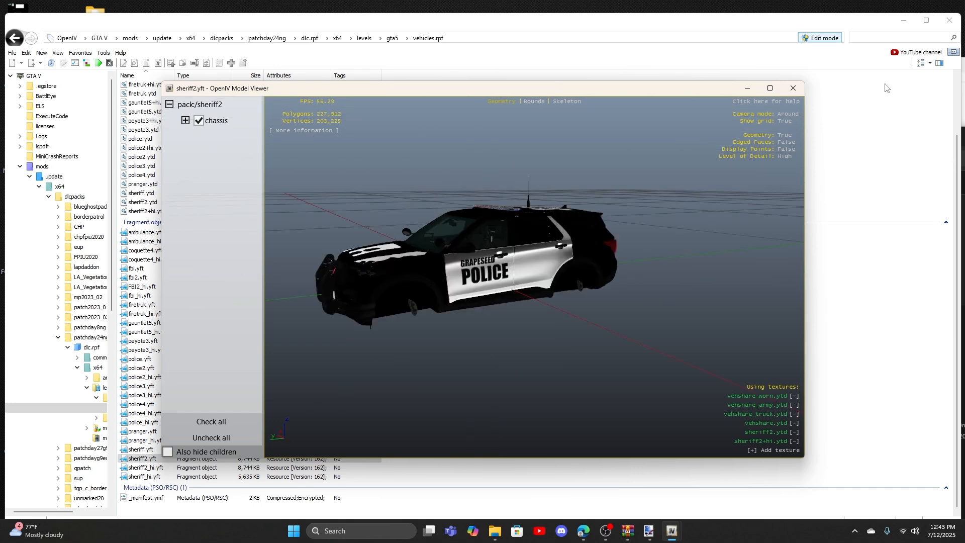
left_click(793, 88)
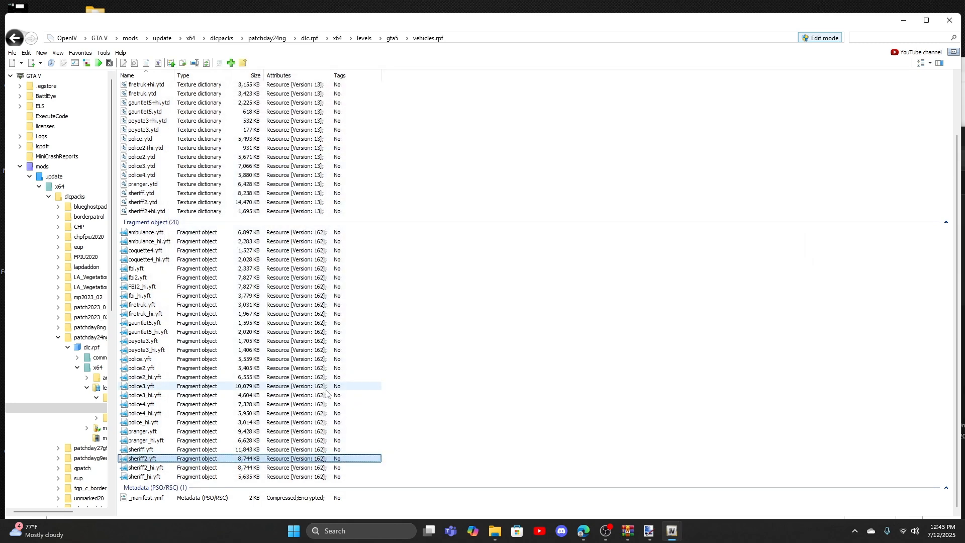
- Copy sheriff2.xml from the 2020 FPIU PACK.rar archive into the ELS pack_default folder
left_click(53, 108)
double_click(133, 97)
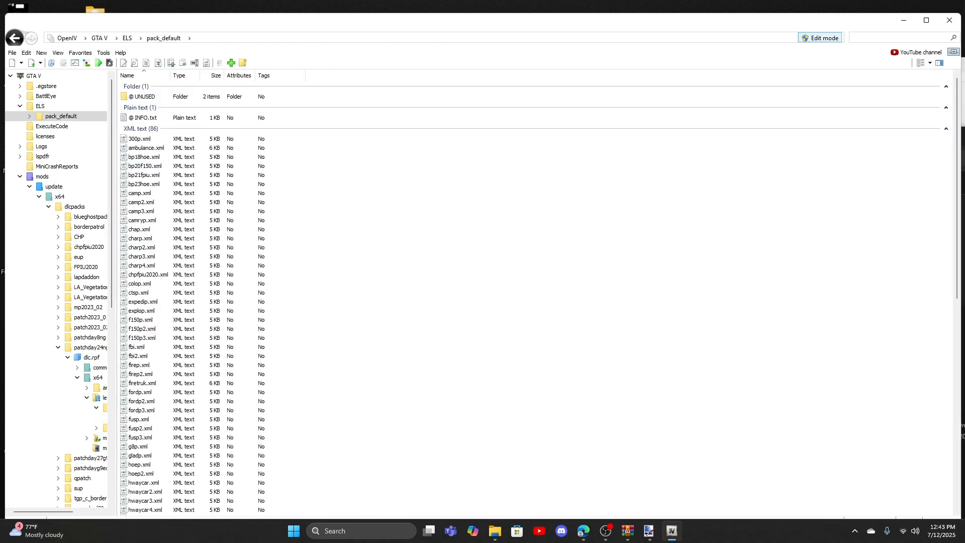
key("alt+Tab")
left_click(751, 282)
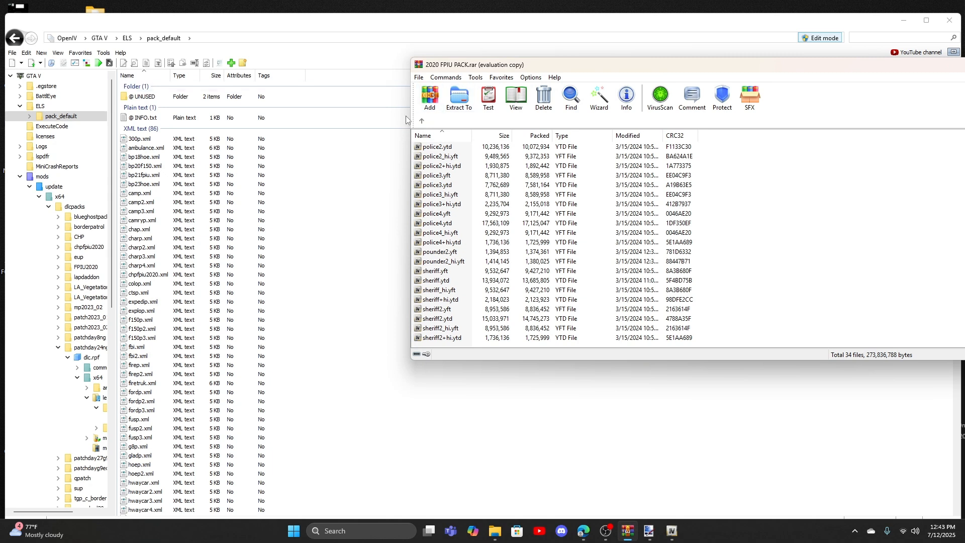
left_click(421, 121)
double_click(441, 170)
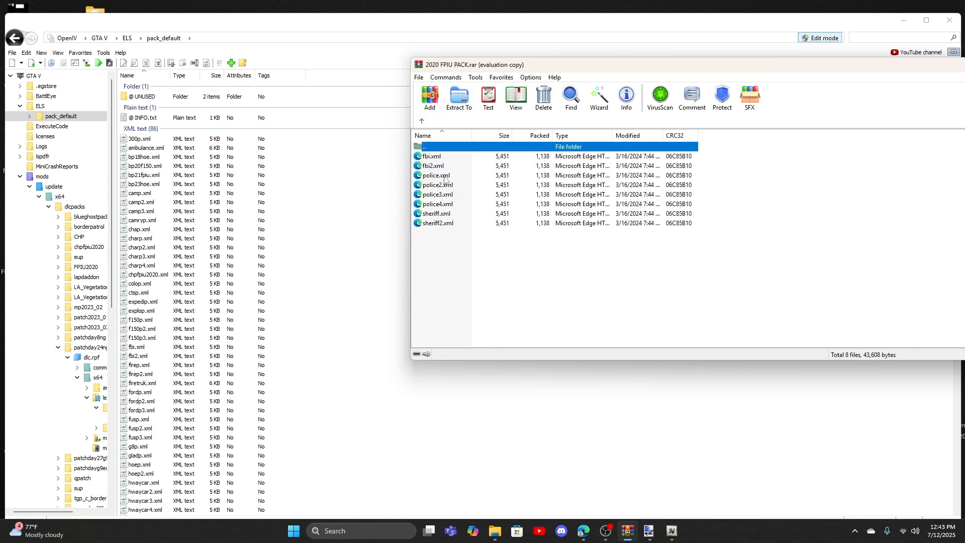
left_click(450, 225)
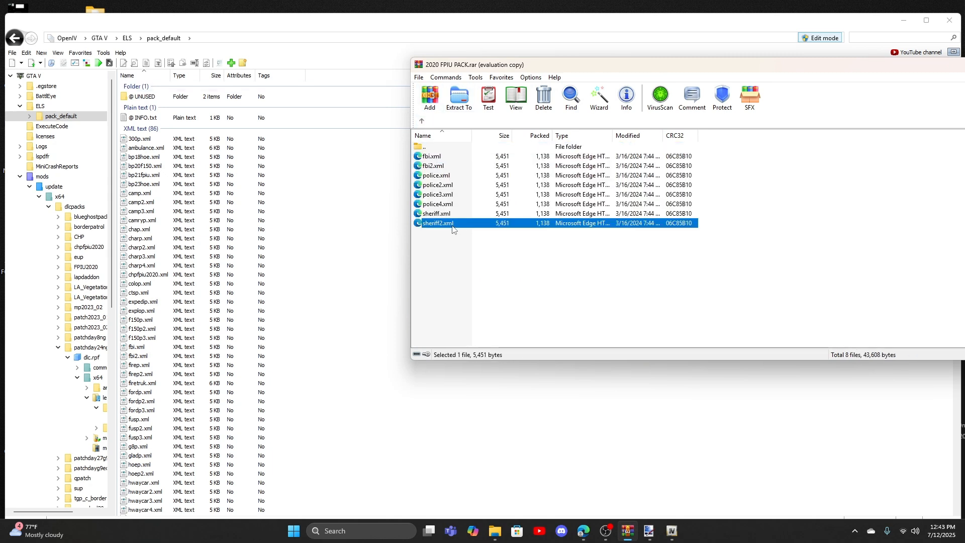
left_click_drag(458, 226, 361, 284)
left_click(398, 330)
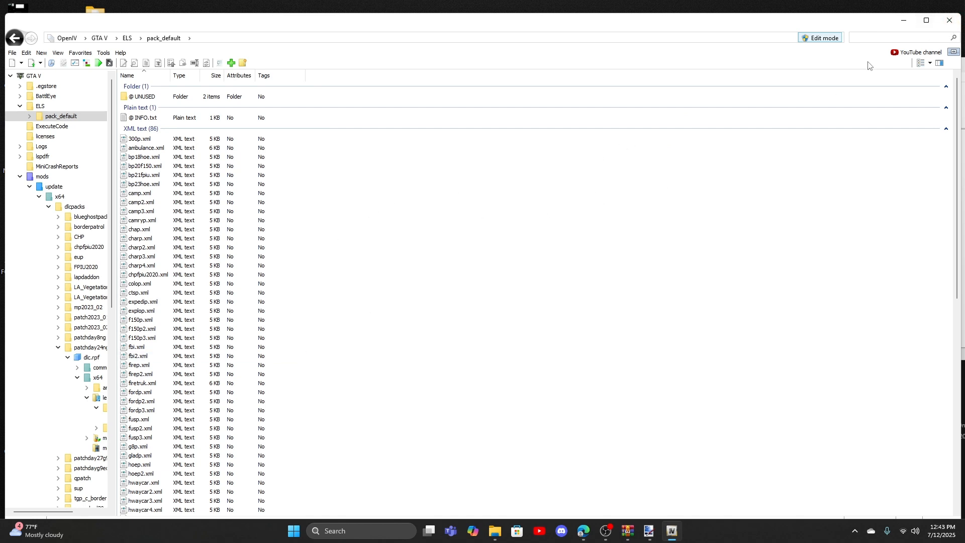
- Close OpenIV, clear the archive and Pictures windows off the desktop, and launch Grand Theft Auto V
left_click(948, 21)
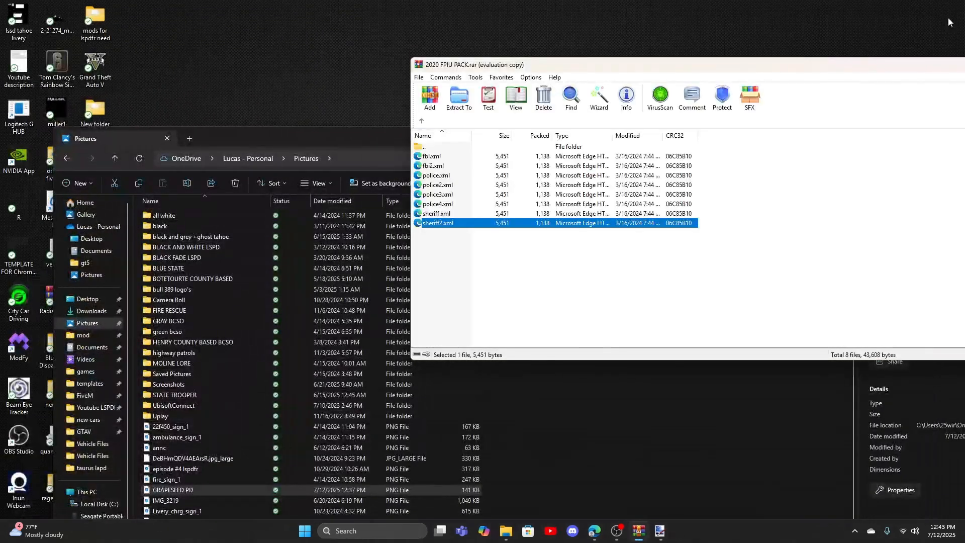
left_click_drag(893, 59, 564, 64)
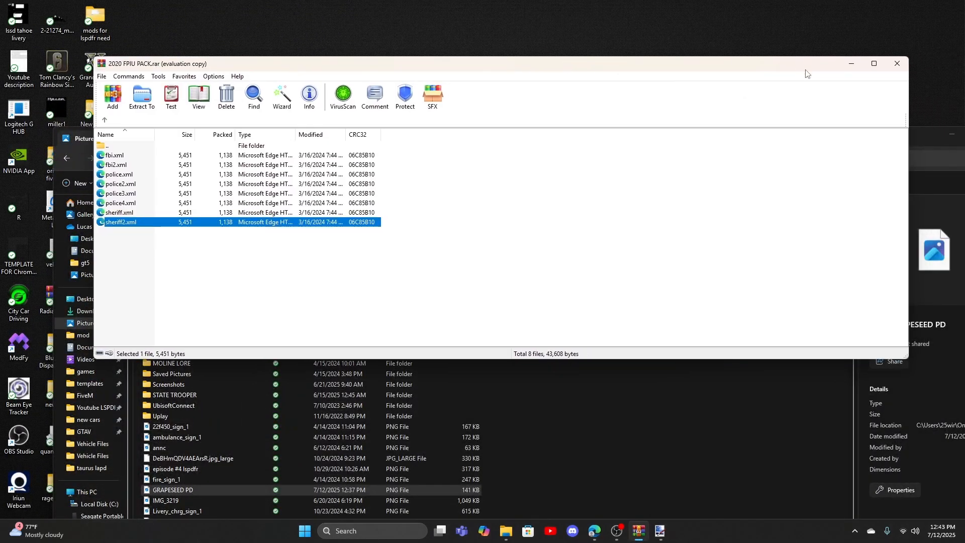
left_click(852, 64)
left_click_drag(858, 137, 794, 119)
left_click(883, 119)
left_click(95, 68)
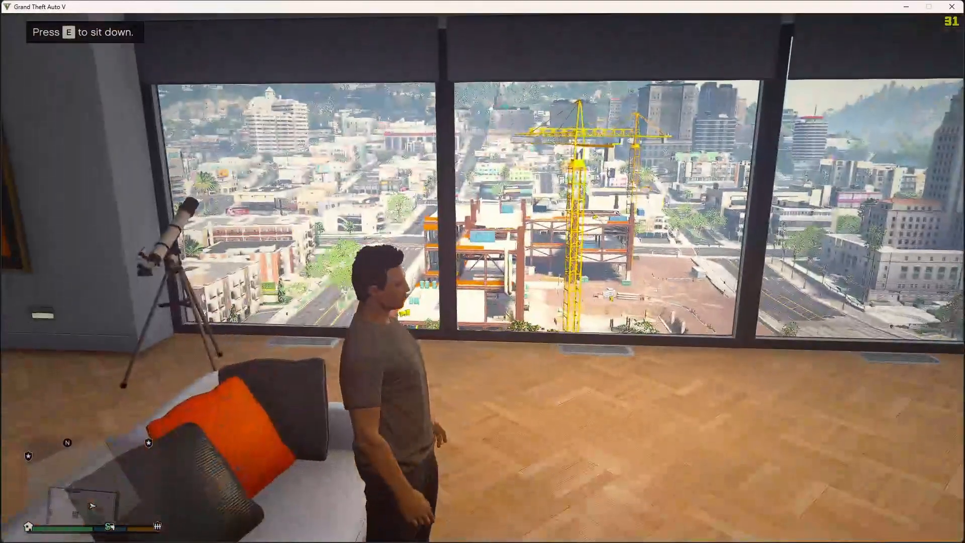
- Set a waypoint in Grapeseed on the game map and return to the game
key("w")
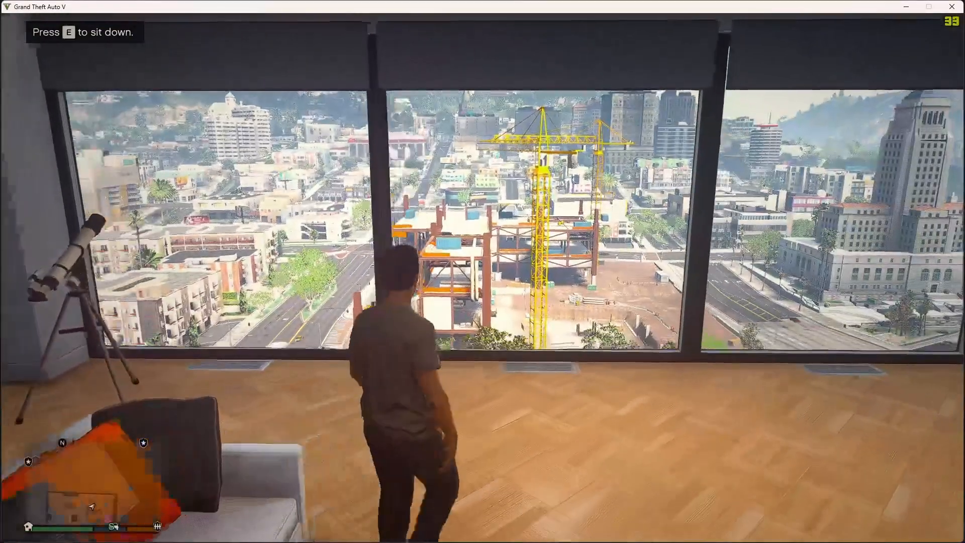
key("Escape")
left_click(427, 371)
left_click_drag(501, 115, 259, 501)
scroll(487, 211, "up", 2)
left_click_drag(487, 211, 415, 441)
scroll(415, 441, "up", 2)
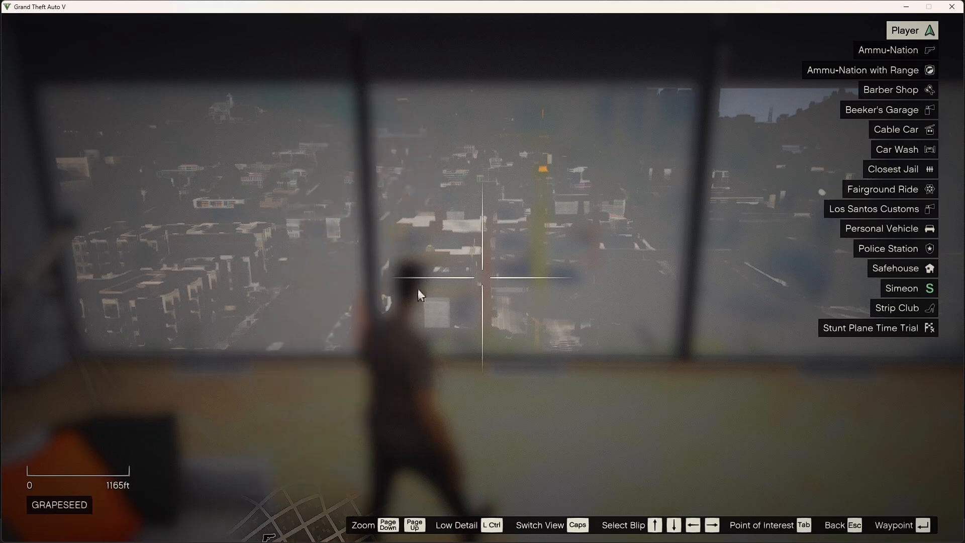
key("Return")
scroll(491, 271, "up", 3)
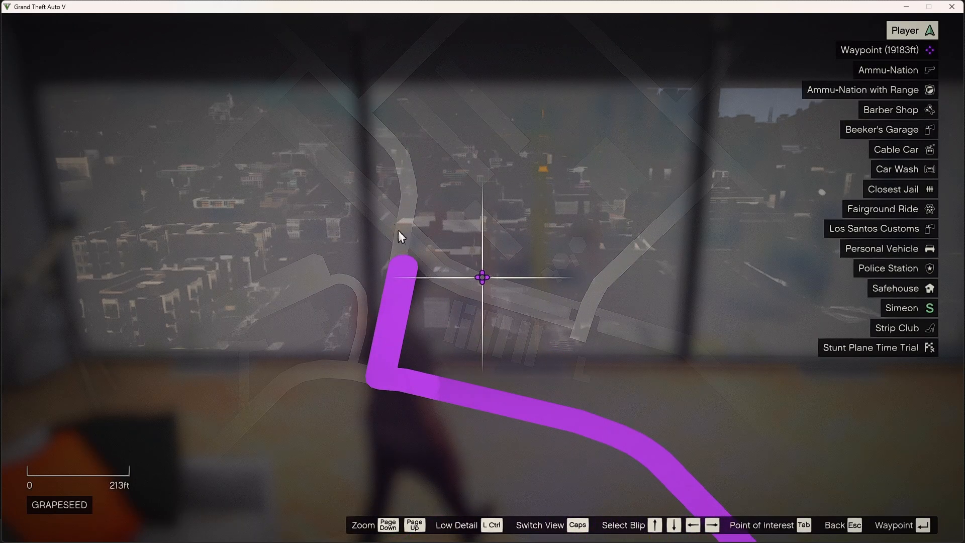
key("Escape")
key("Escape")
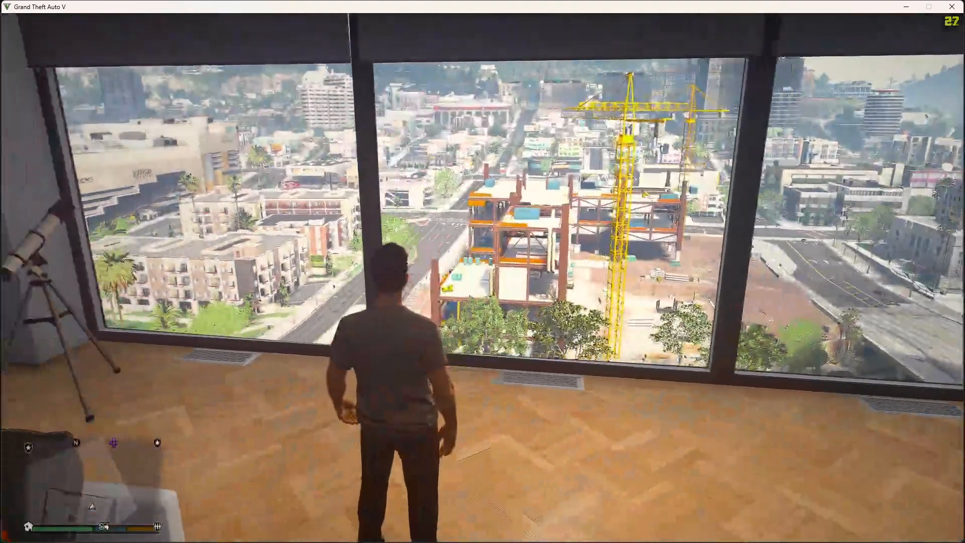
- Teleport the character to the Grapeseed waypoint with the QuantV menu
key("F10")
key("Up")
key("Up")
key("Up")
key("Up")
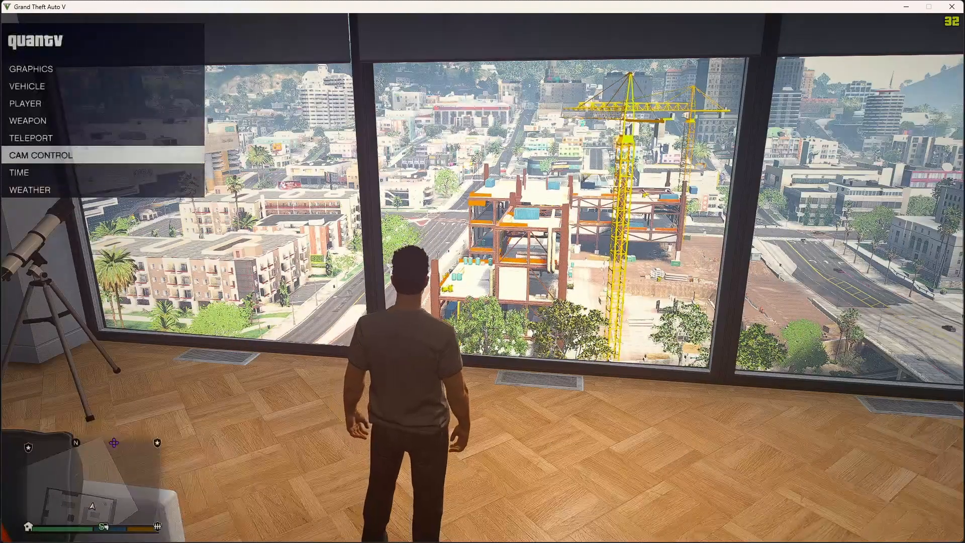
key("Return")
key("Return")
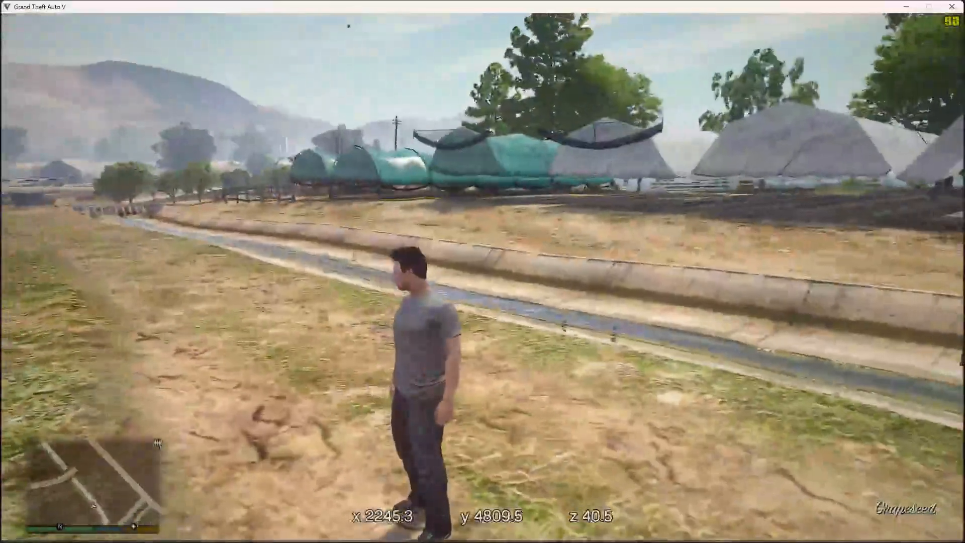
- Run the character from the canal bank up past the red tank and over the white fence onto the bridge road
key("w")
key("w")
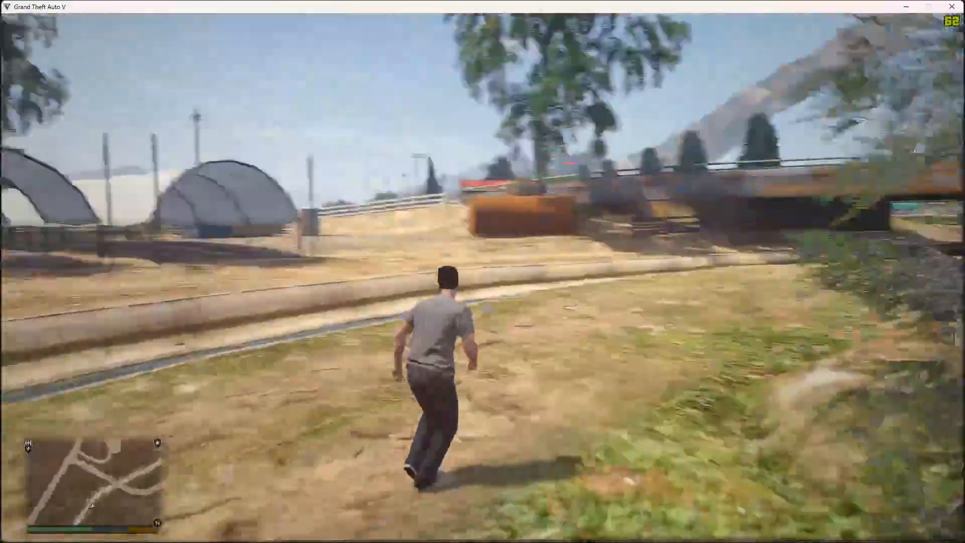
key("w")
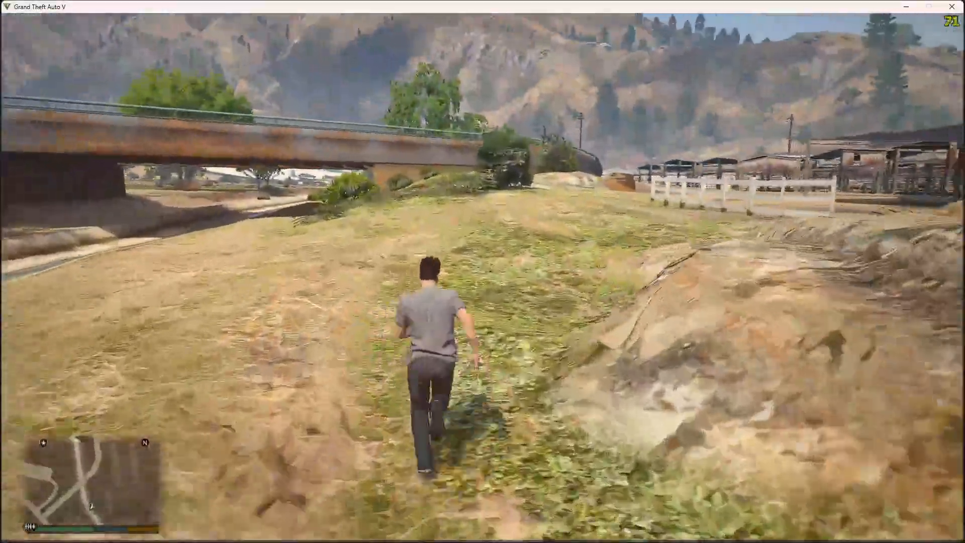
key("w")
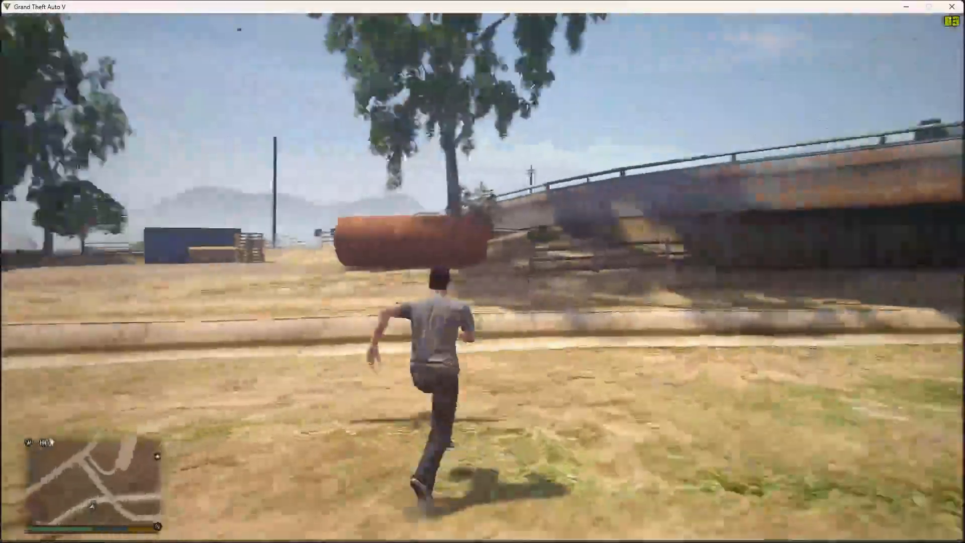
key("w")
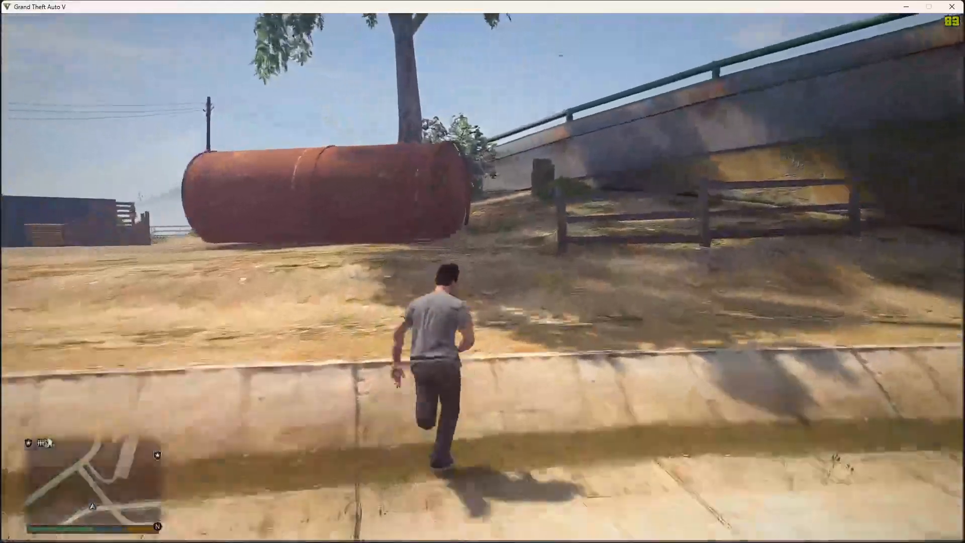
key("w")
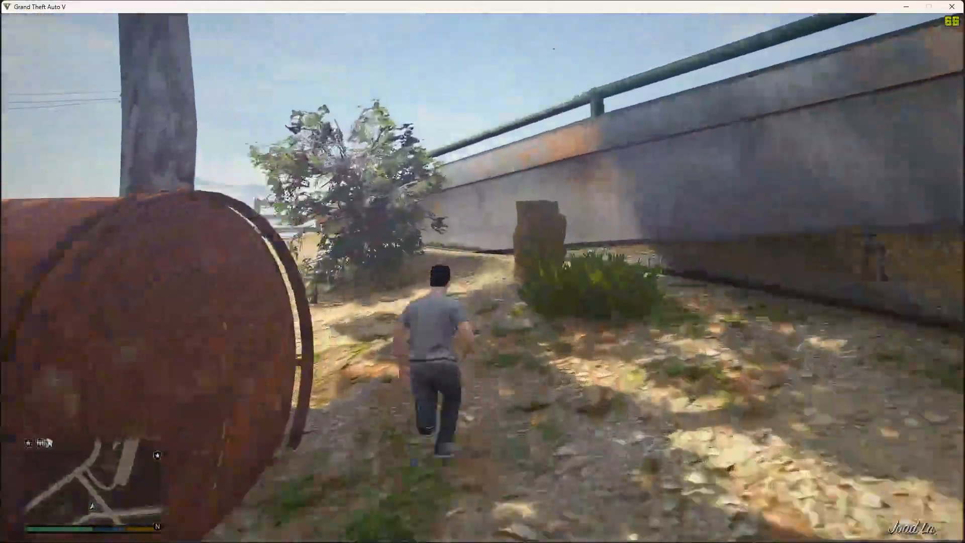
key("w")
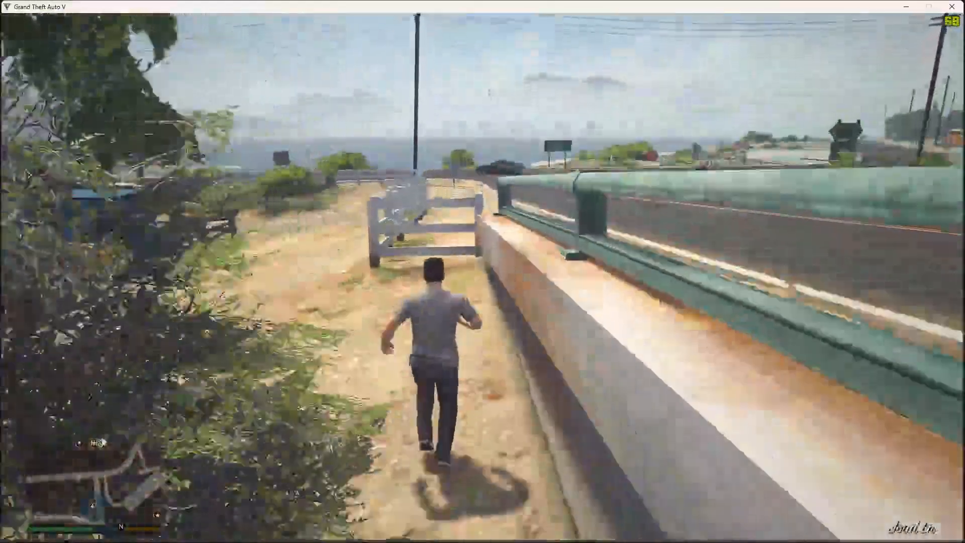
key("w")
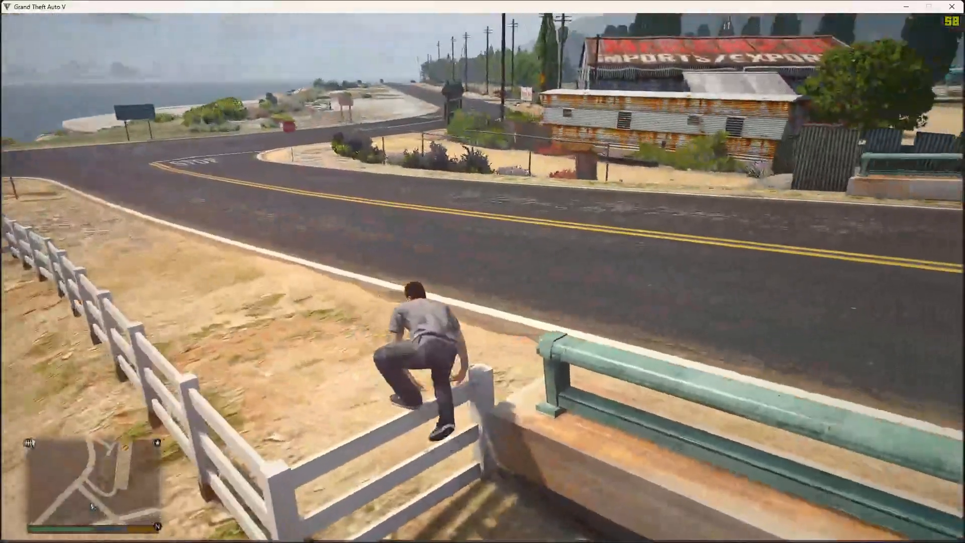
key("w")
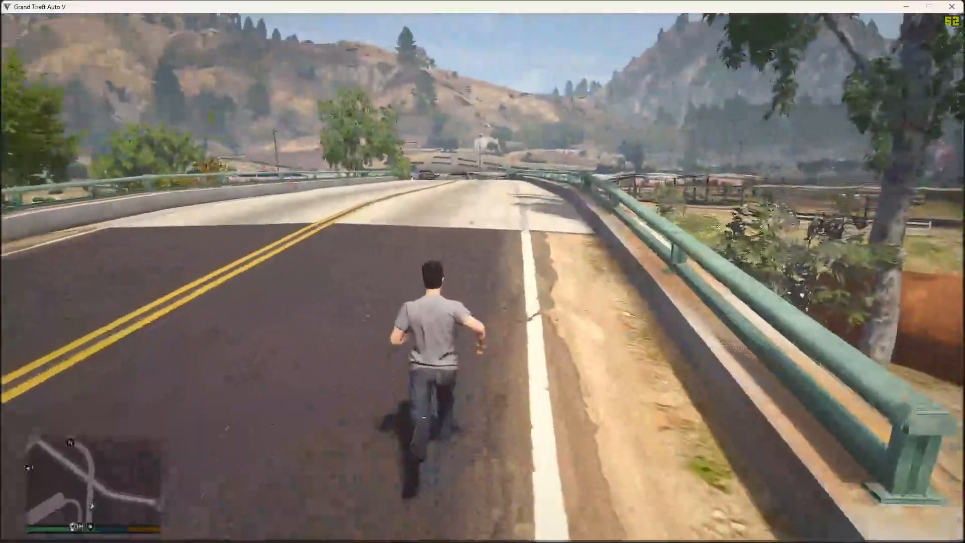
- Spawn the SHERIFF2 vehicle on the bridge through the RAGE console and walk up to it
key("F4")
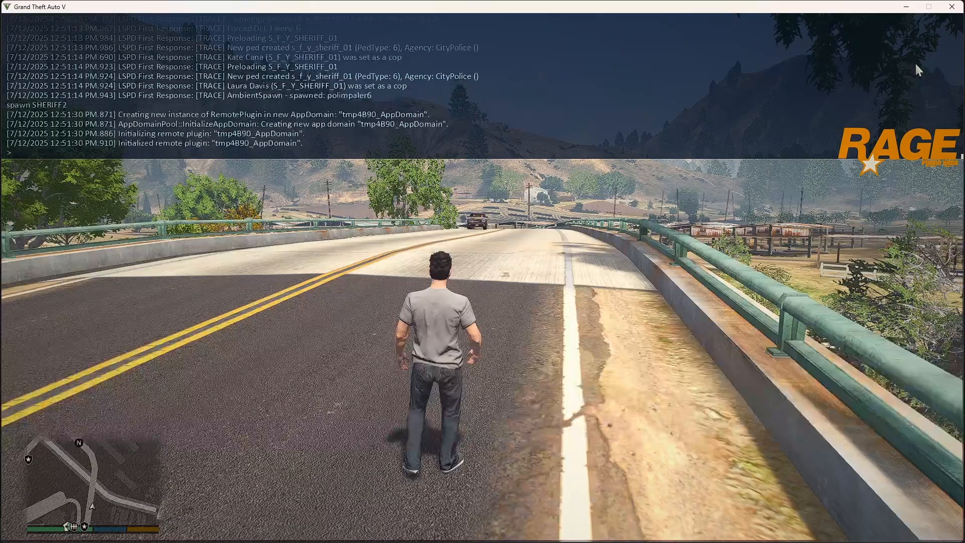
key("F4")
key("w")
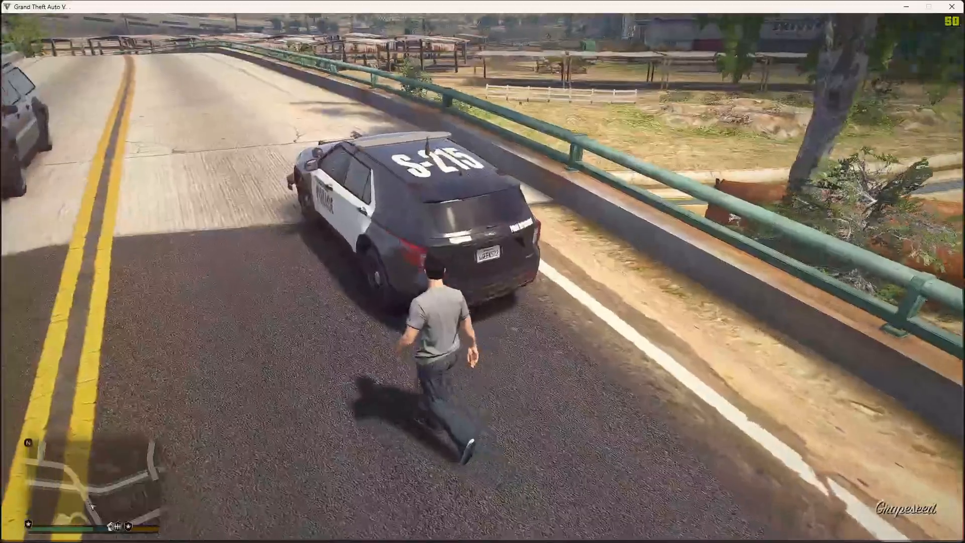
- Walk around the spawned police SUV to examine its livery on the driver's side, front and rear
key("a")
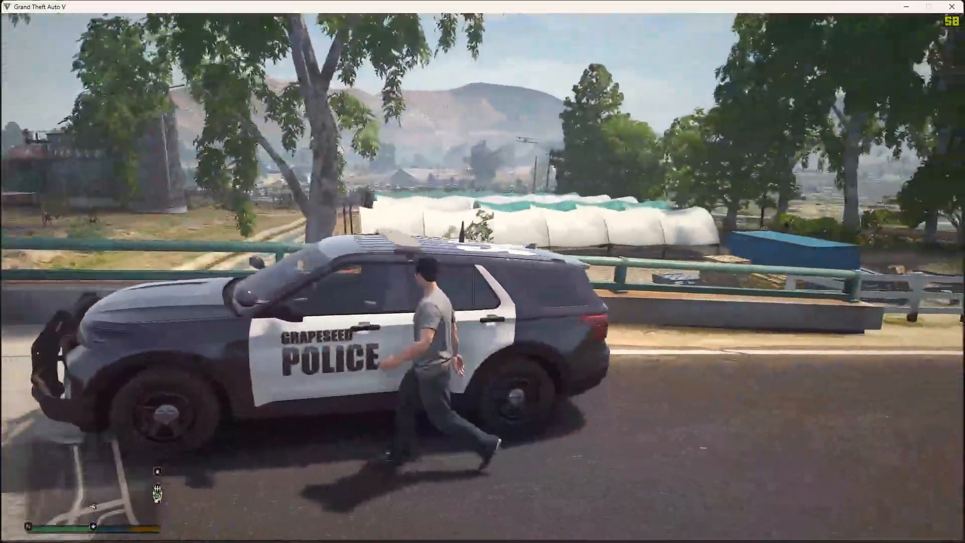
key("a")
key("a")
key("d")
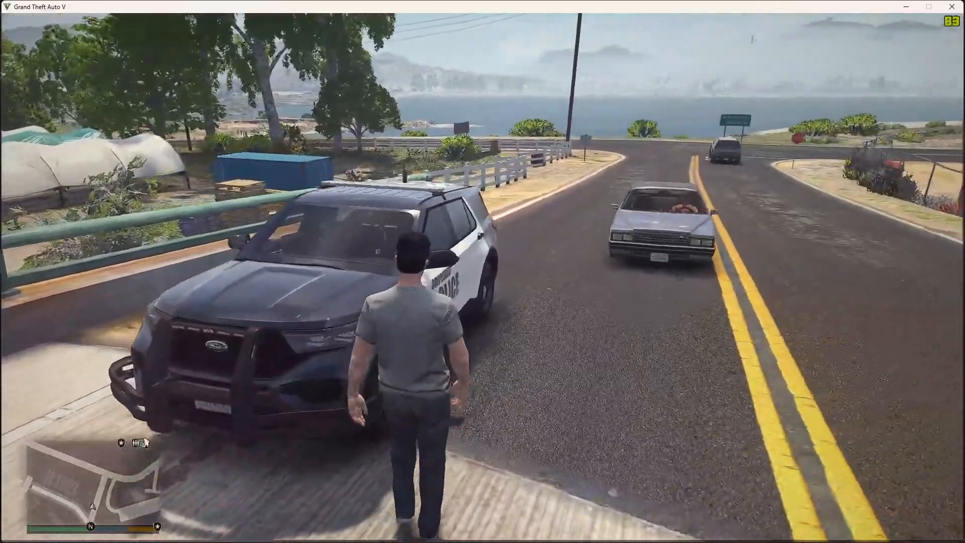
key("w")
key("d")
key("w")
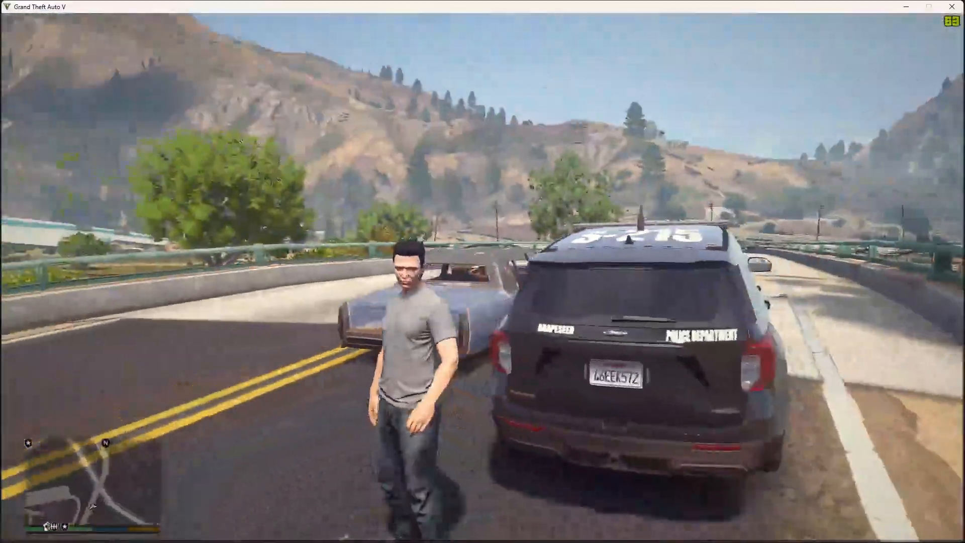
- Examine the lettering on the tailgate and the driver's door up close in first-person view
key("v")
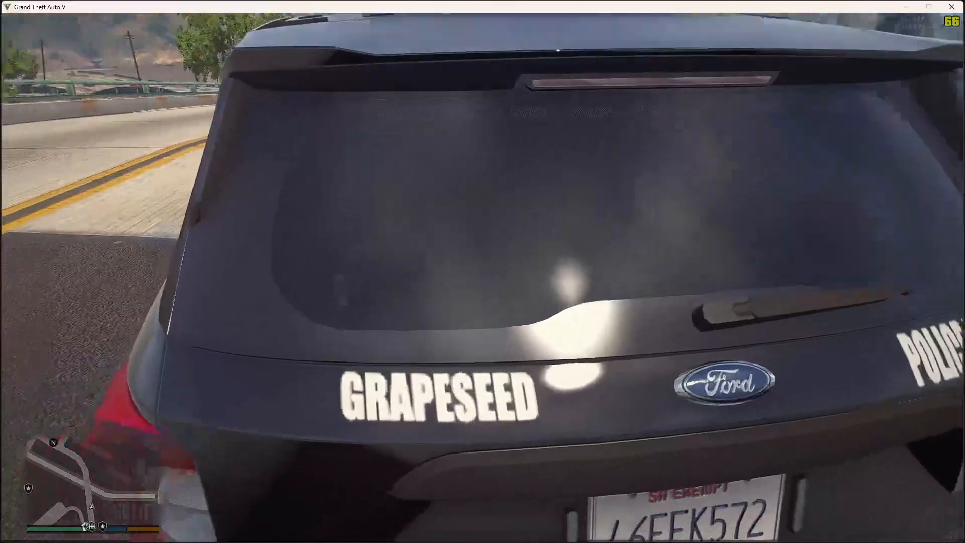
key("w")
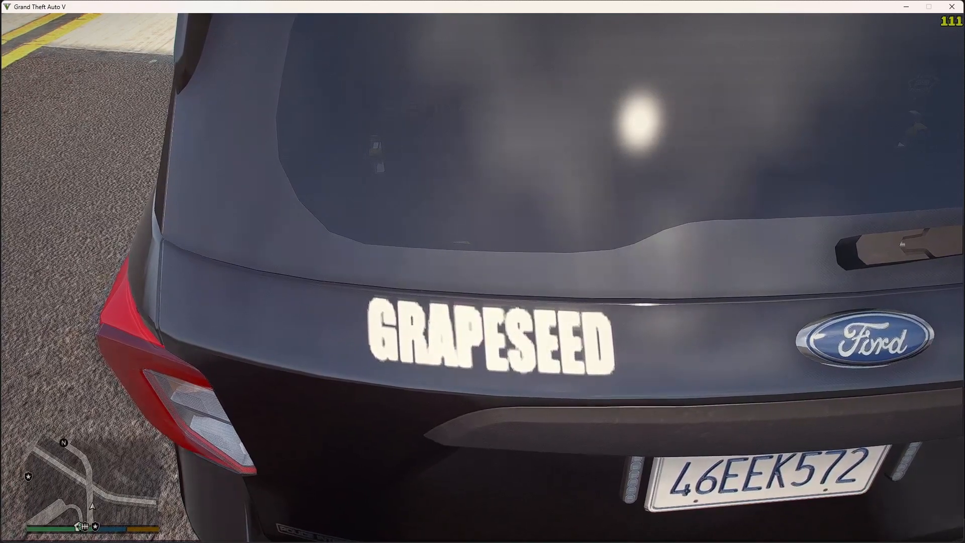
key("s")
key("v")
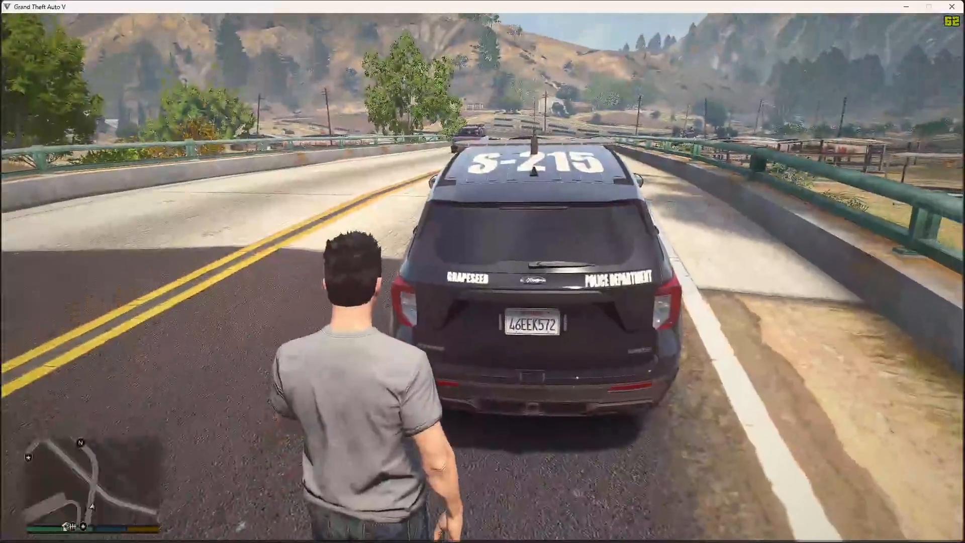
key("v")
key("v")
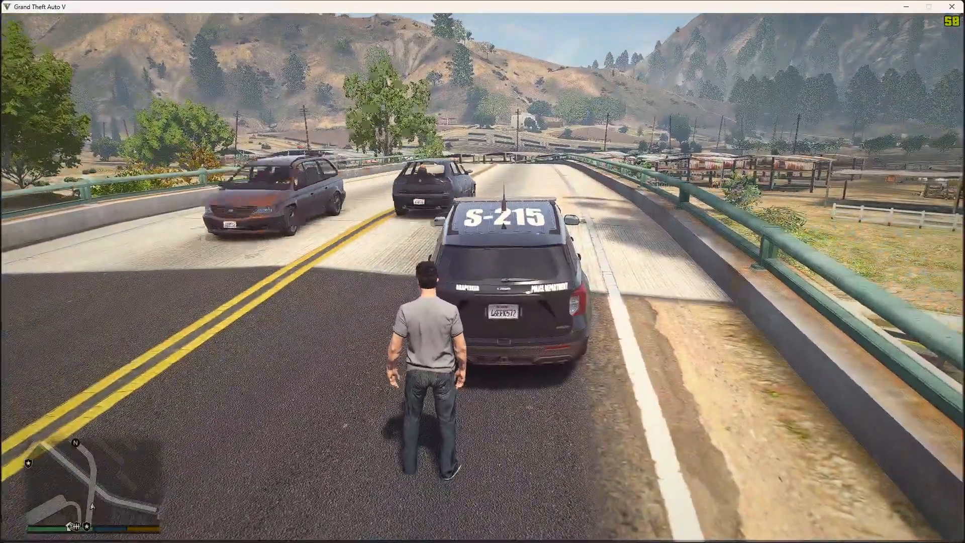
key("w")
key("s")
key("w")
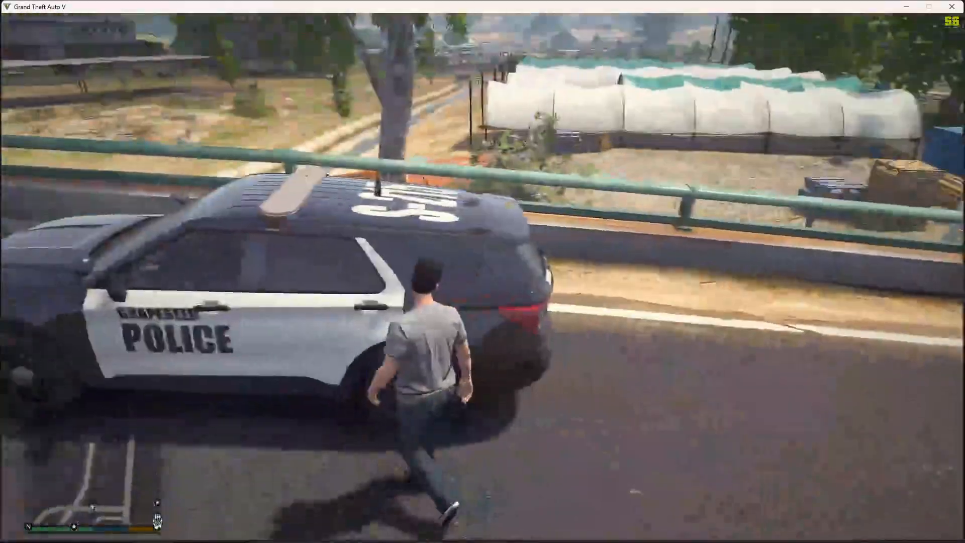
key("v")
key("a")
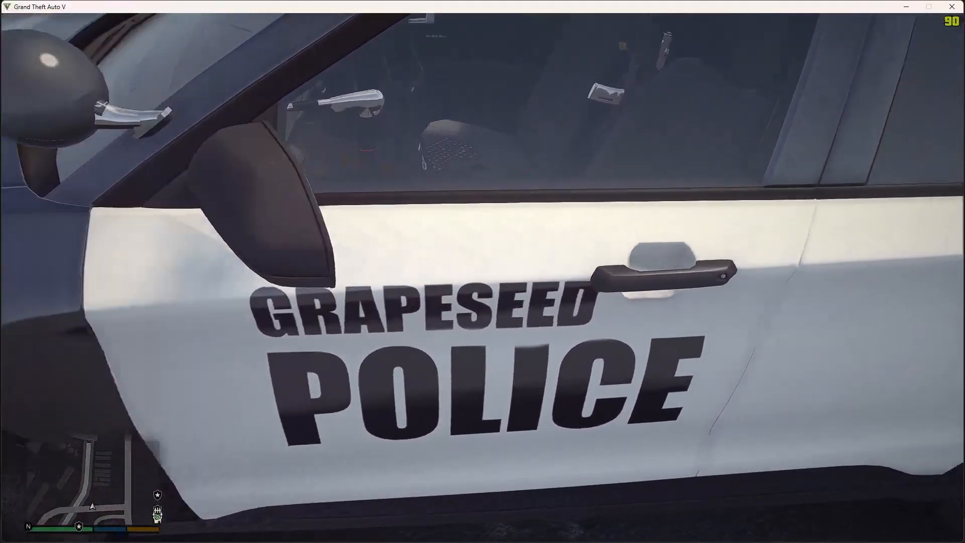
- Get into the police SUV, drive it off the bridge in third-person view, park on the roadside, and switch away from the game
key("f")
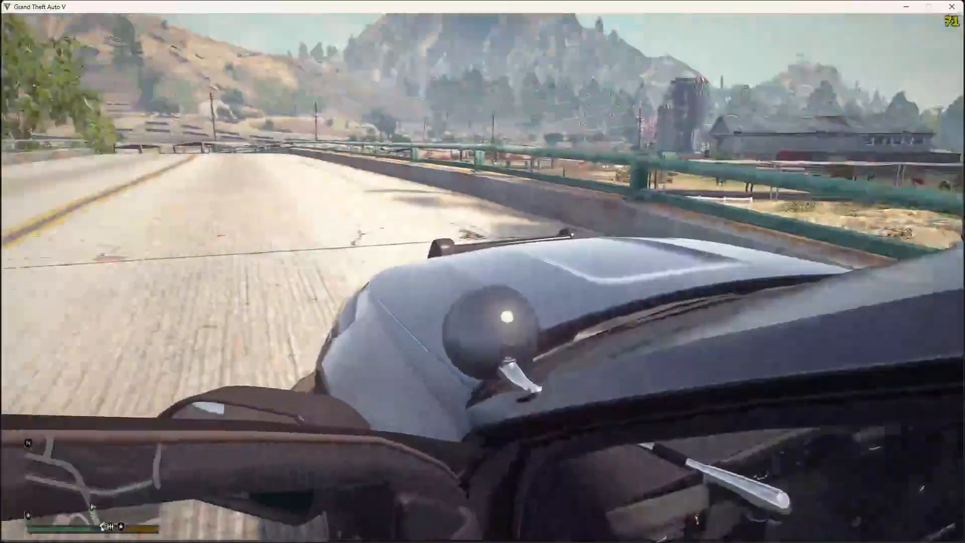
key("v")
key("v")
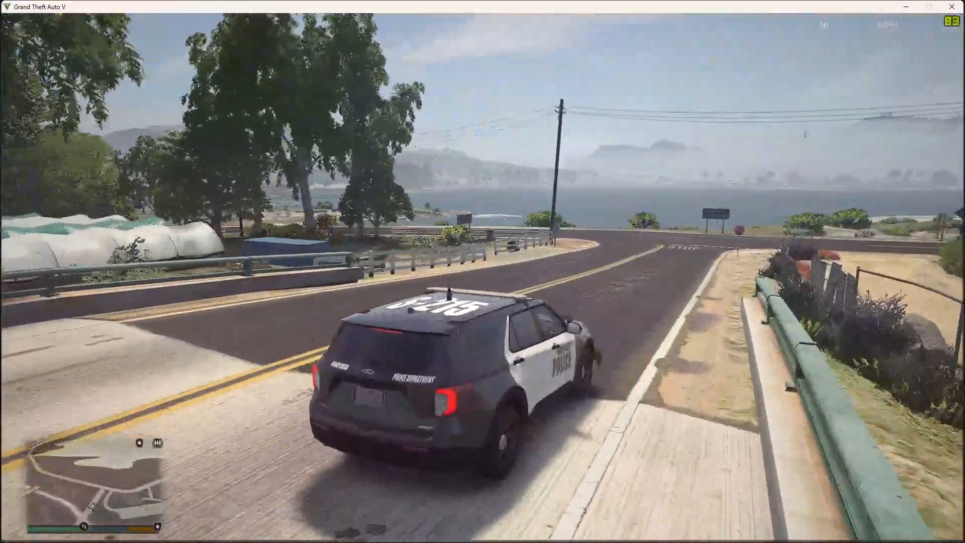
key("w")
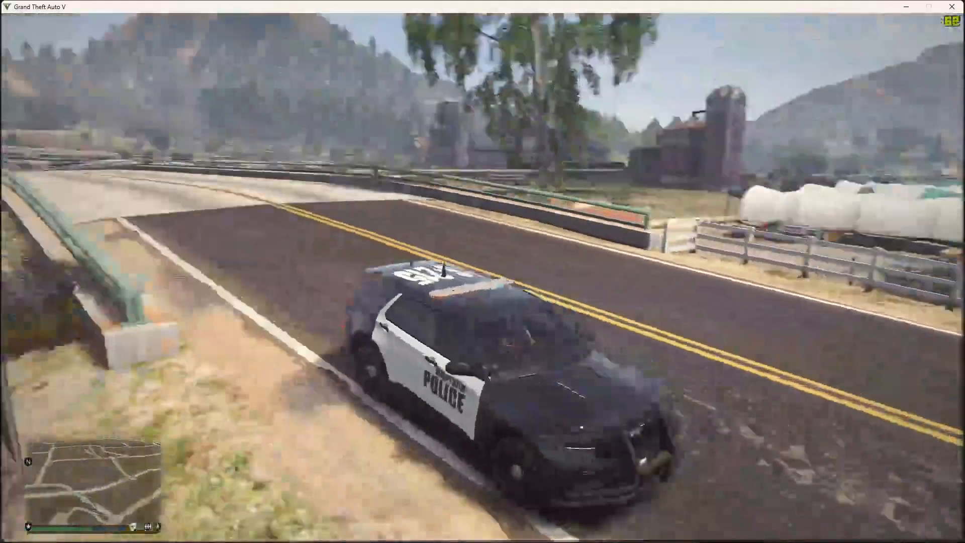
key("j")
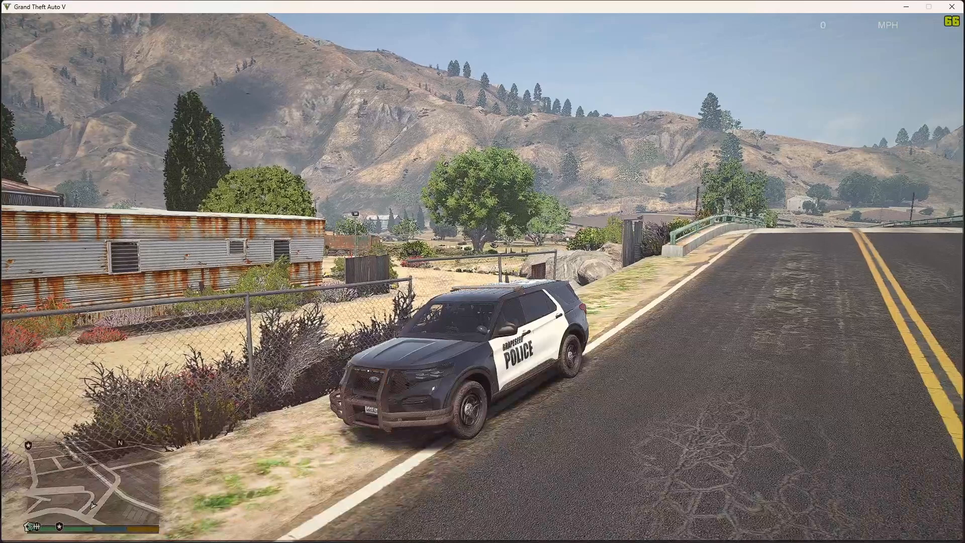
key("alt+Tab")
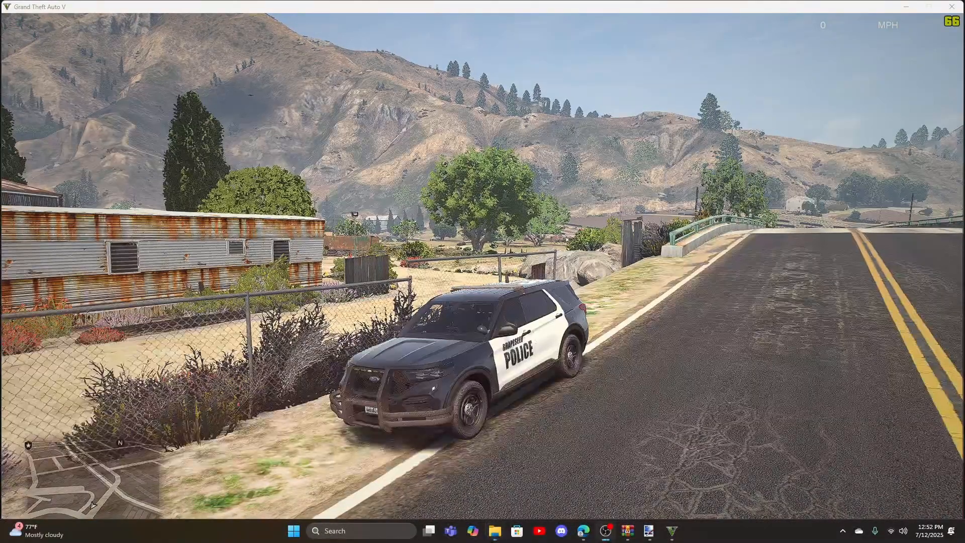